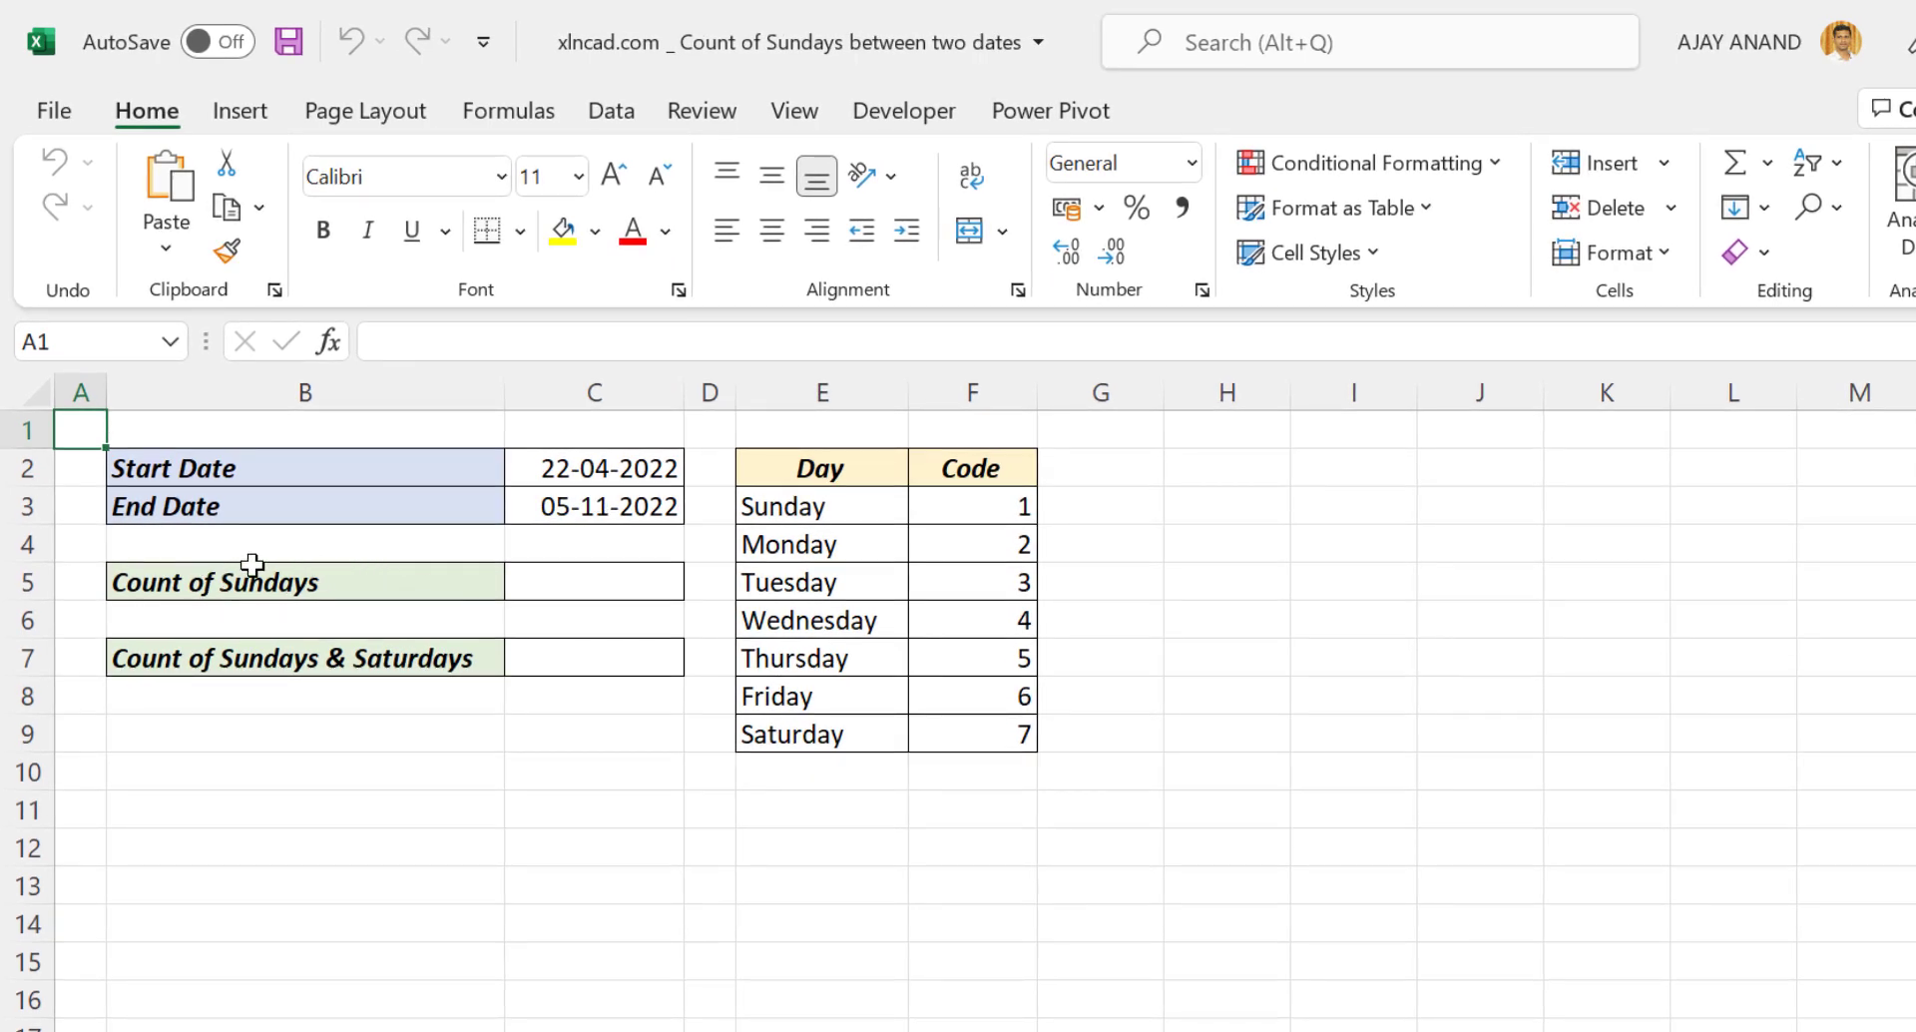
# - Enter =SUM(--(WEEKDAY(SEQUENCE(C3-C2+1,,C2,1))=1)) in C5, giving 28 Sundays
pyautogui.click(577, 577)
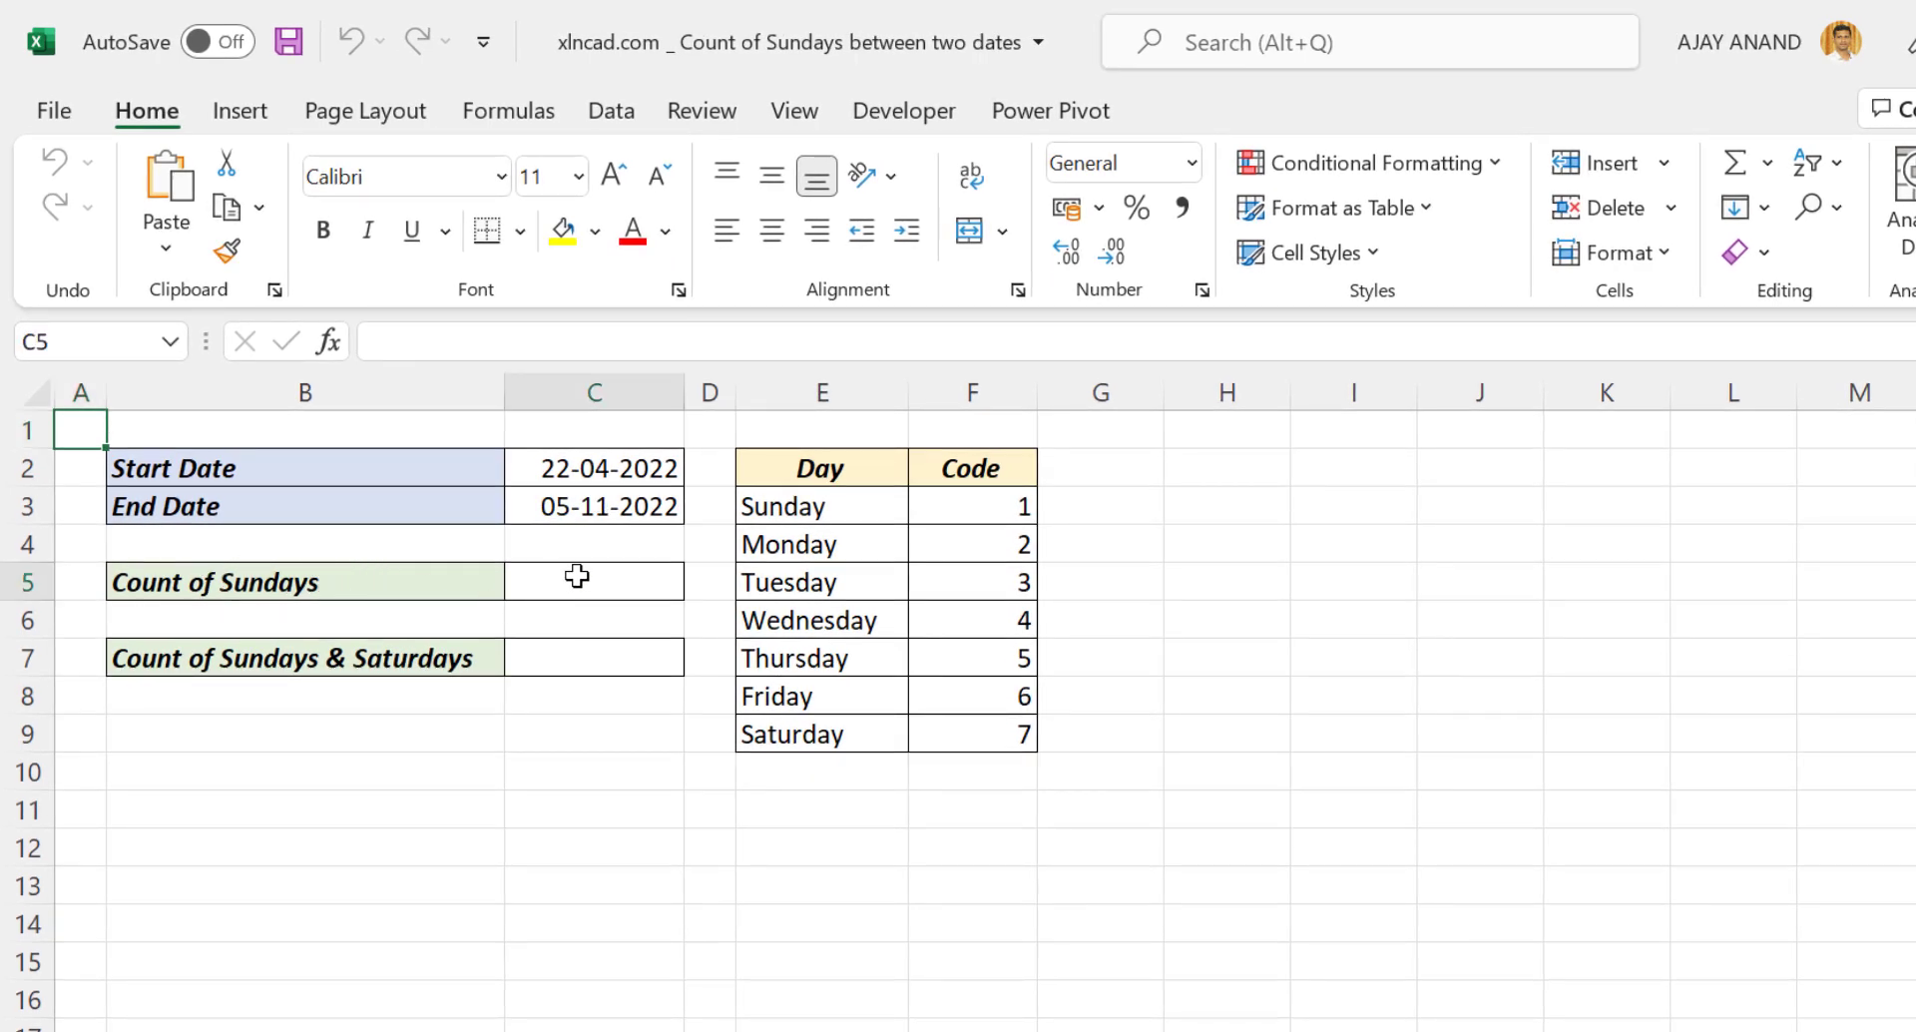
pyautogui.click(439, 341)
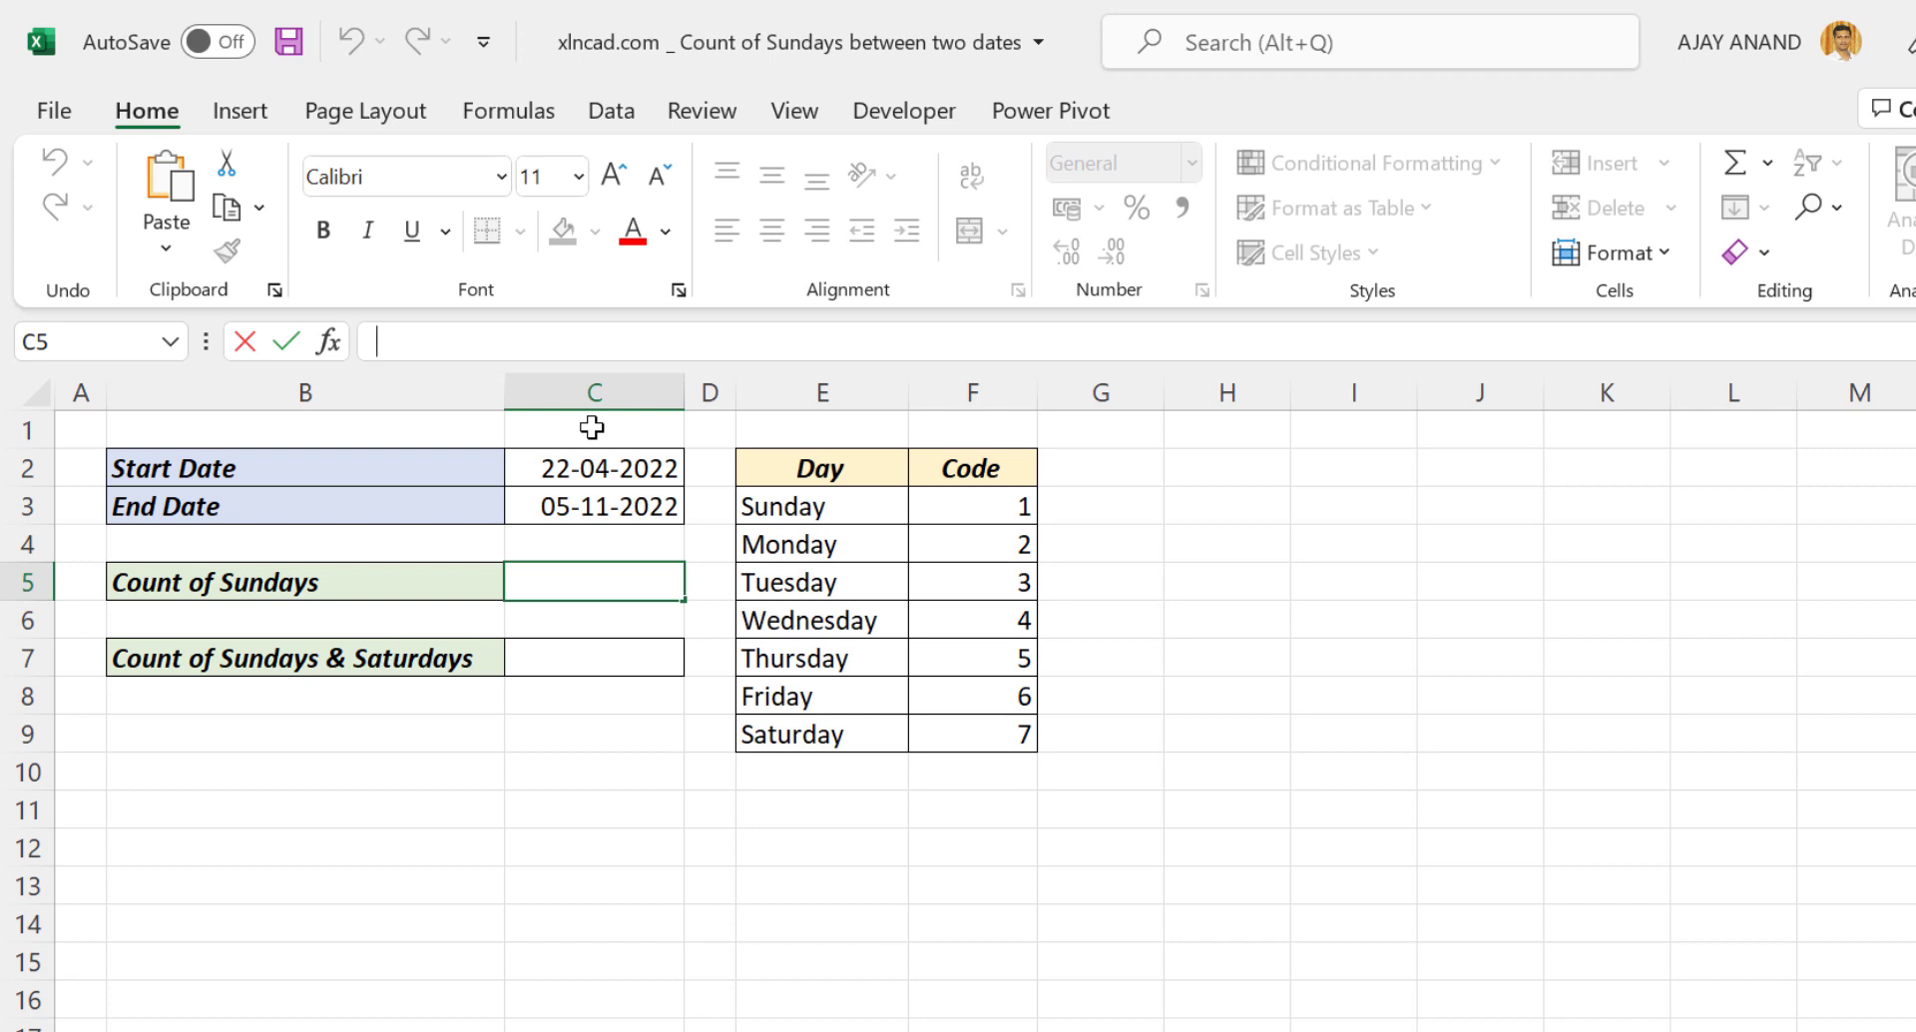
pyautogui.write('=SUM')
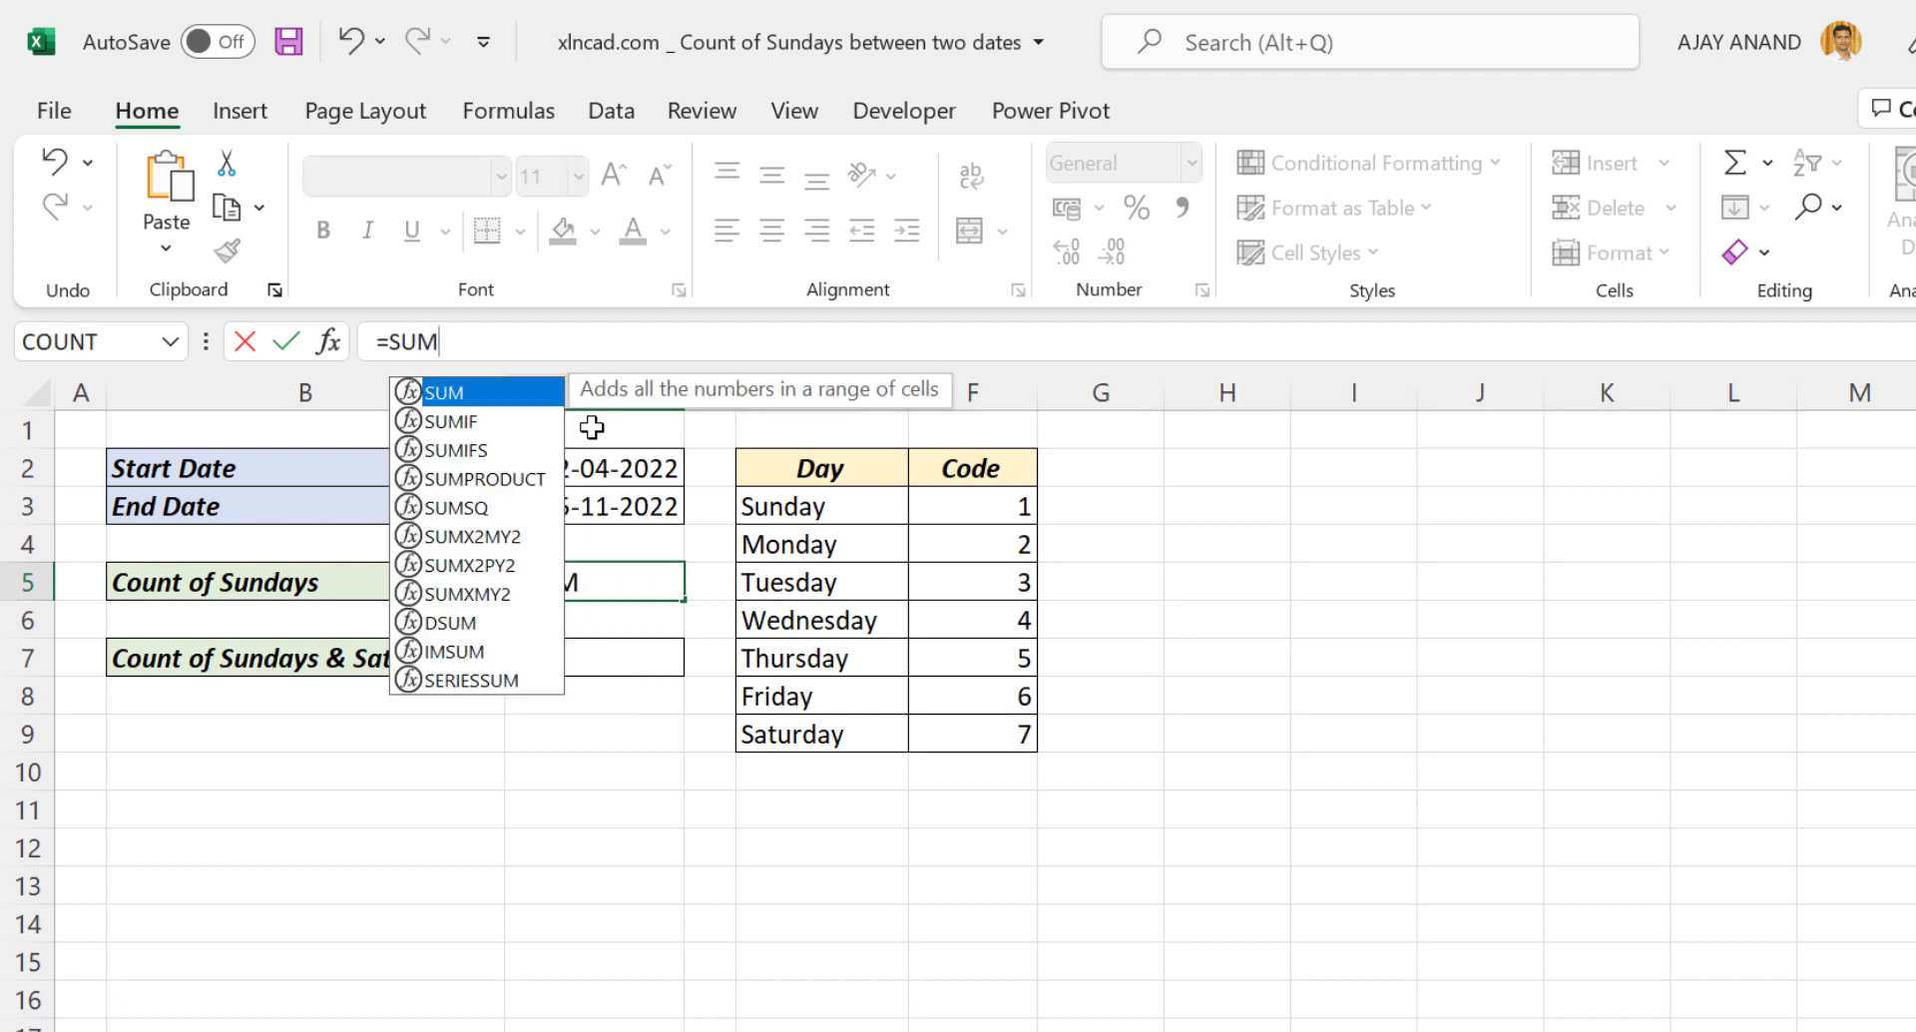
pyautogui.write('(--(')
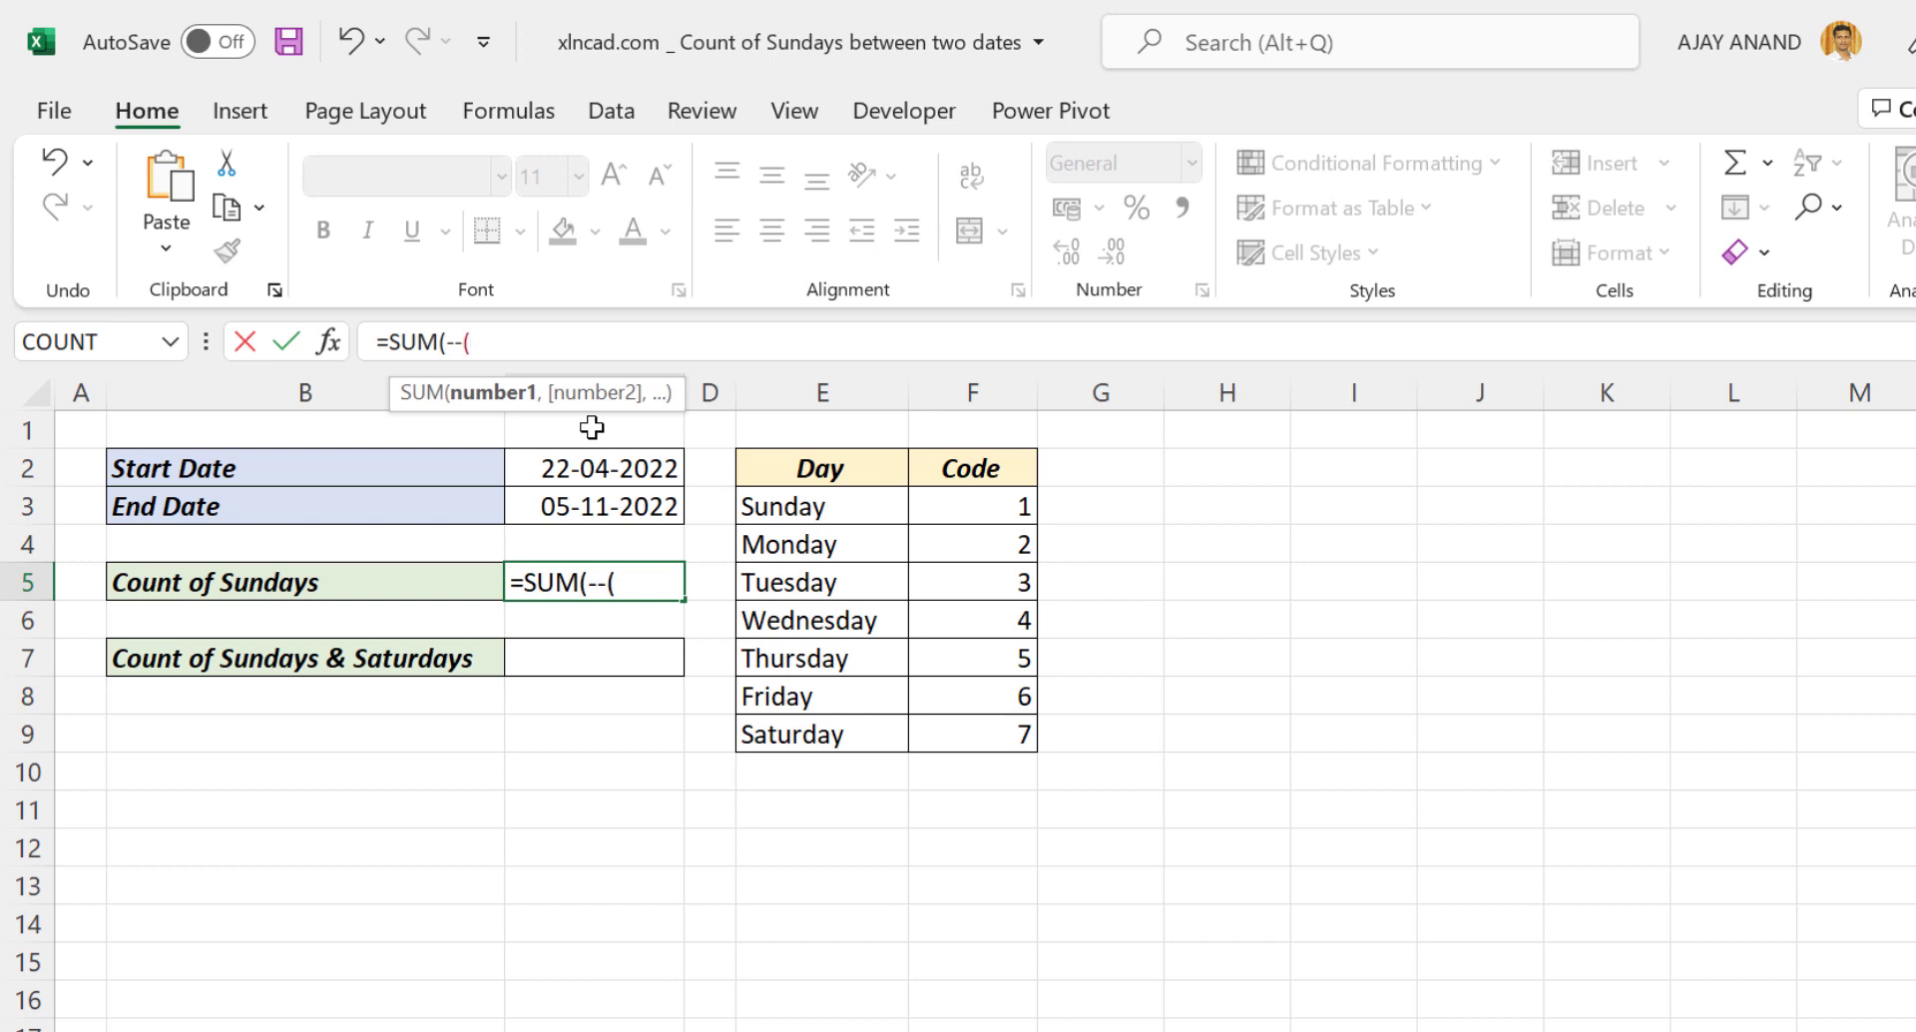
pyautogui.write('WEEKDAY')
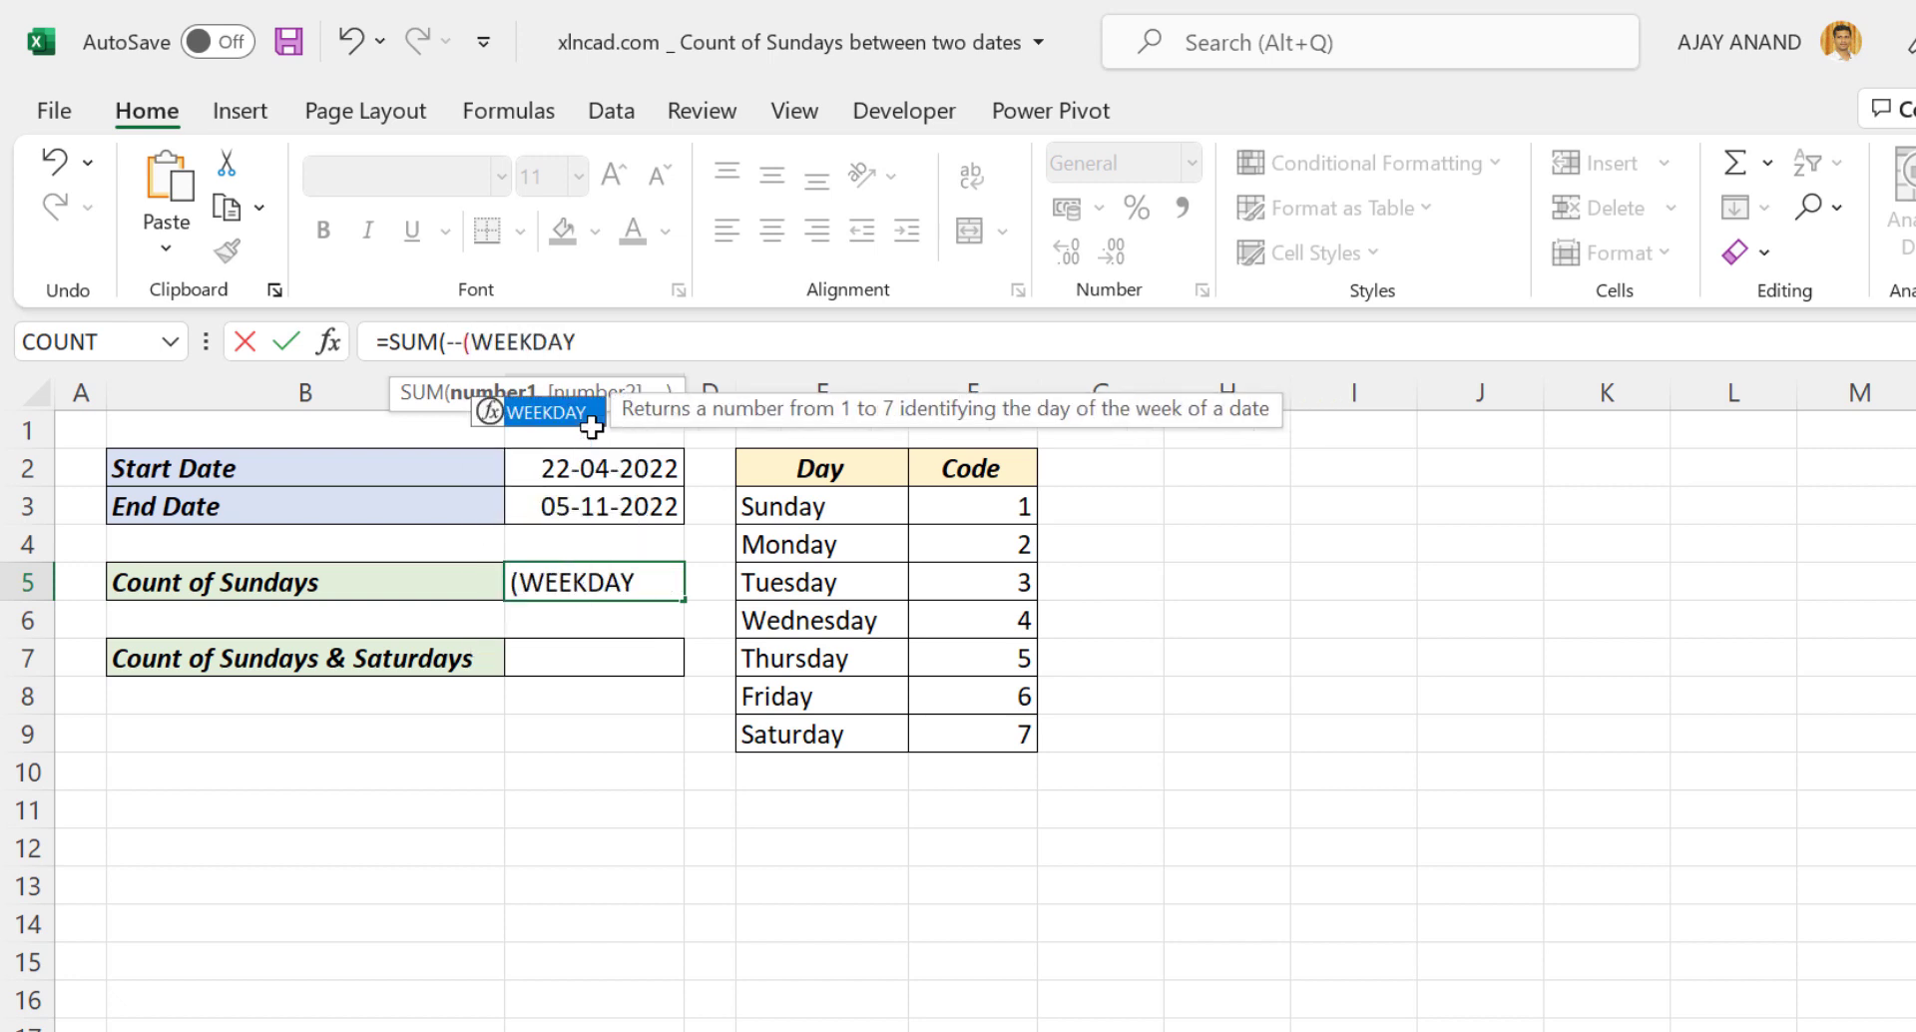
pyautogui.write('(SE')
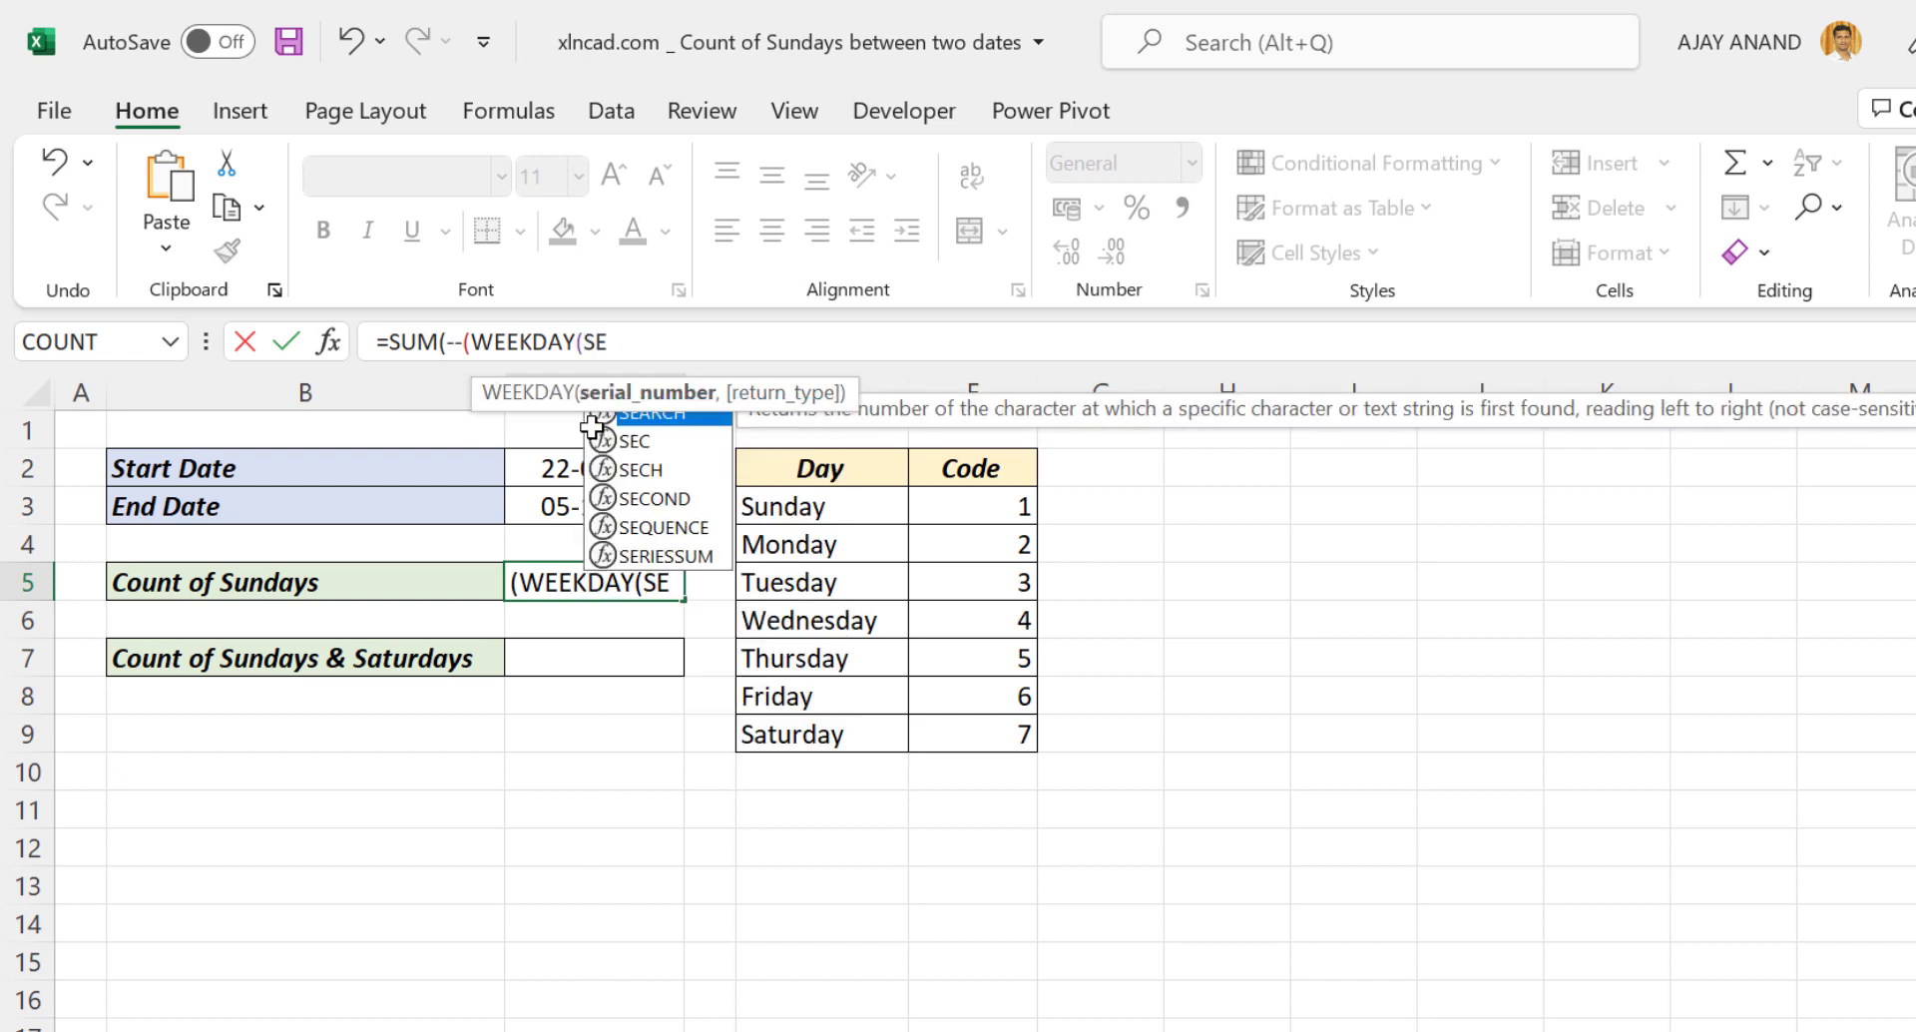
pyautogui.write('QU')
pyautogui.doubleClick(664, 413)
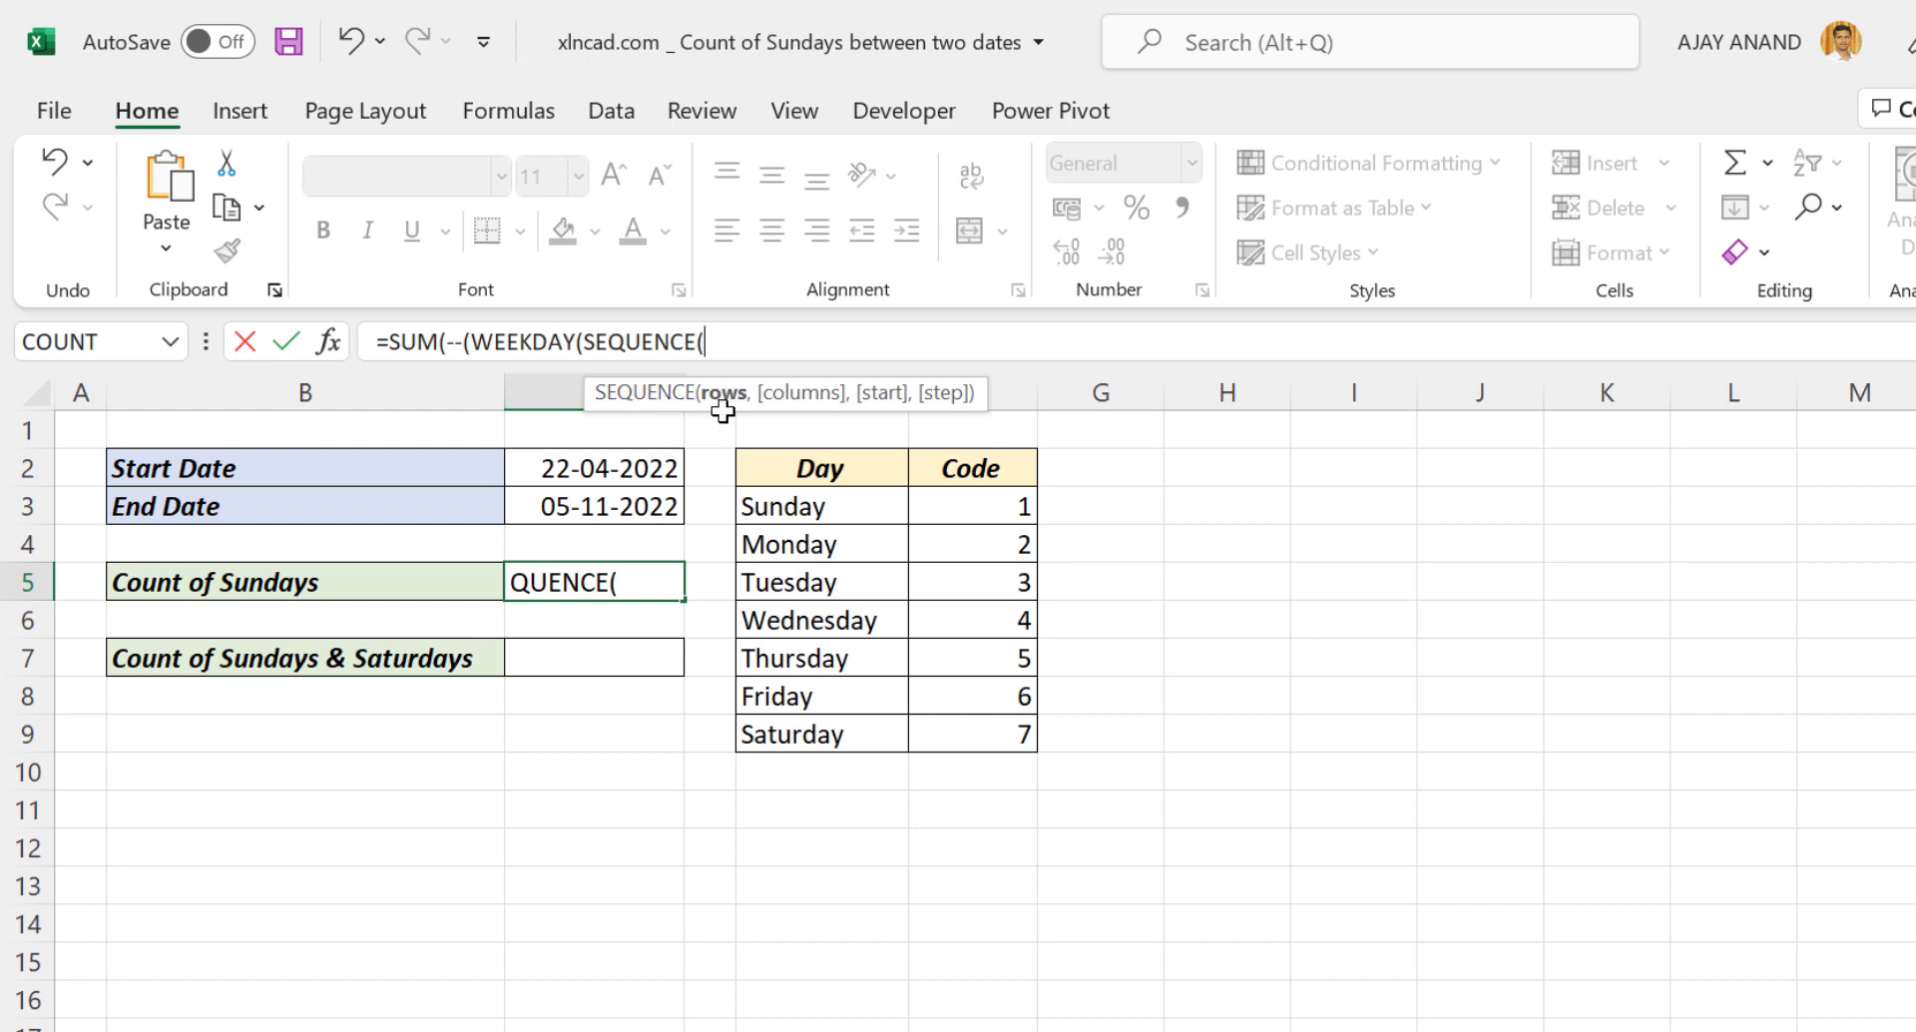
pyautogui.click(535, 506)
pyautogui.write('-')
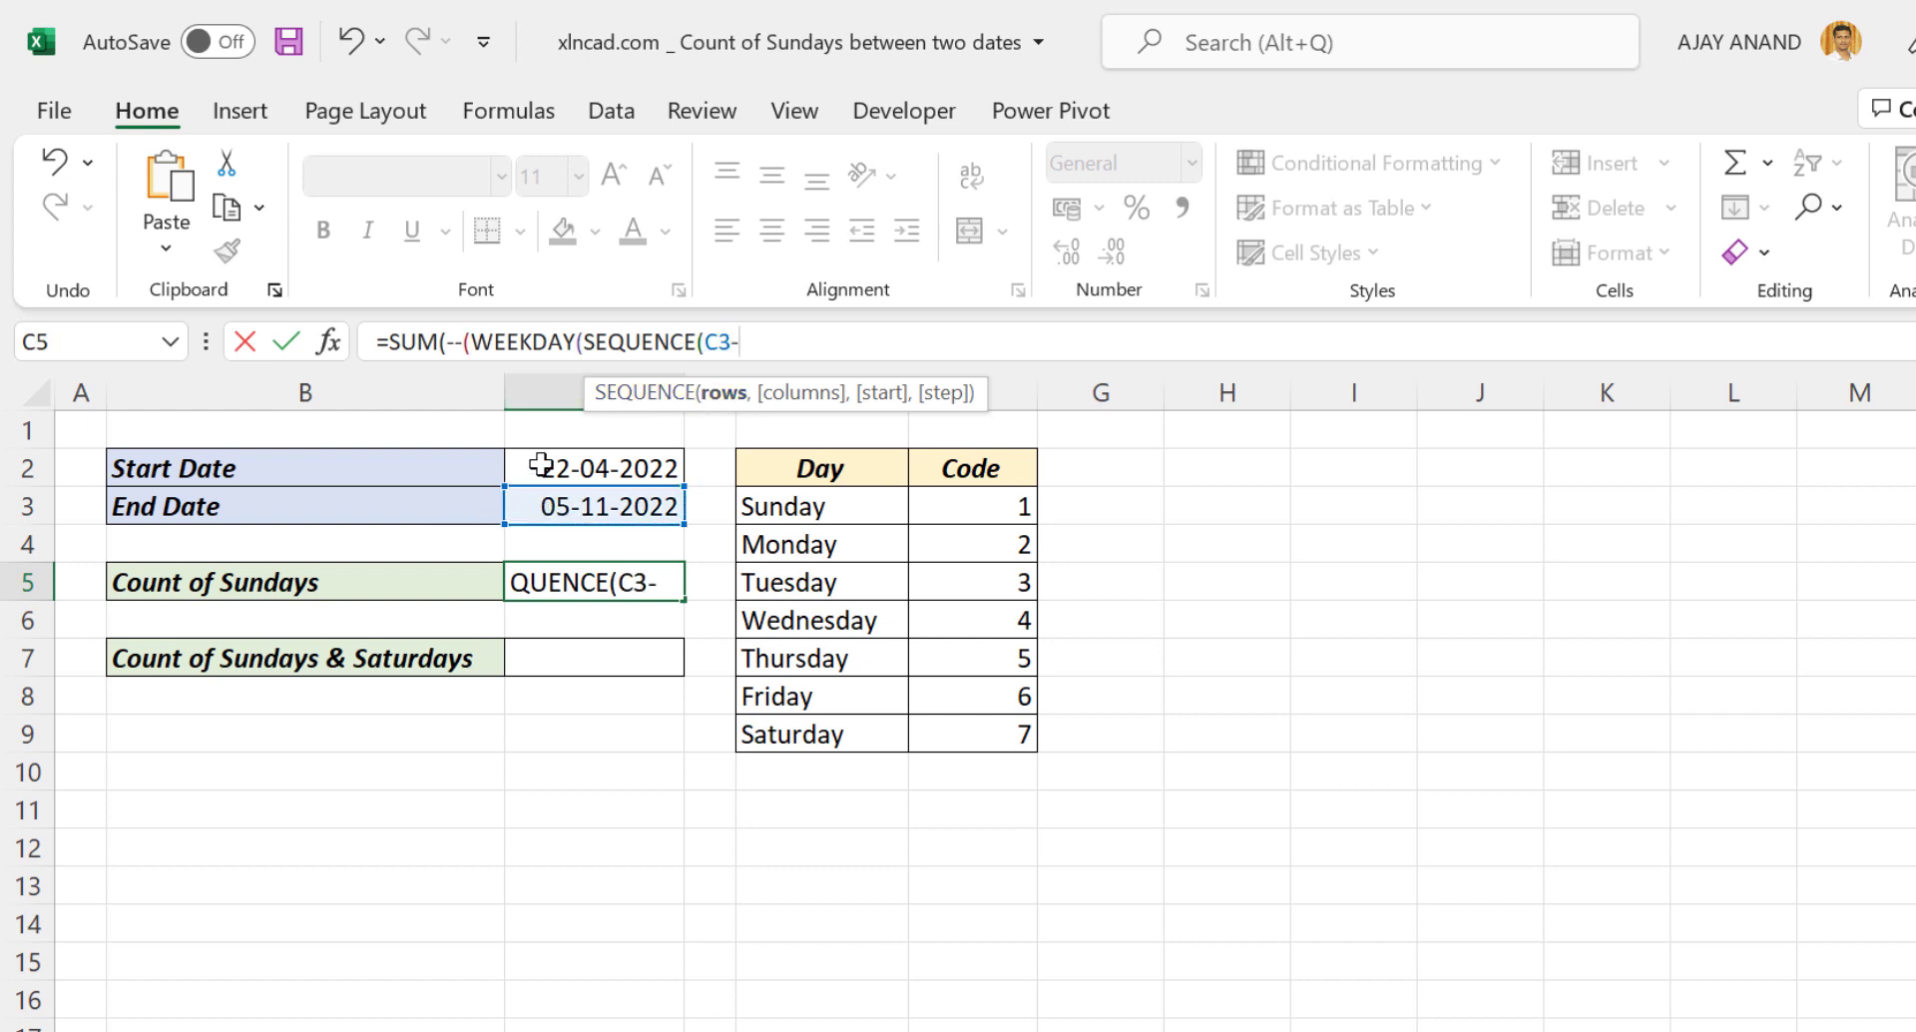
pyautogui.click(535, 461)
pyautogui.write('+')
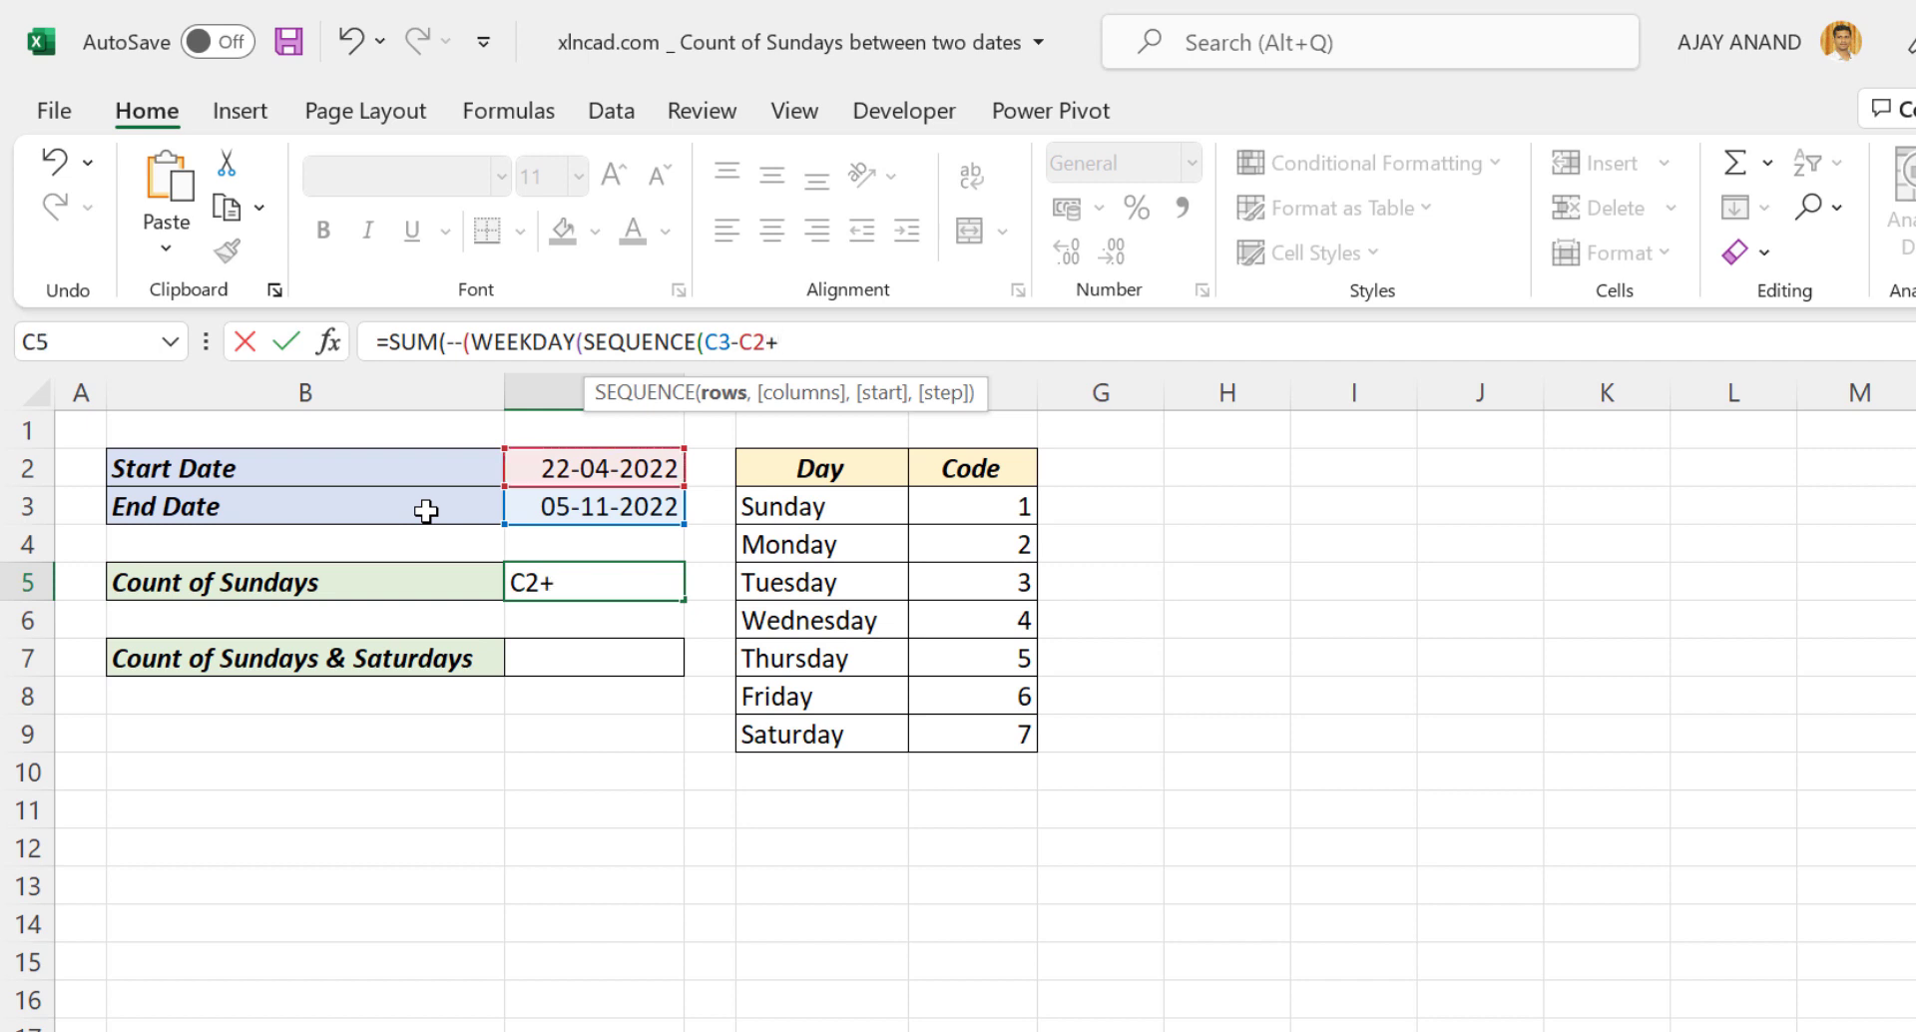
pyautogui.write('1,')
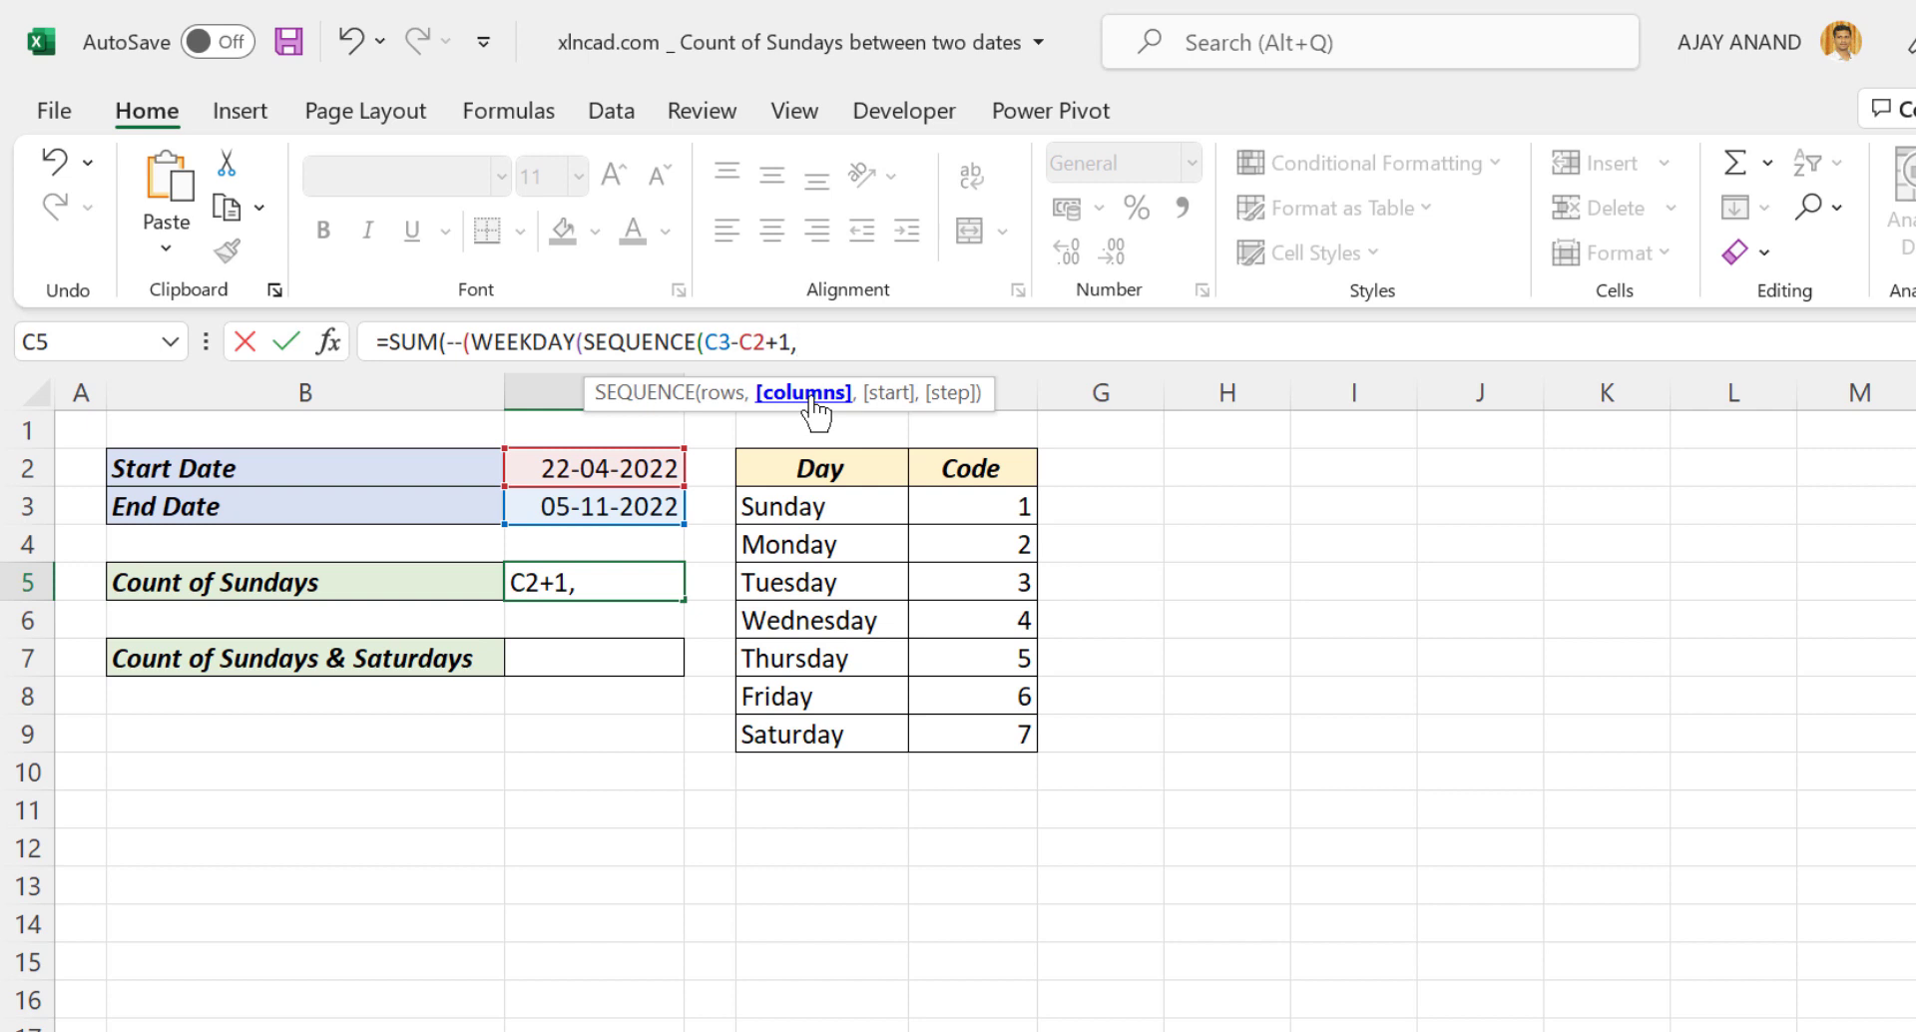
pyautogui.write(',')
pyautogui.click(521, 469)
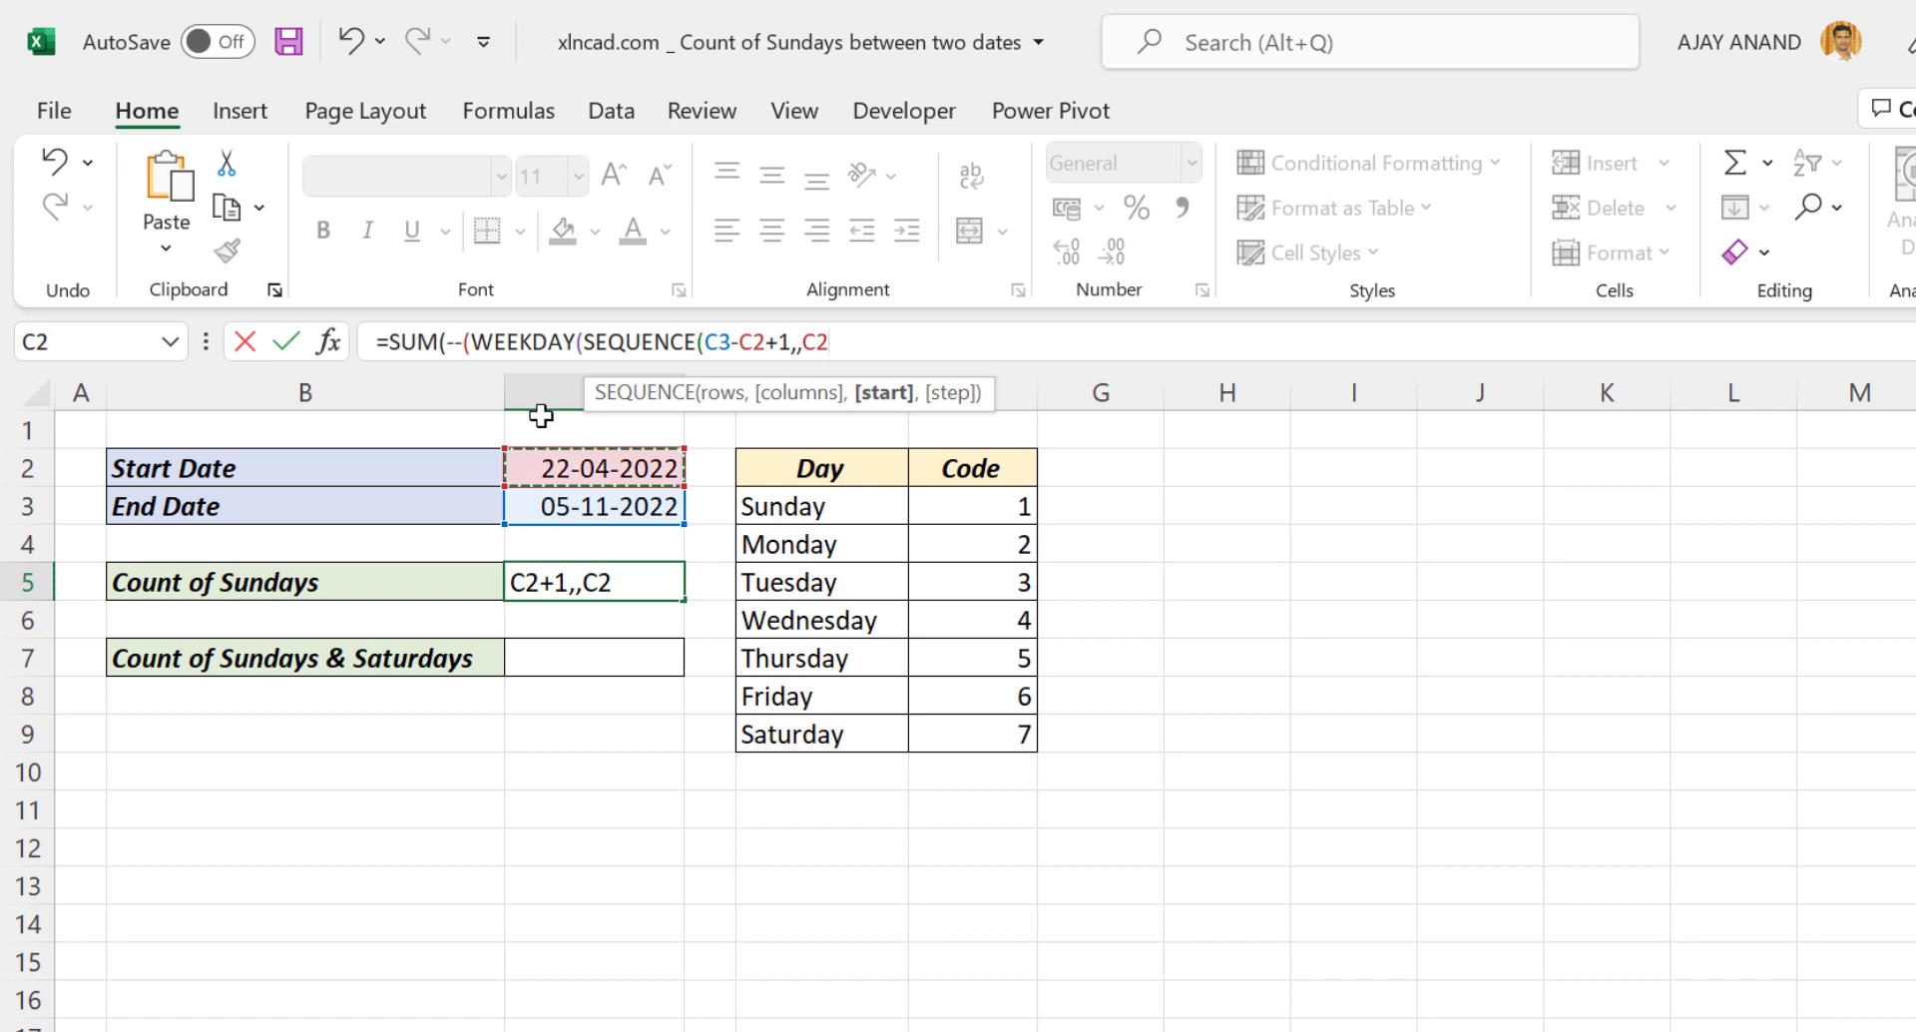
pyautogui.write(',1')
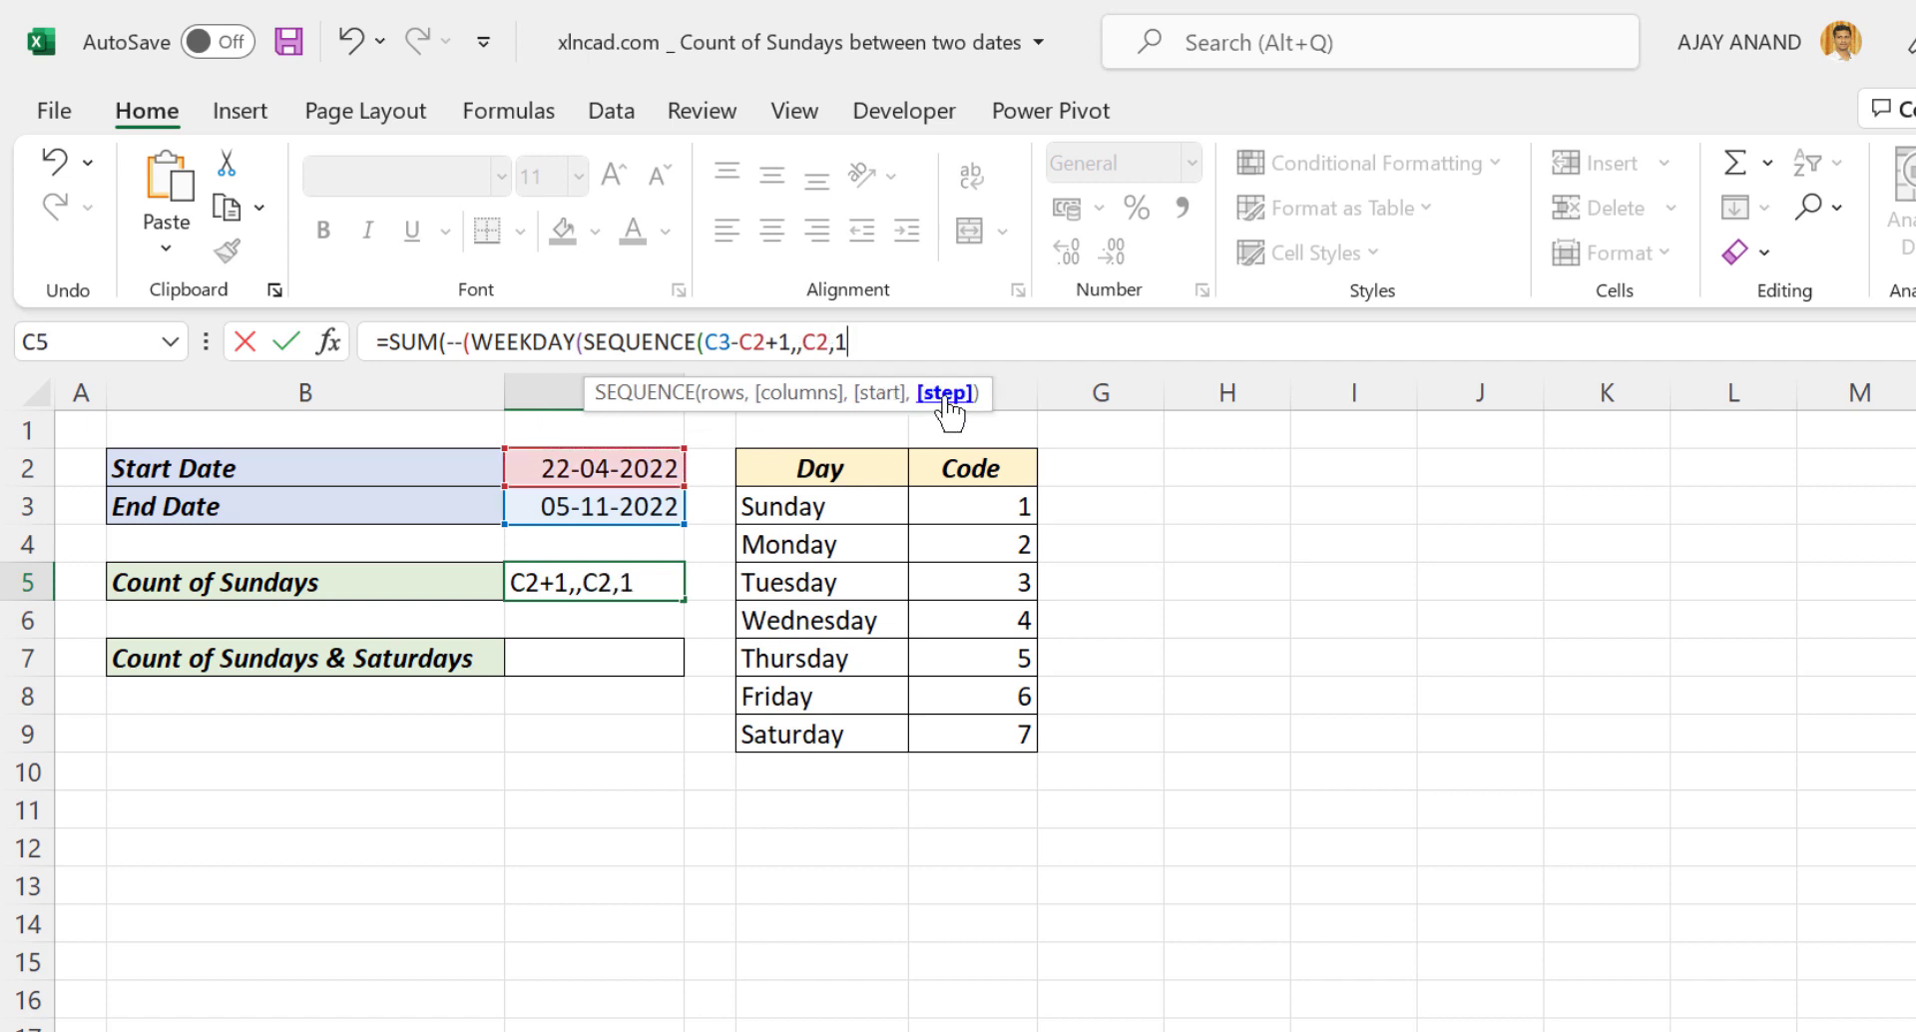
pyautogui.write(')')
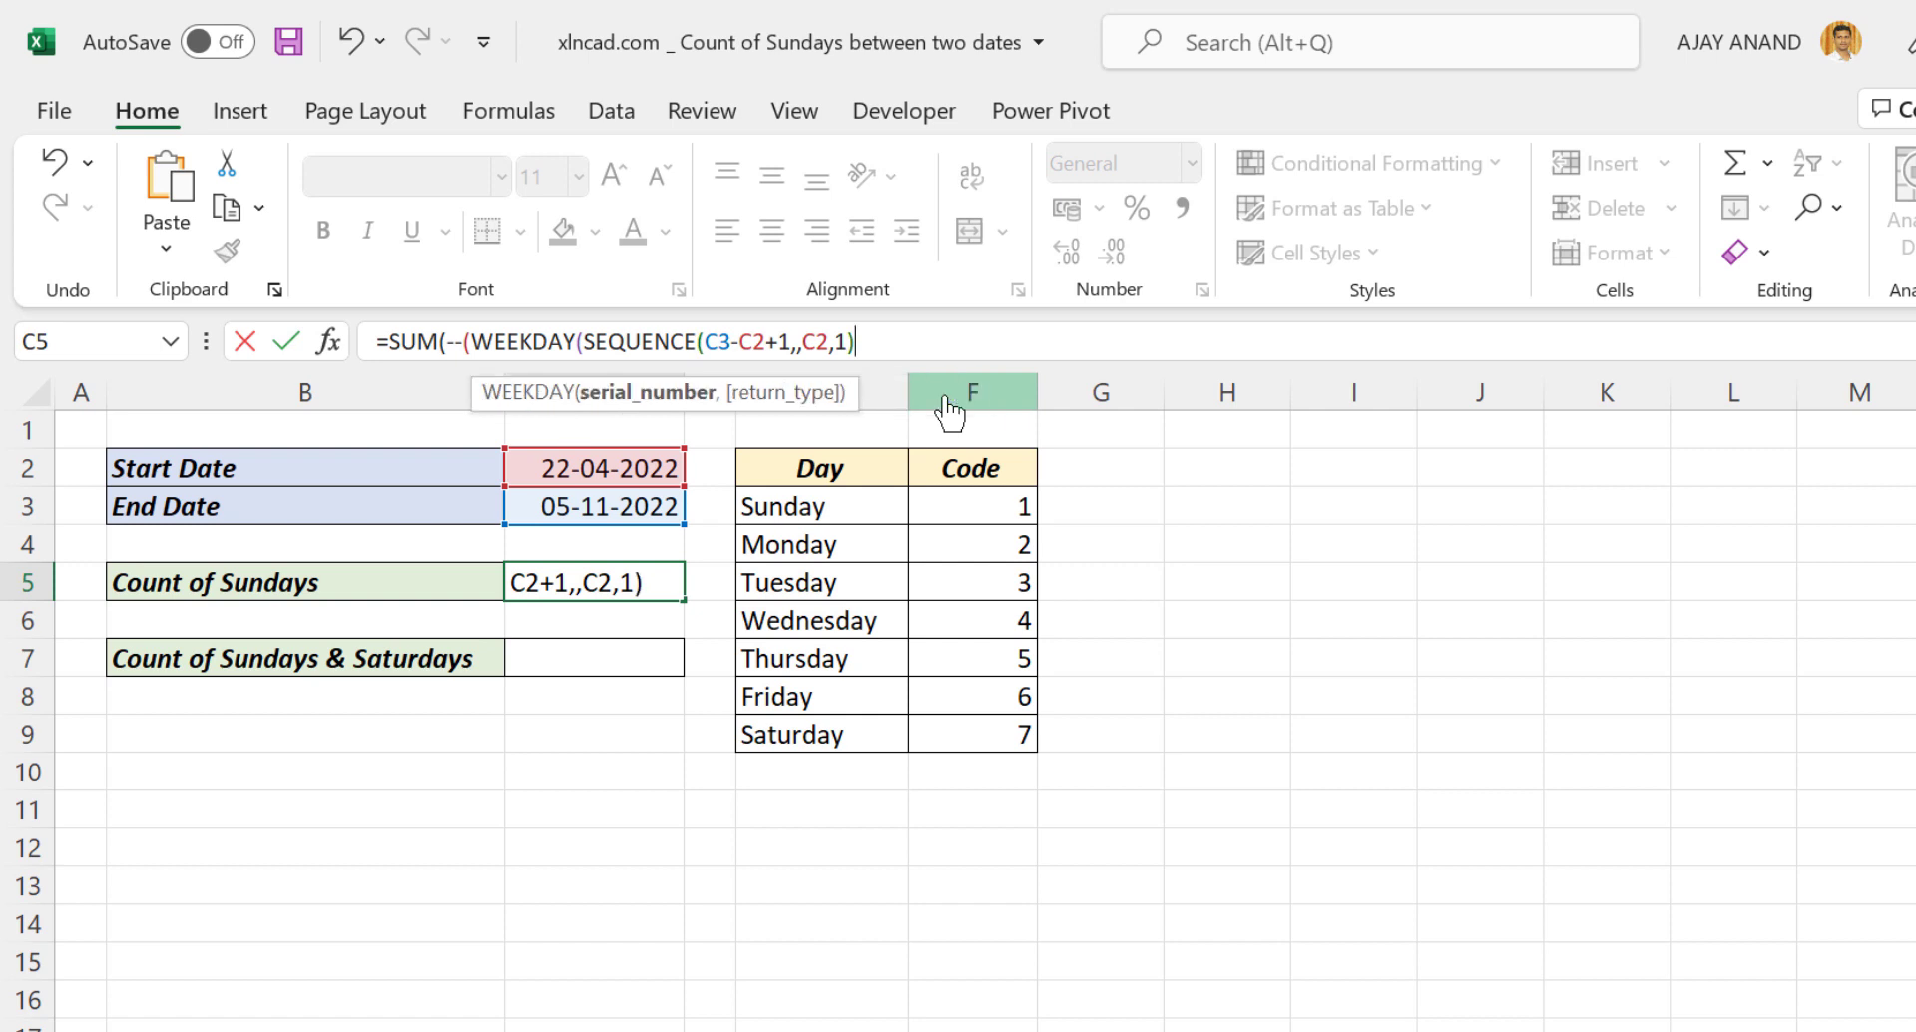
pyautogui.write(')=')
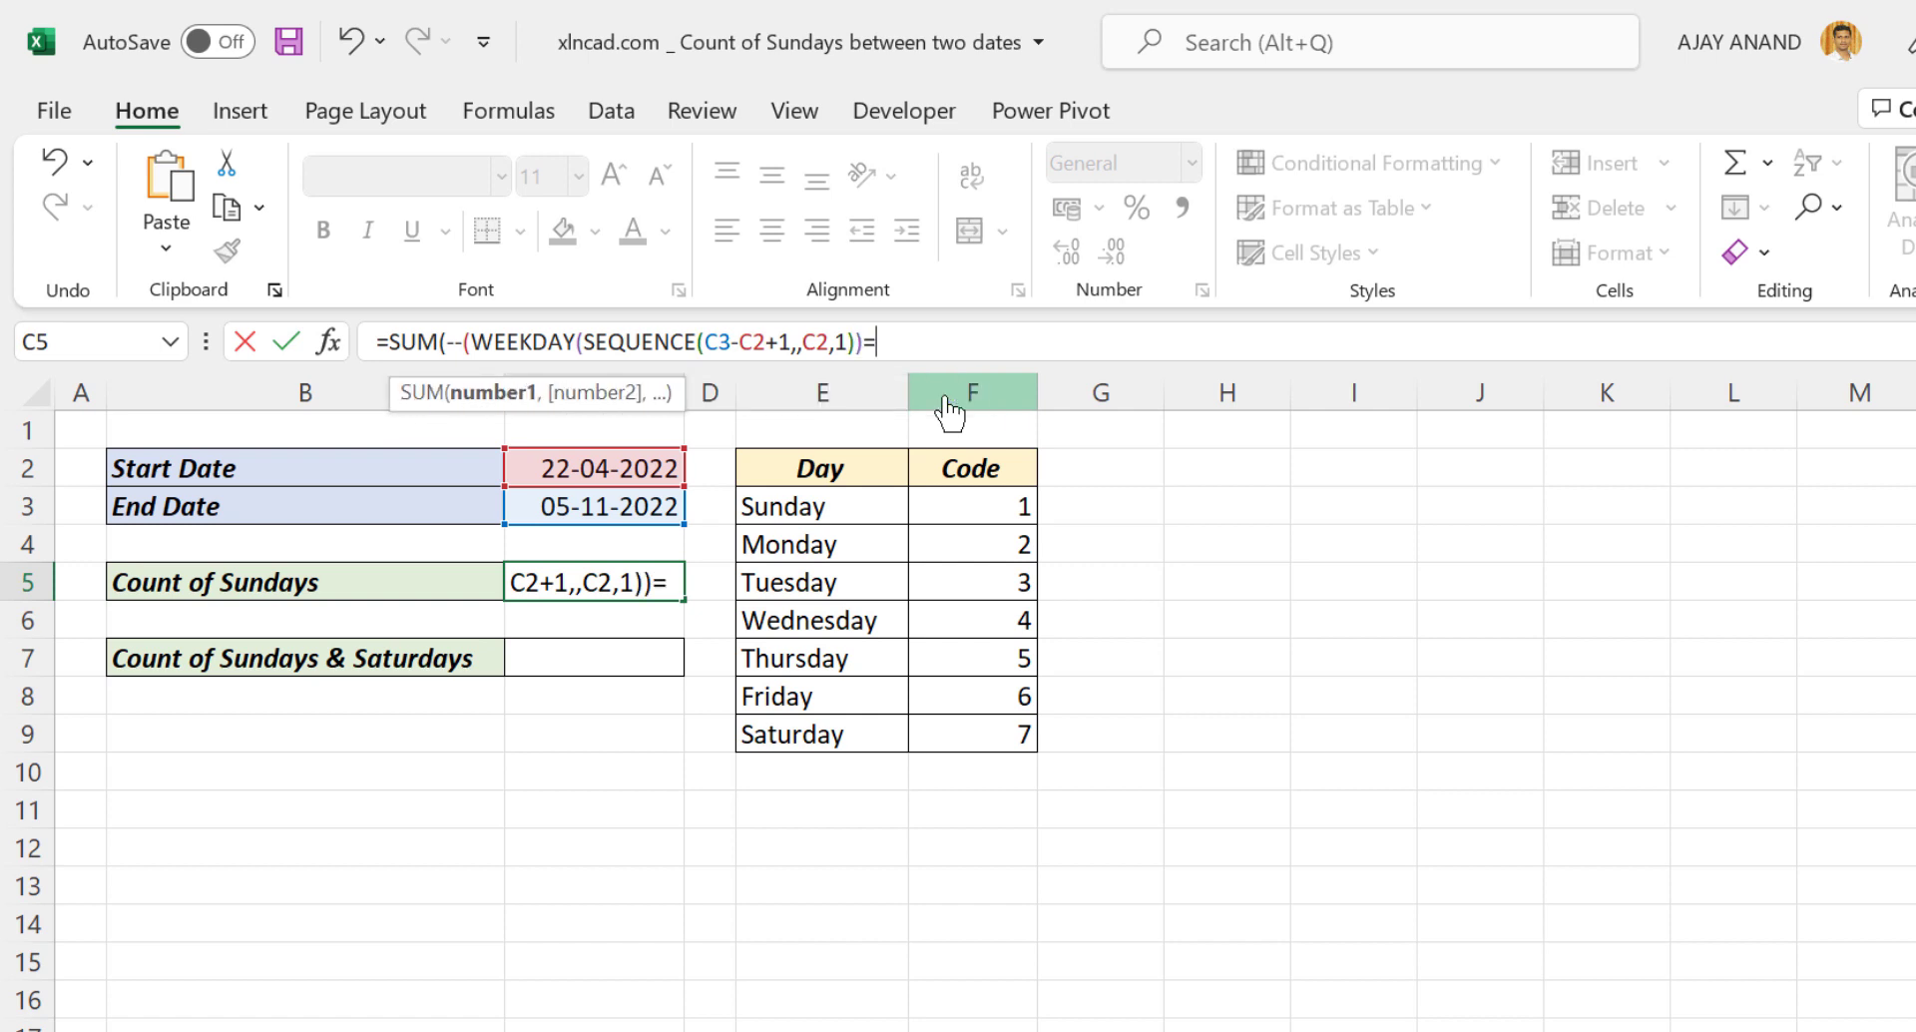
pyautogui.write('1)')
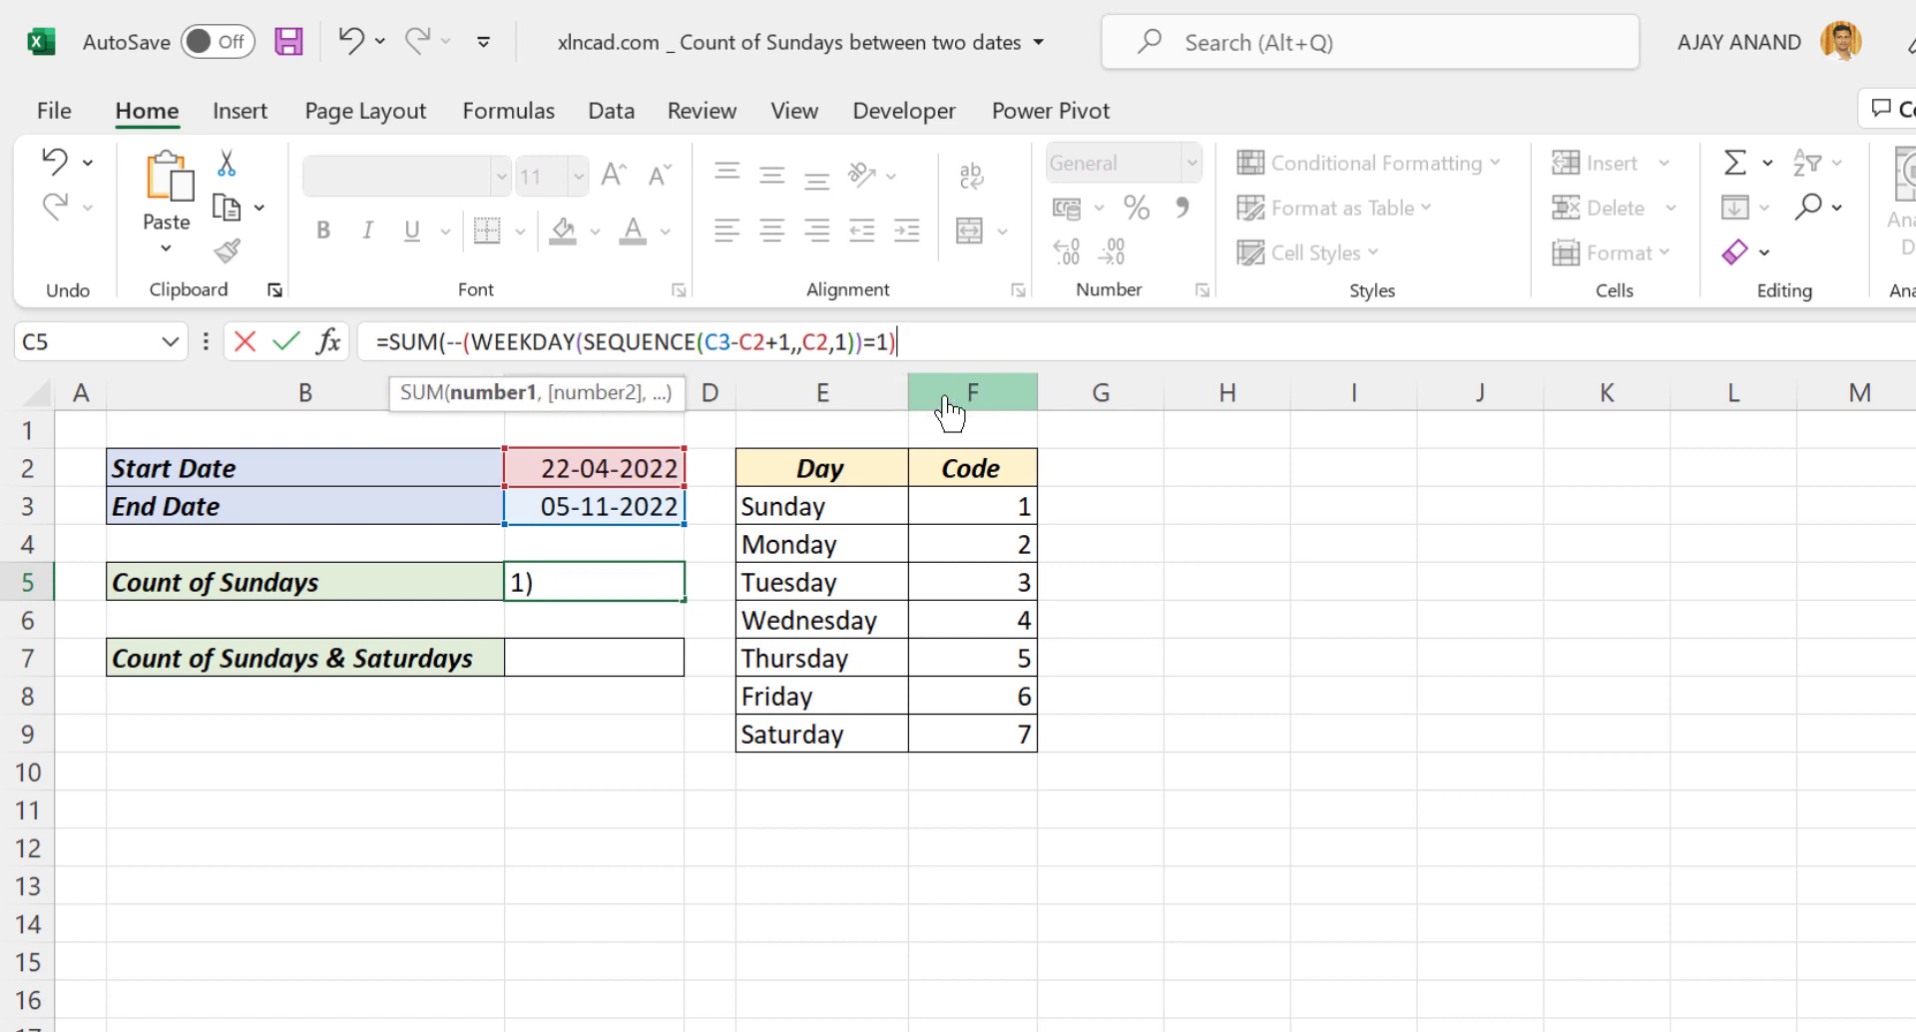
pyautogui.write(')')
pyautogui.press('Return')
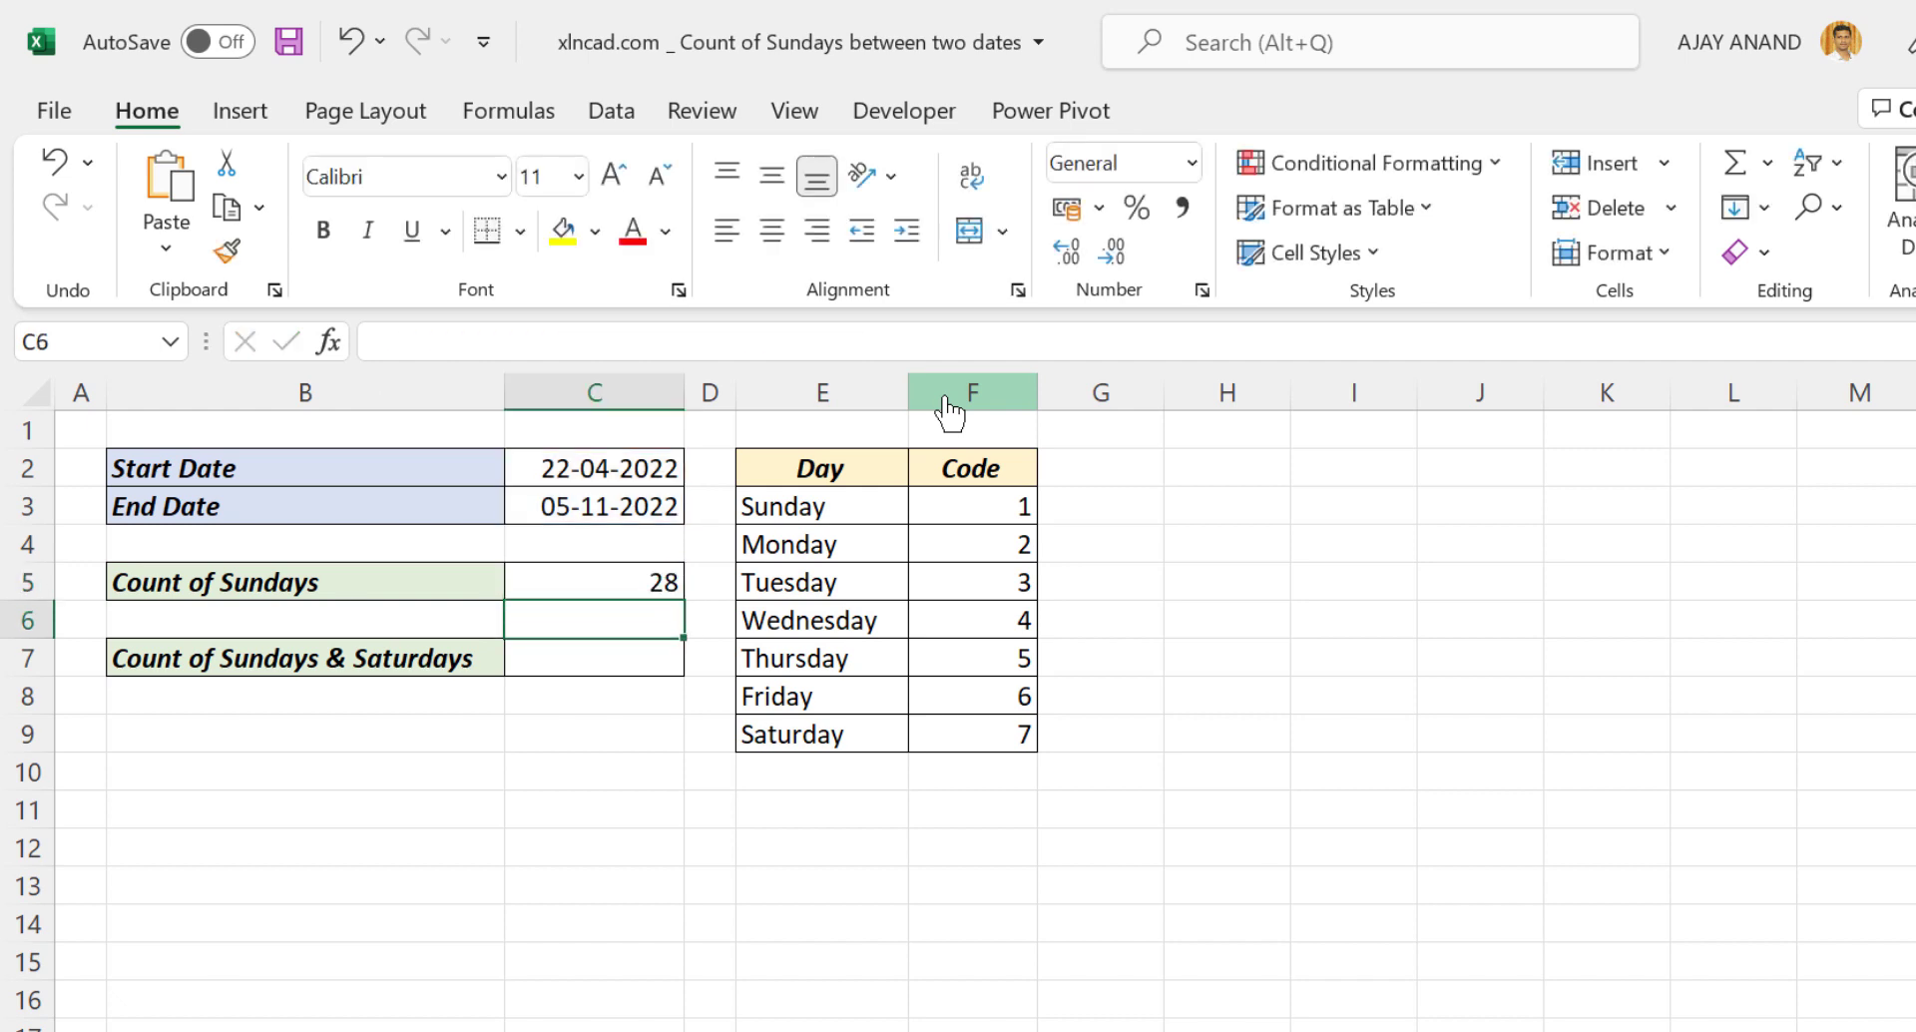
pyautogui.click(623, 579)
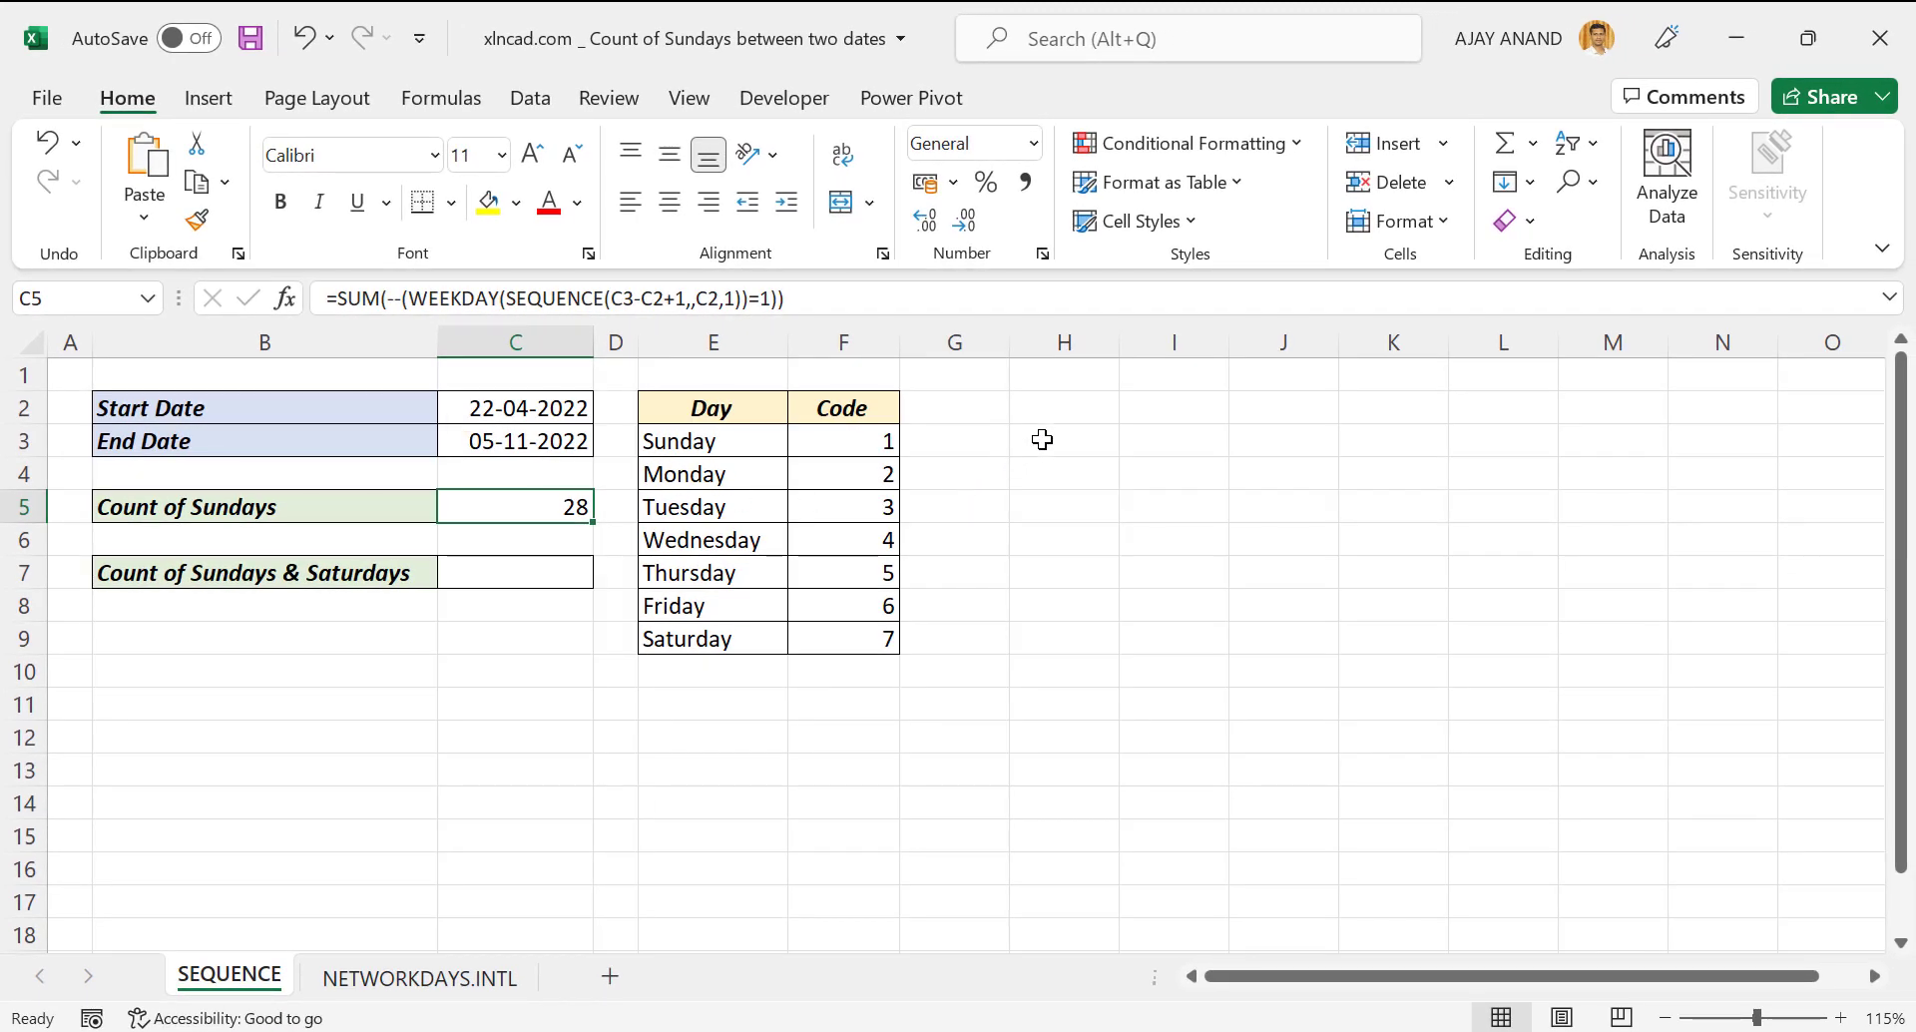
# - Enter =SEQUENCE(C3-C2+1,,C2,1) in H3 so daily date serials spill down column H
pyautogui.click(1042, 439)
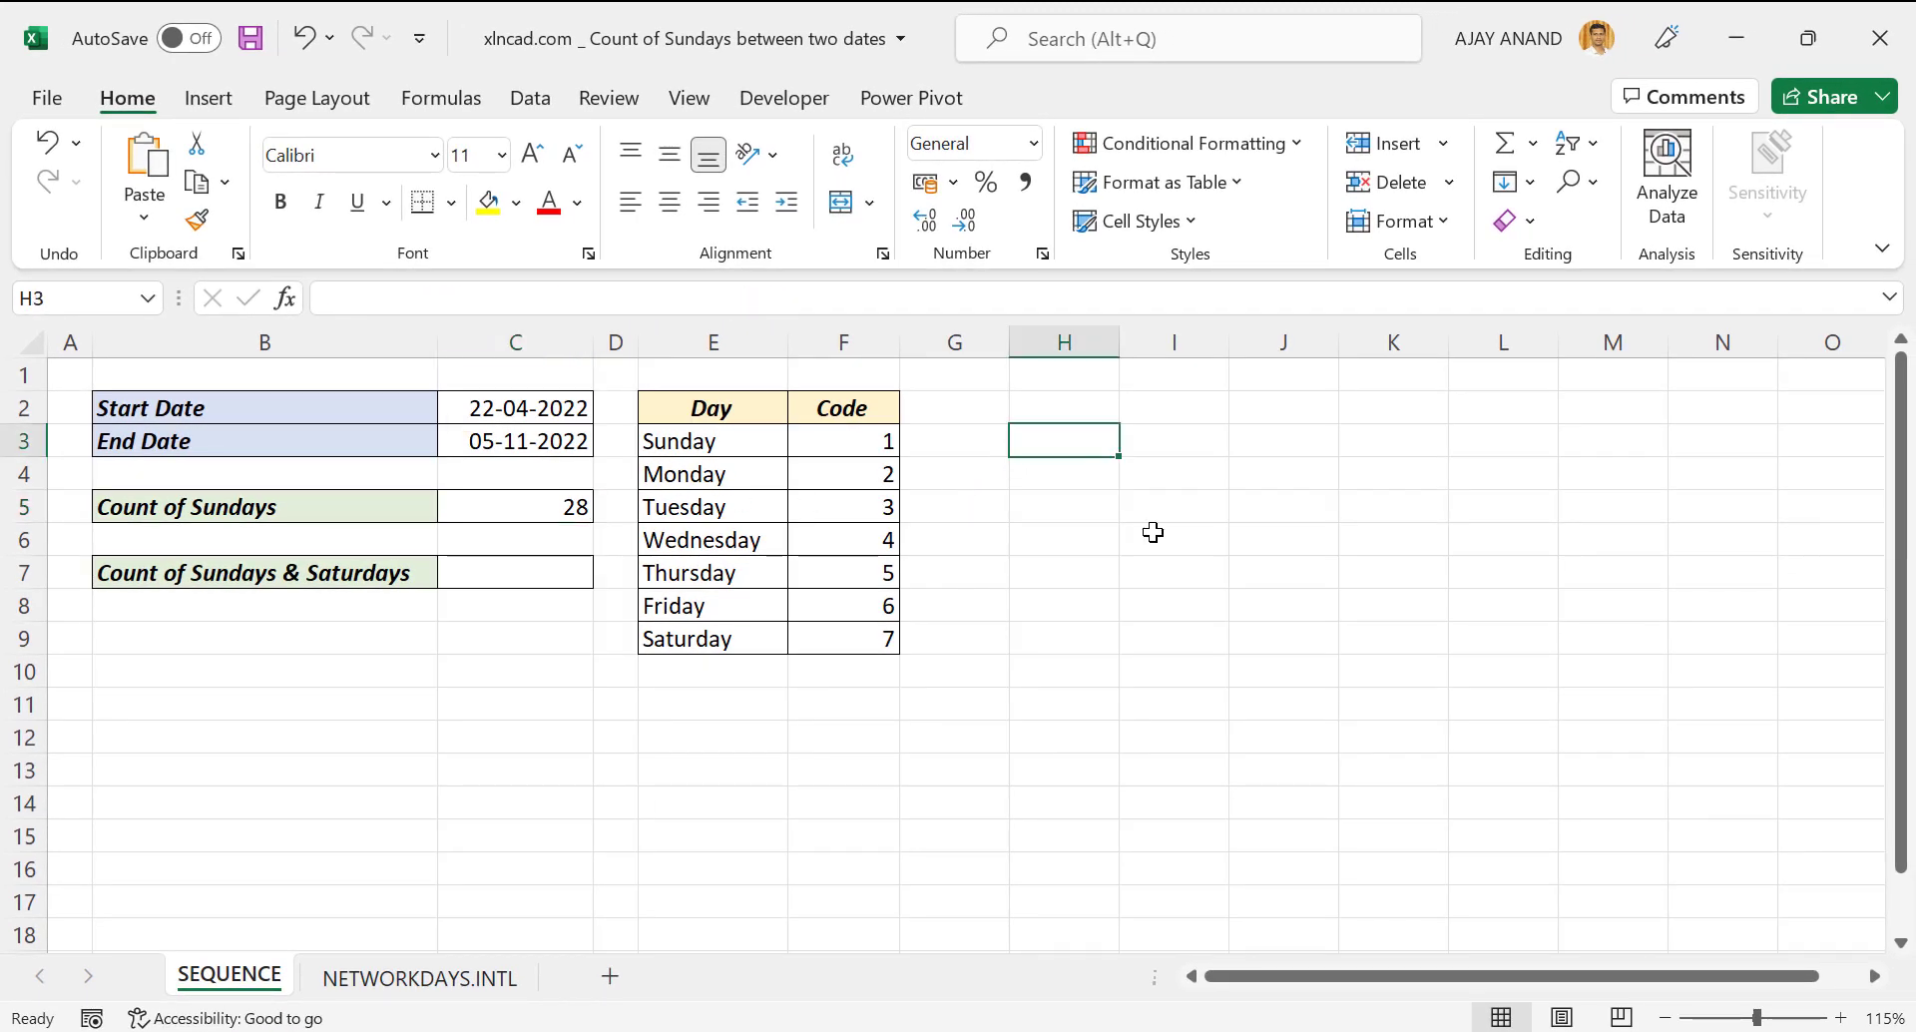
pyautogui.write('=SE')
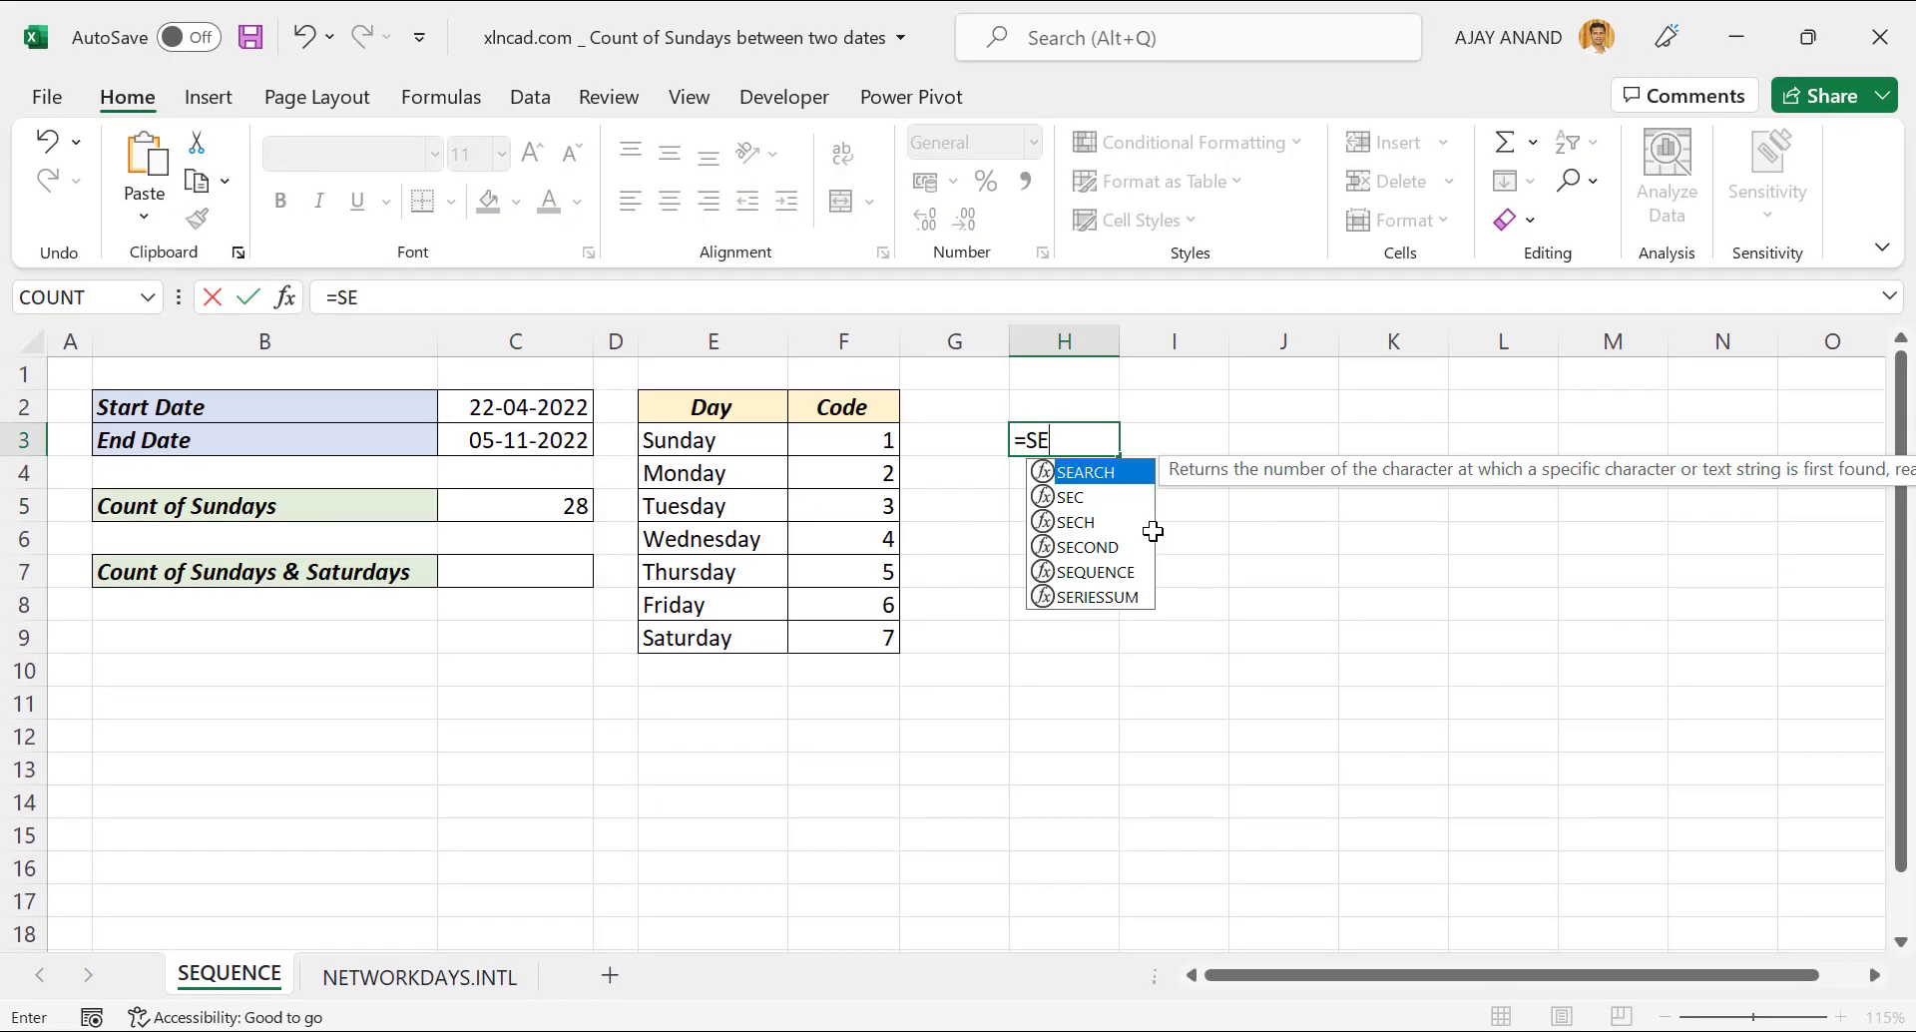
pyautogui.write('QU')
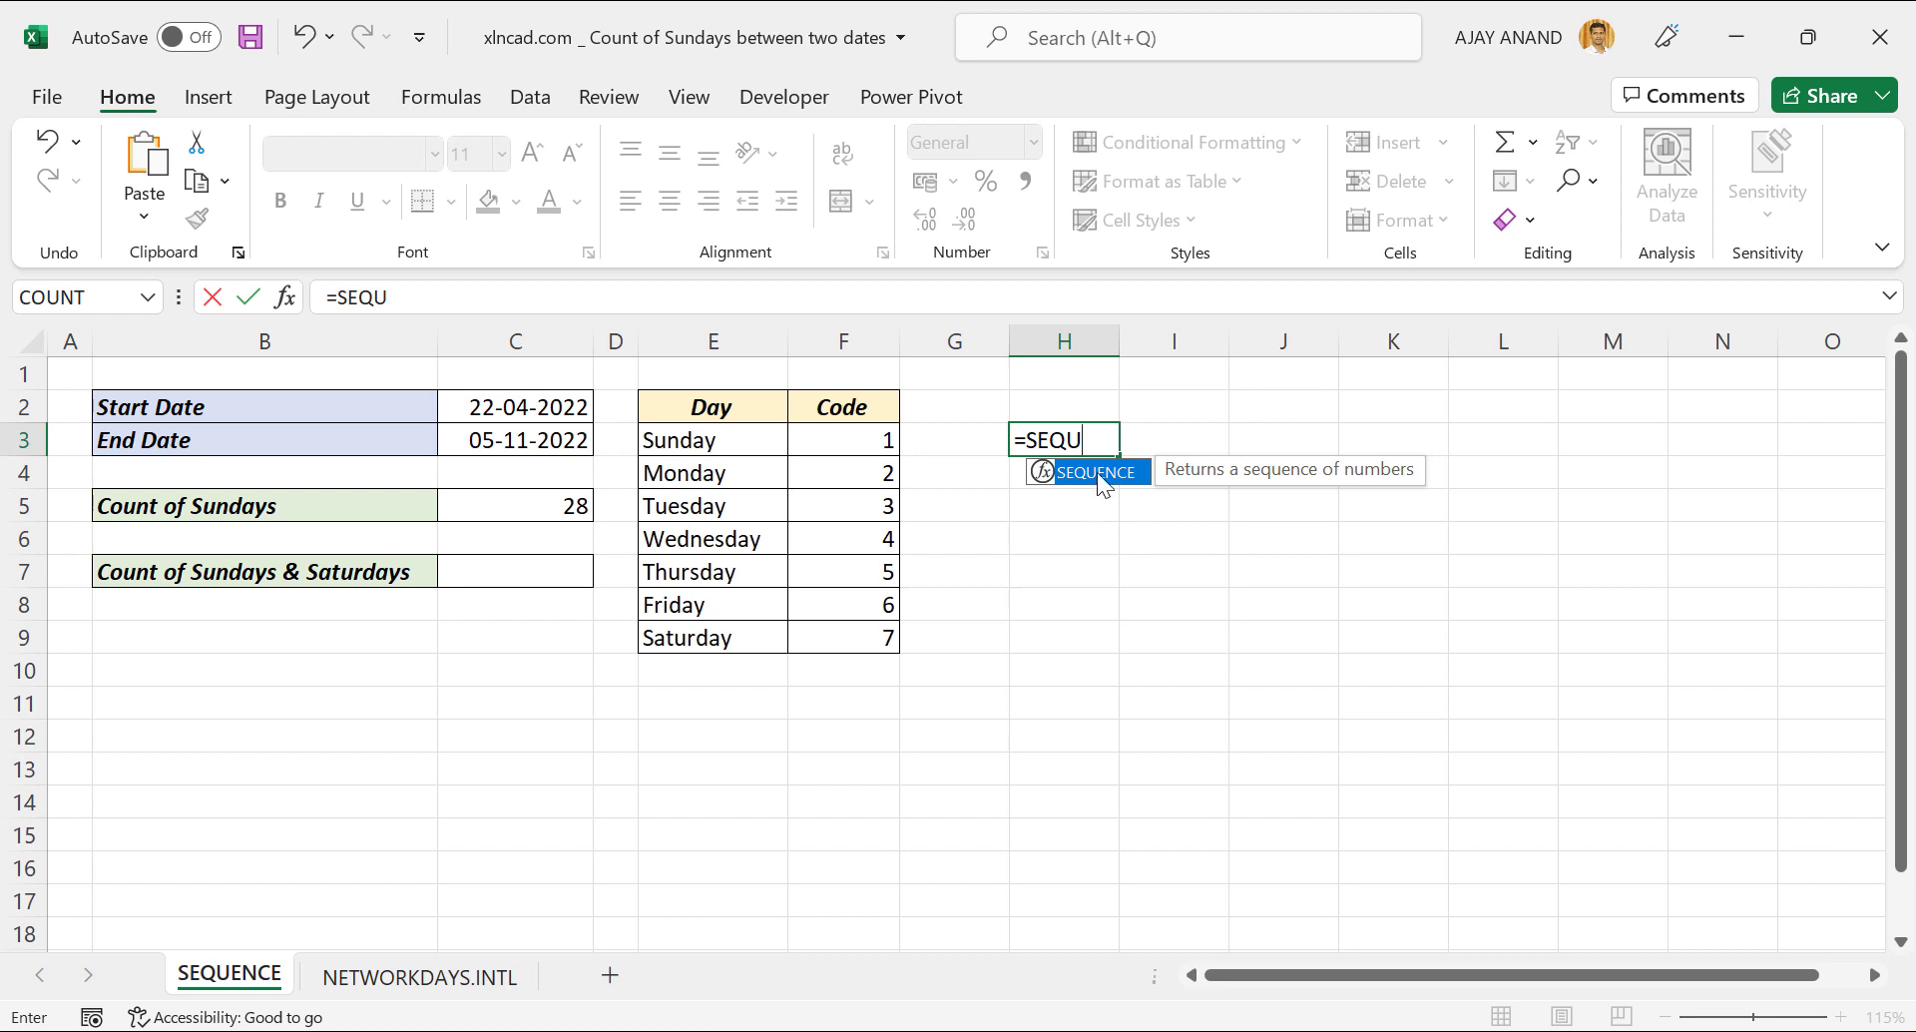
pyautogui.doubleClick(1103, 471)
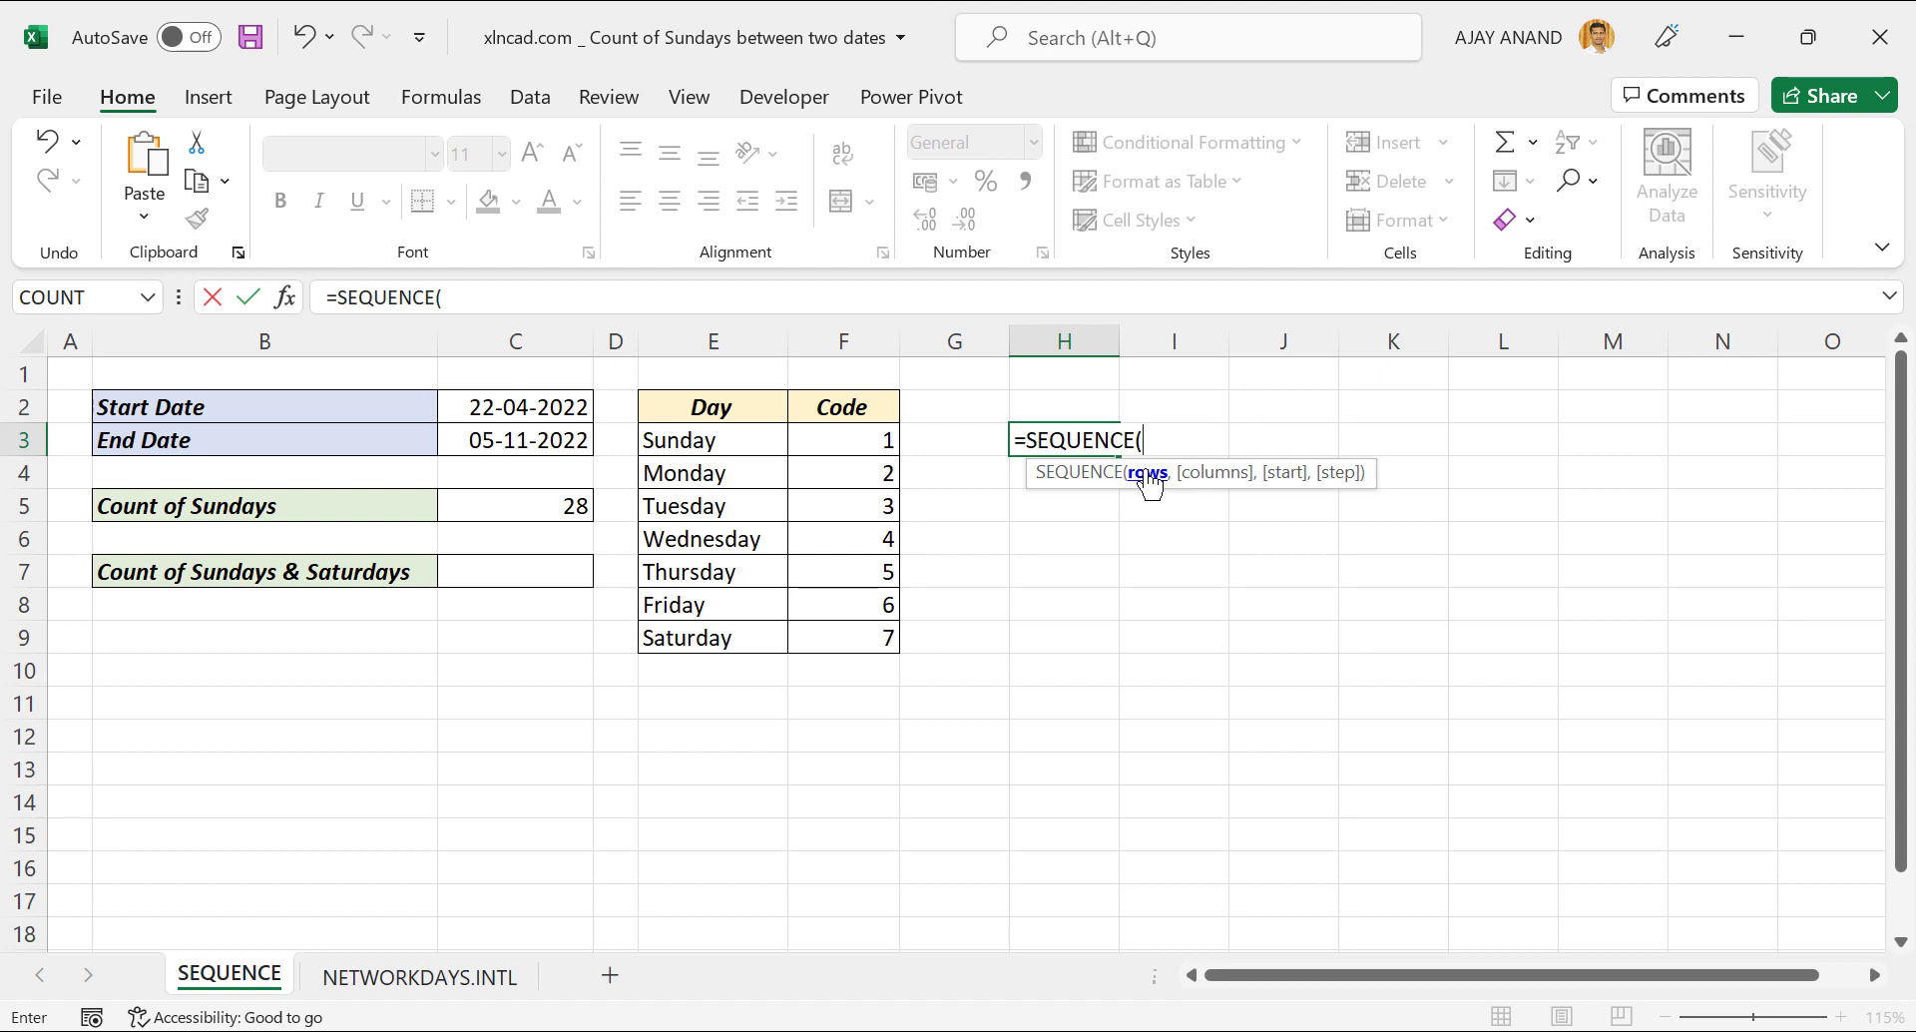
pyautogui.click(477, 443)
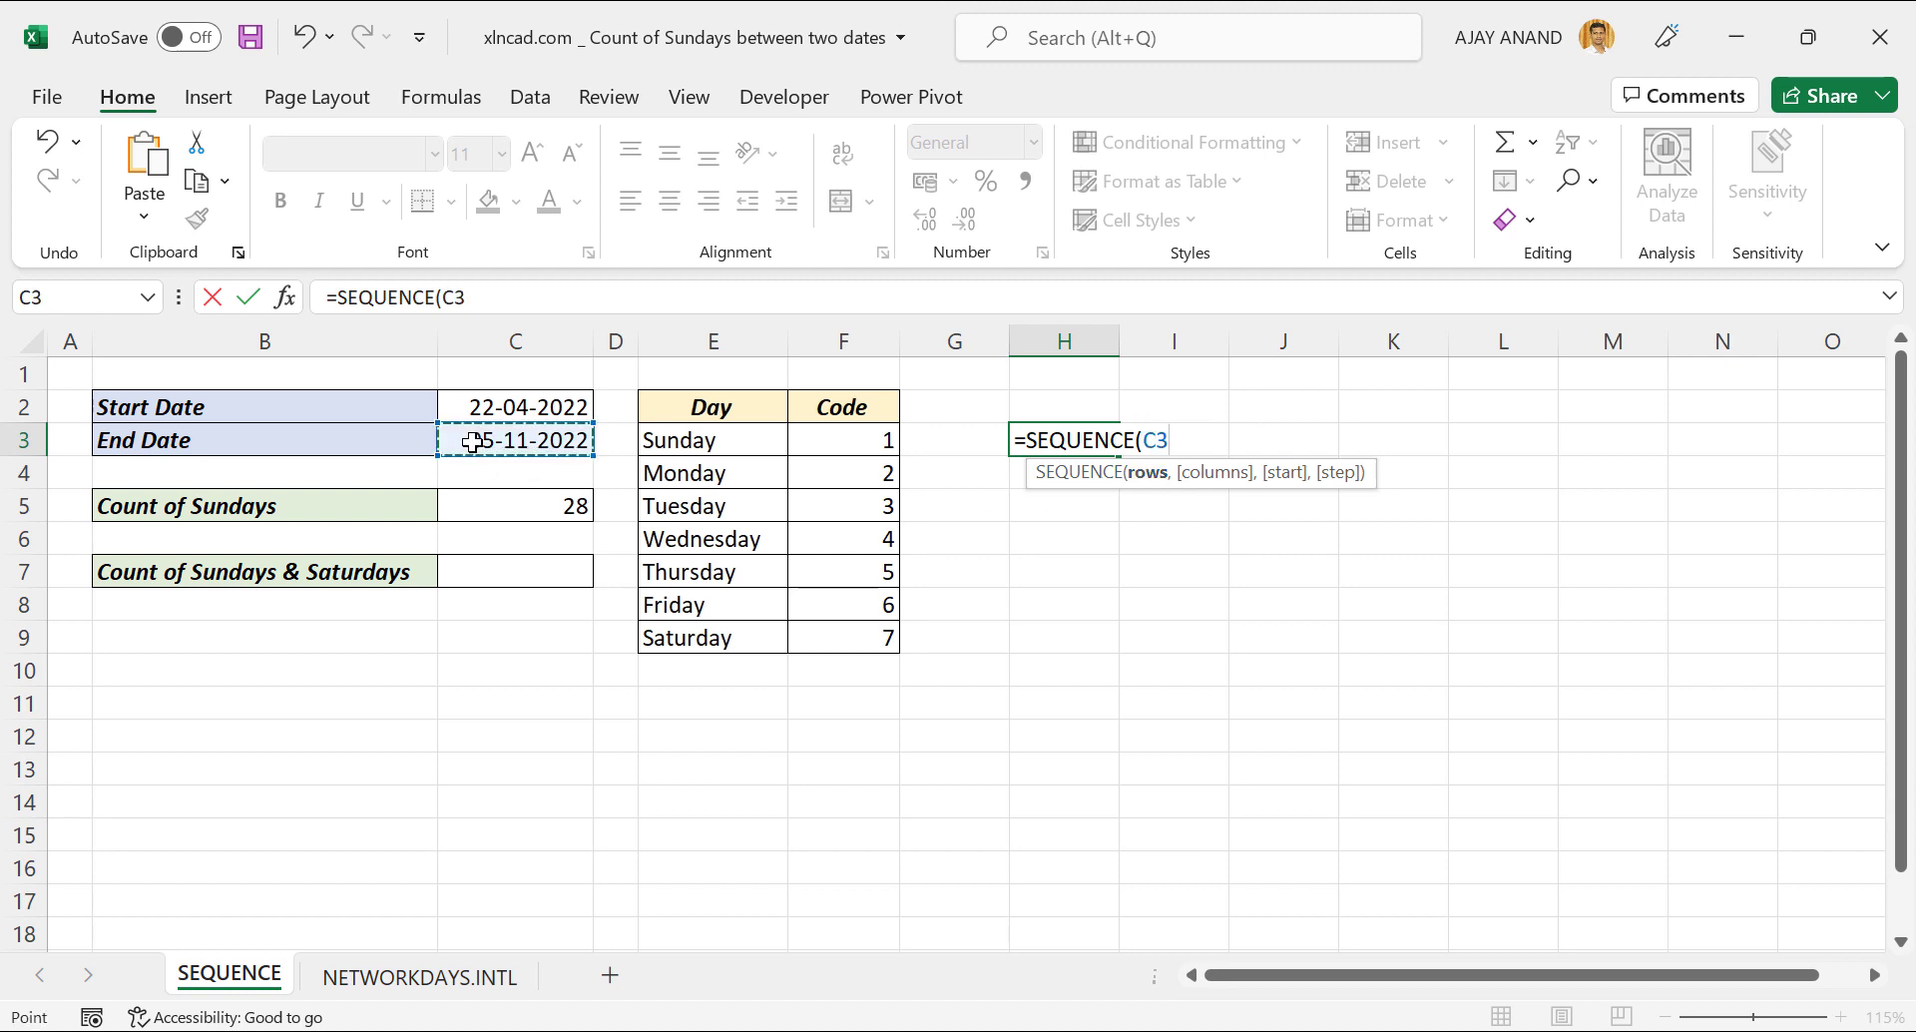
pyautogui.write('-')
pyautogui.click(464, 410)
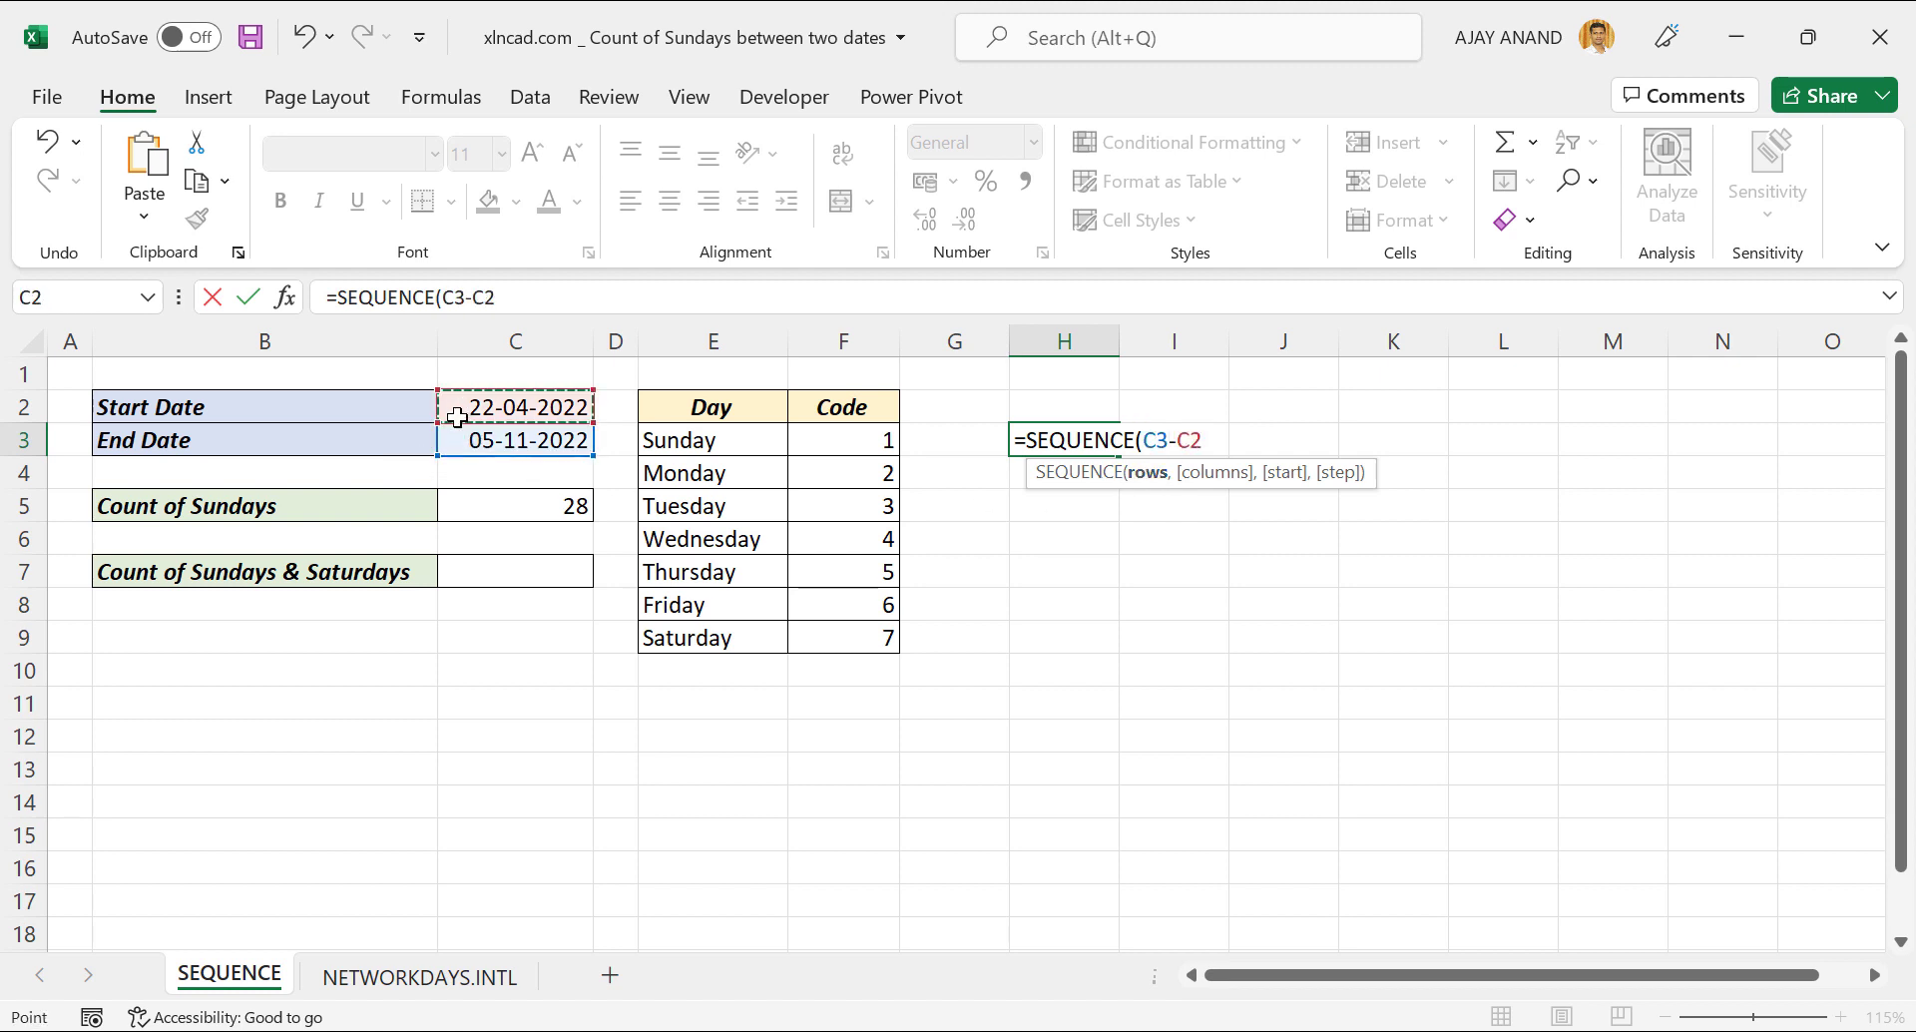
pyautogui.write('+1')
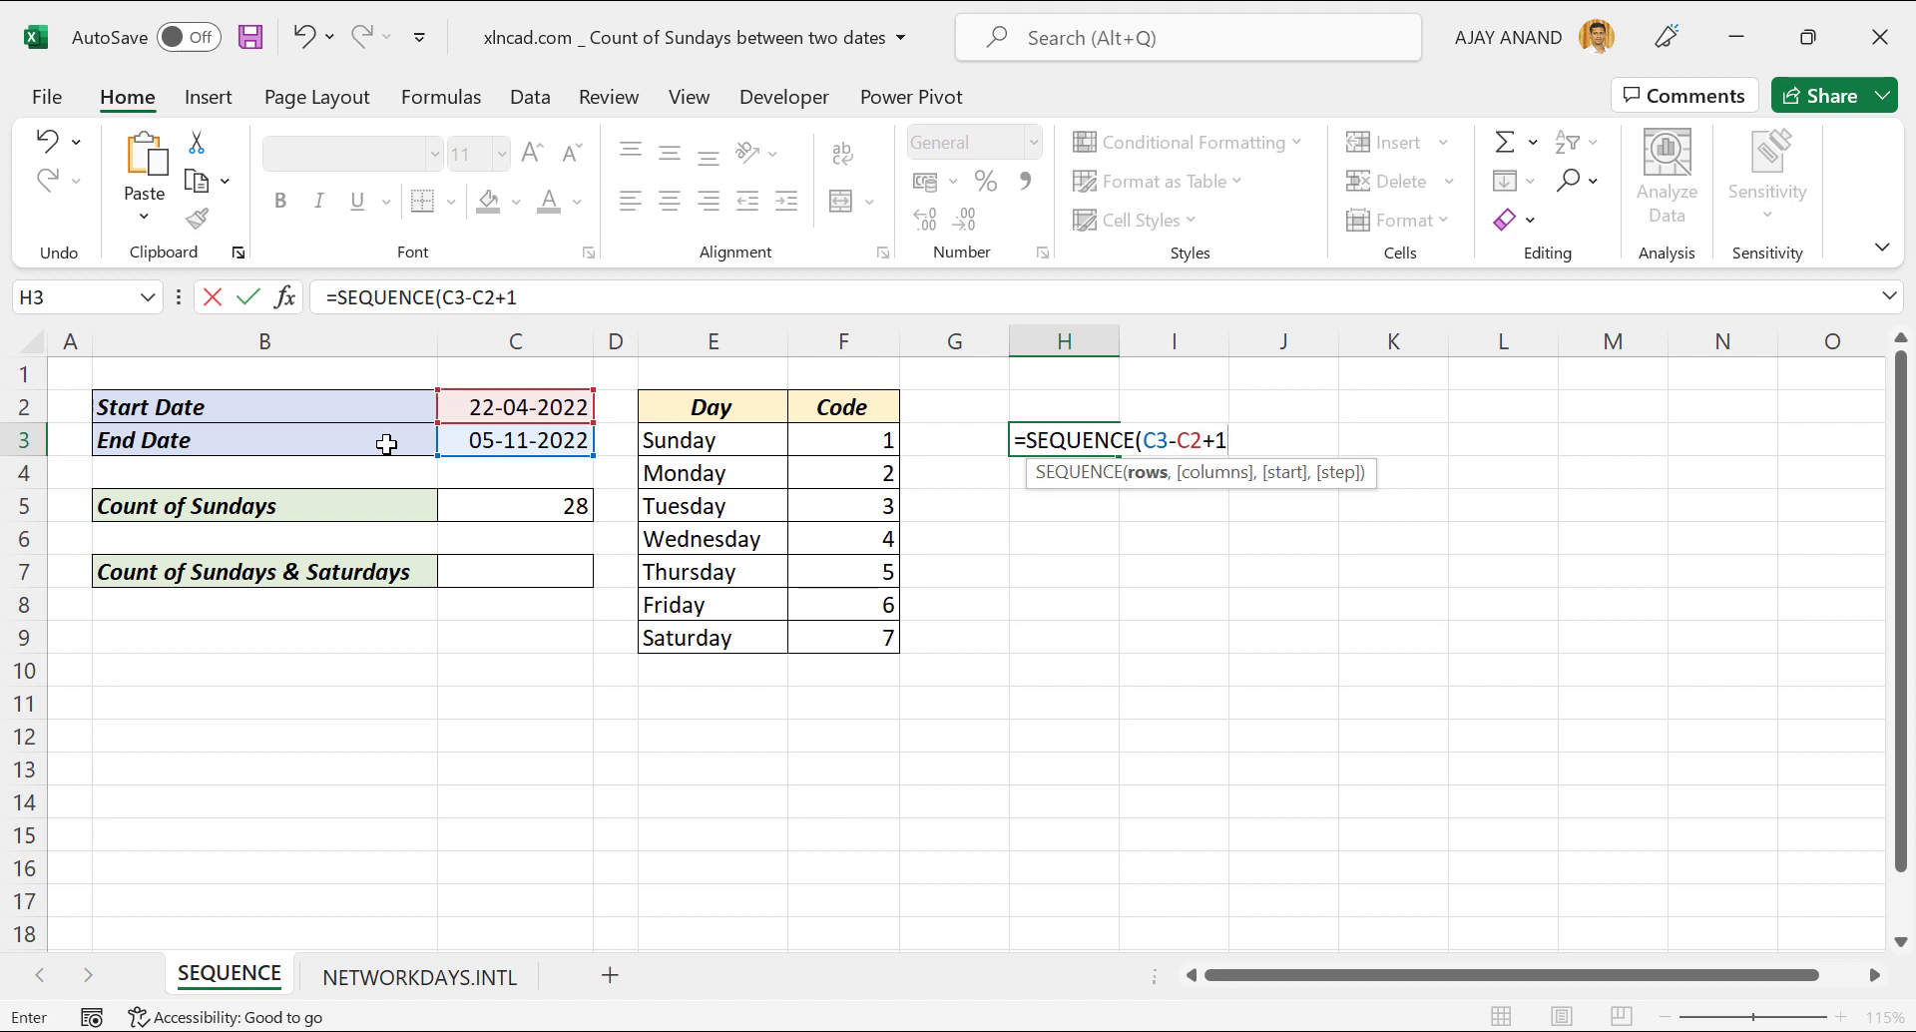
pyautogui.write(',')
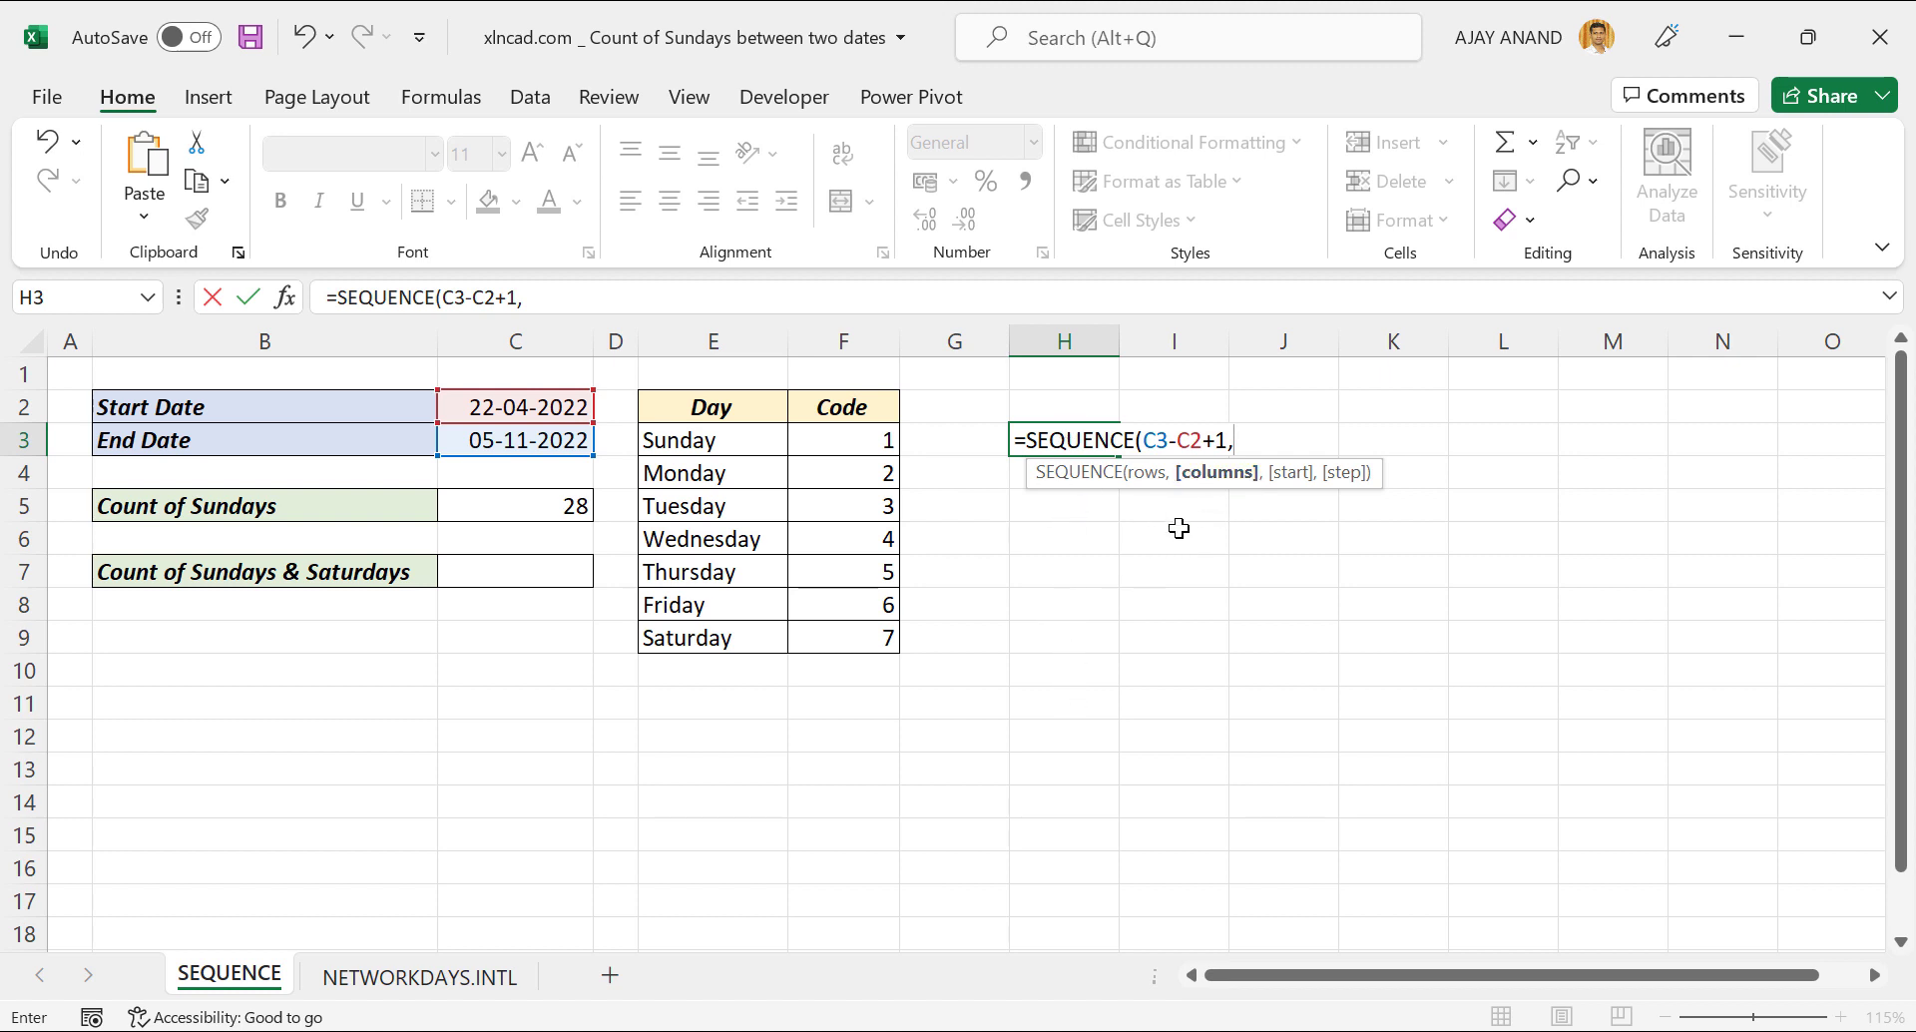
pyautogui.write(',')
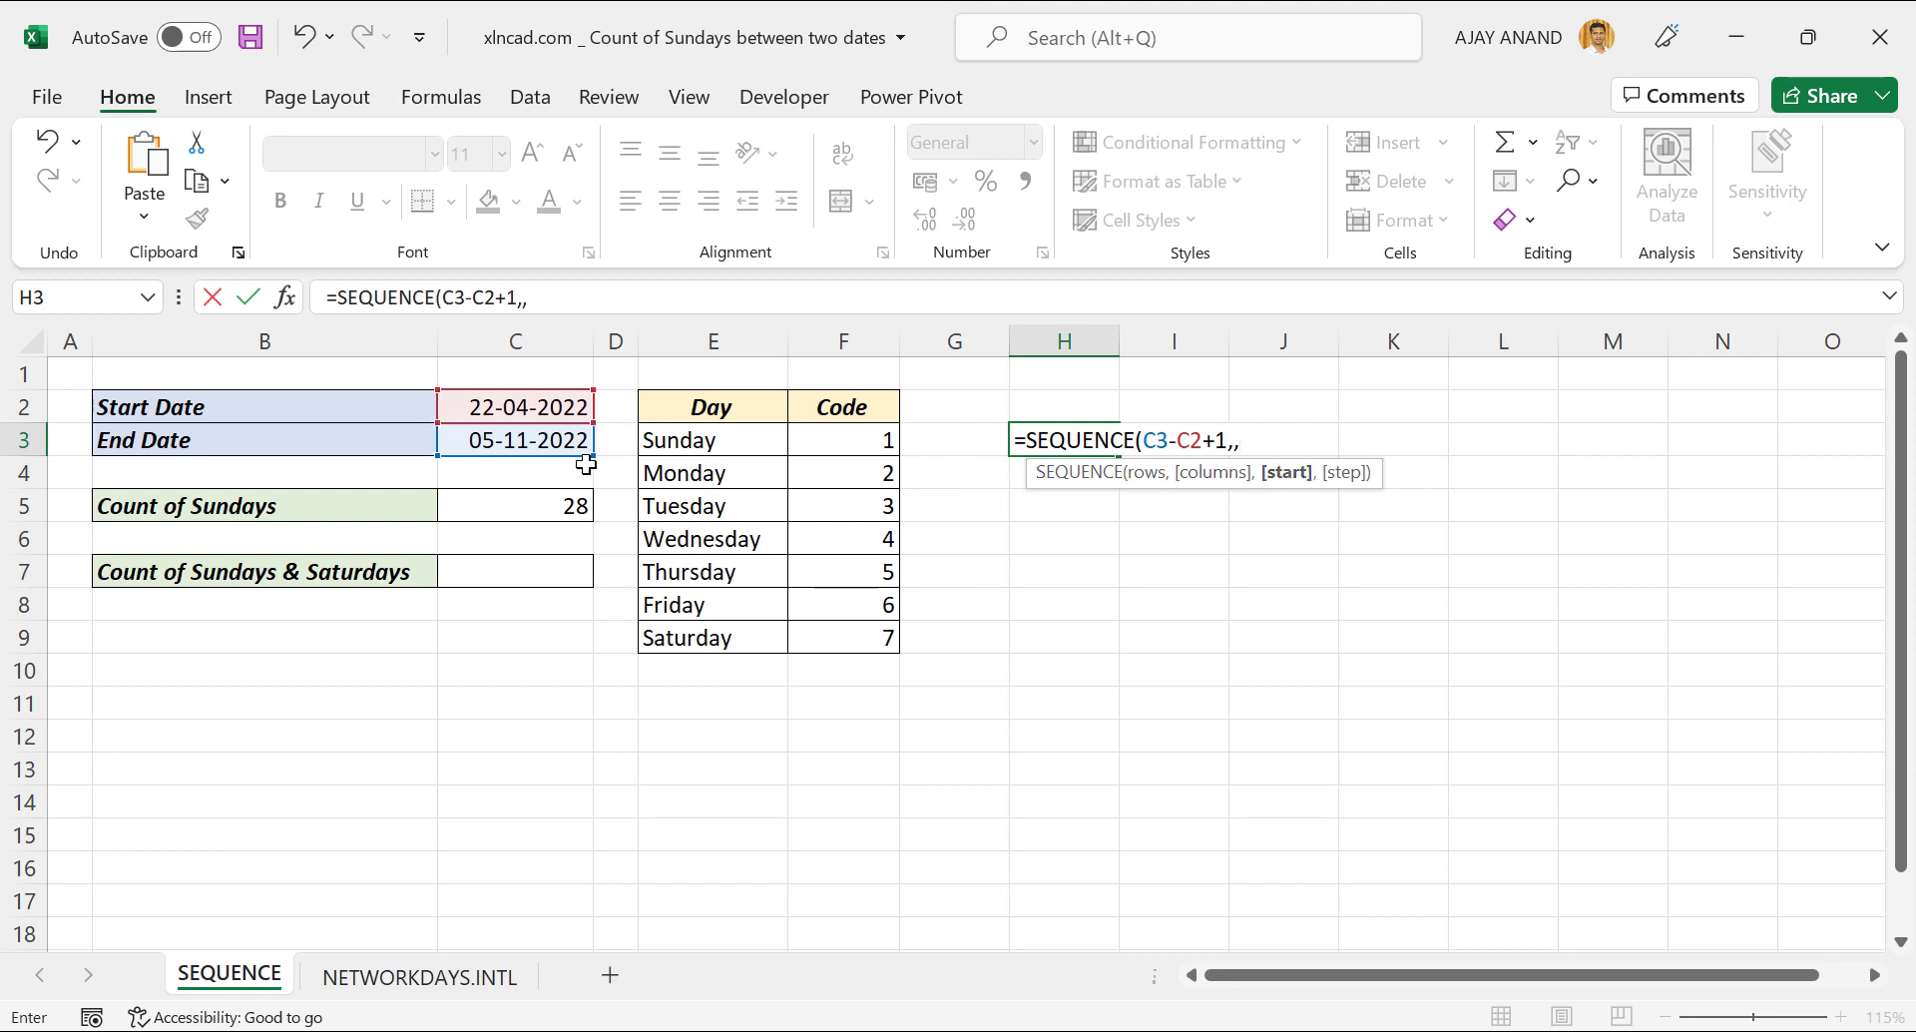
pyautogui.click(456, 409)
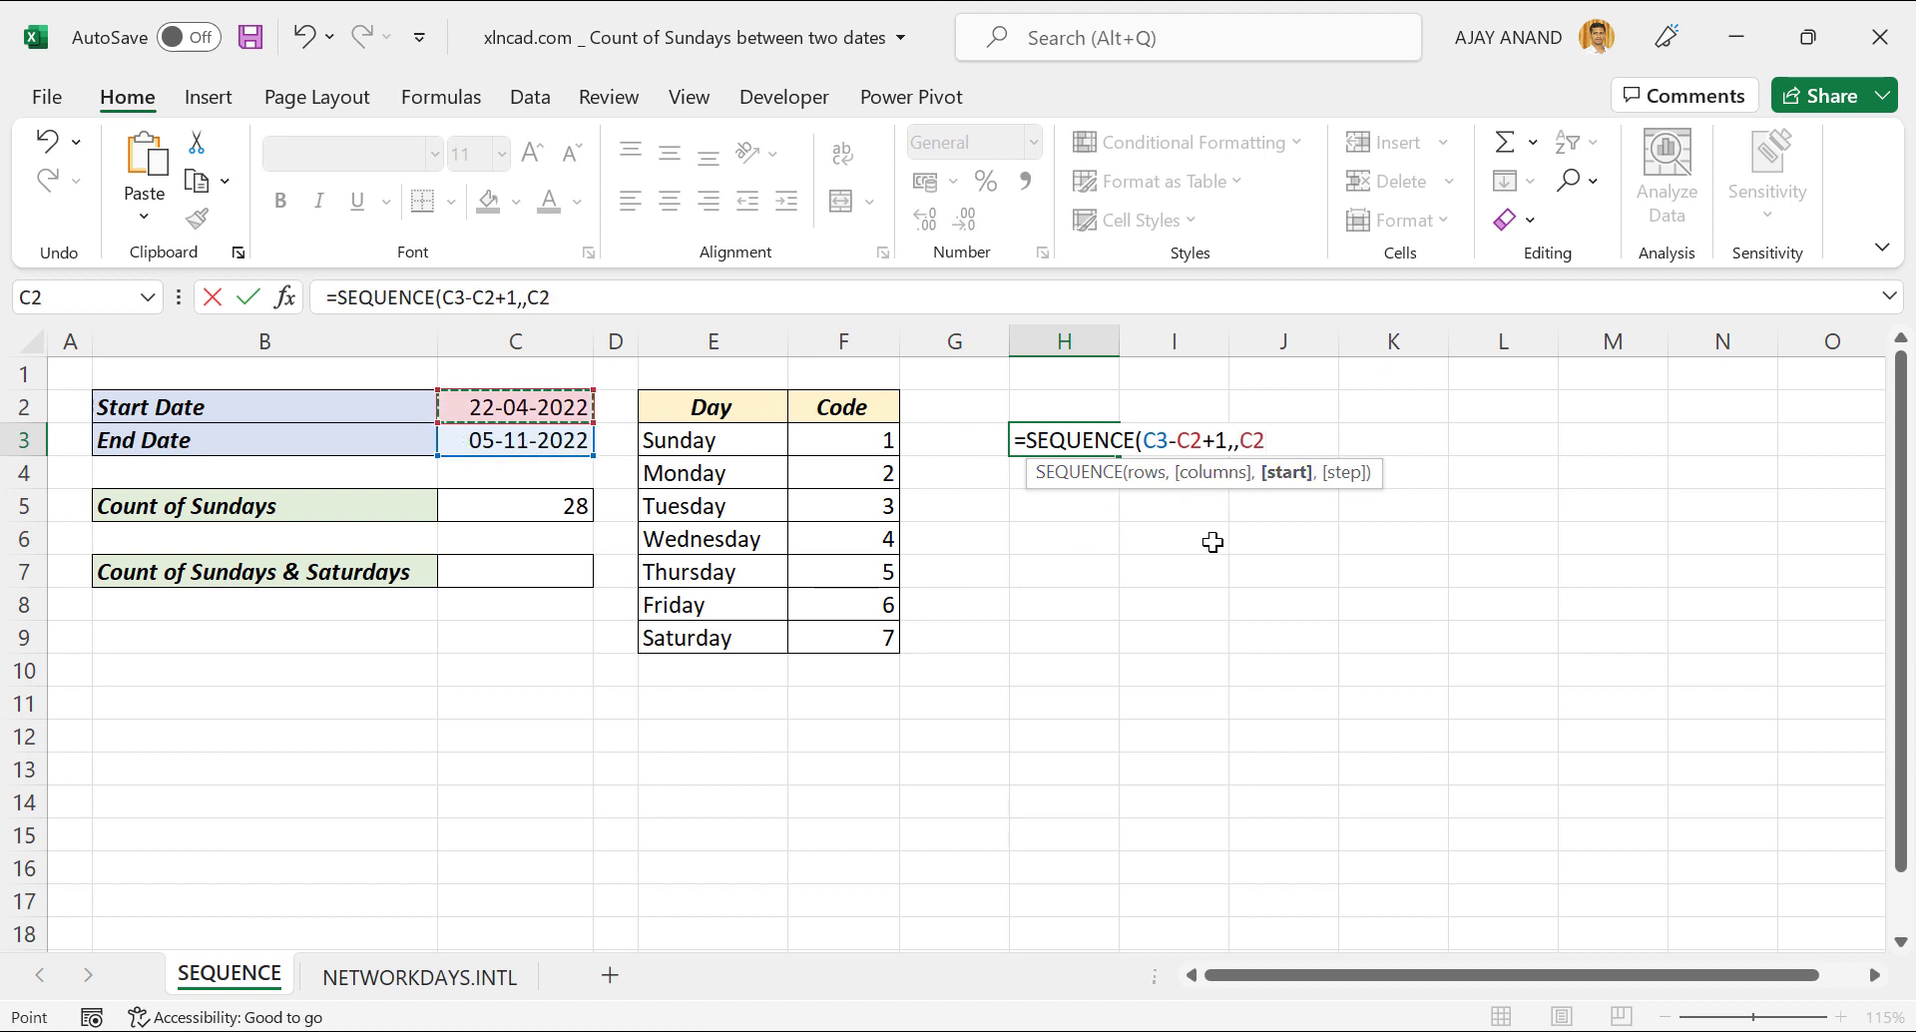
pyautogui.write(',1')
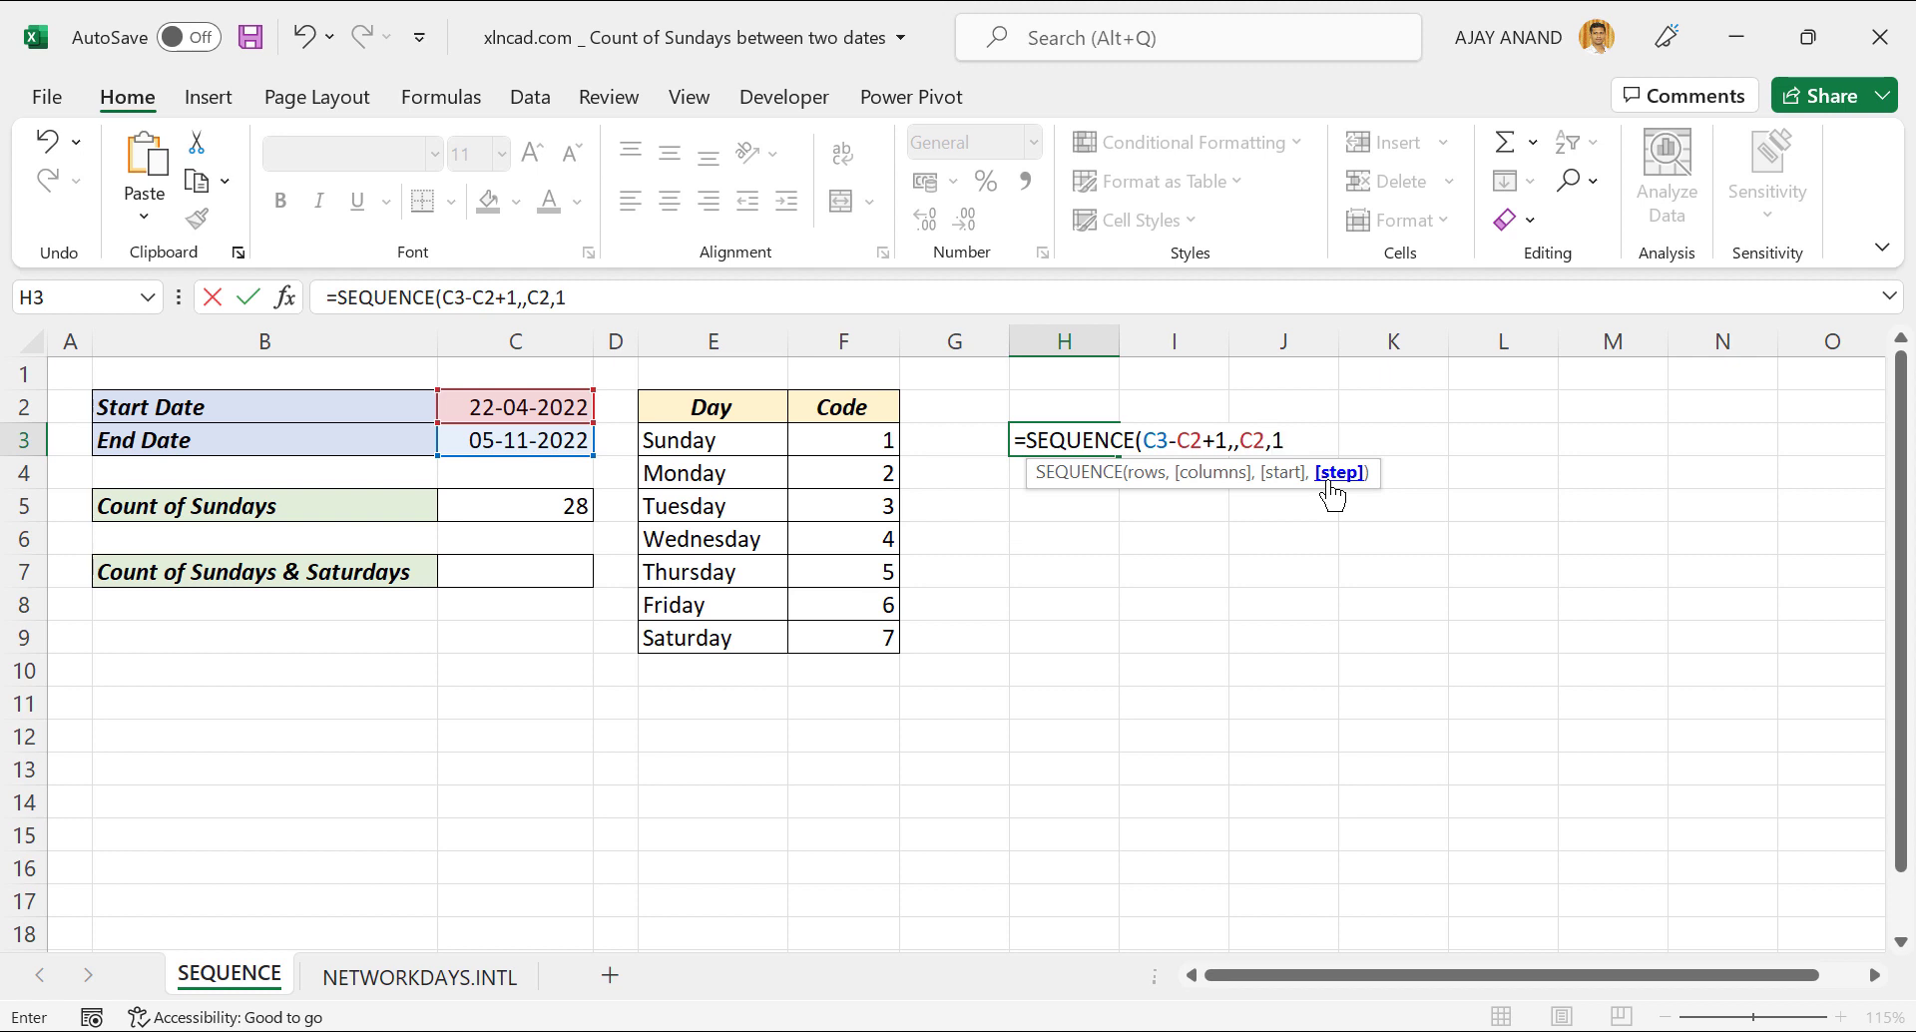
pyautogui.write(')')
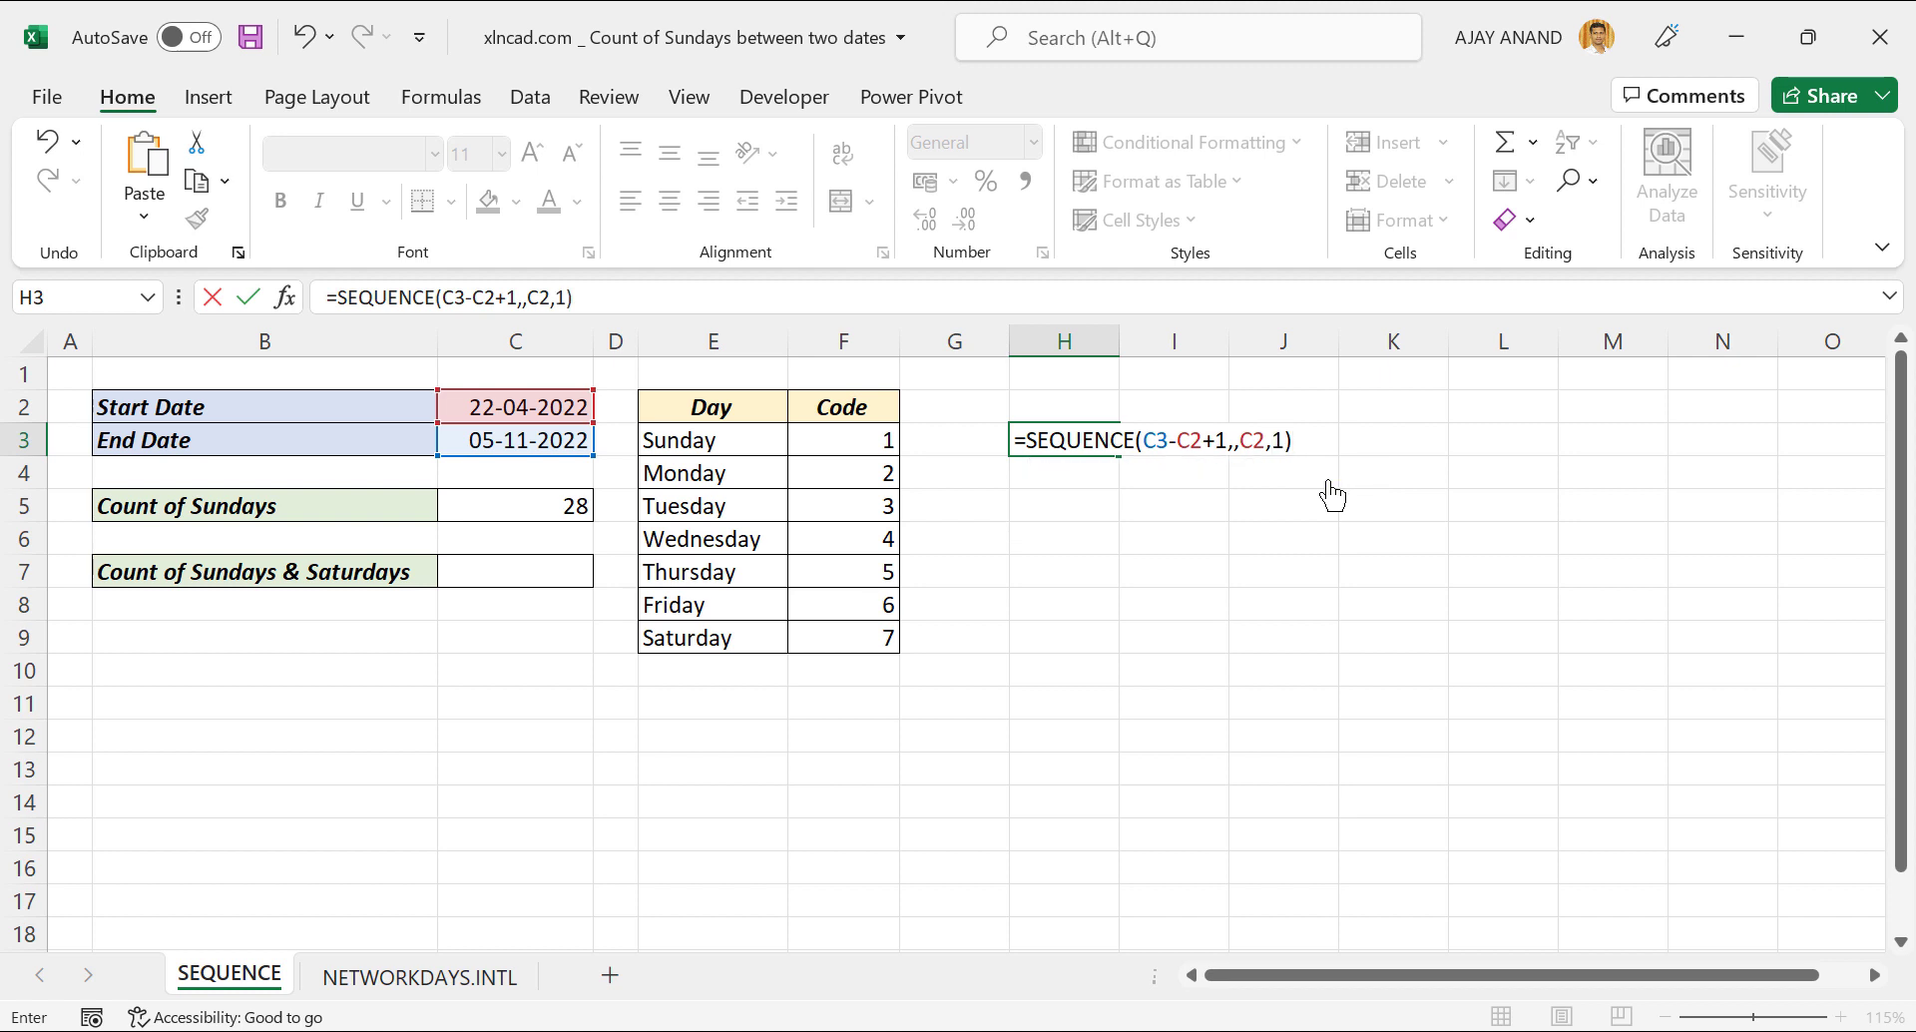
pyautogui.press('Return')
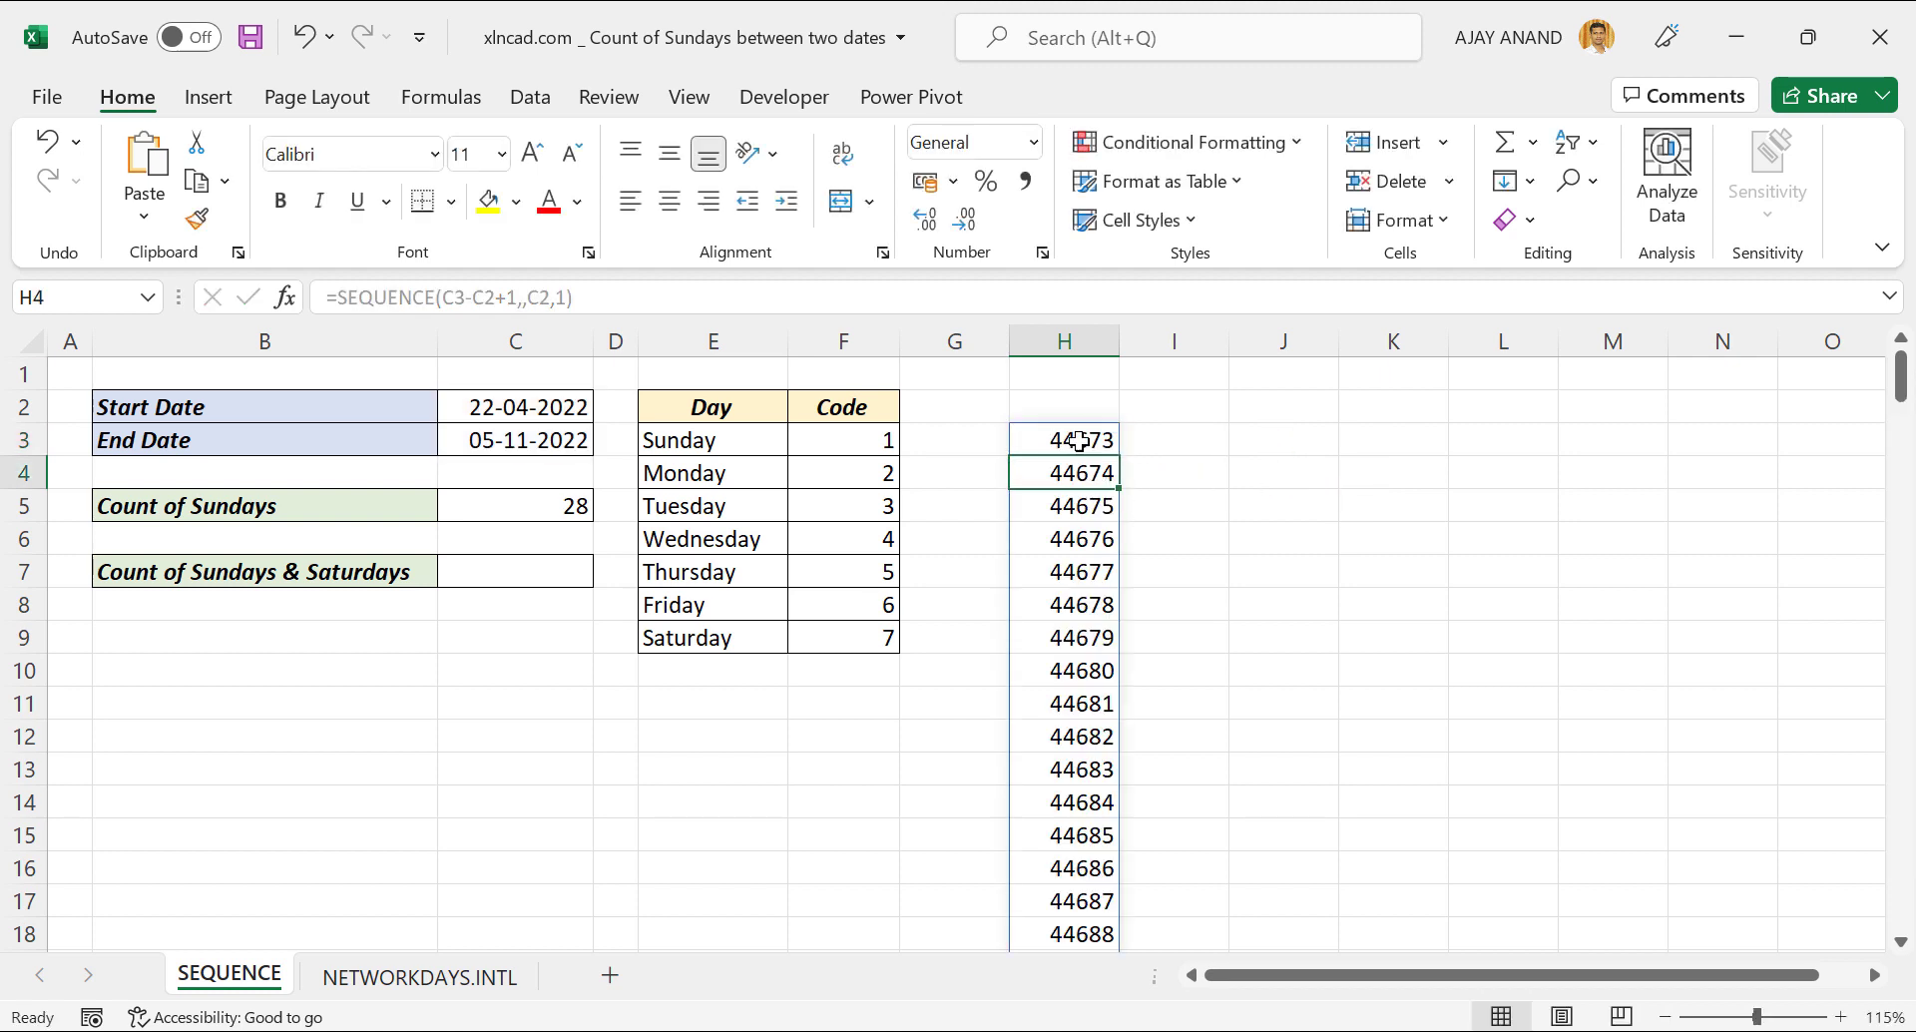
# - Format column H as Short Date and widen it to show dates from 22-04-2022
pyautogui.click(1057, 441)
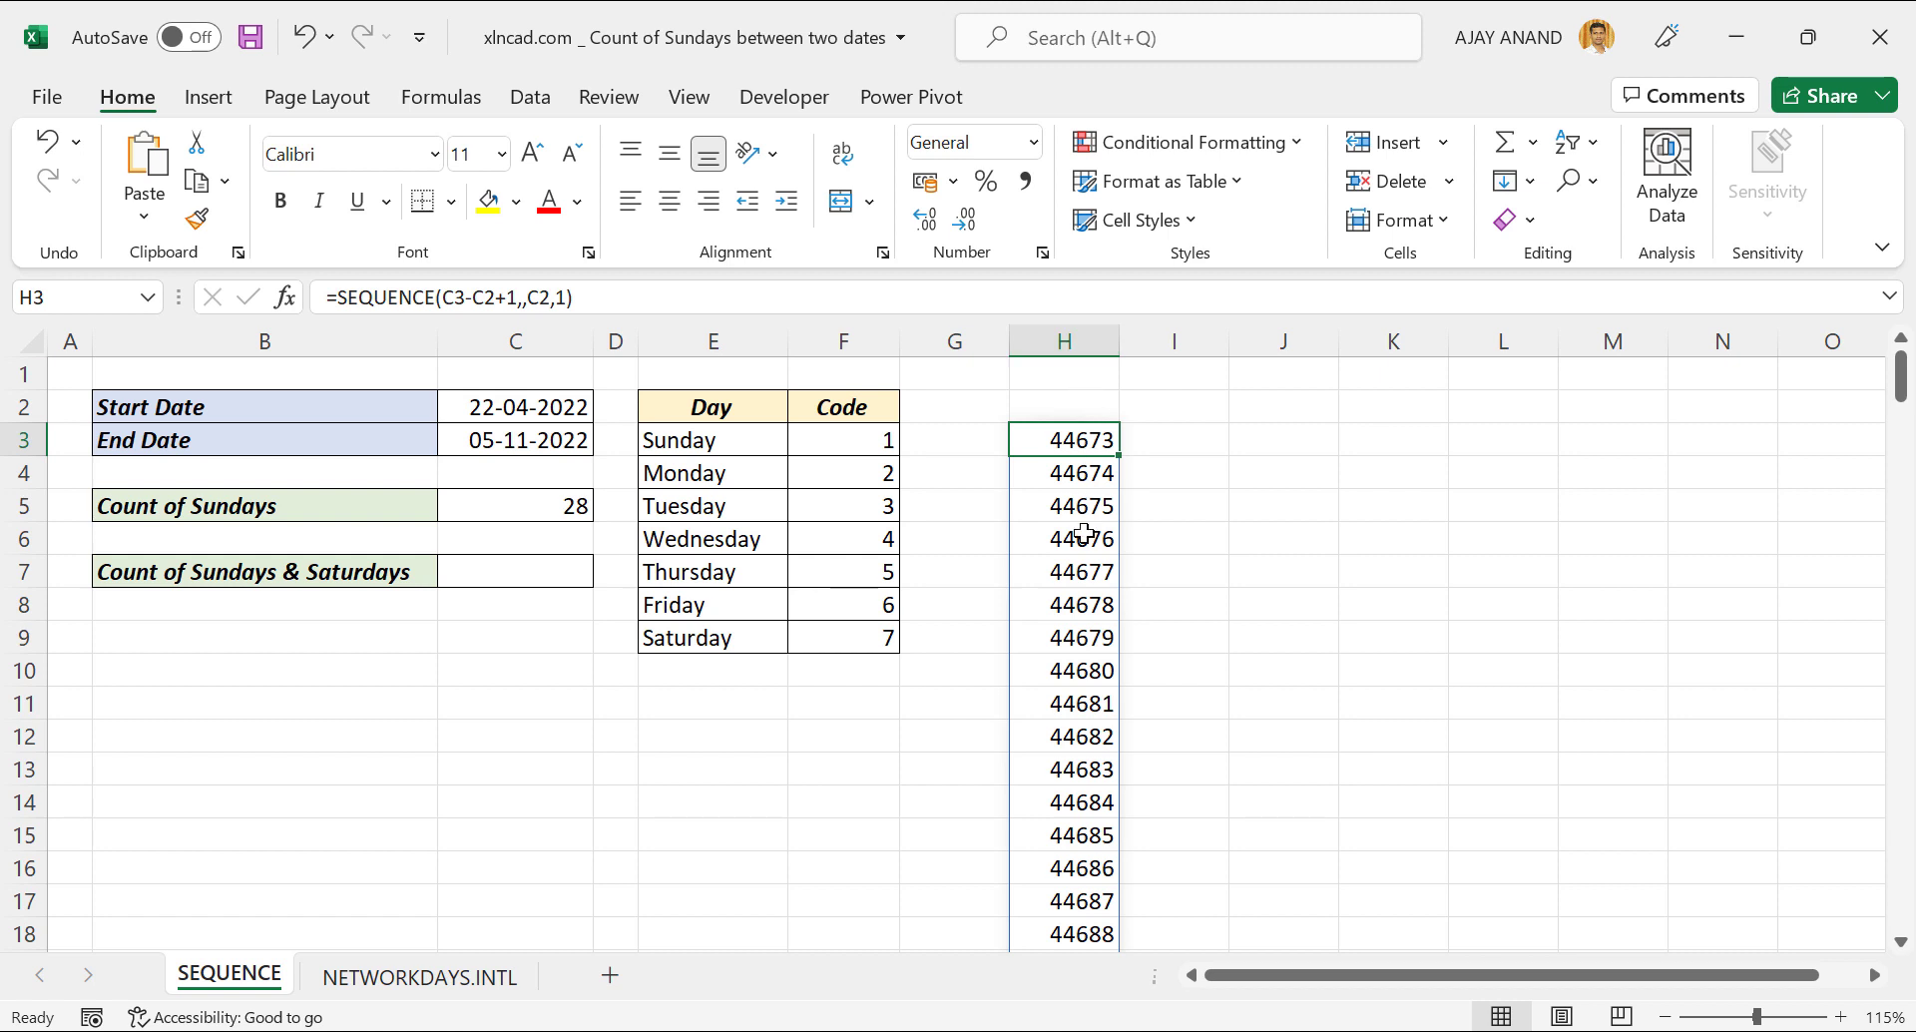
pyautogui.click(1094, 341)
pyautogui.click(1033, 142)
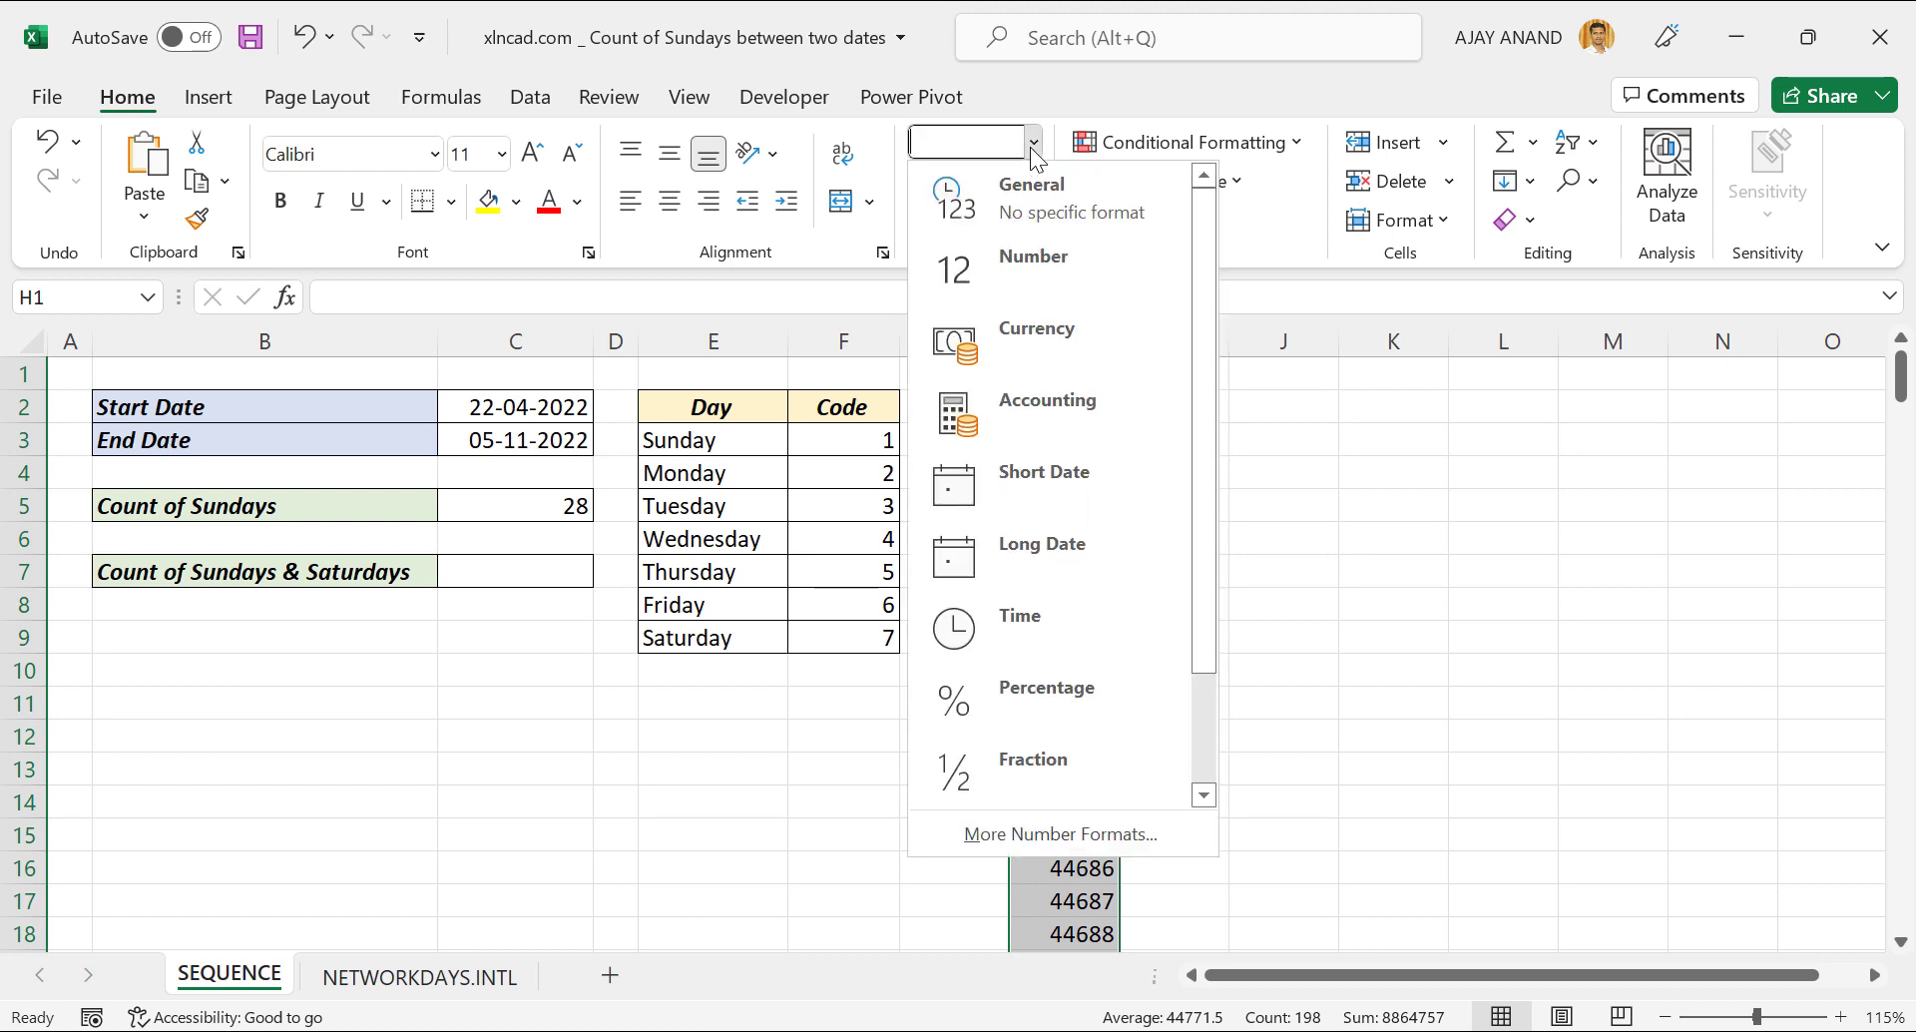
pyautogui.click(1109, 473)
pyautogui.moveTo(1158, 343); pyautogui.dragTo(1167, 342)
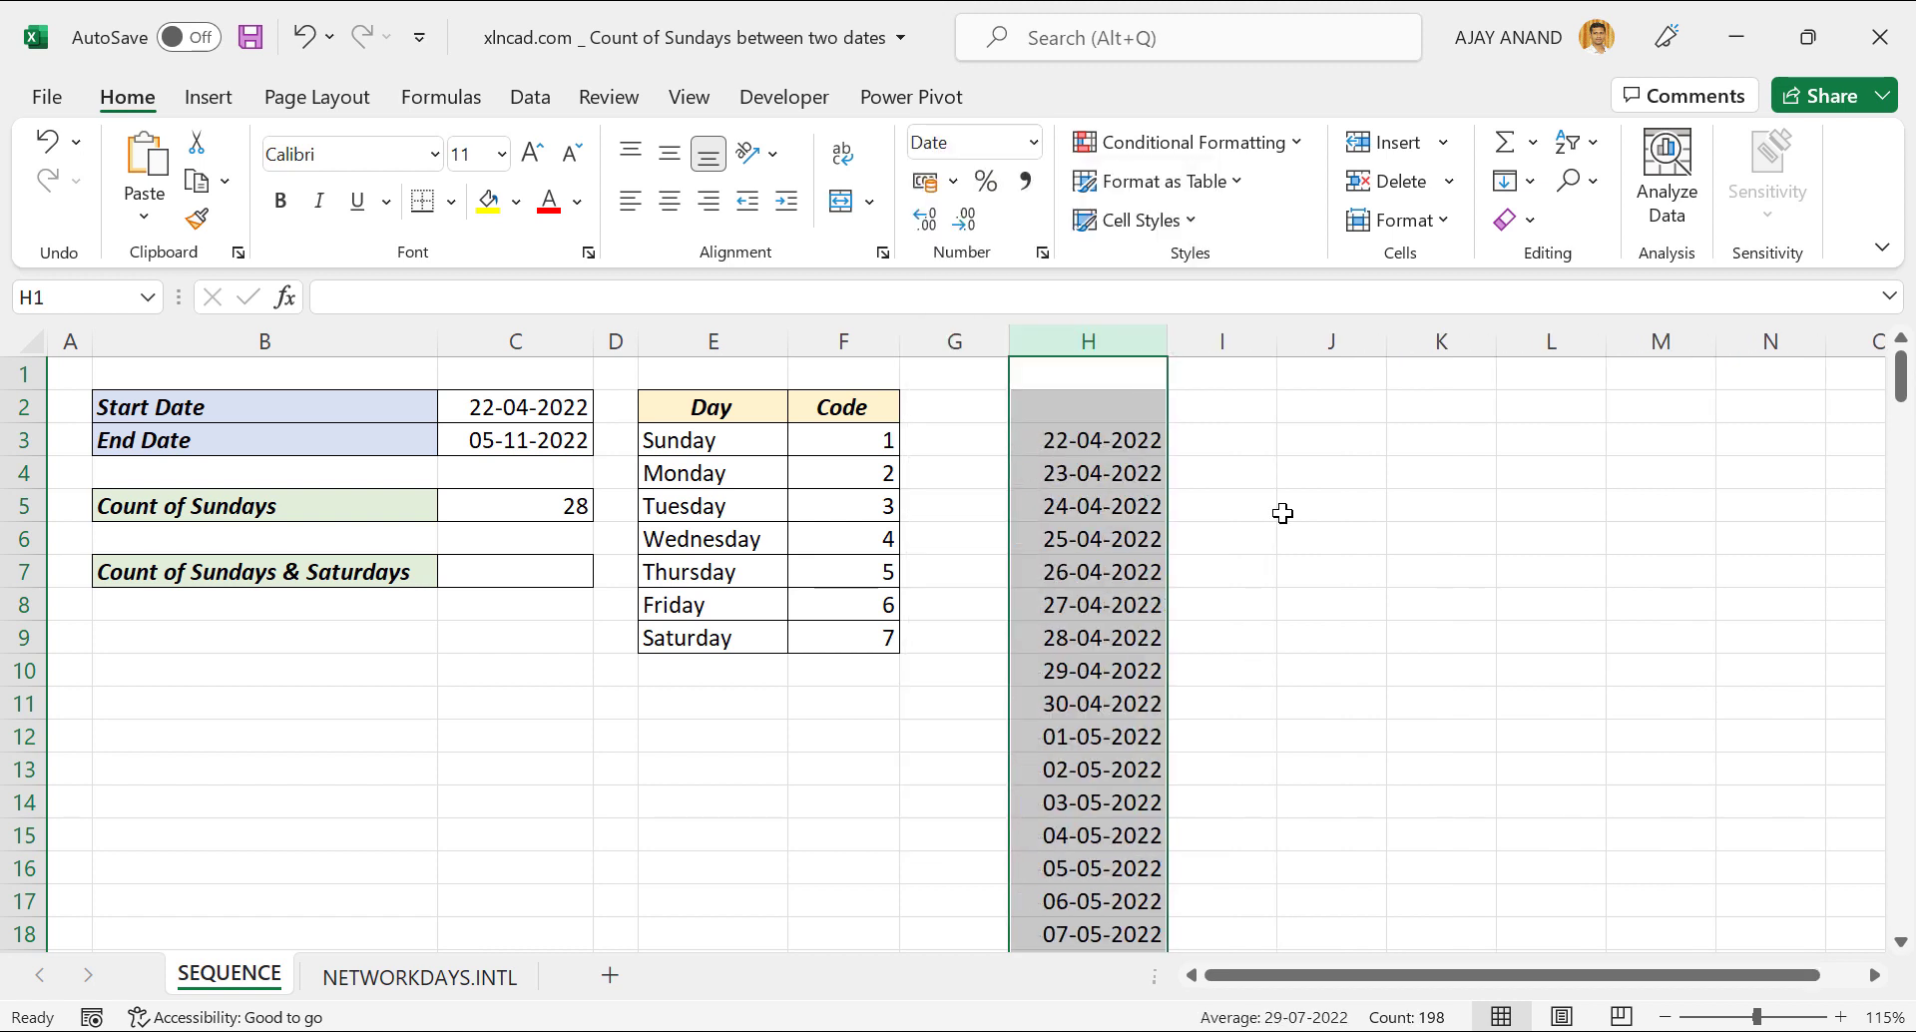
pyautogui.click(1287, 509)
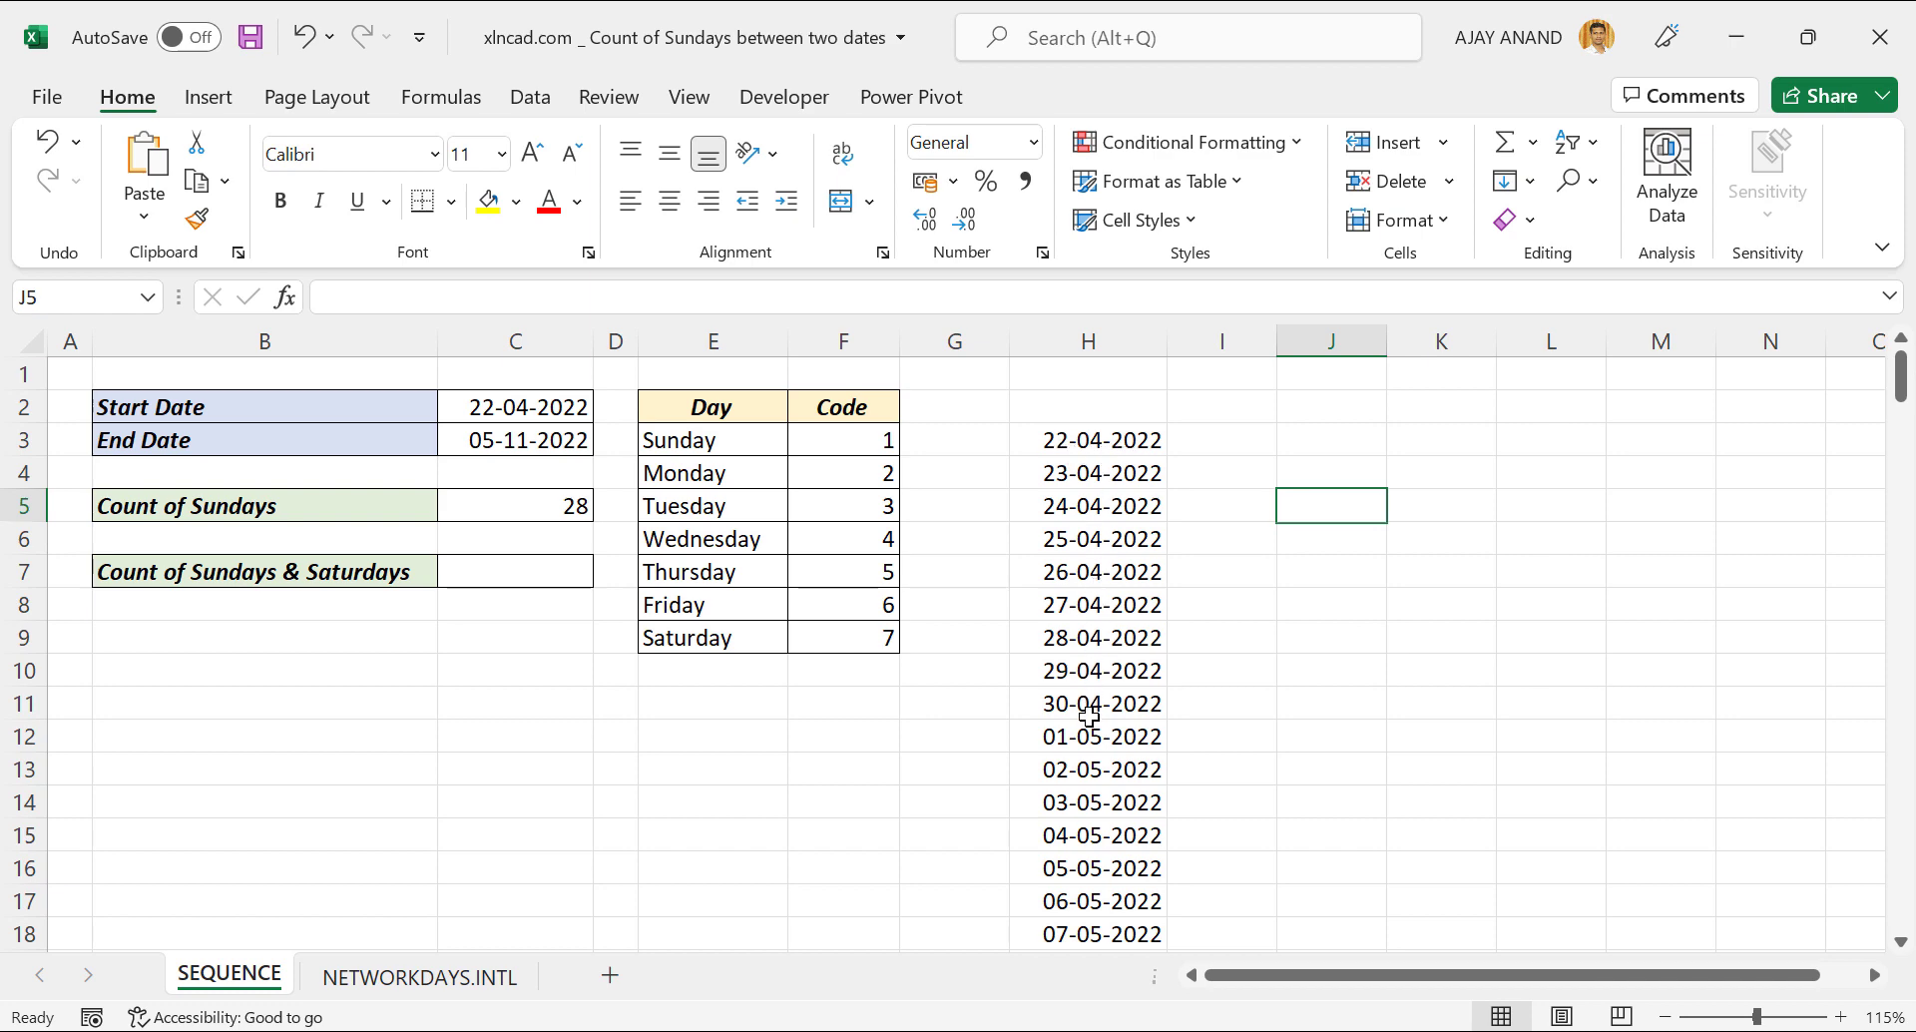
pyautogui.scroll(-1, 1088, 720)
pyautogui.scroll(-3, 1088, 733)
pyautogui.scroll(-3, 1089, 735)
pyautogui.scroll(5, 1089, 736)
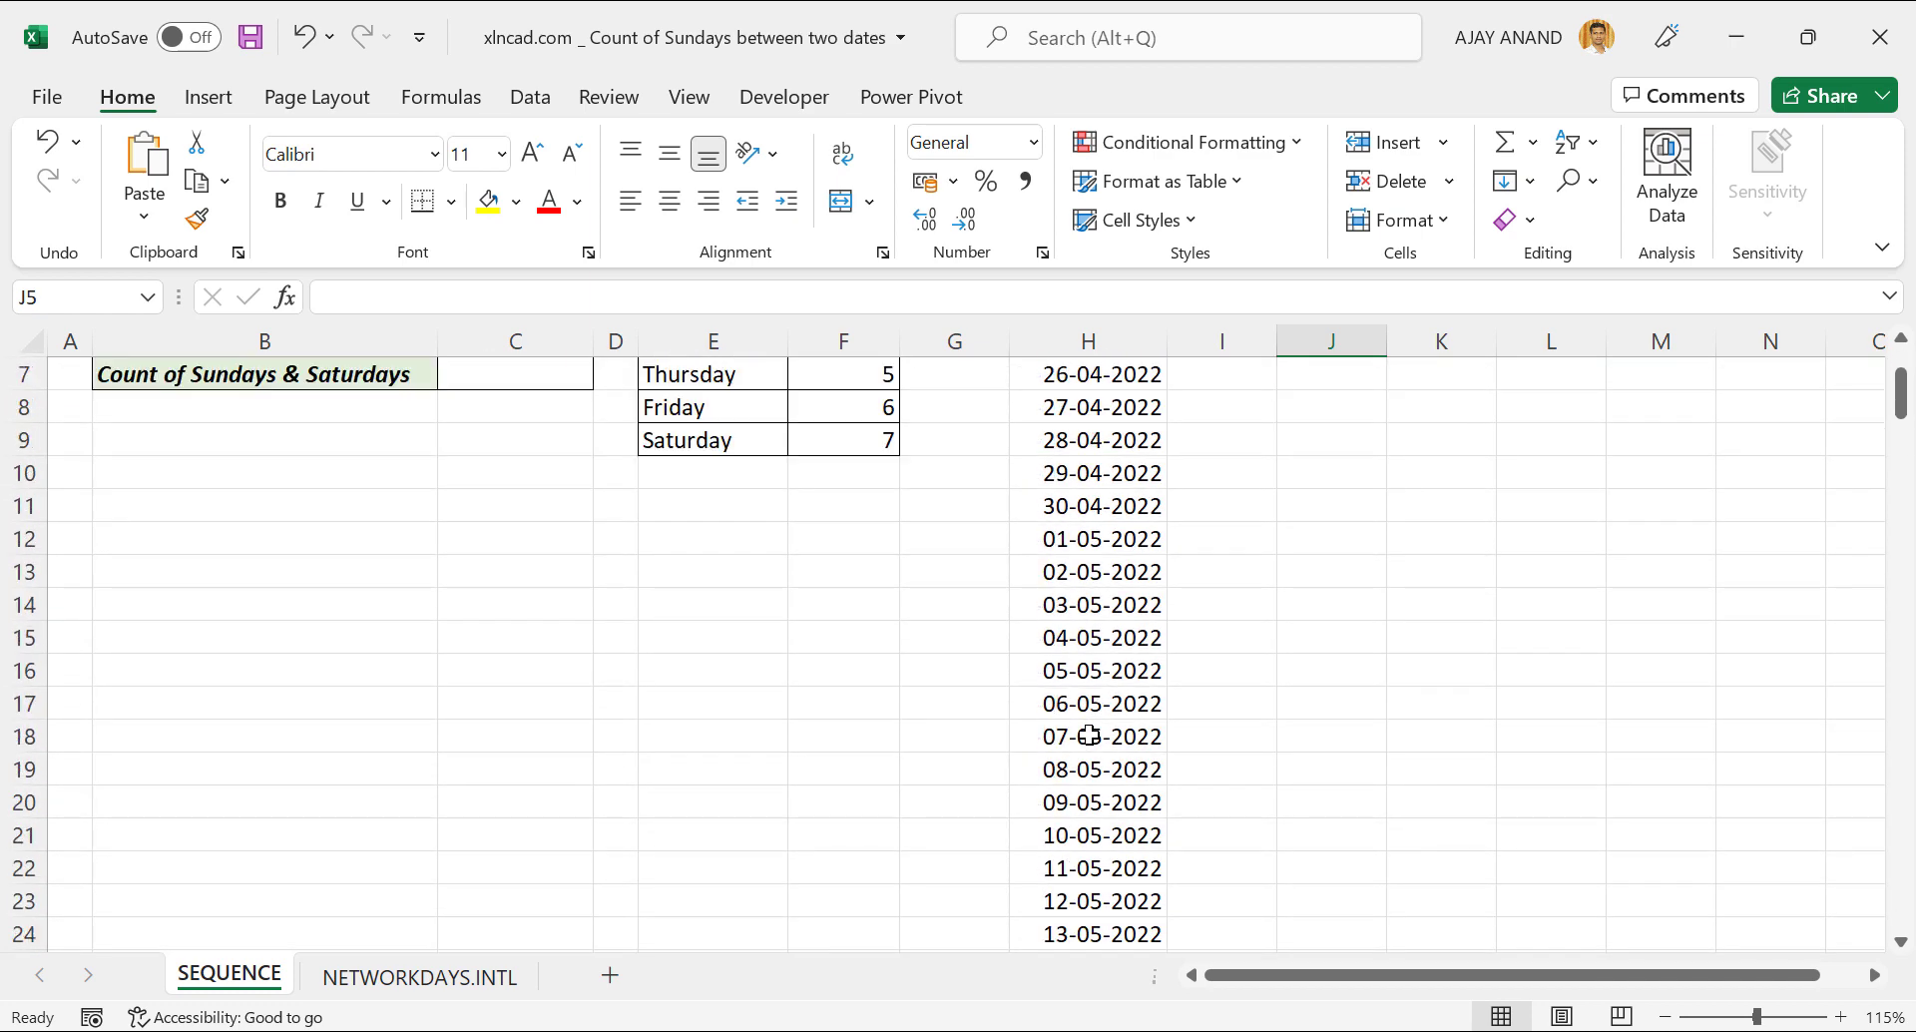
pyautogui.scroll(2, 1088, 736)
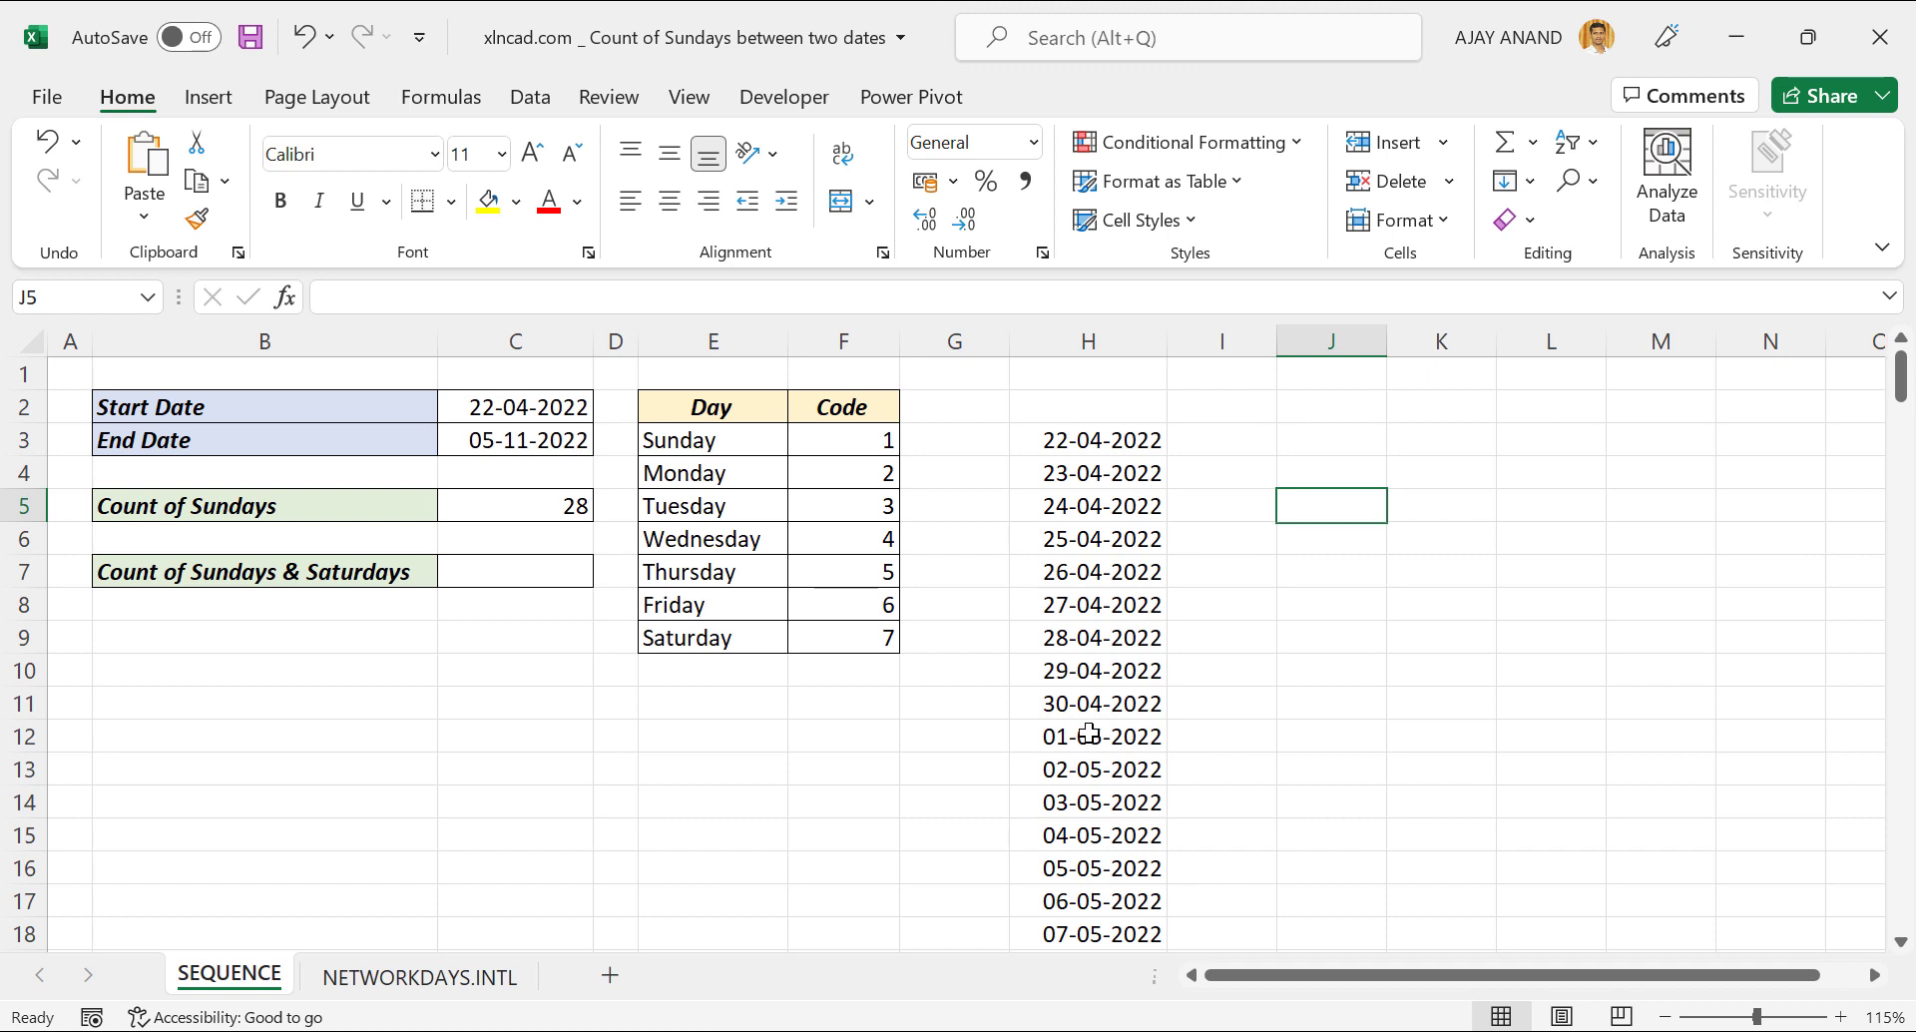
pyautogui.click(1116, 475)
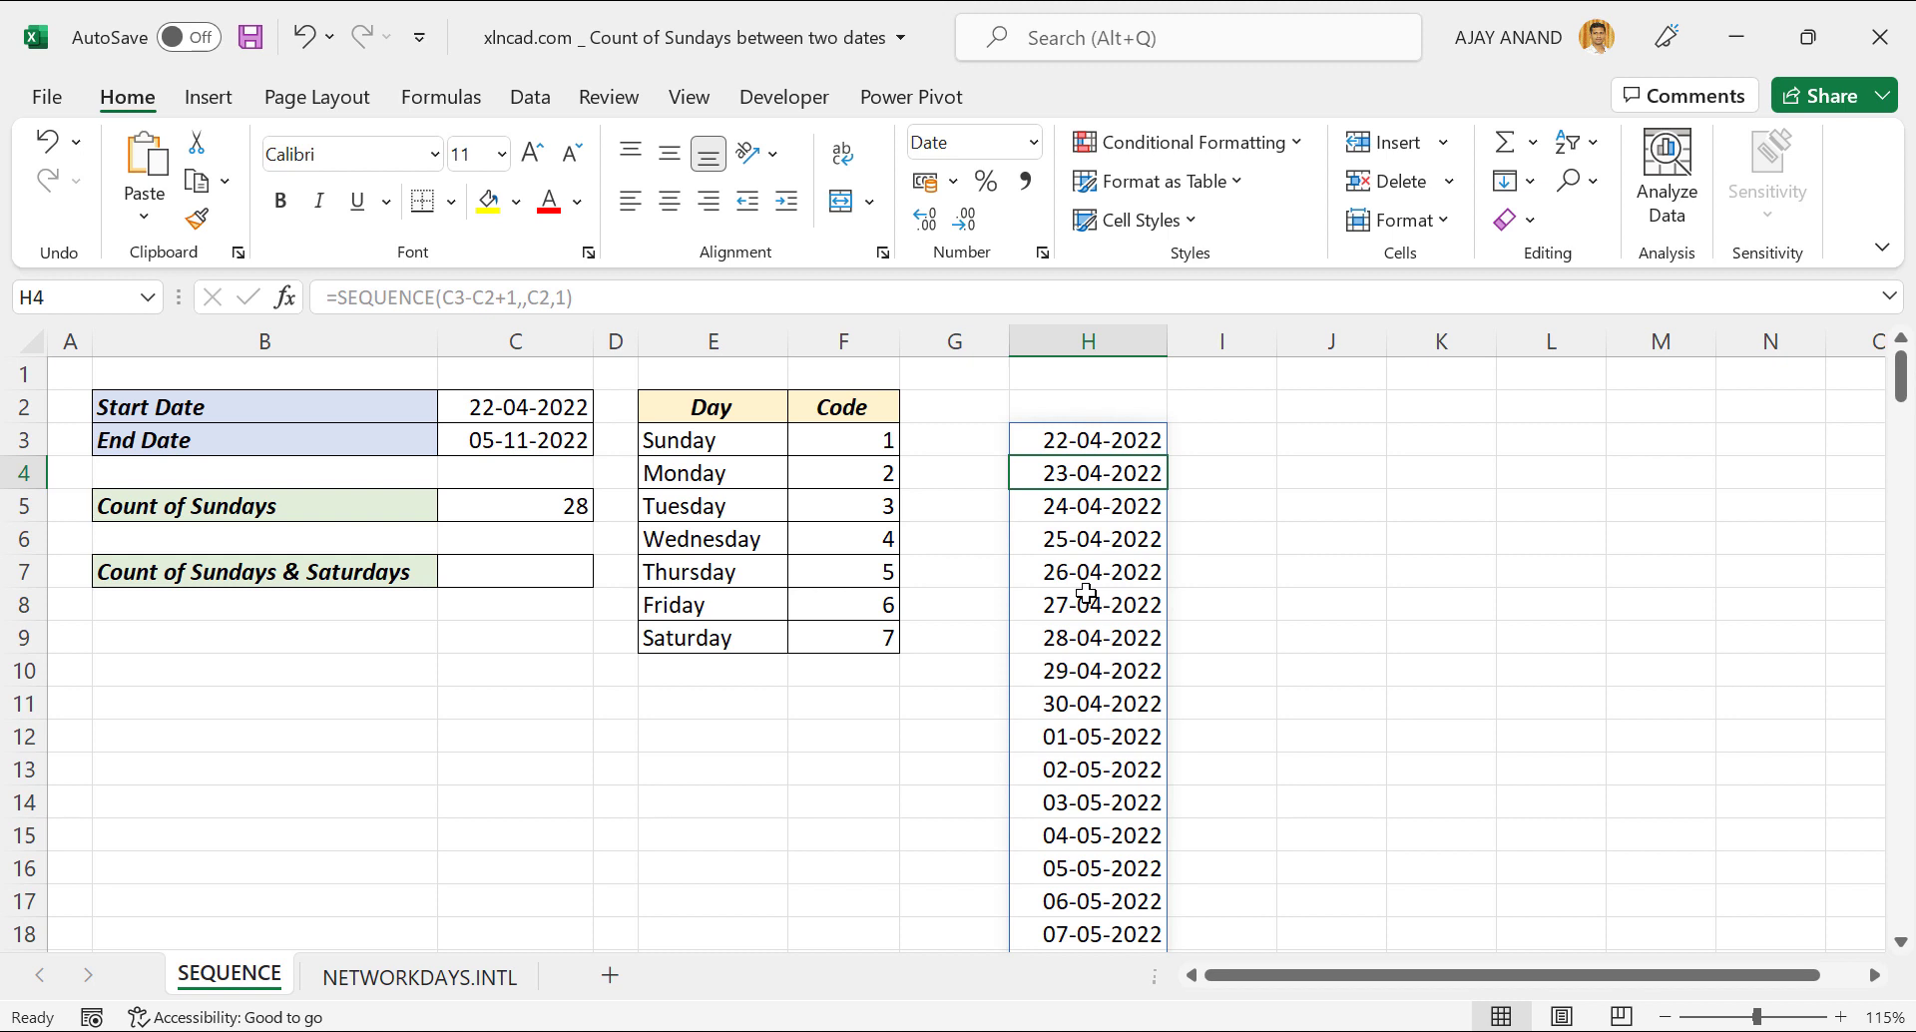
pyautogui.hotkey('ctrl', 'Down')
pyautogui.scroll(-2, 1087, 618)
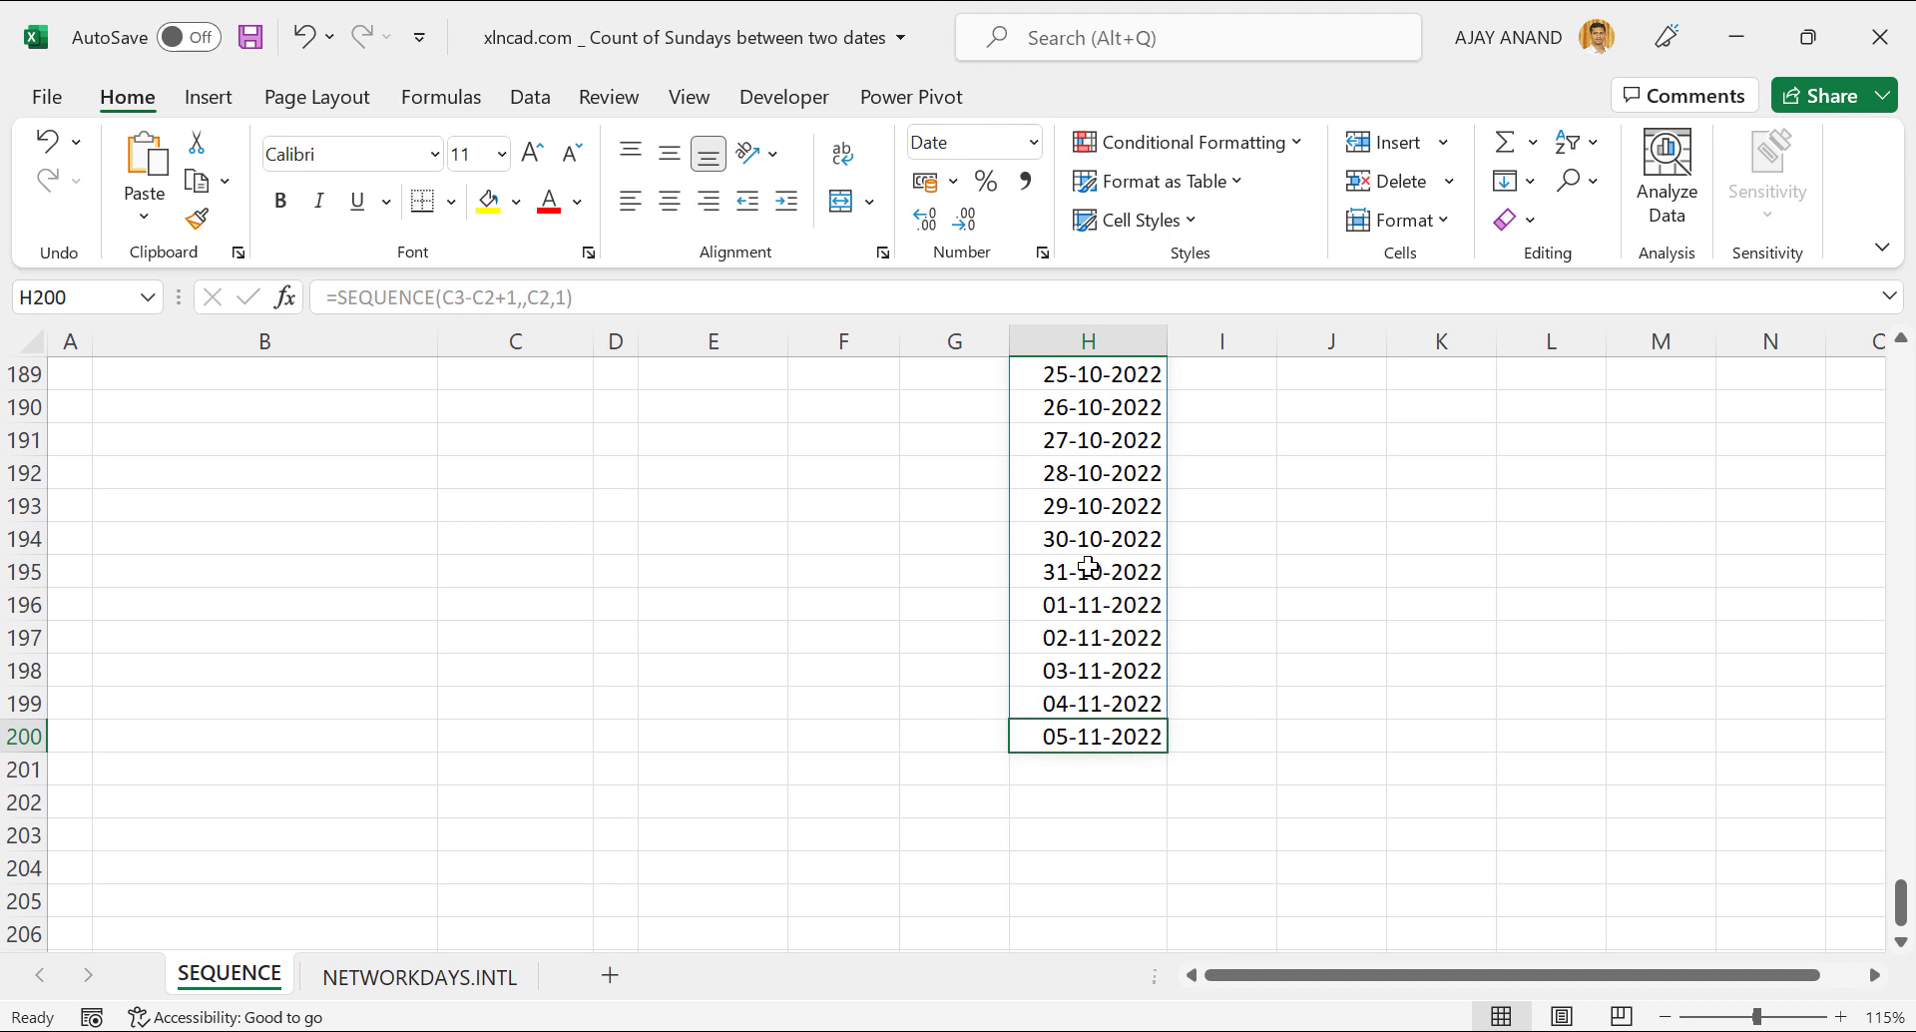
pyautogui.hotkey('ctrl', 'Up')
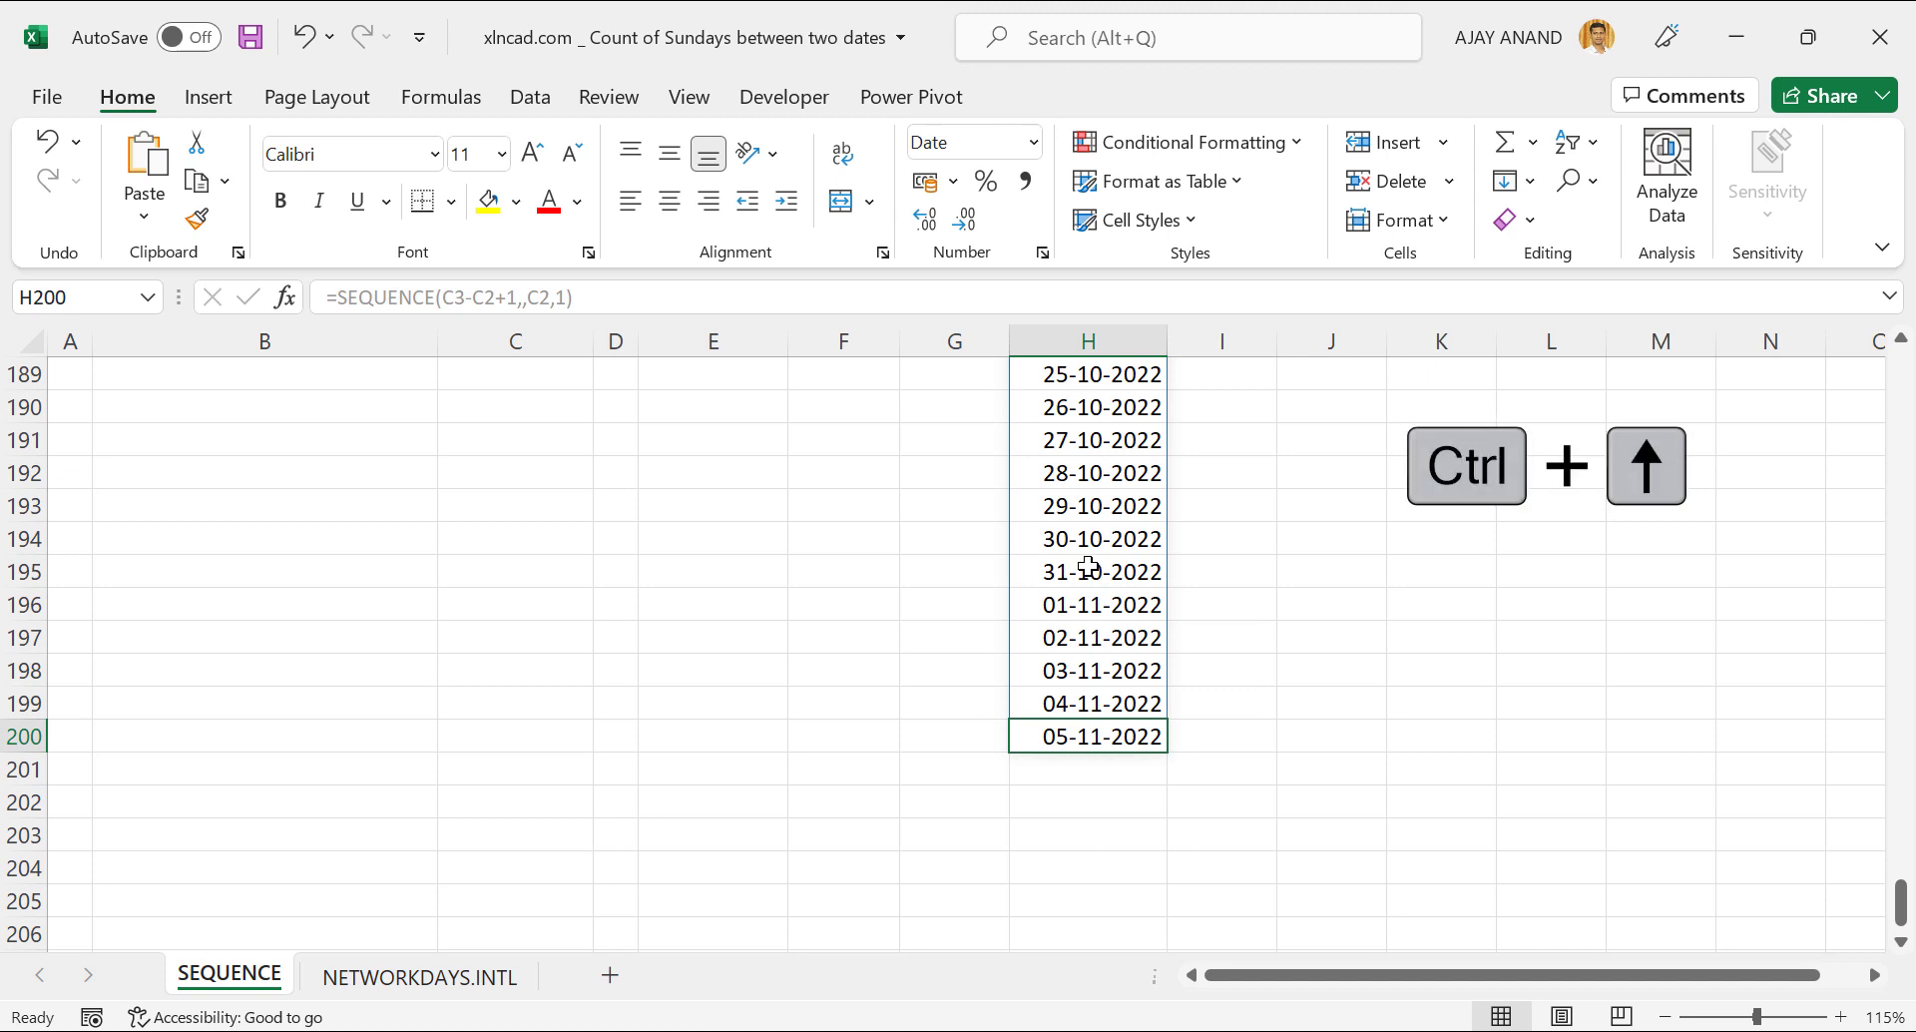
pyautogui.scroll(1, 1088, 567)
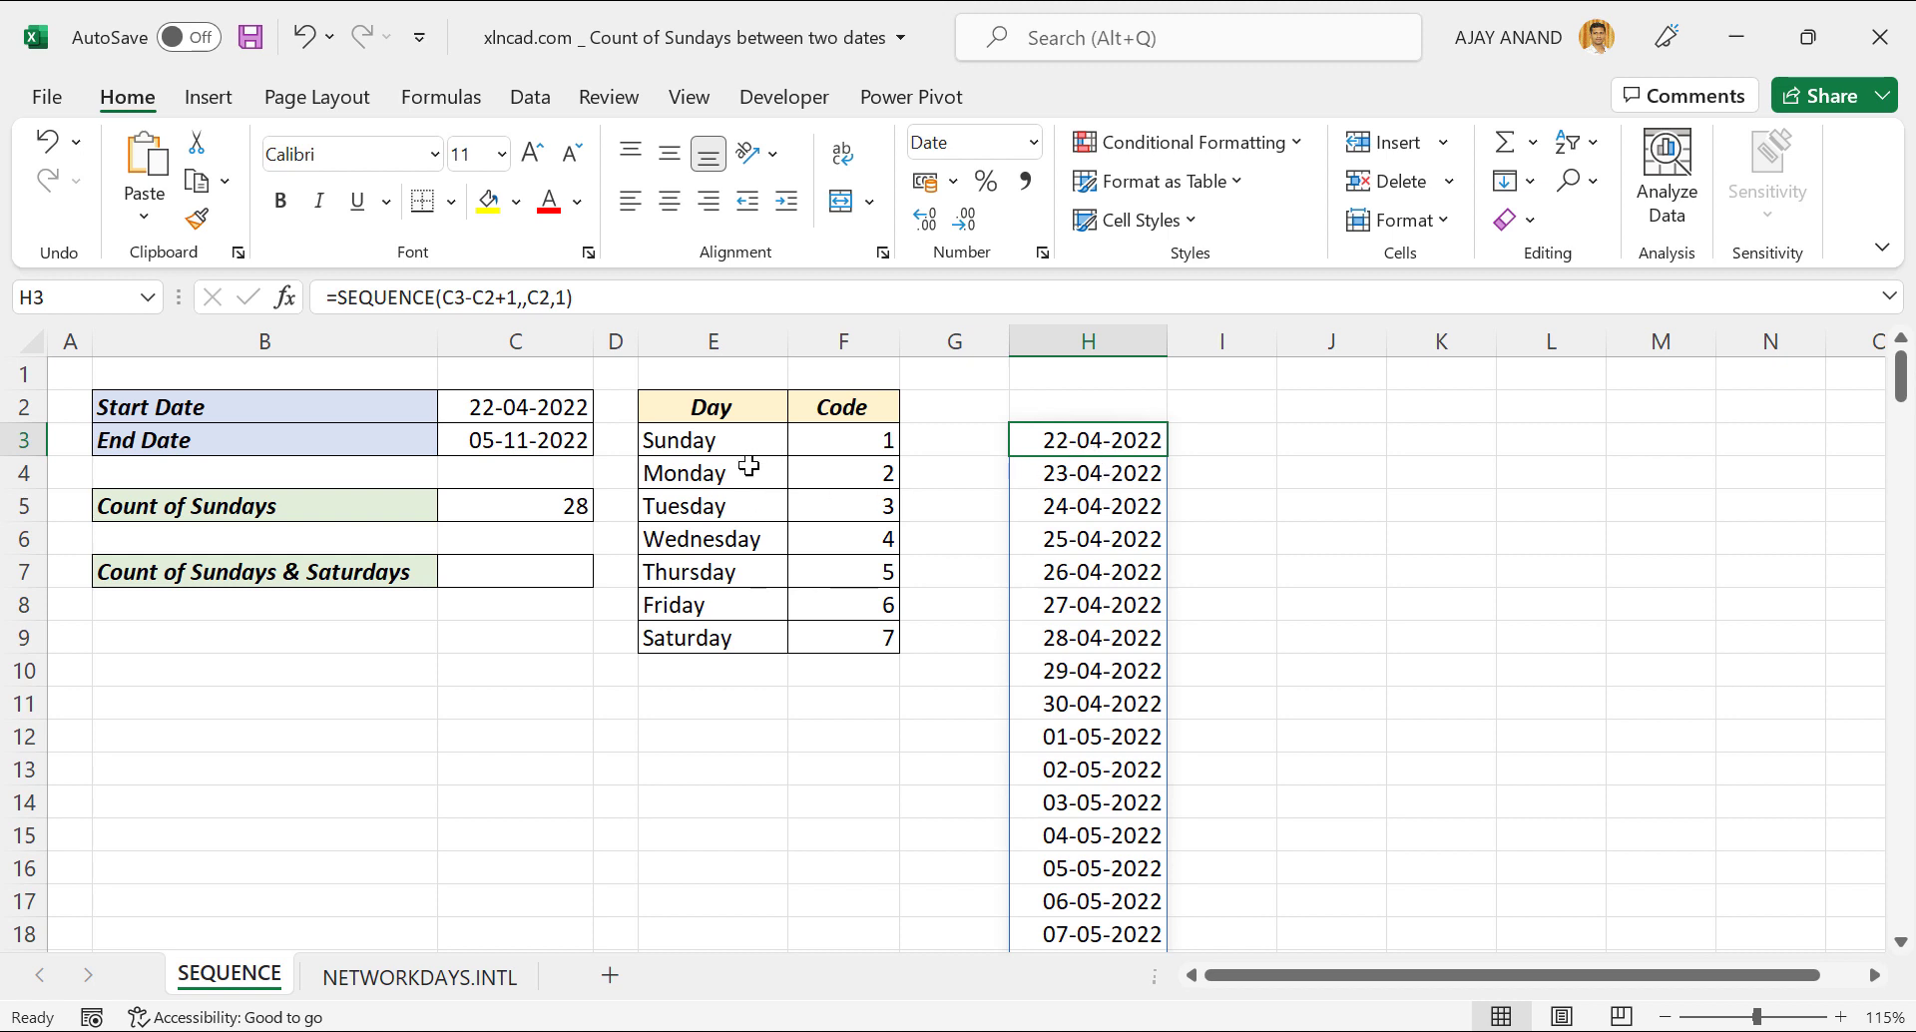
# - Enter =WEEKDAY(H3) in I3, returning 6 for the first date
pyautogui.click(1236, 441)
pyautogui.write('=')
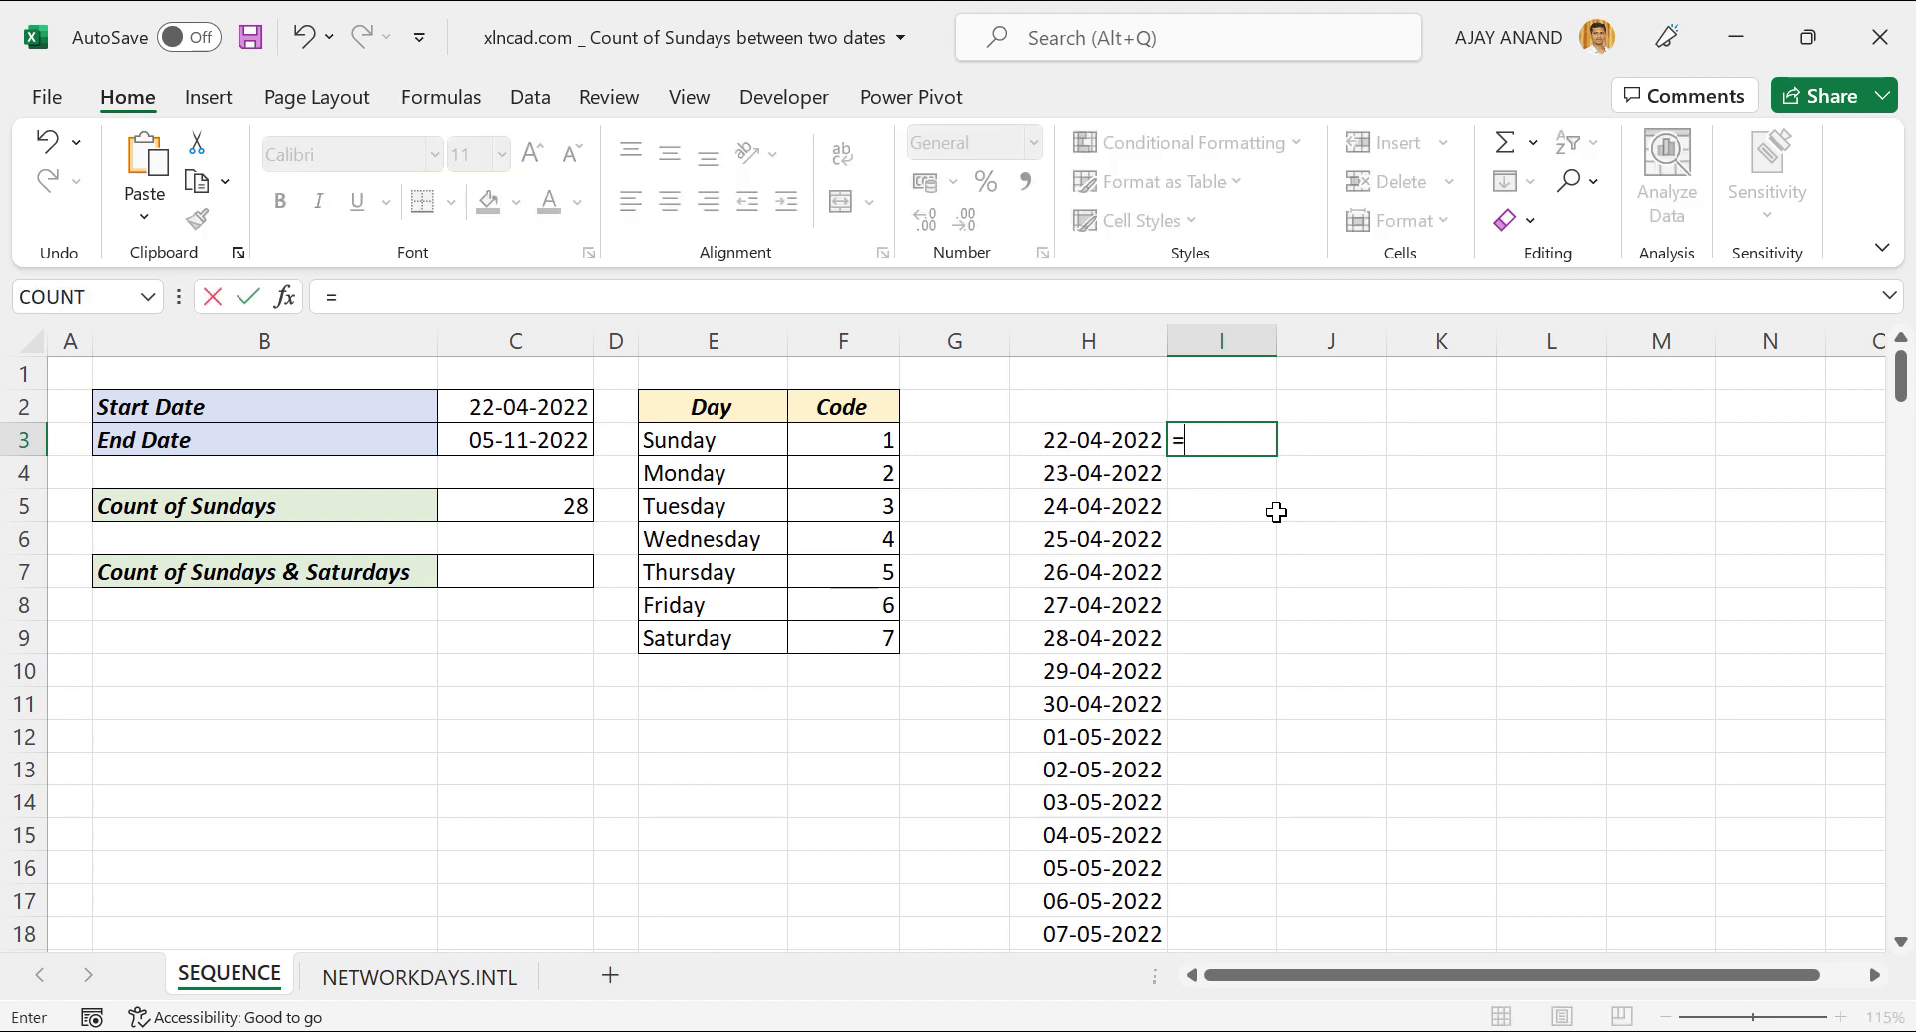
pyautogui.write('WEEKDAY')
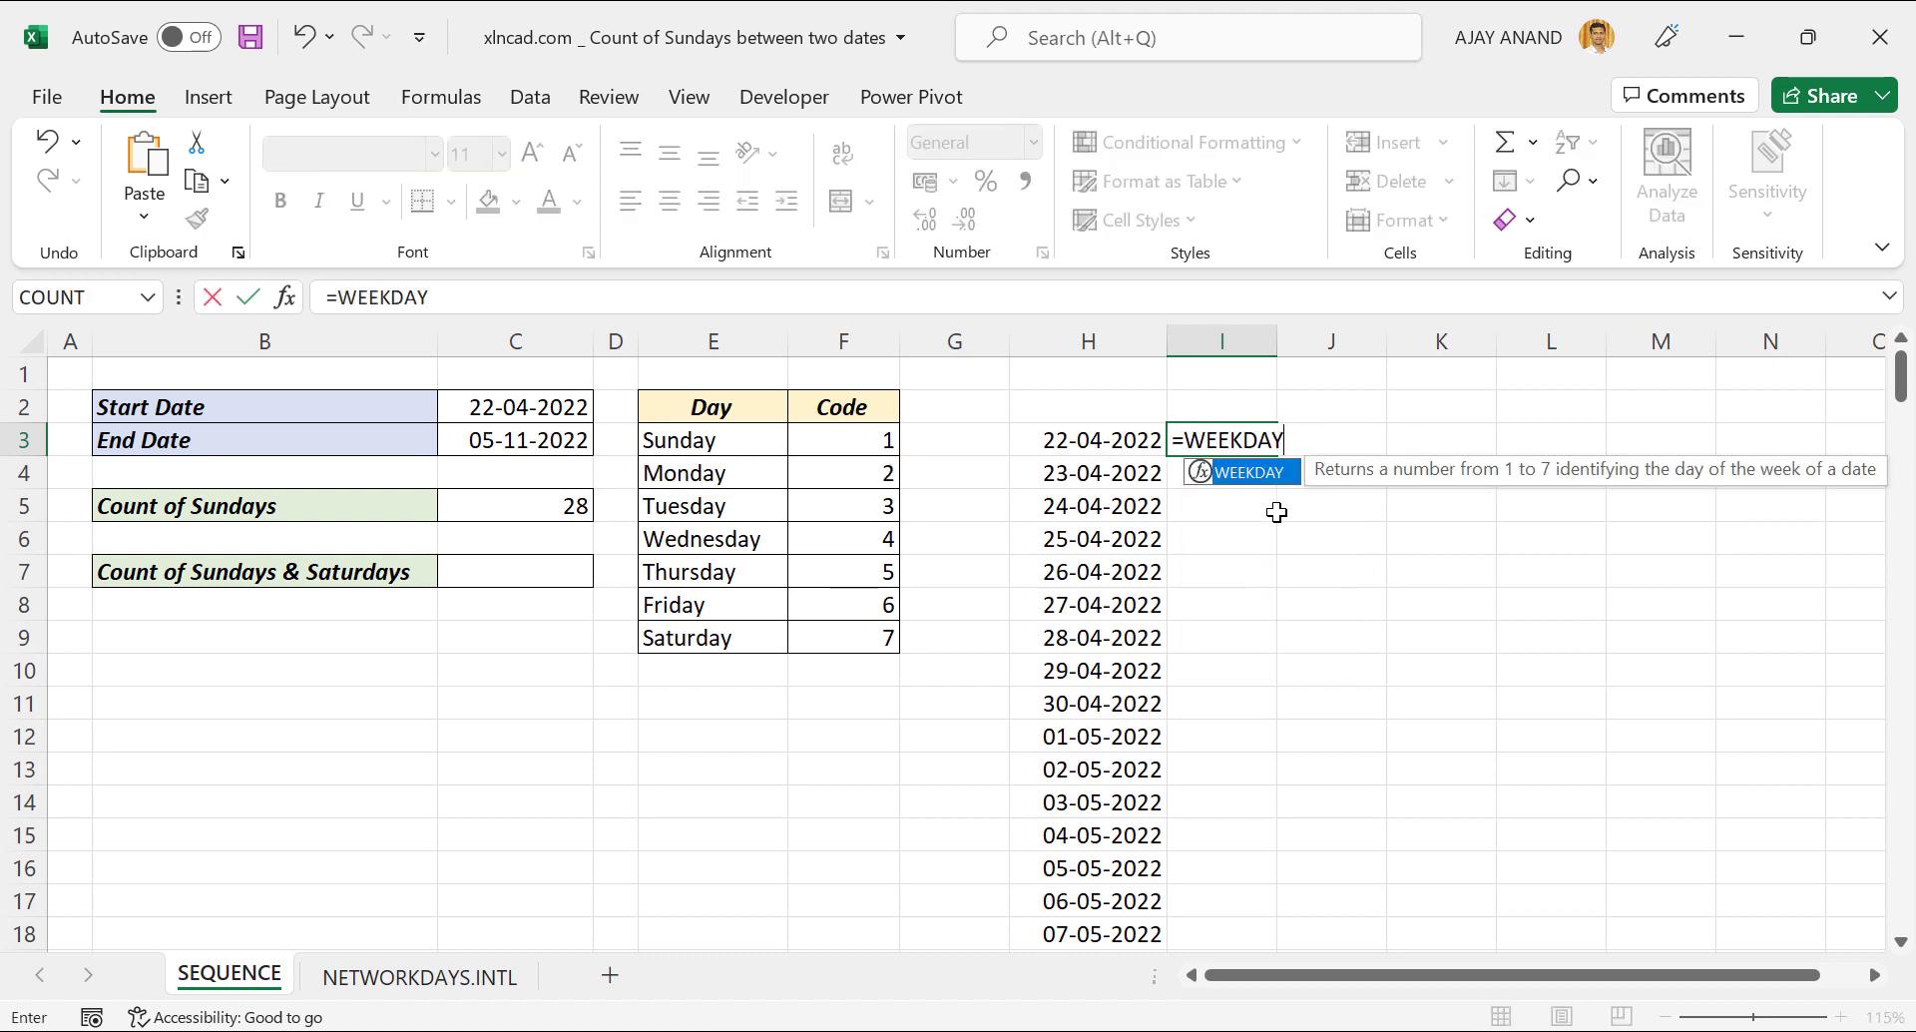
pyautogui.write('(')
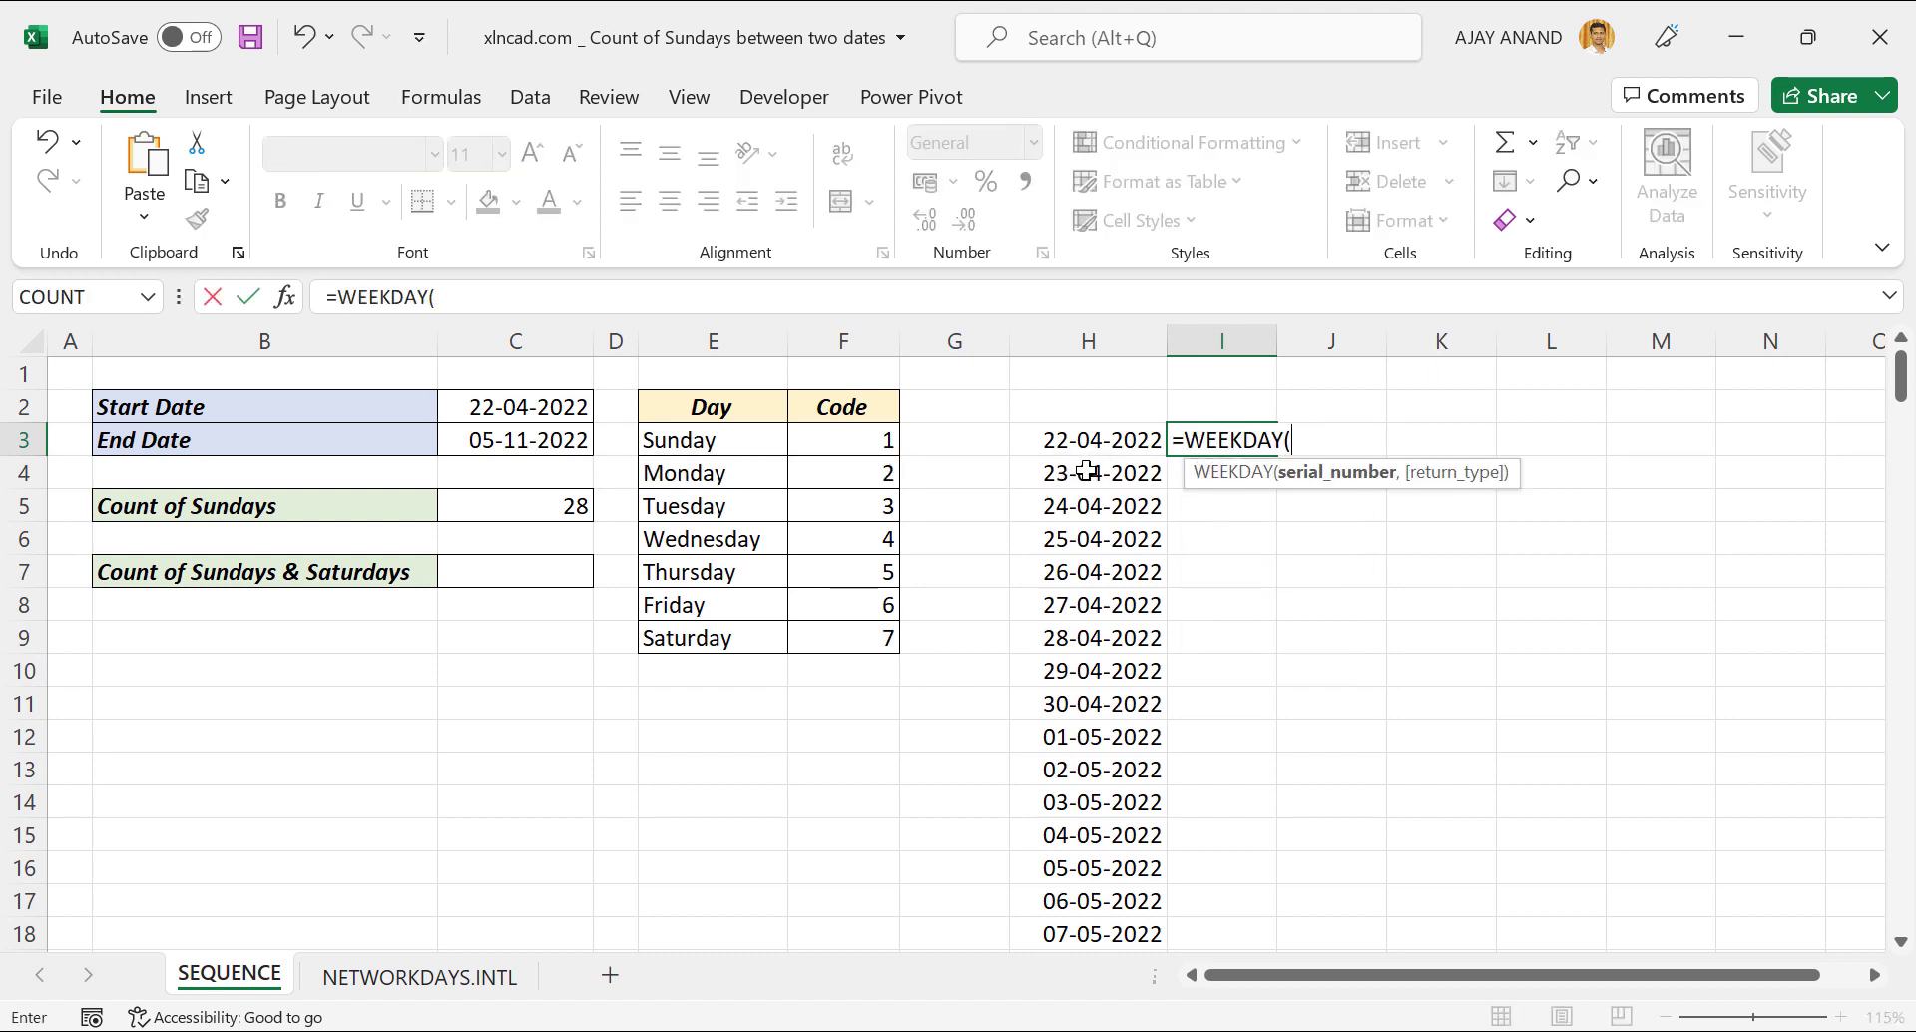
pyautogui.click(1060, 444)
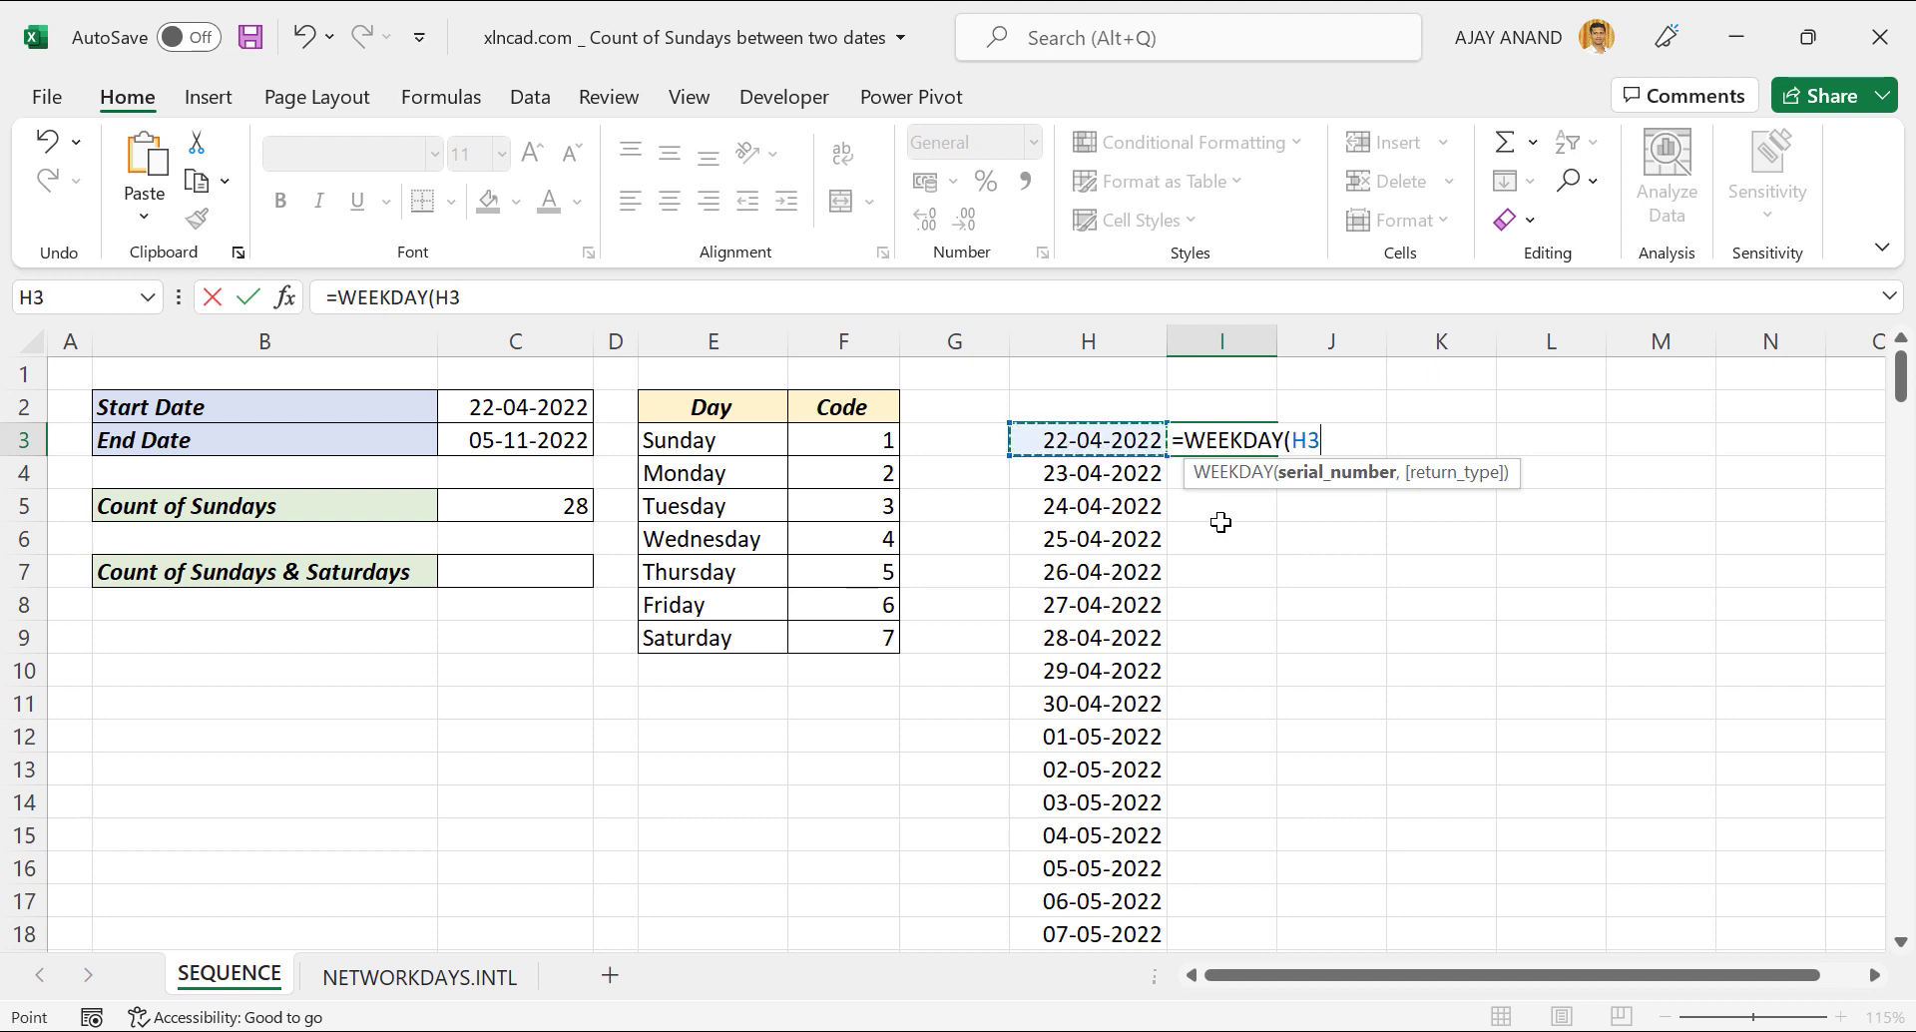
pyautogui.press('Return')
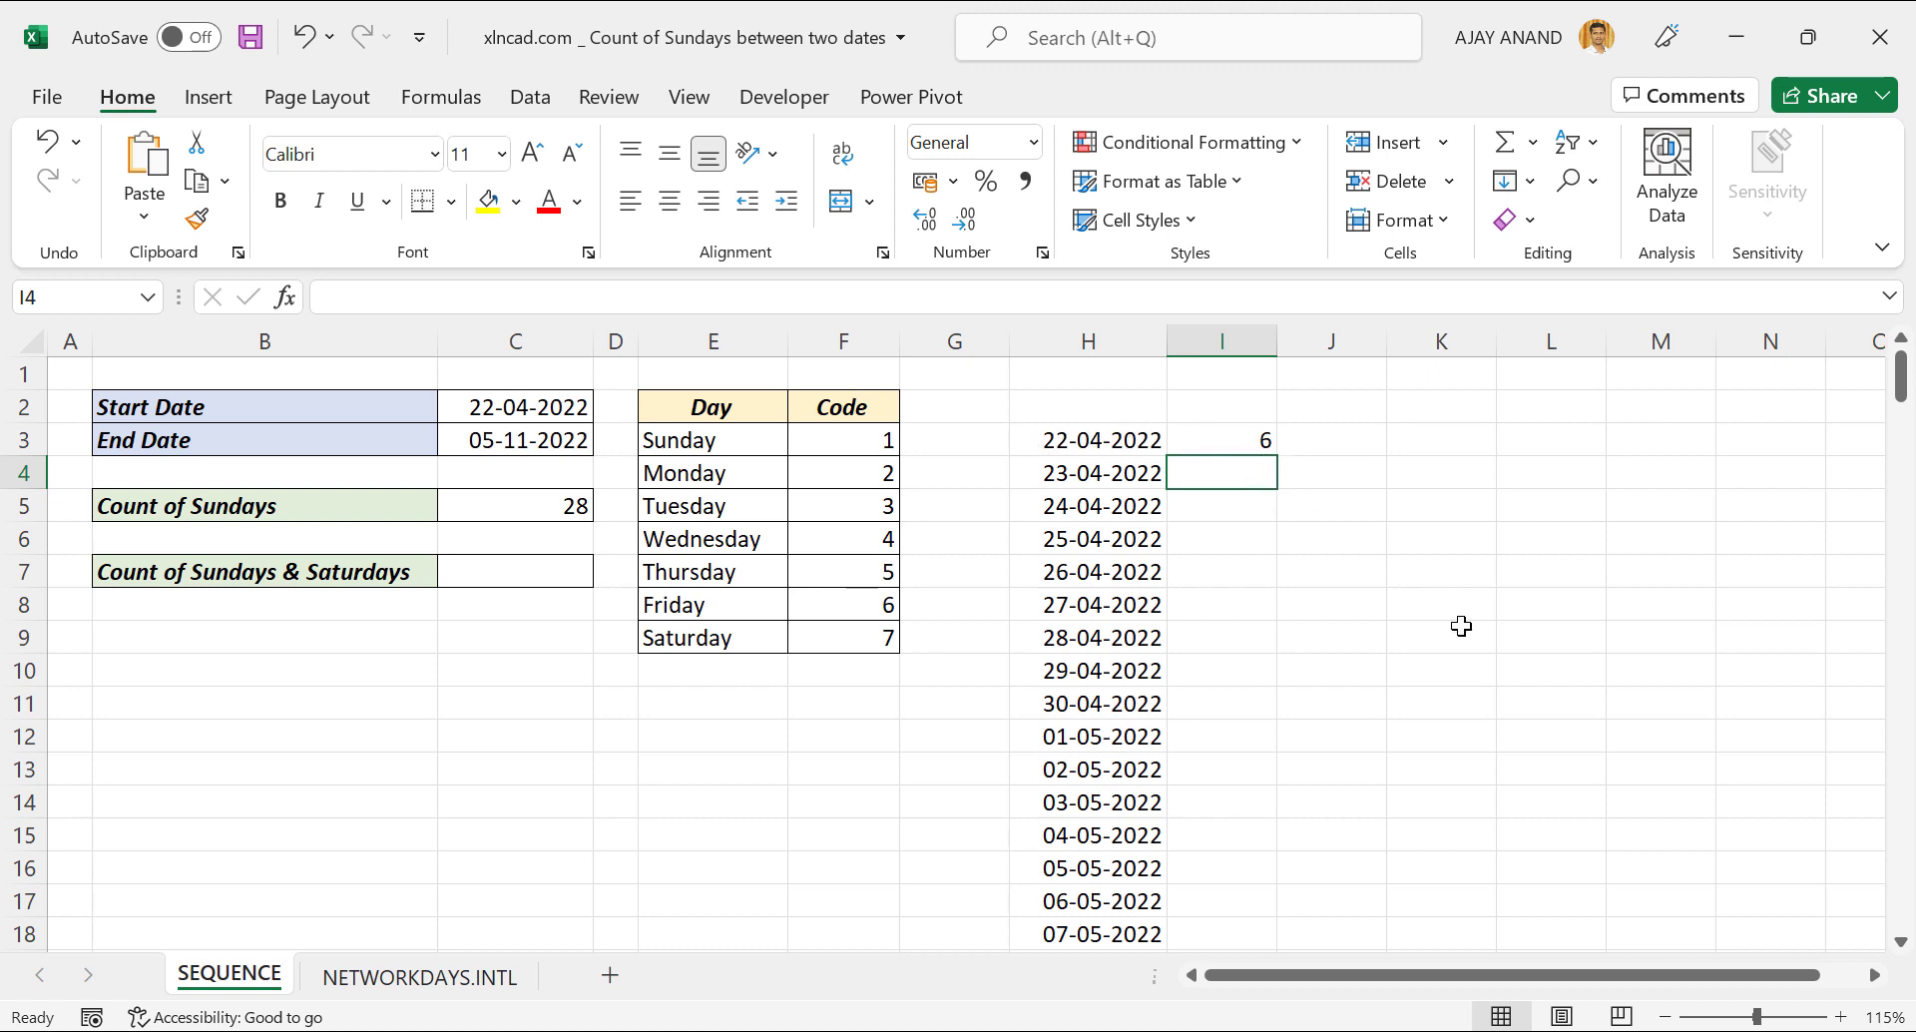
# - Confirm in the taskbar calendar that 22 April 2022 is a Friday
pyautogui.click(1796, 1029)
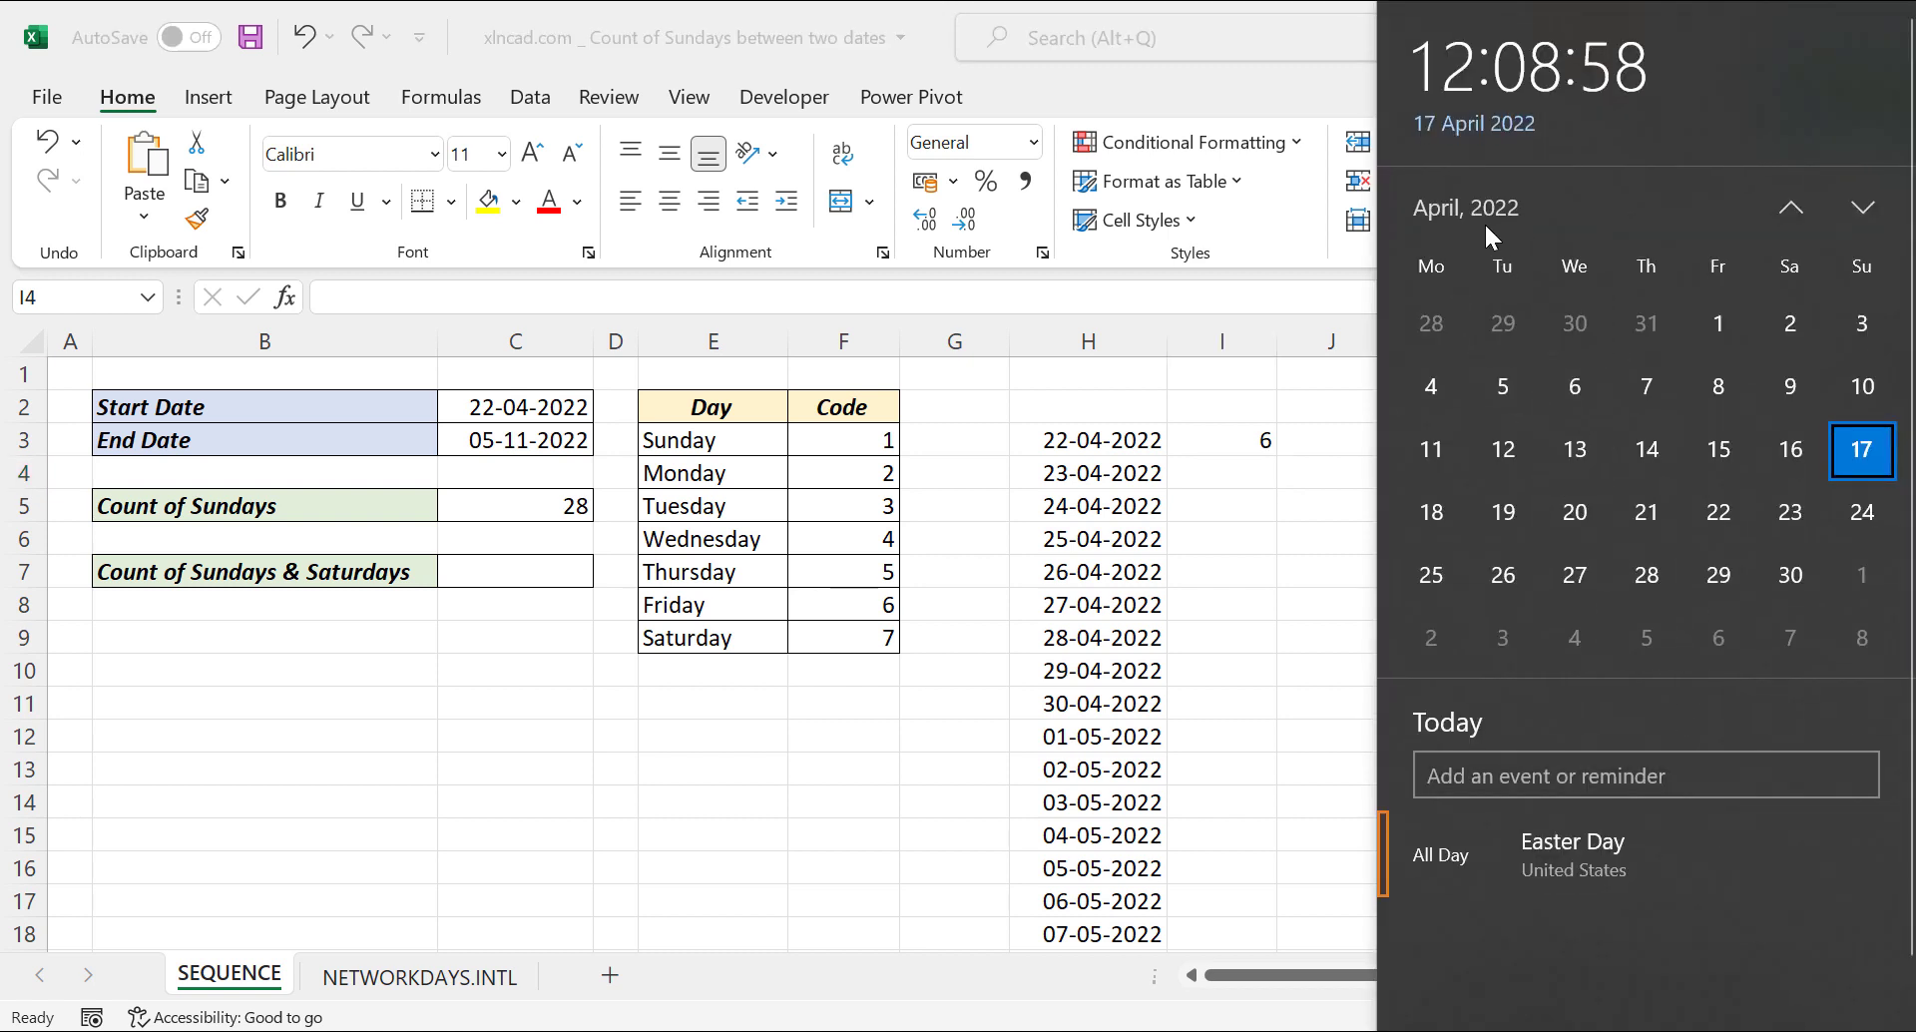
pyautogui.click(1713, 515)
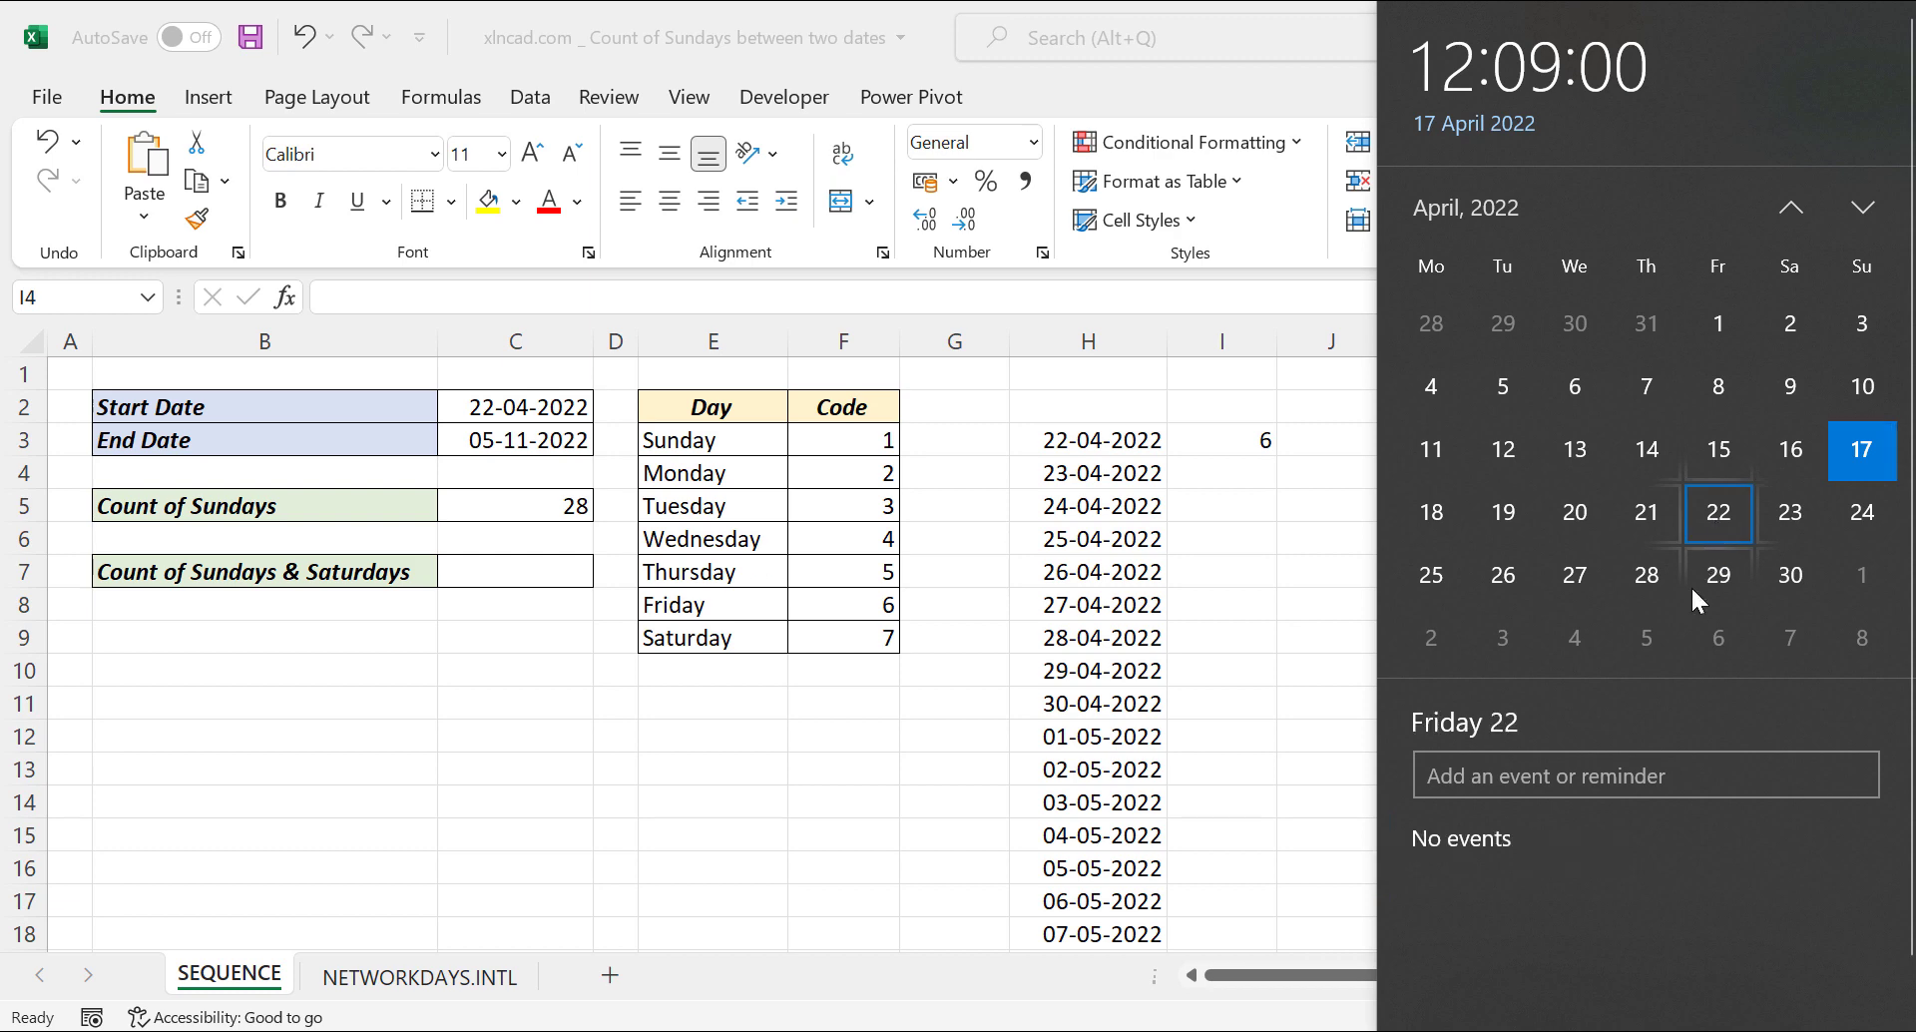
pyautogui.click(1303, 606)
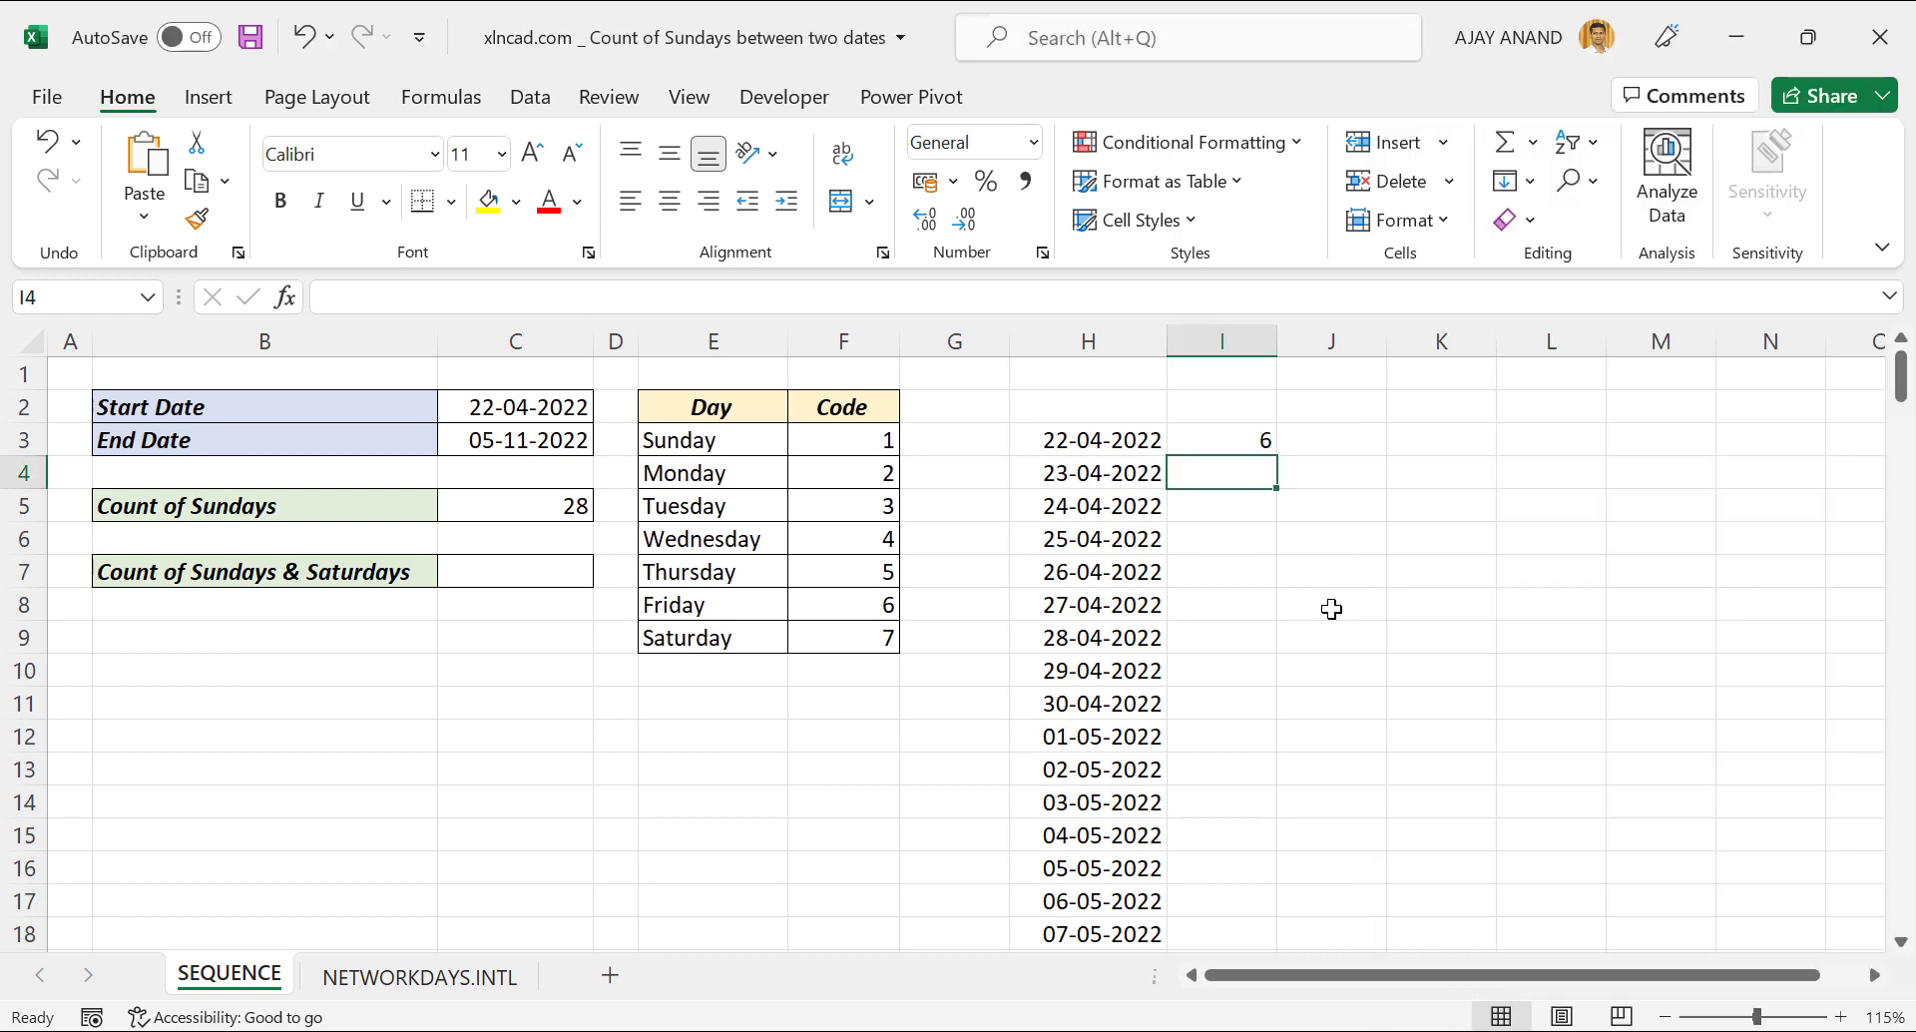
pyautogui.click(1241, 446)
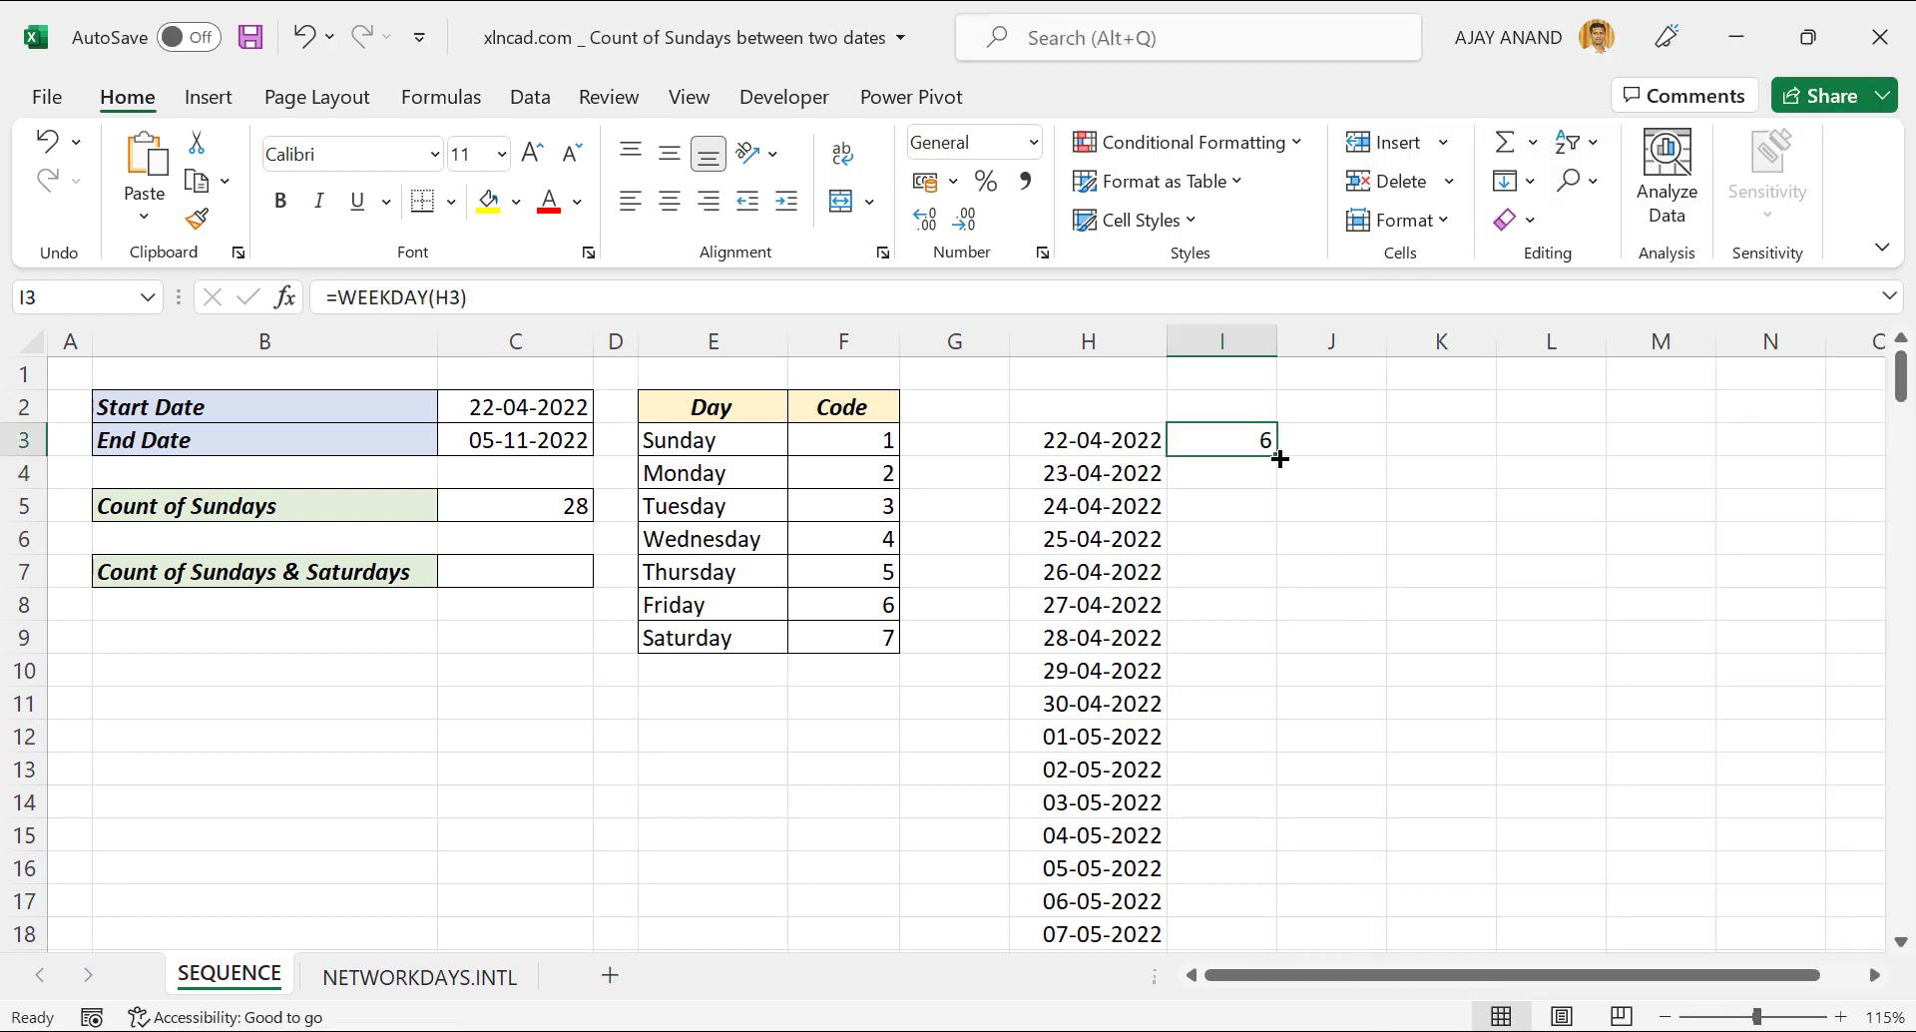
# - Fill =WEEKDAY down column I beside every date, giving codes 6, 7, 1, 2…
pyautogui.doubleClick(1277, 455)
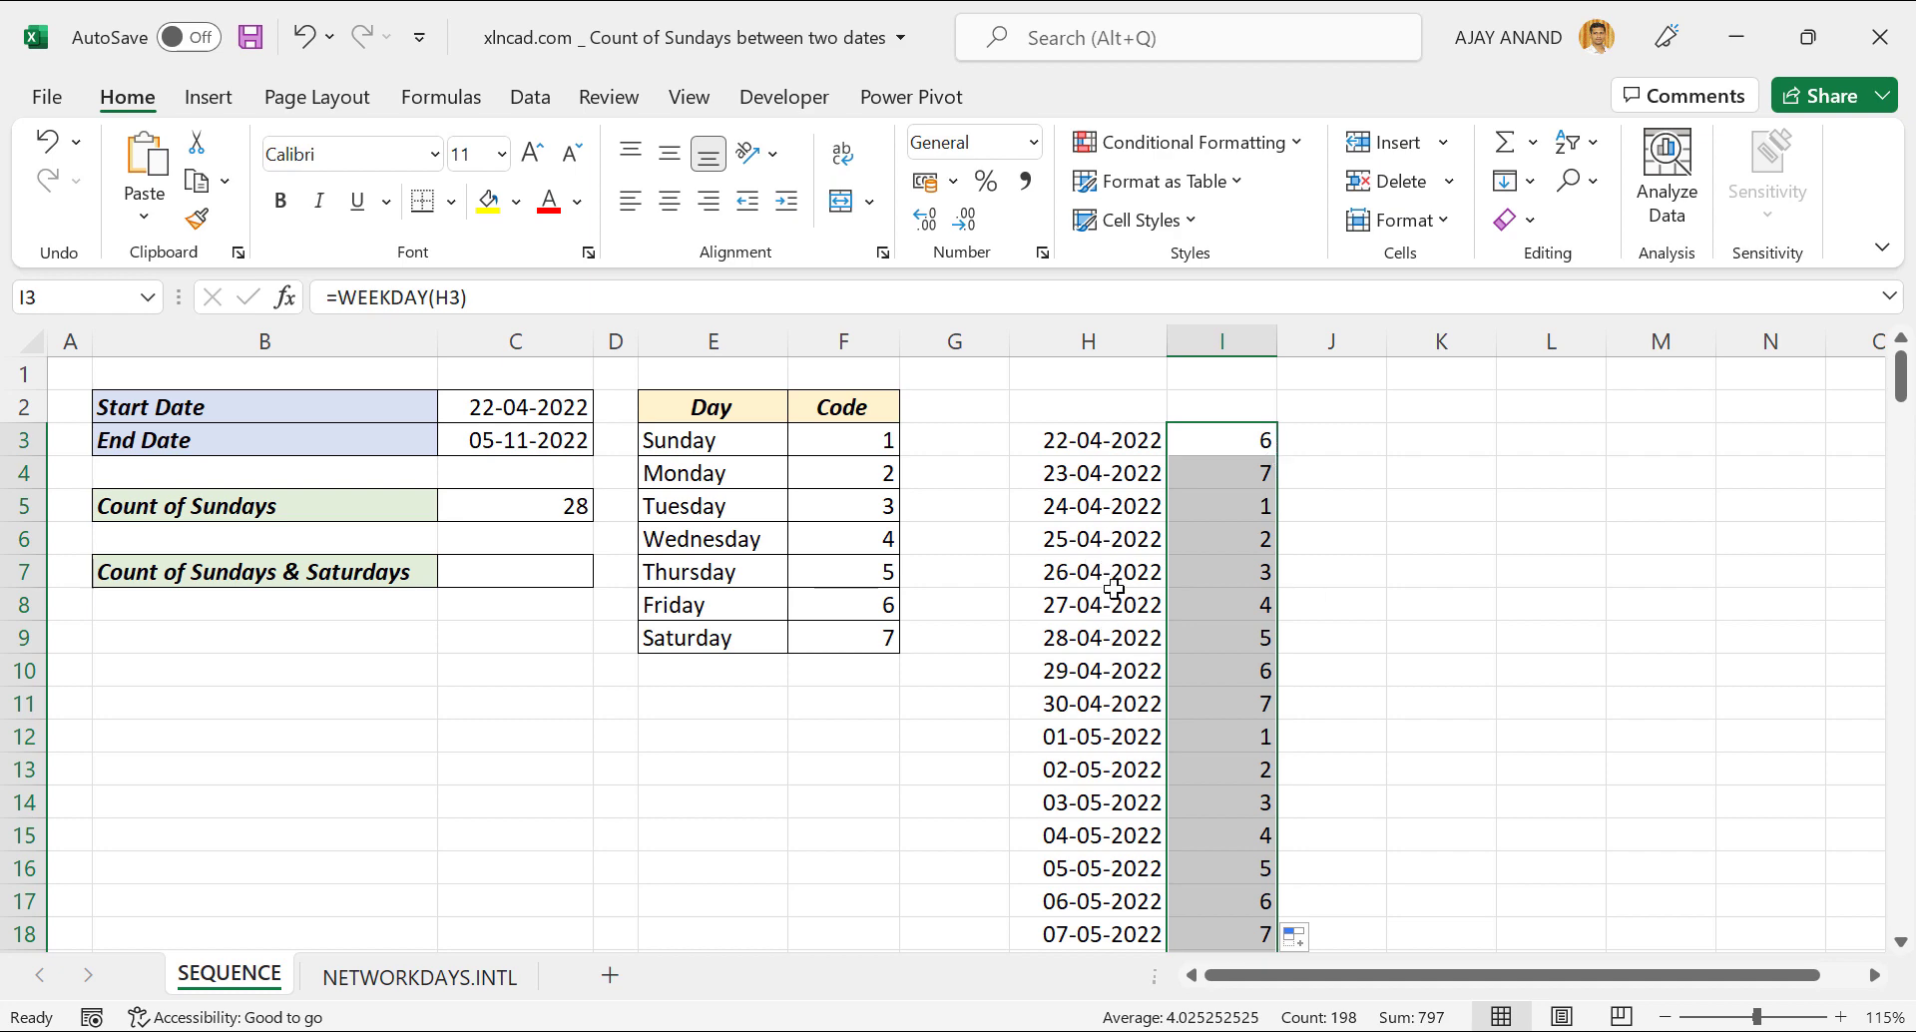
pyautogui.scroll(-1, 1224, 680)
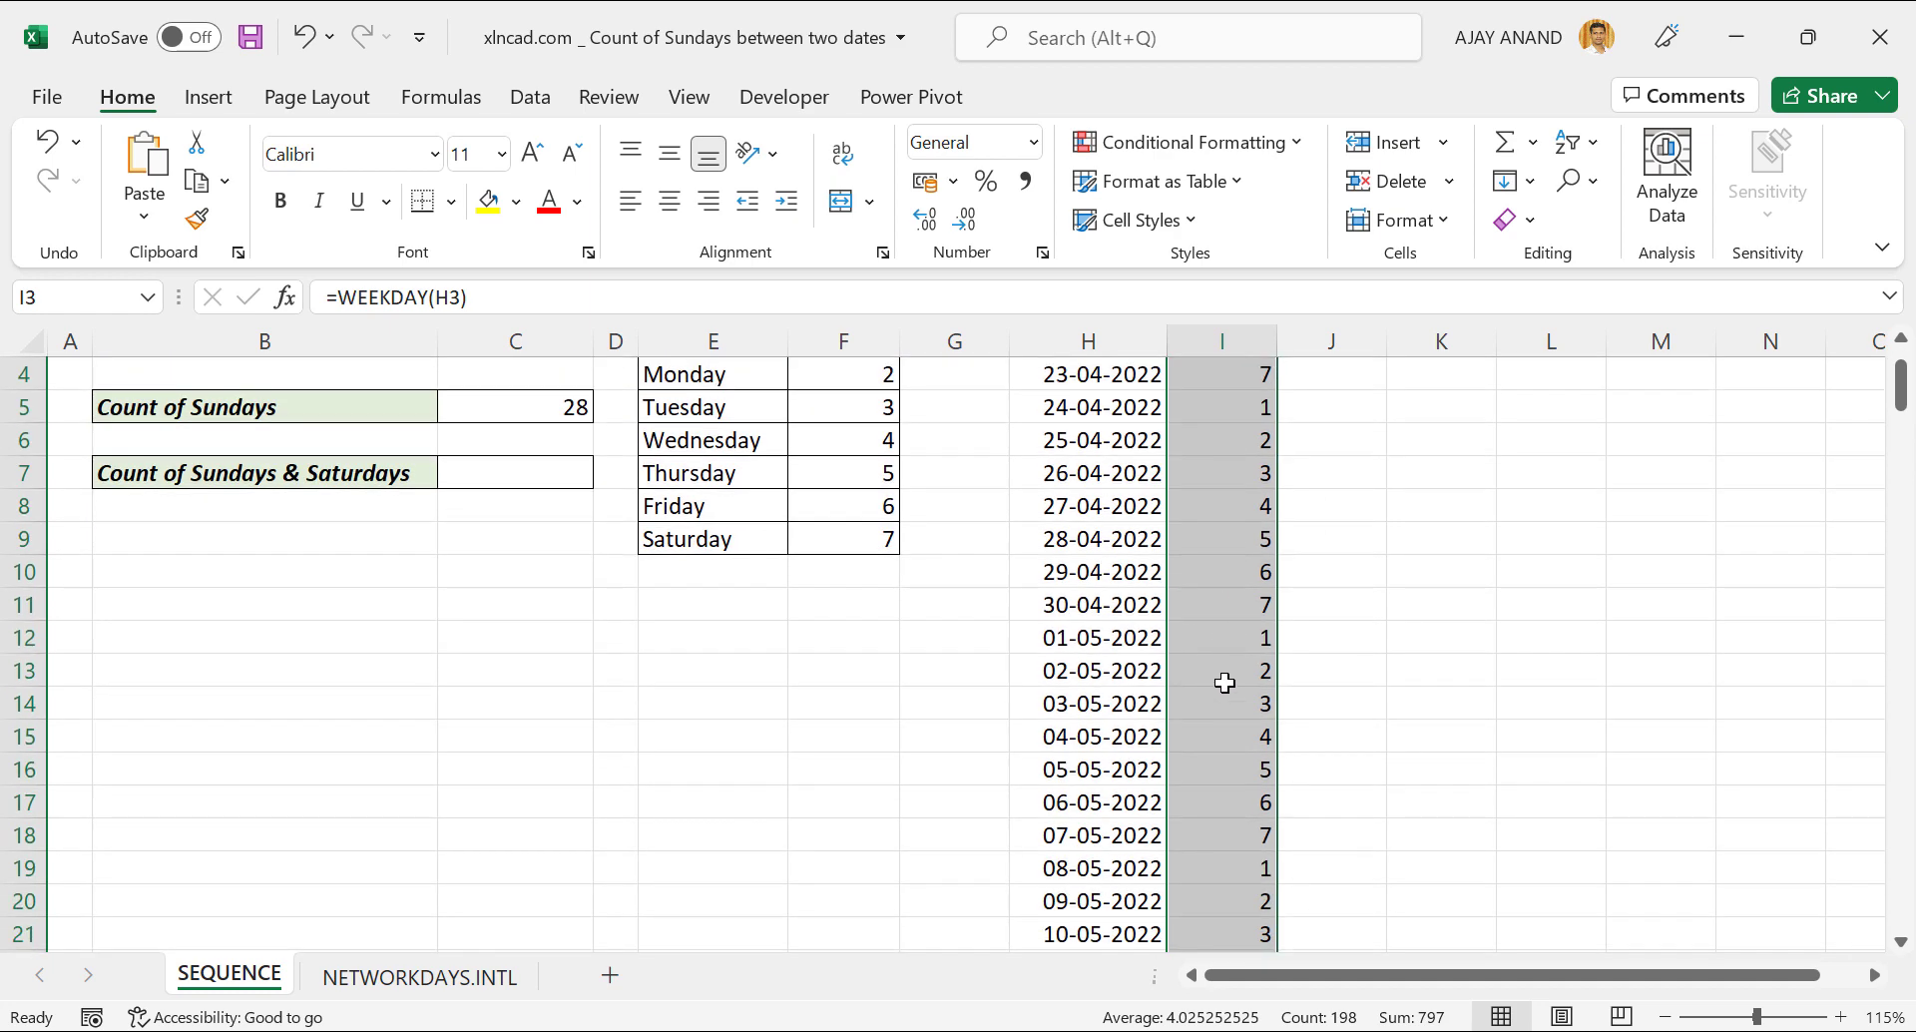
pyautogui.scroll(-2, 1224, 703)
pyautogui.scroll(3, 1225, 705)
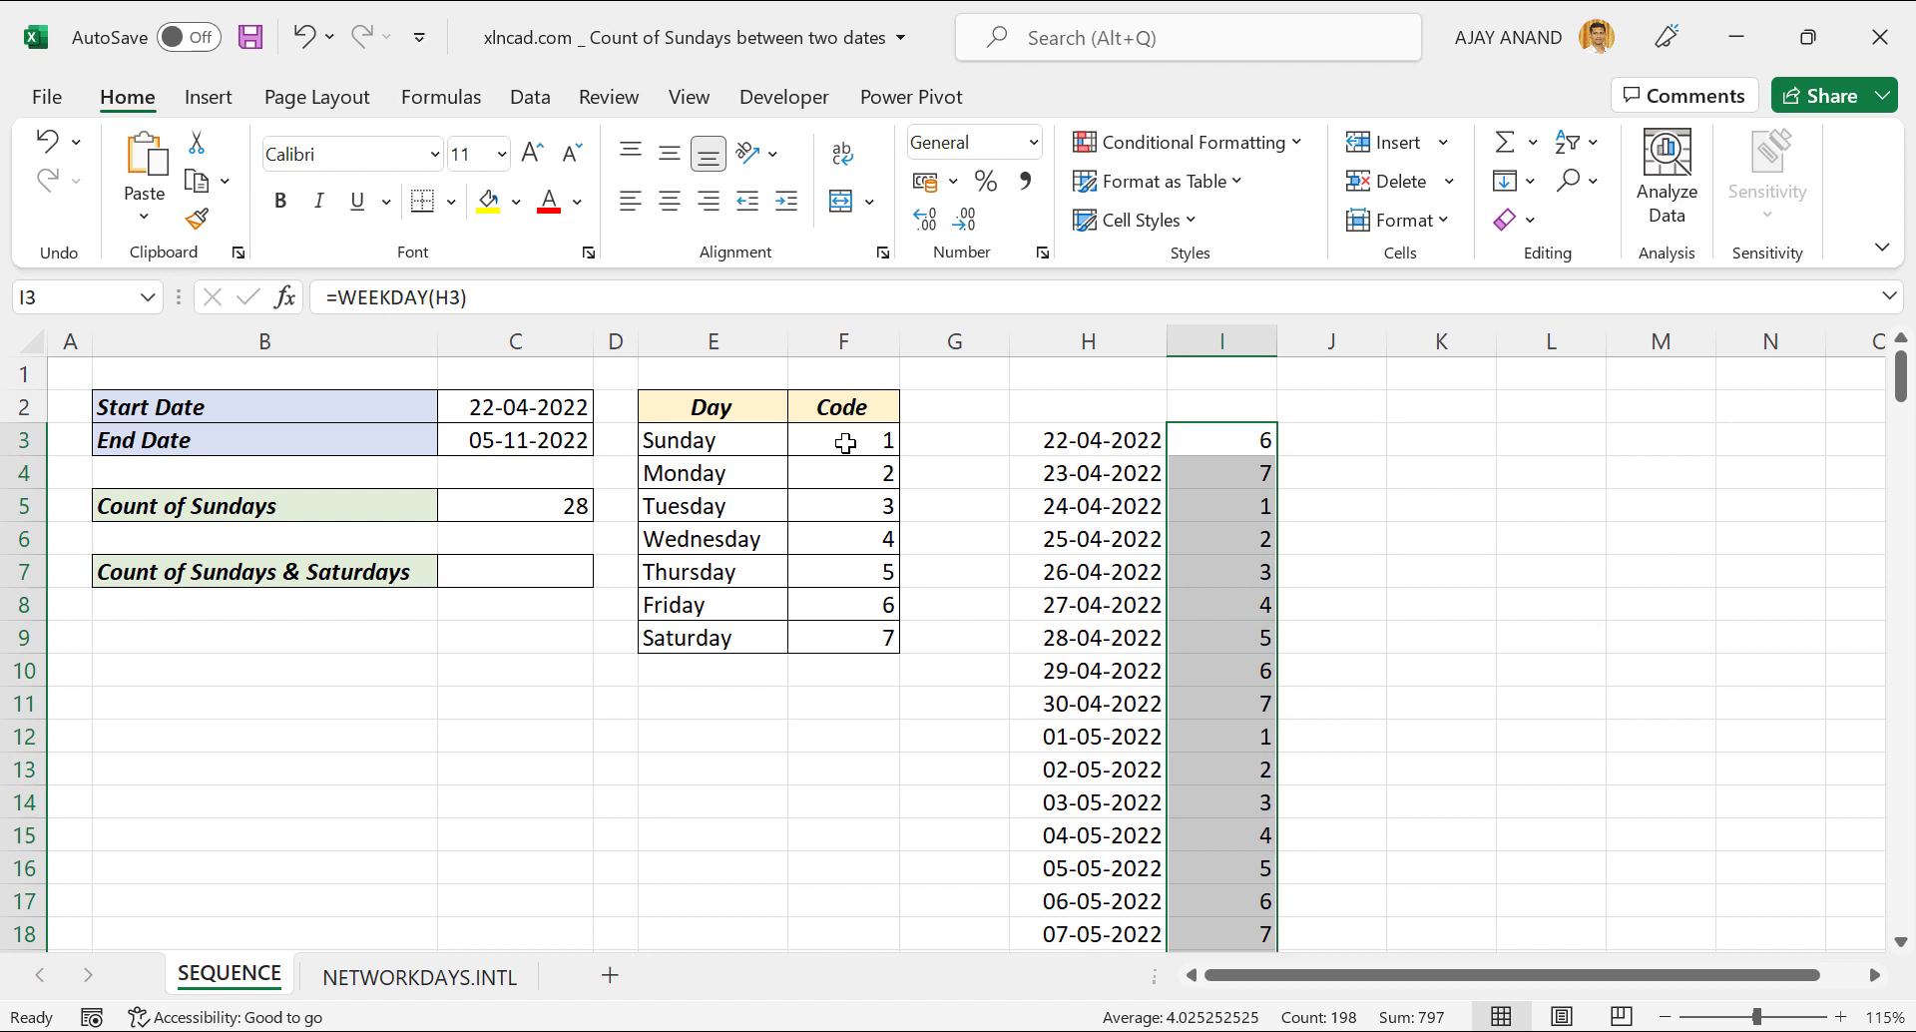
pyautogui.click(1246, 539)
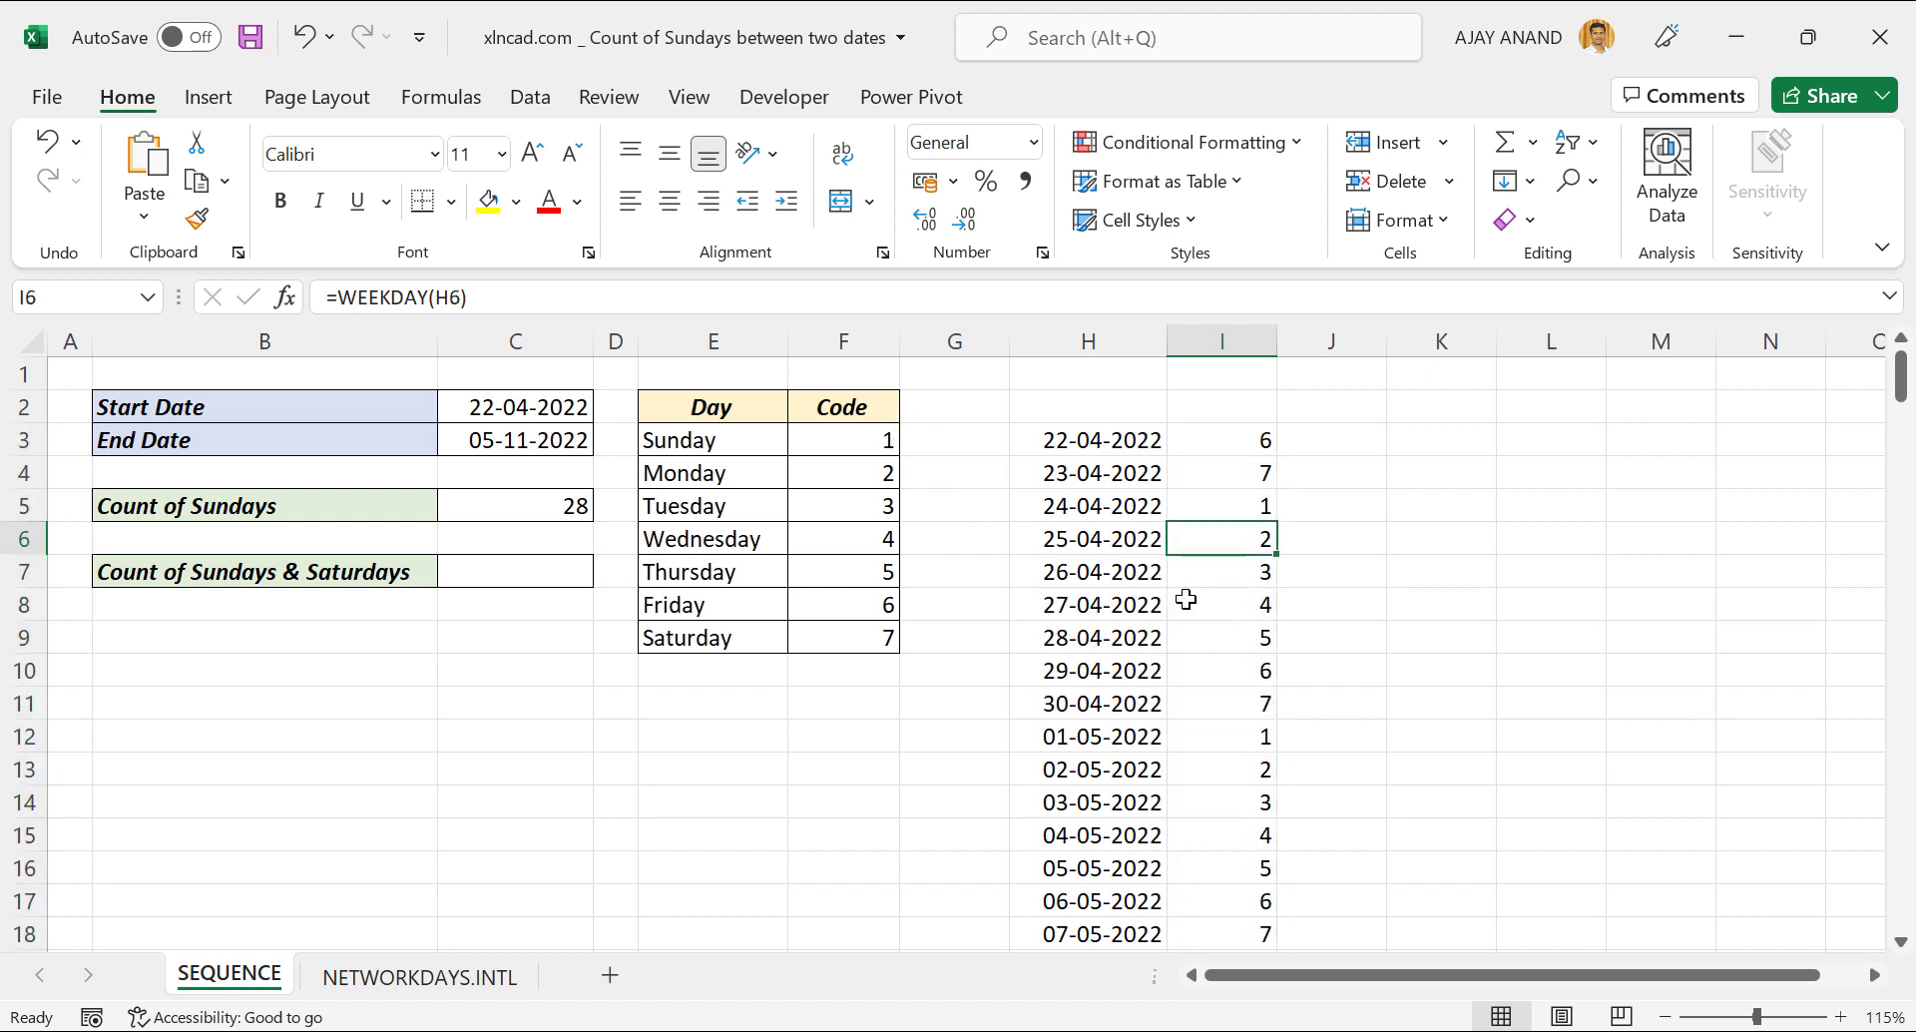
# - Enter =I3=1 in J3 to test whether the first date is a Sunday
pyautogui.click(1319, 438)
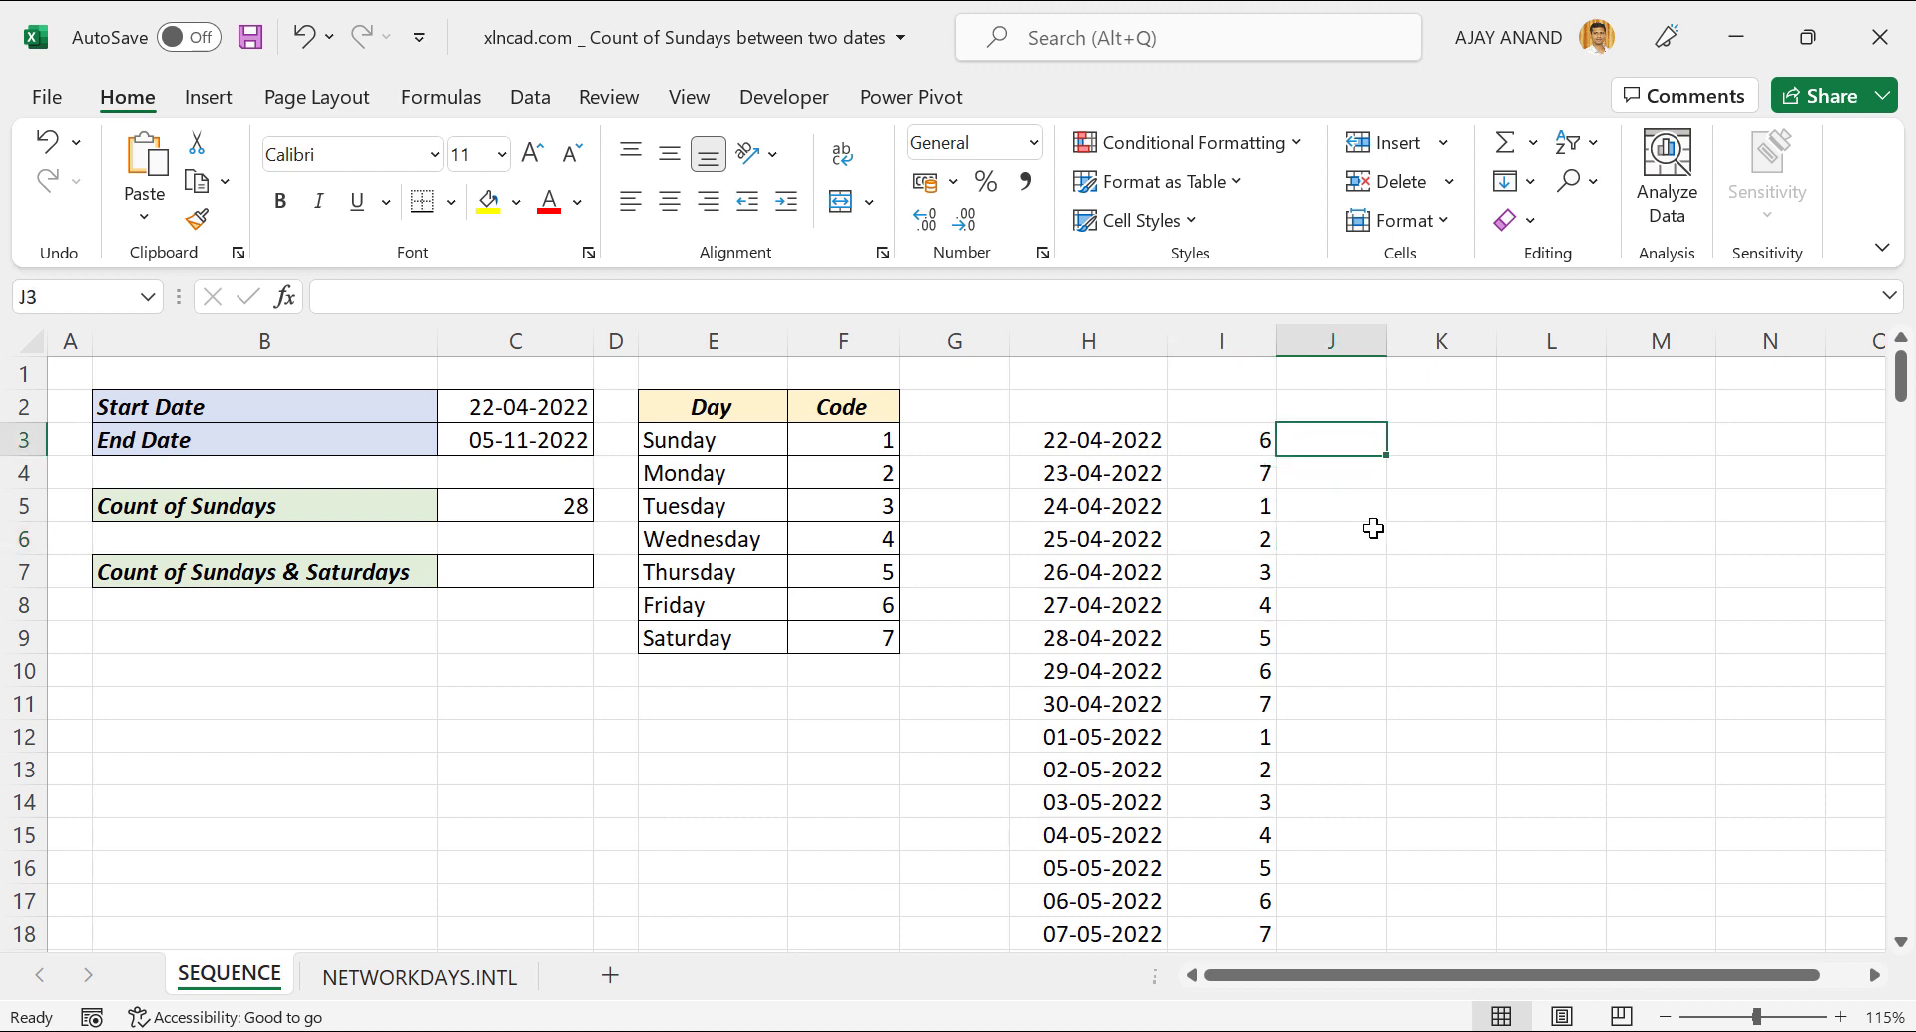
pyautogui.write('=')
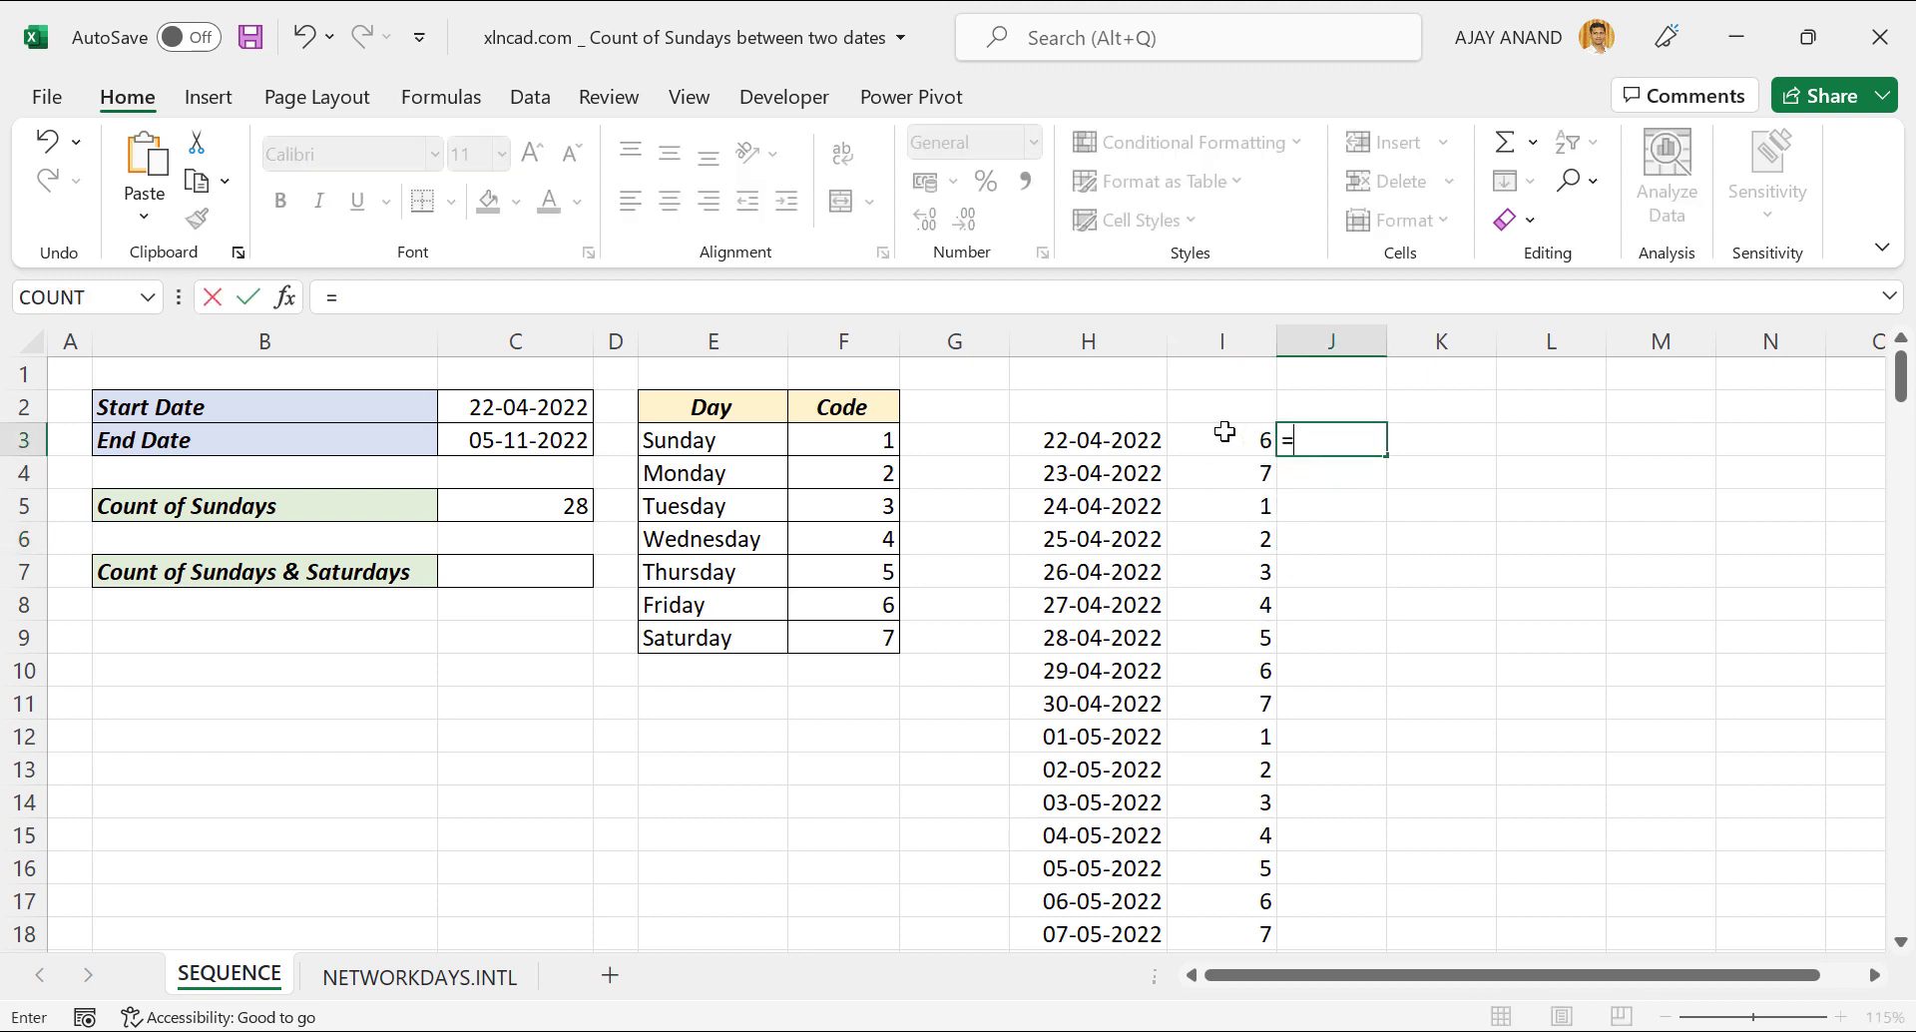
pyautogui.click(1240, 439)
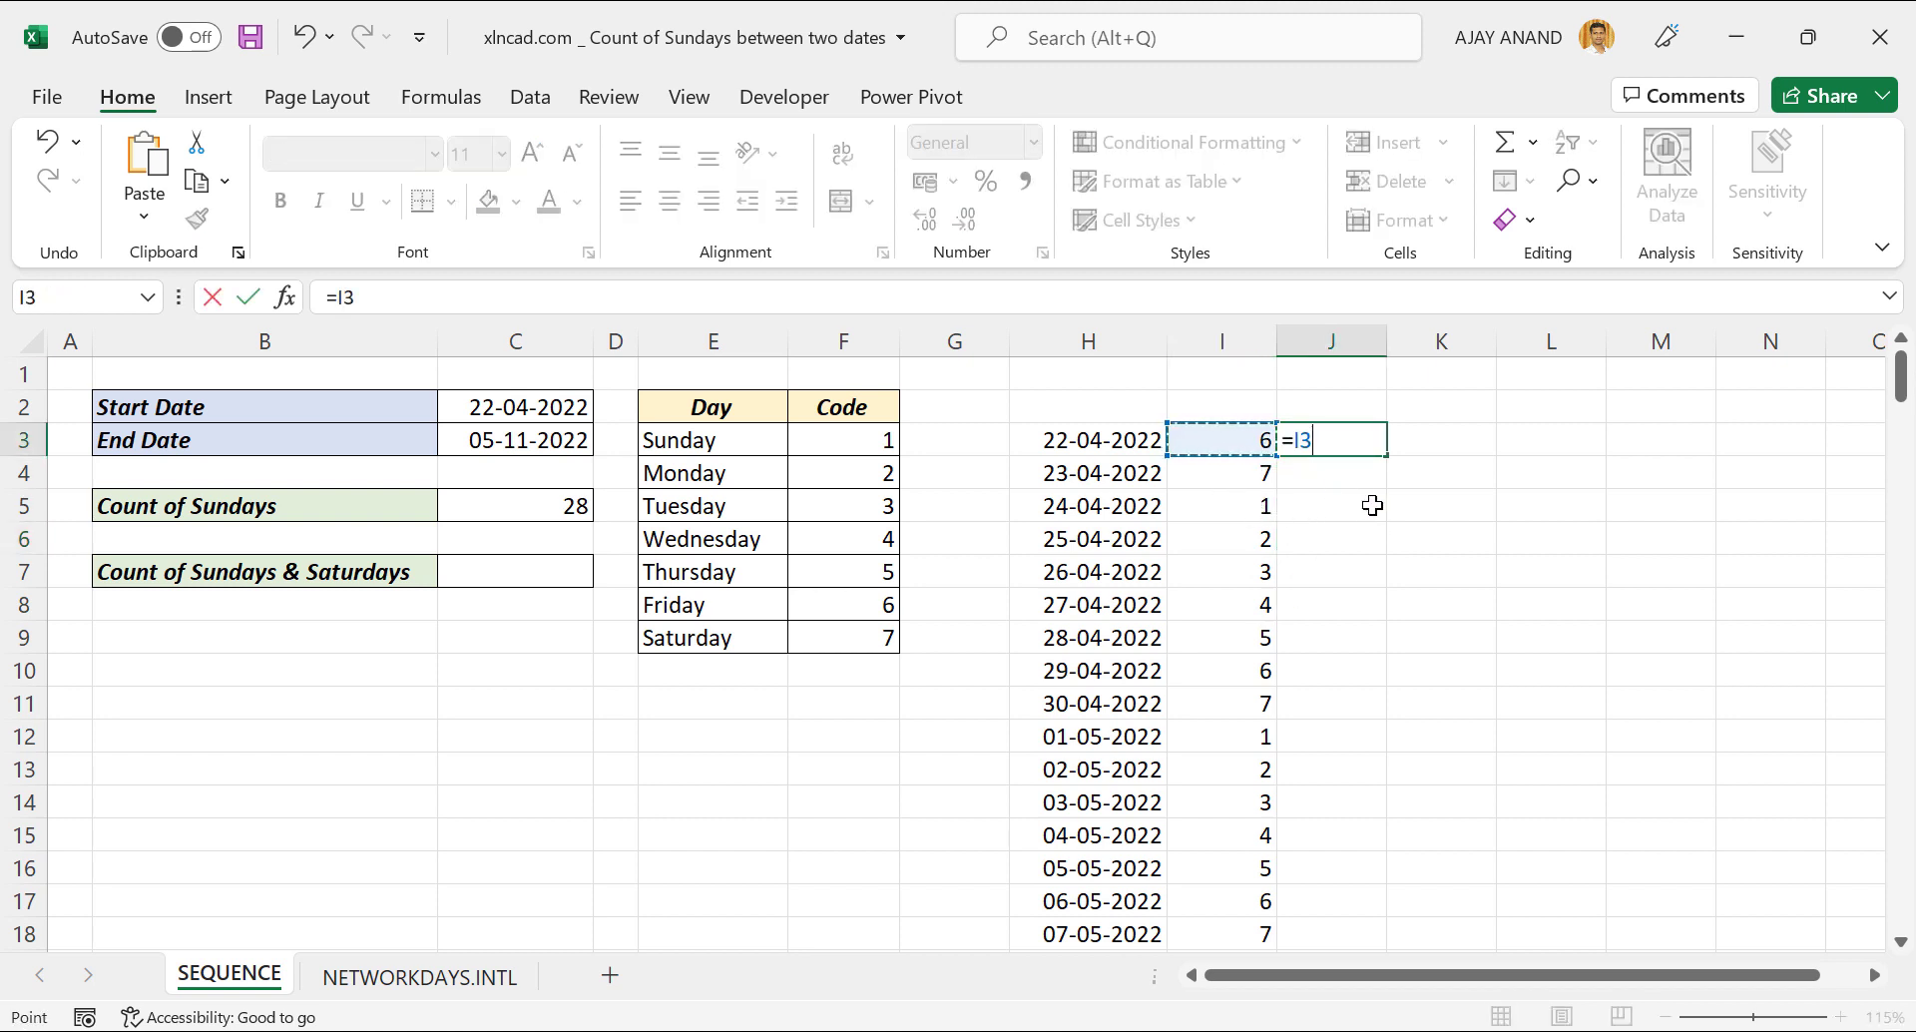
pyautogui.write('=1')
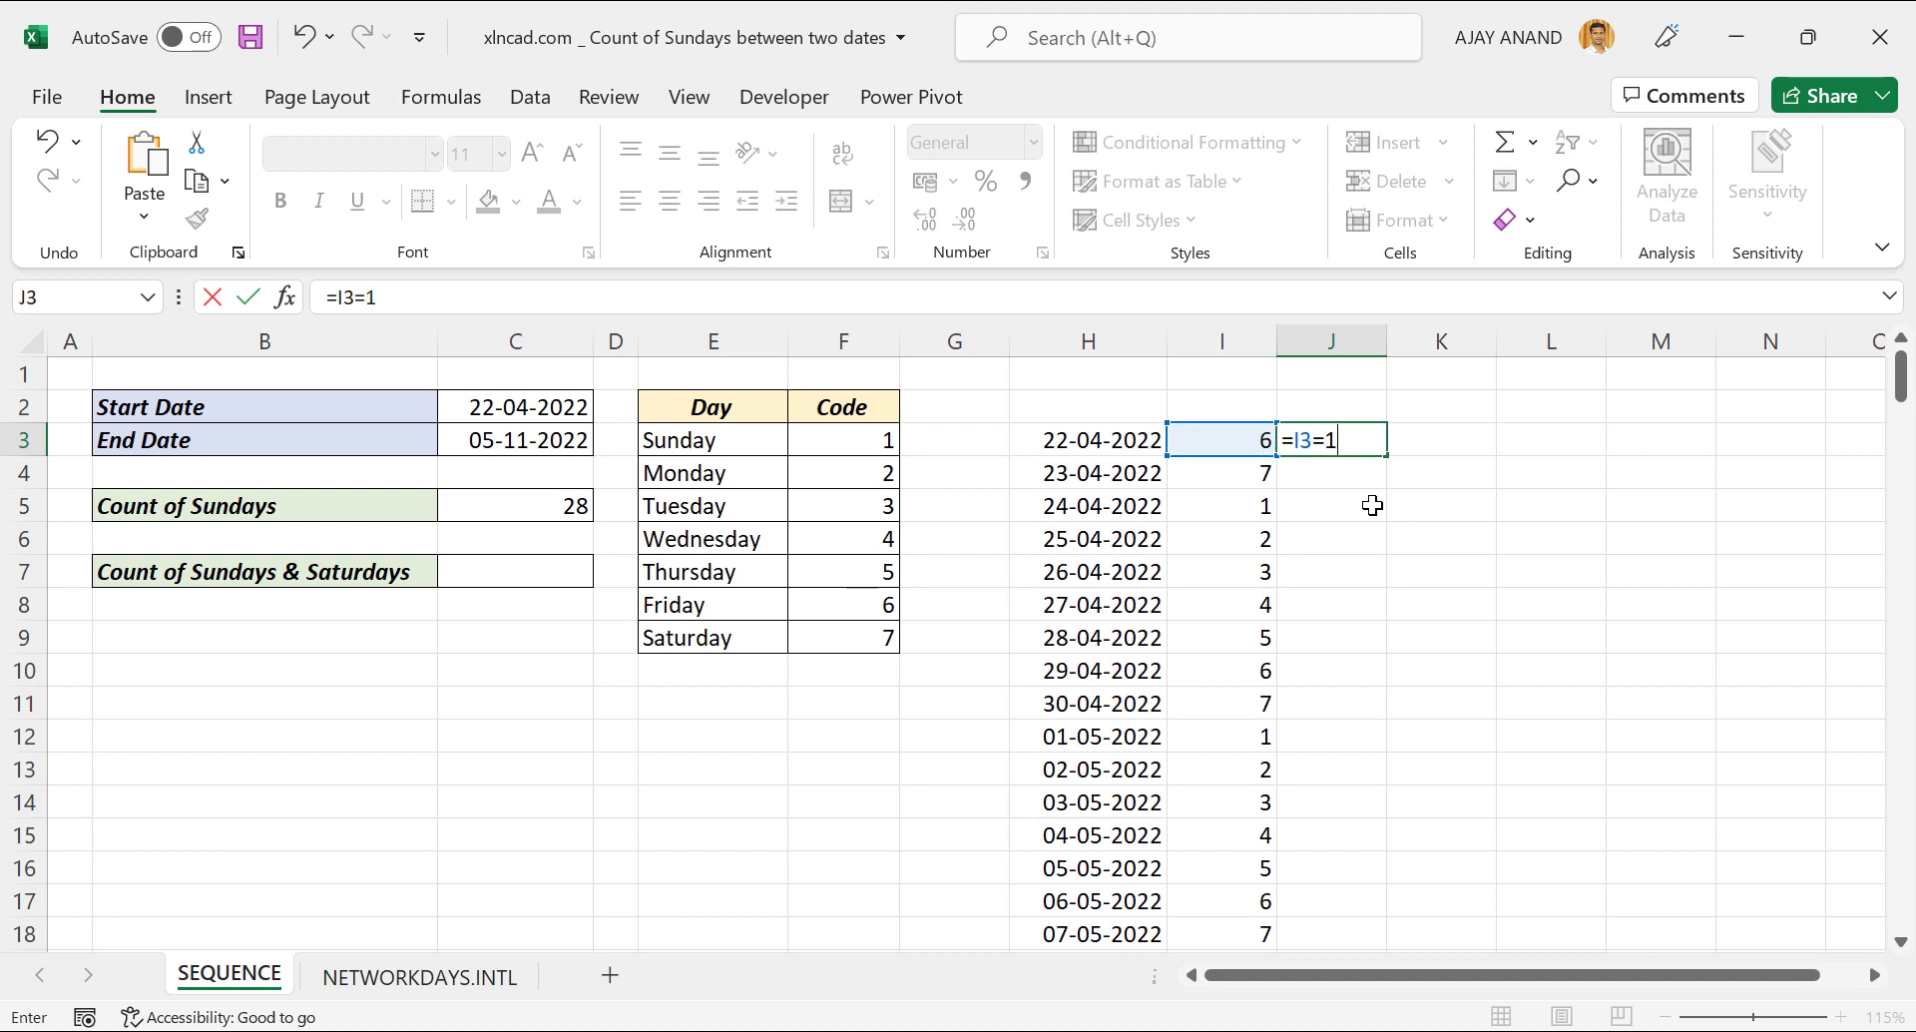
pyautogui.press('Return')
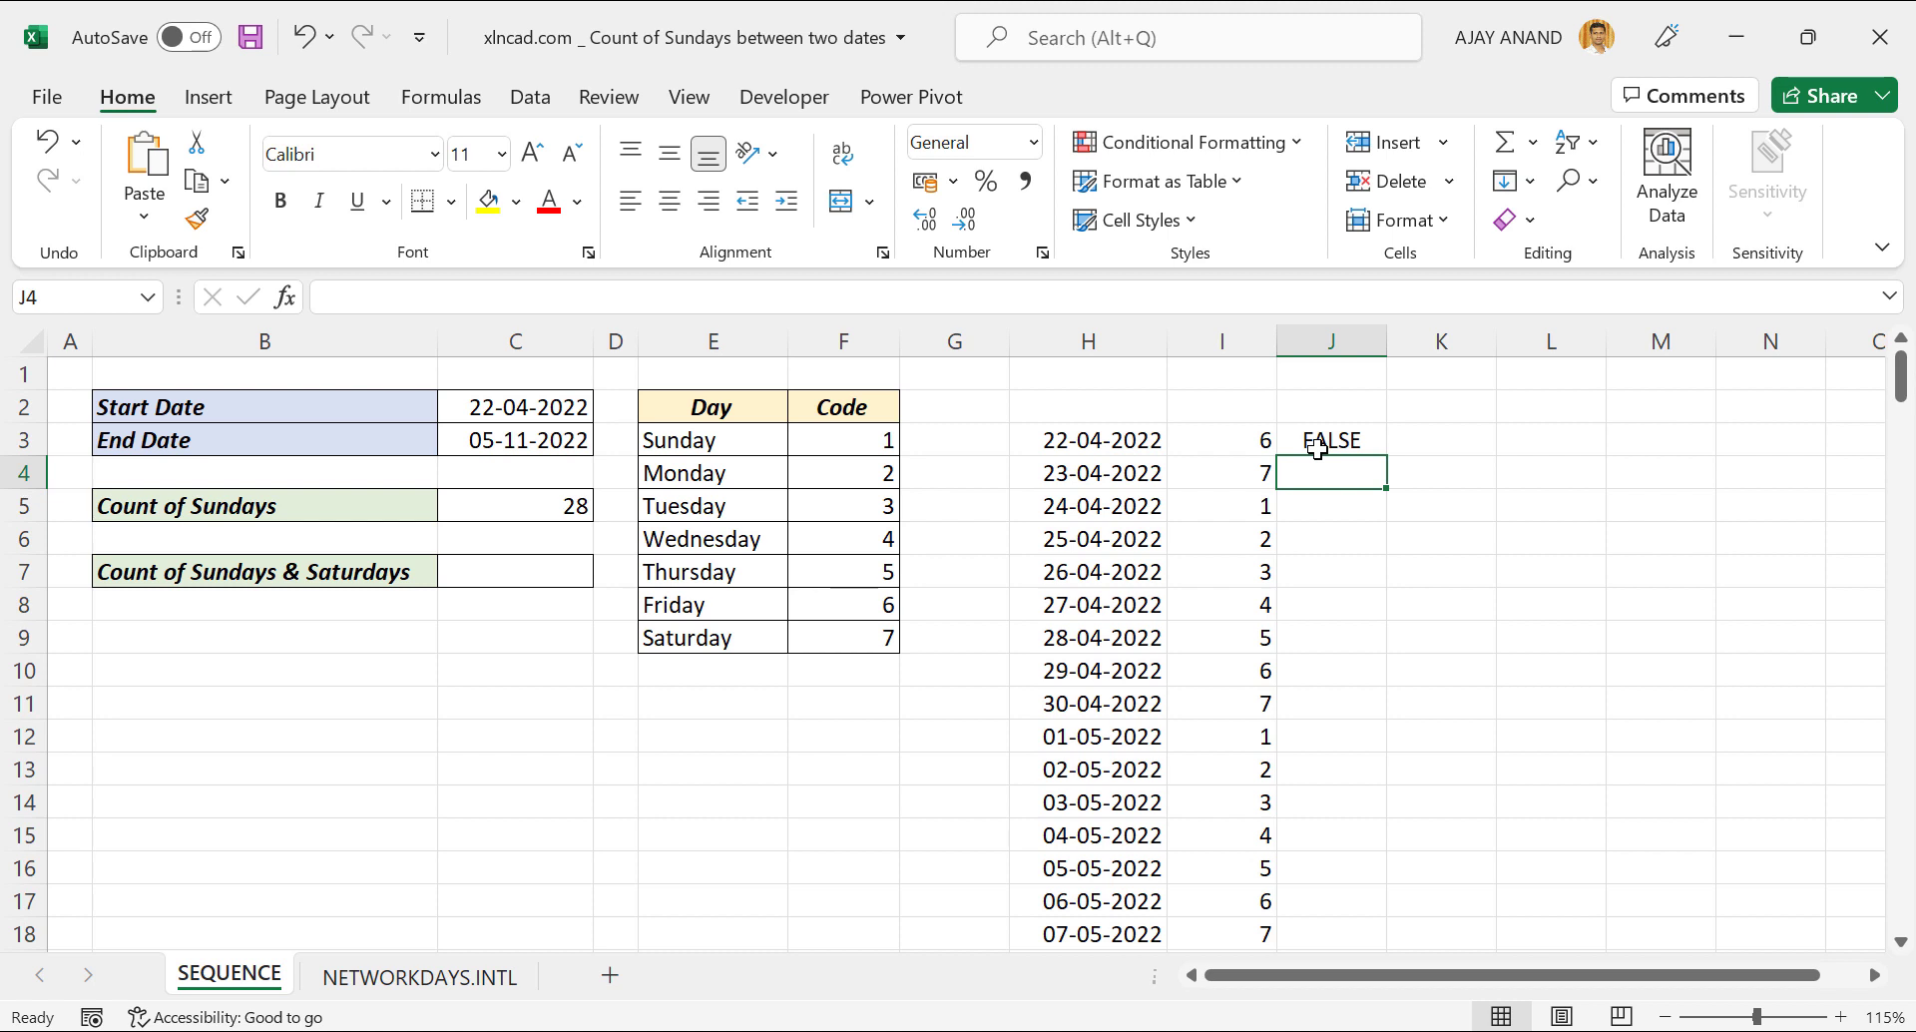
# - Copy the Sunday check into J4 and J5 and compare it with I5's weekday code
pyautogui.click(1369, 445)
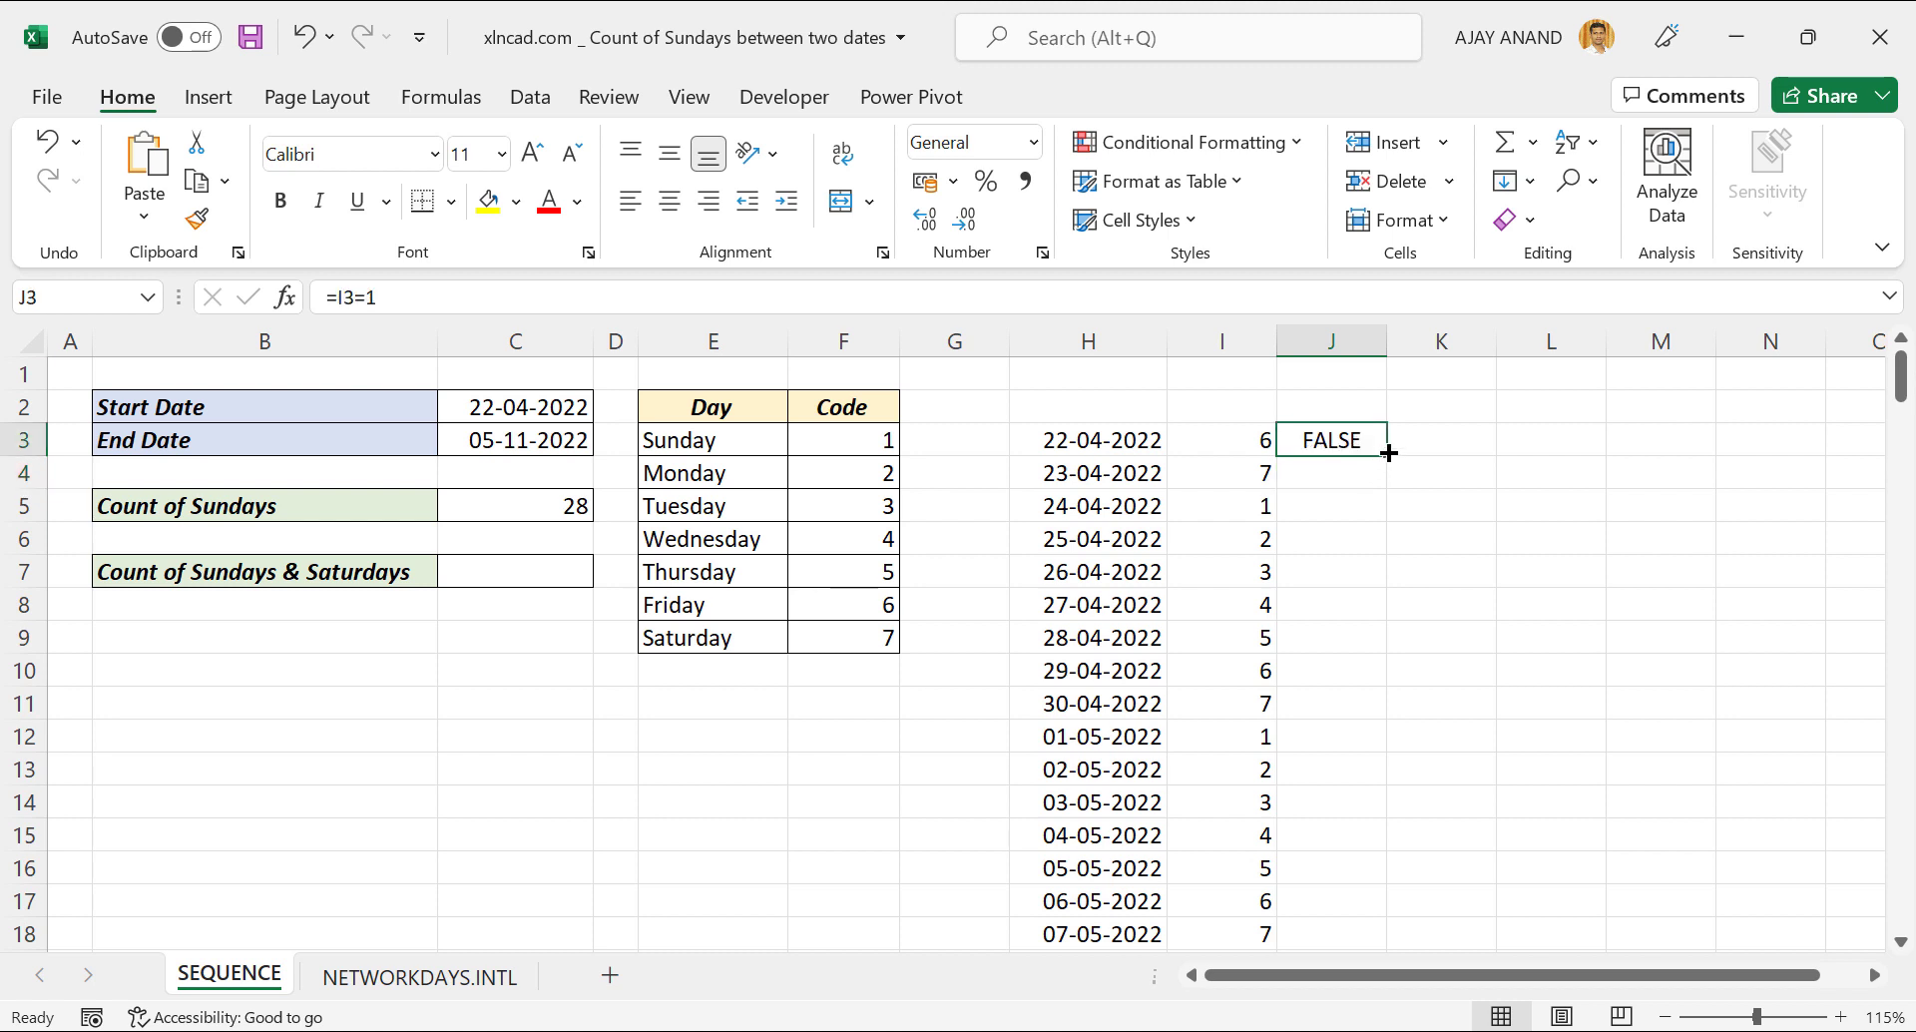
pyautogui.moveTo(1389, 452); pyautogui.dragTo(1389, 482)
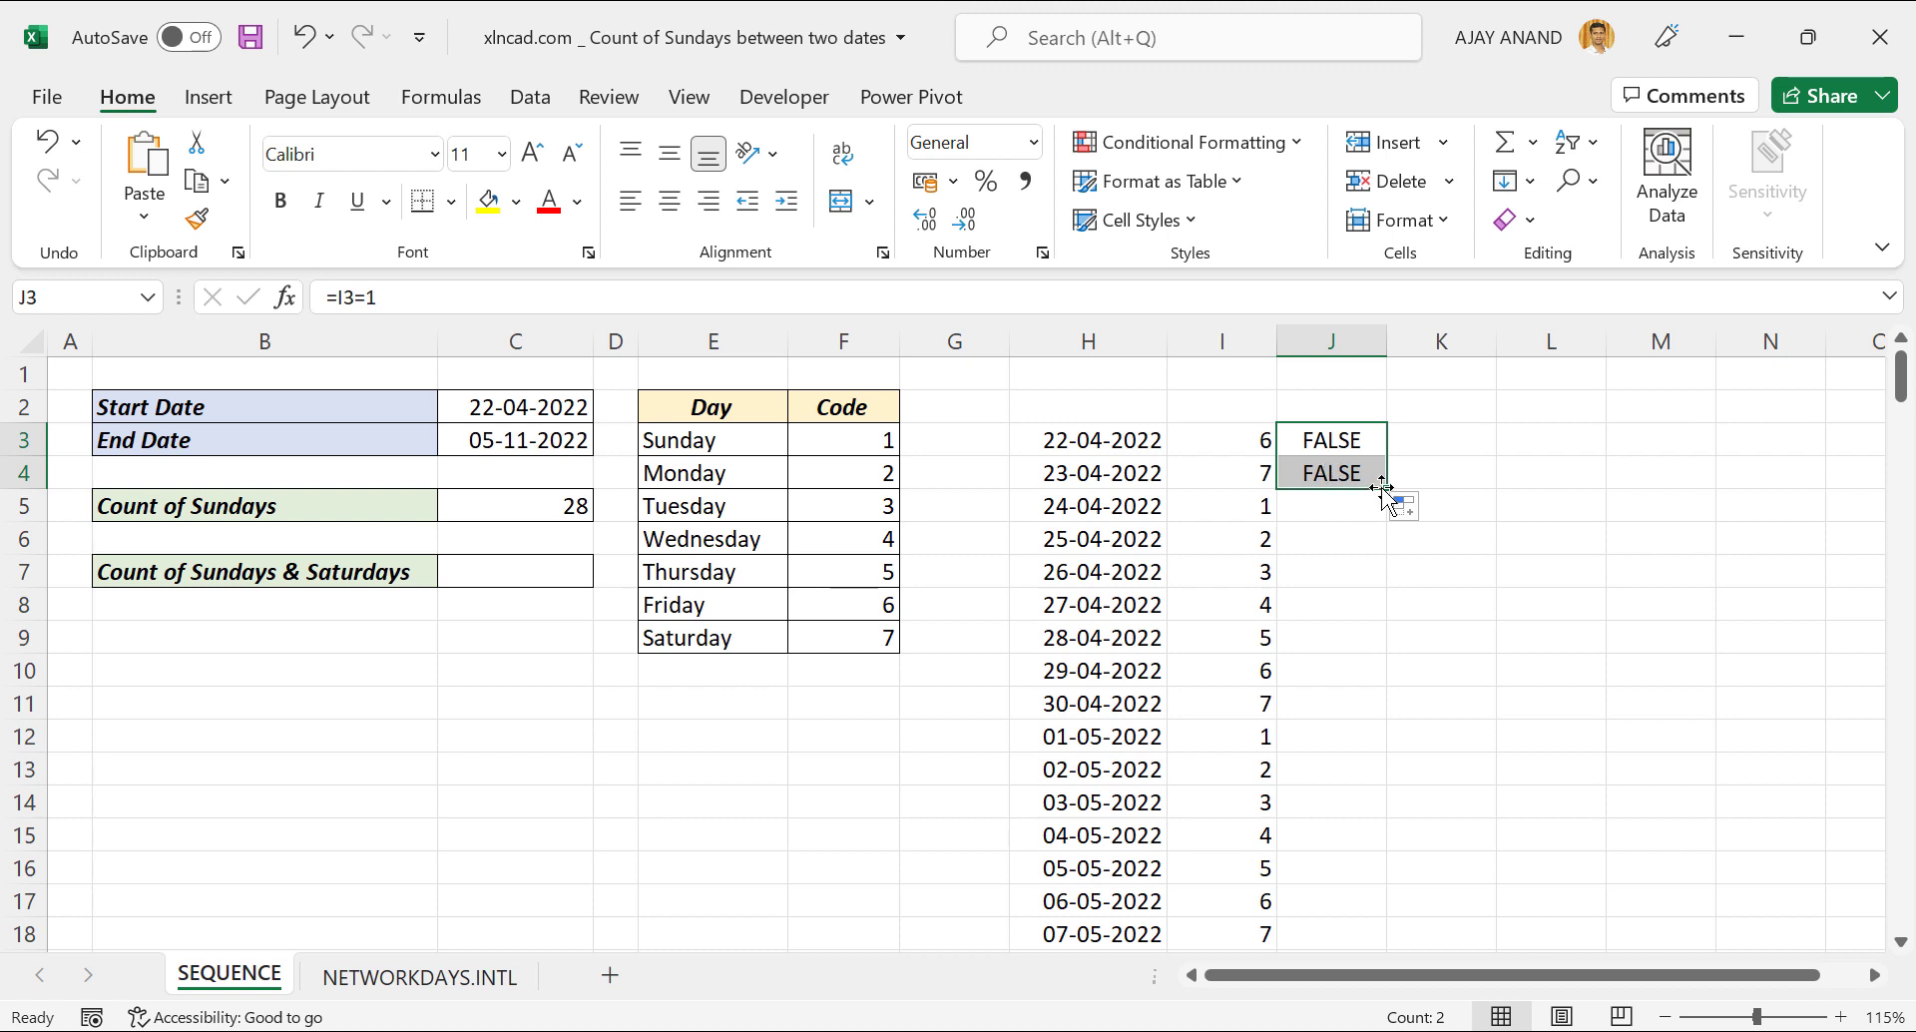
pyautogui.moveTo(1387, 489); pyautogui.dragTo(1387, 508)
pyautogui.click(1340, 510)
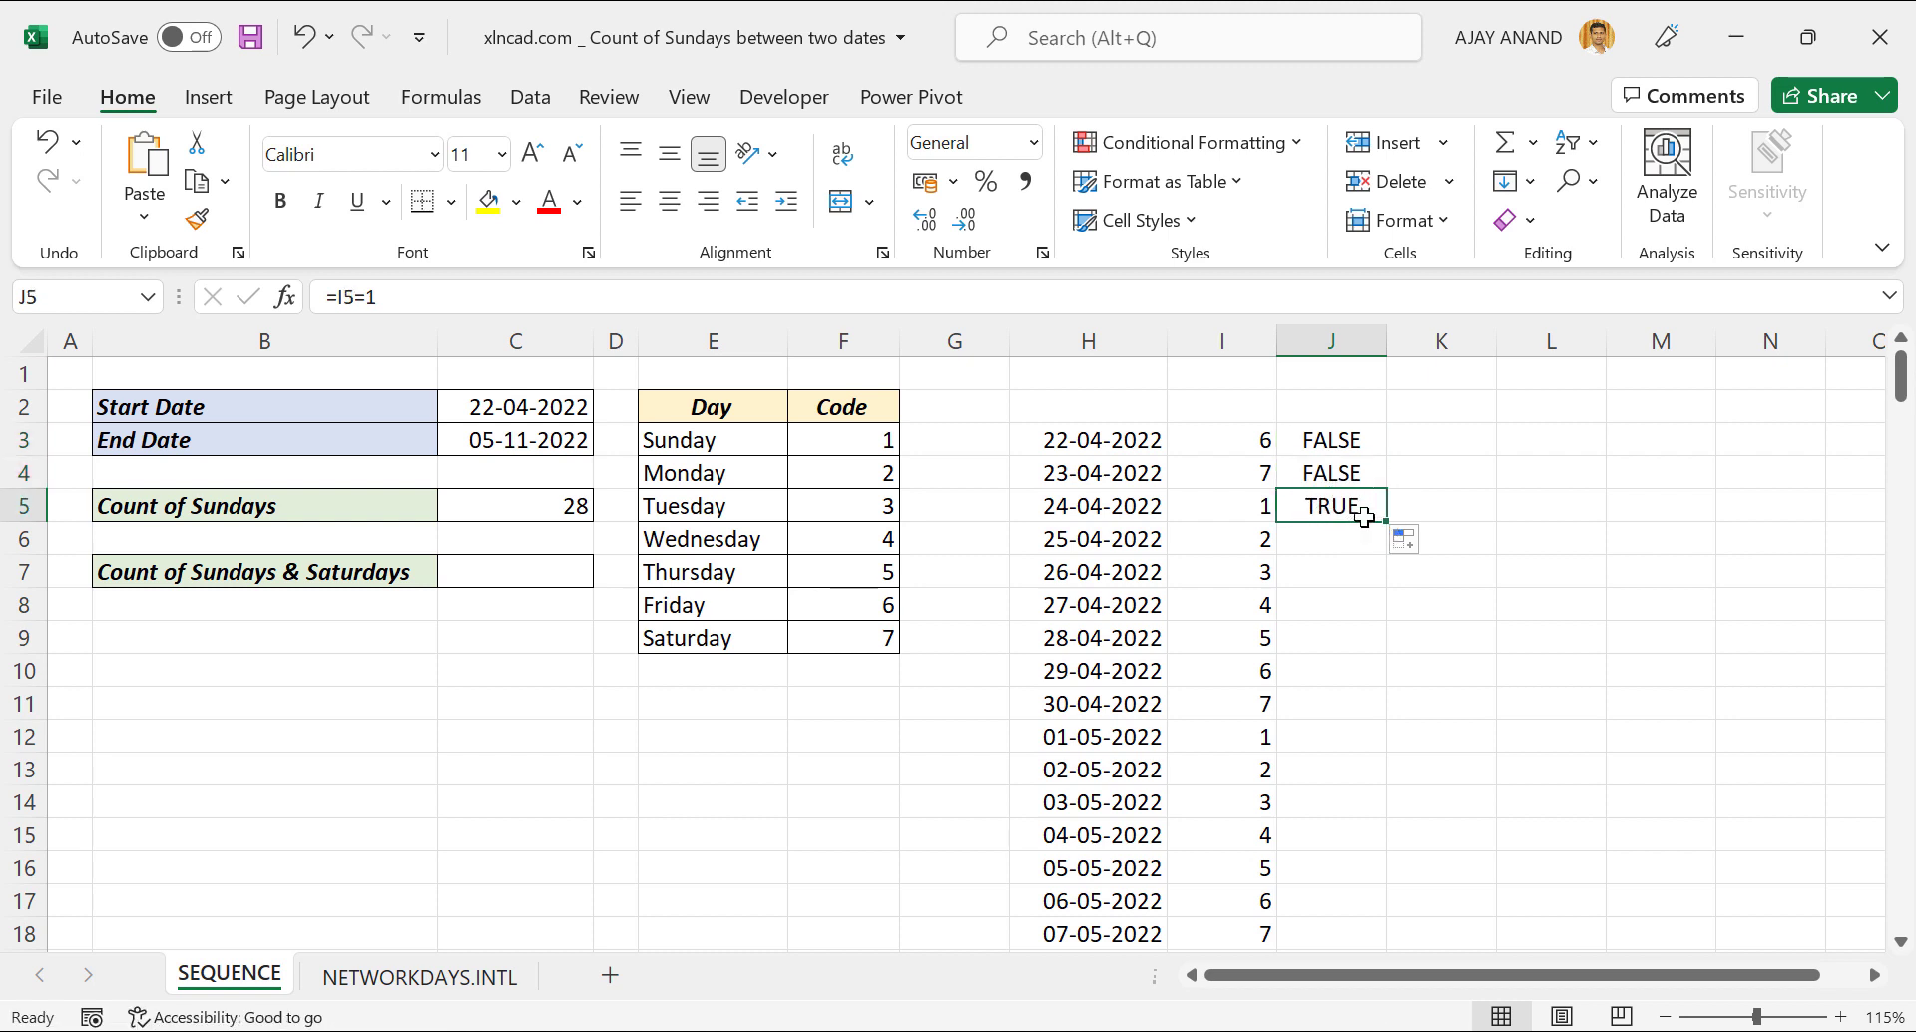
pyautogui.click(1244, 513)
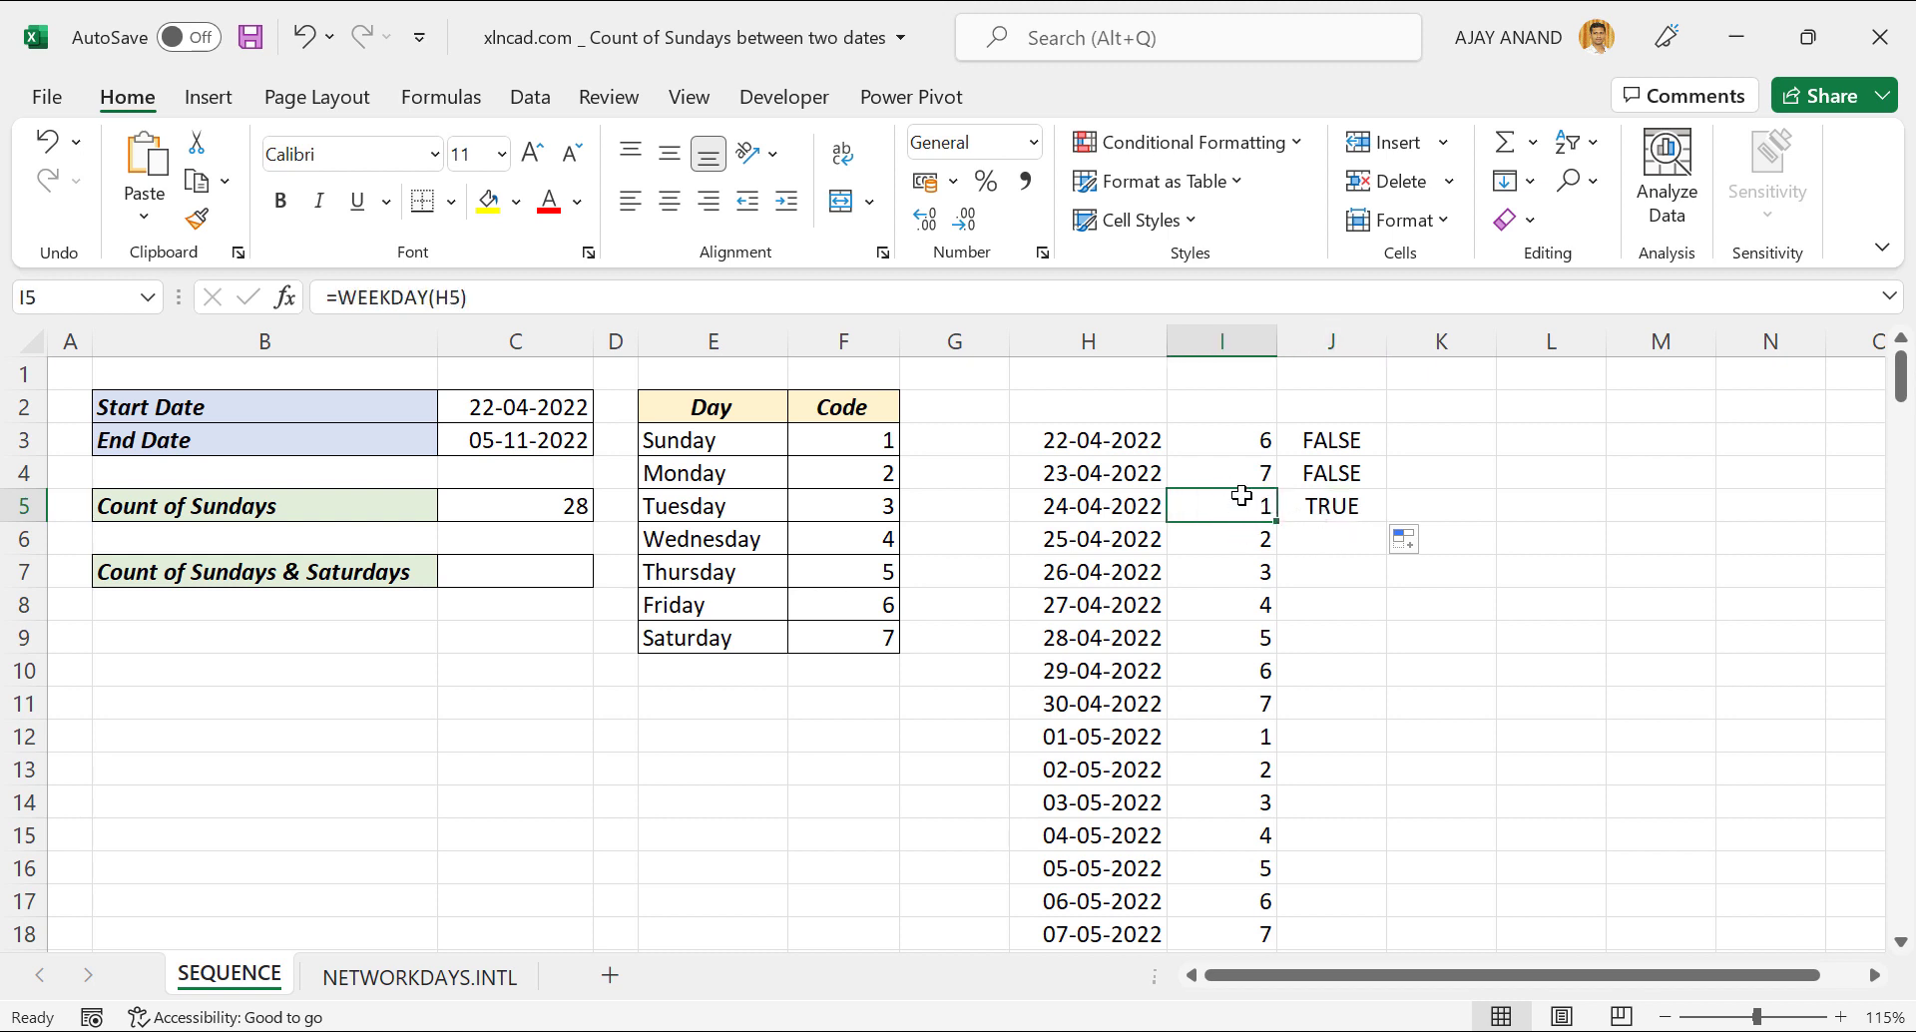
pyautogui.click(1342, 509)
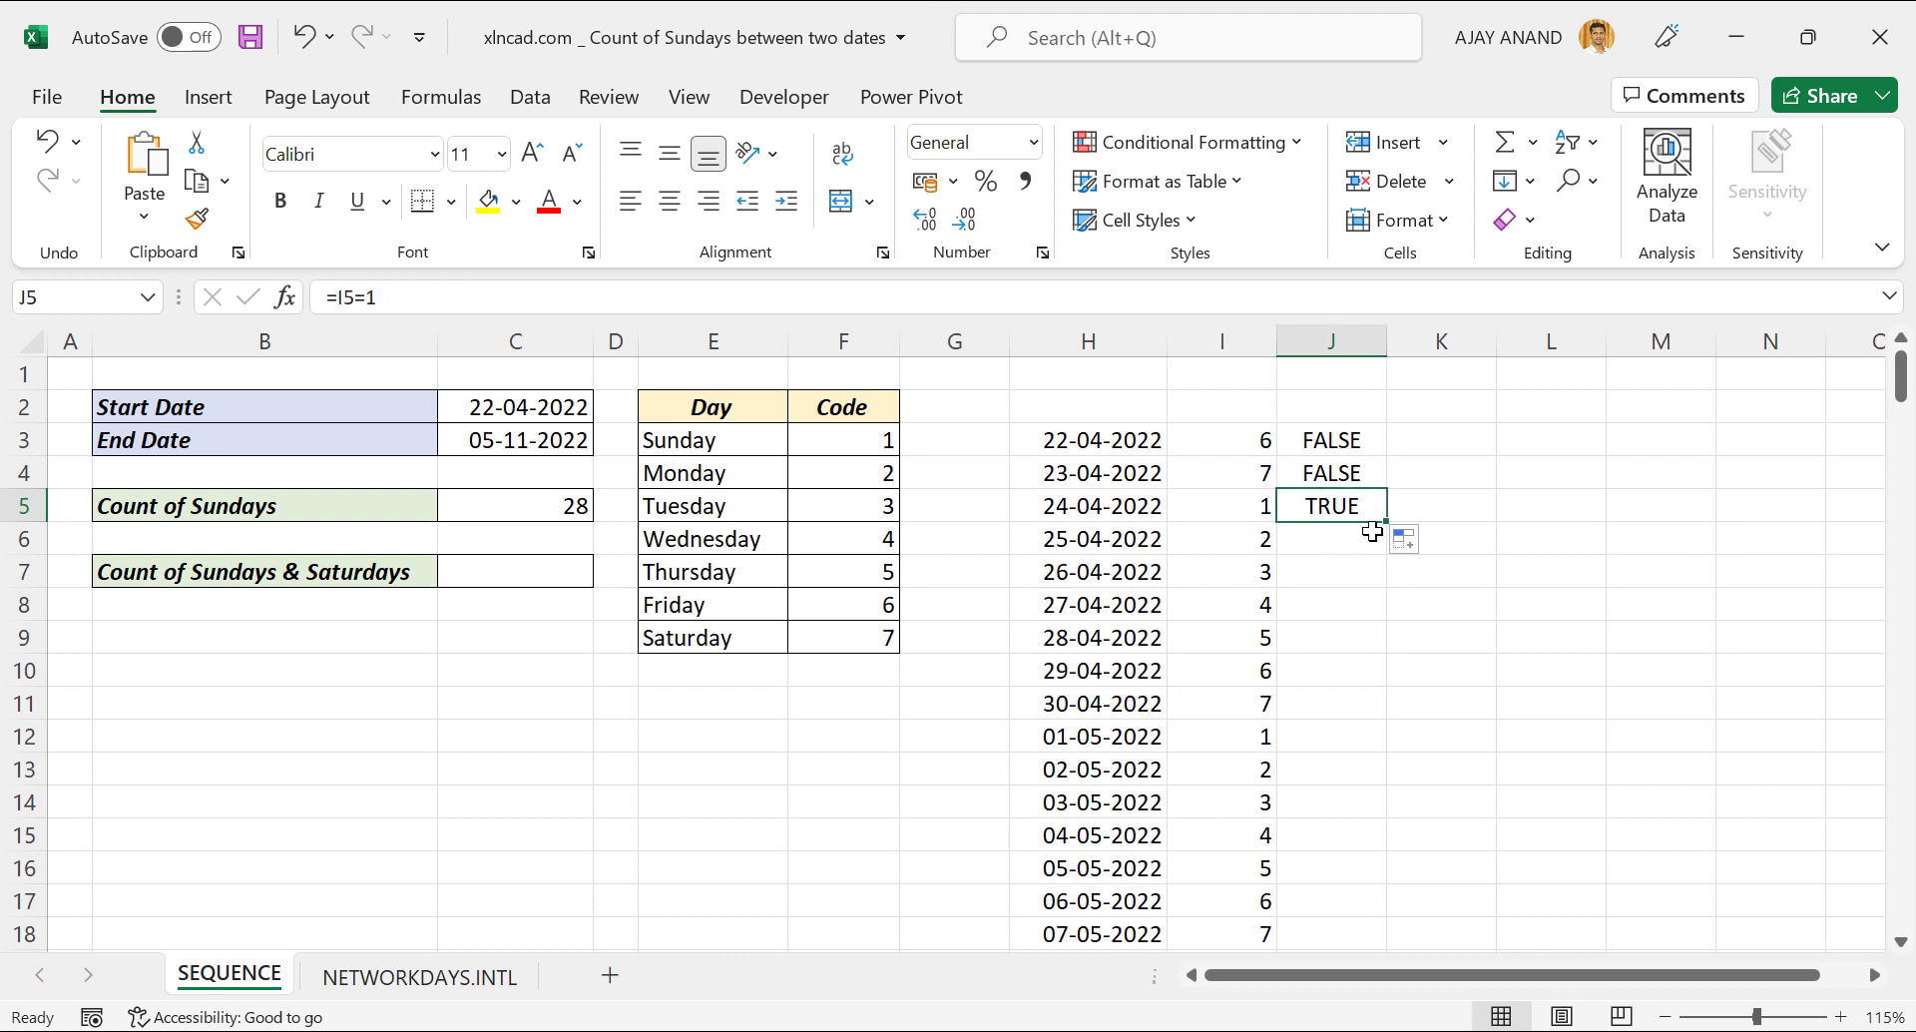
# - Fill the Sunday check down column J and confirm 08-05-2022 shows TRUE
pyautogui.doubleClick(1388, 526)
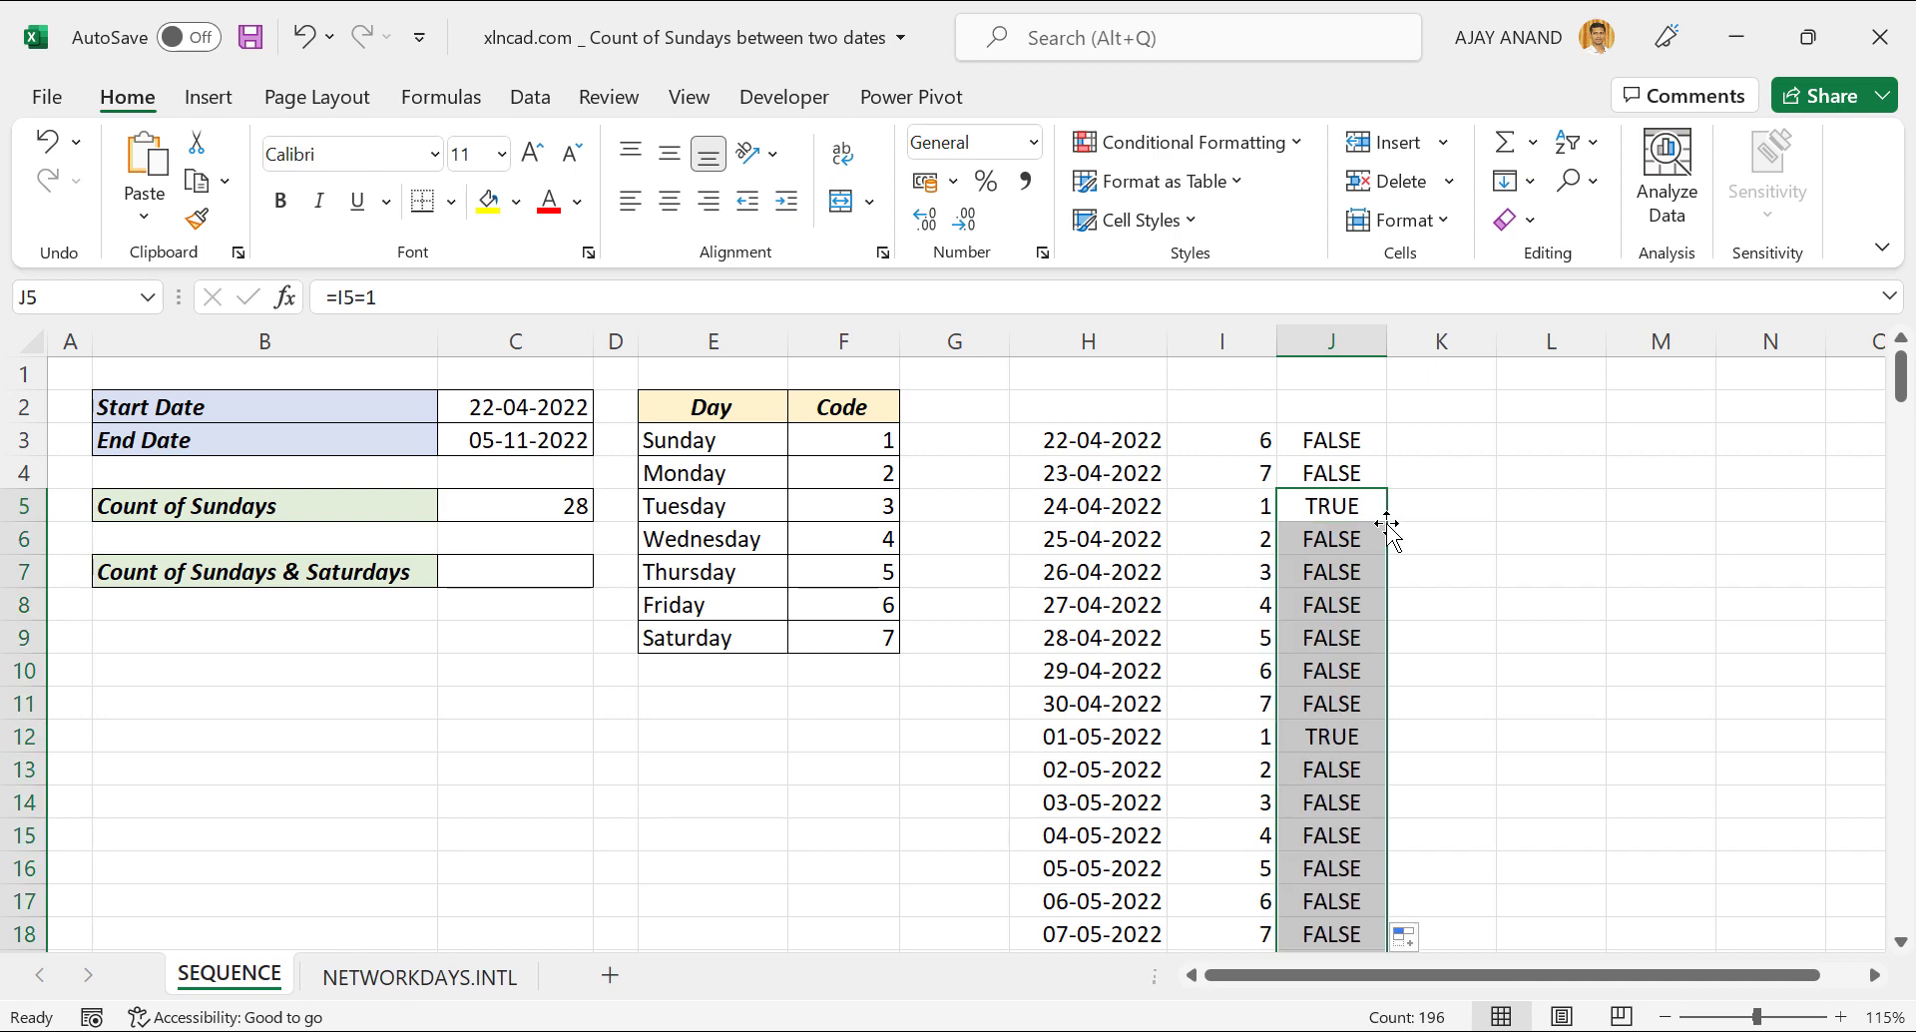
pyautogui.scroll(-1, 1344, 589)
pyautogui.scroll(-2, 1345, 589)
pyautogui.scroll(-1, 1339, 599)
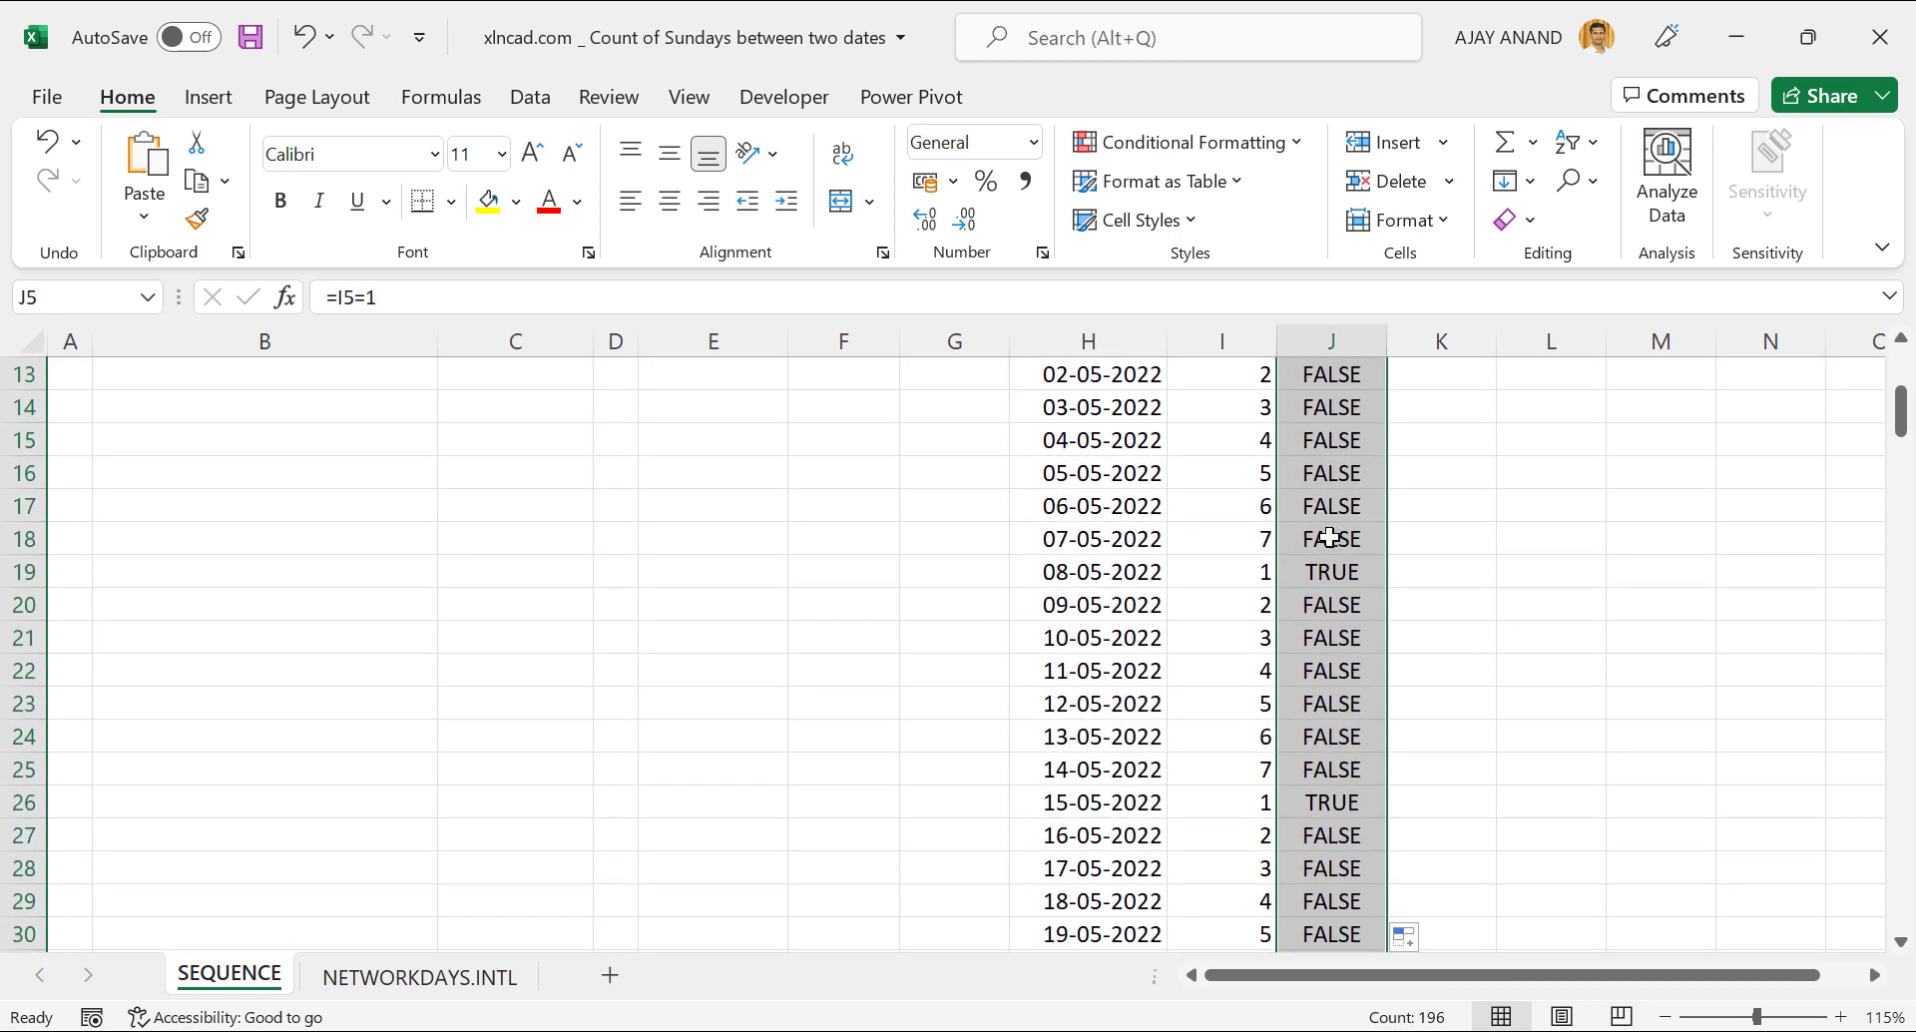
pyautogui.scroll(-1, 1337, 604)
pyautogui.scroll(-1, 1335, 611)
pyautogui.scroll(-1, 1335, 611)
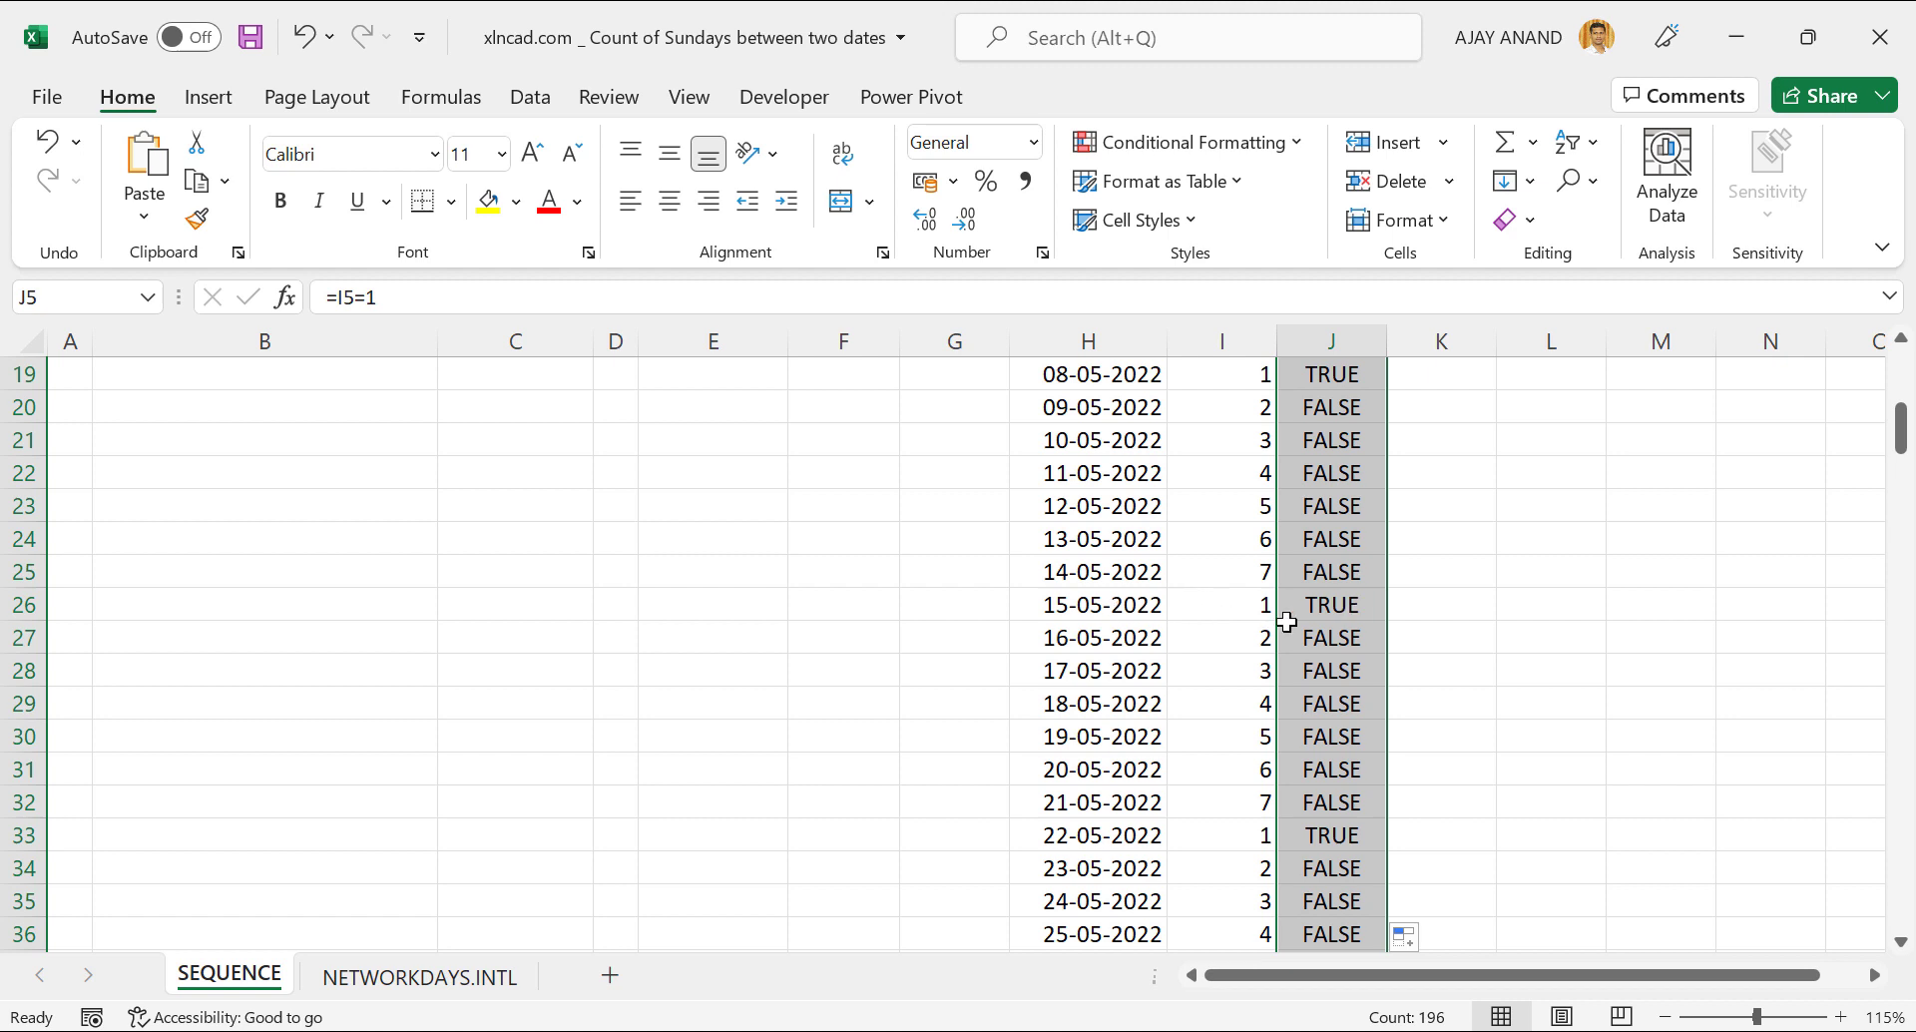
pyautogui.scroll(2, 1293, 611)
pyautogui.scroll(-1, 1349, 537)
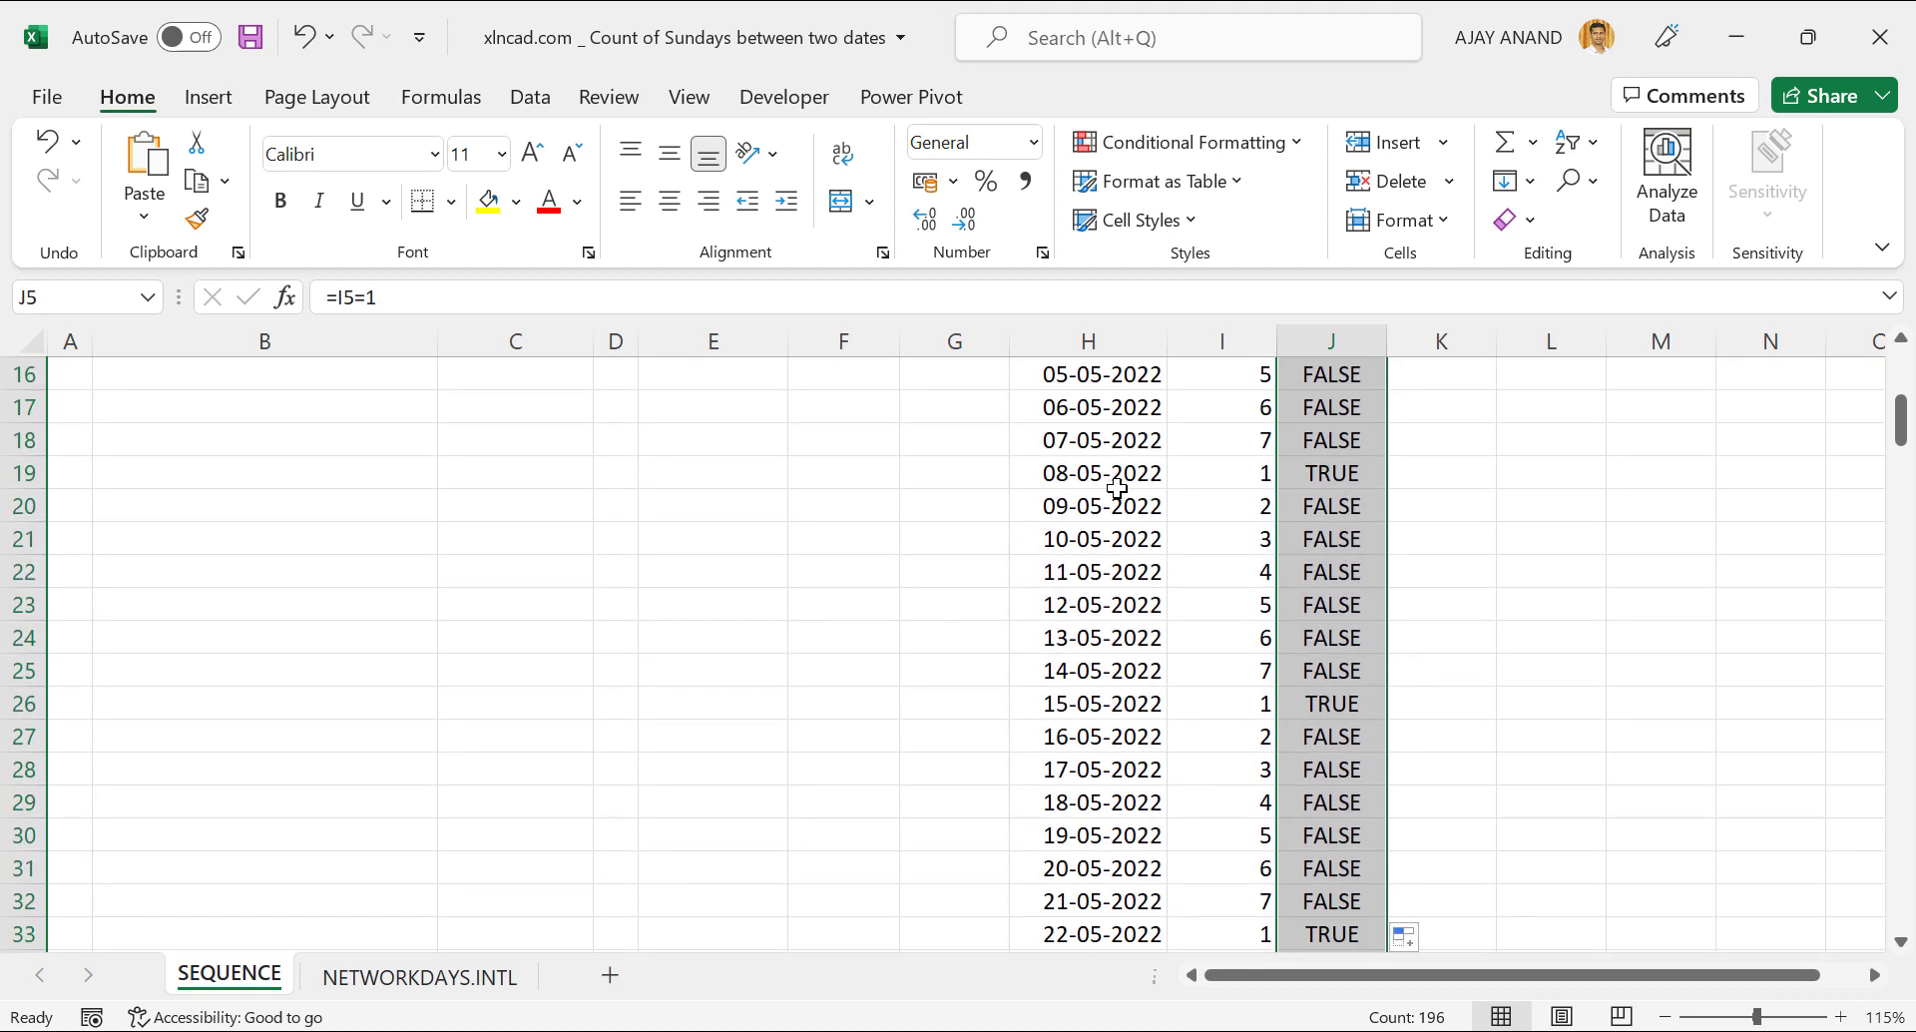
pyautogui.click(1305, 477)
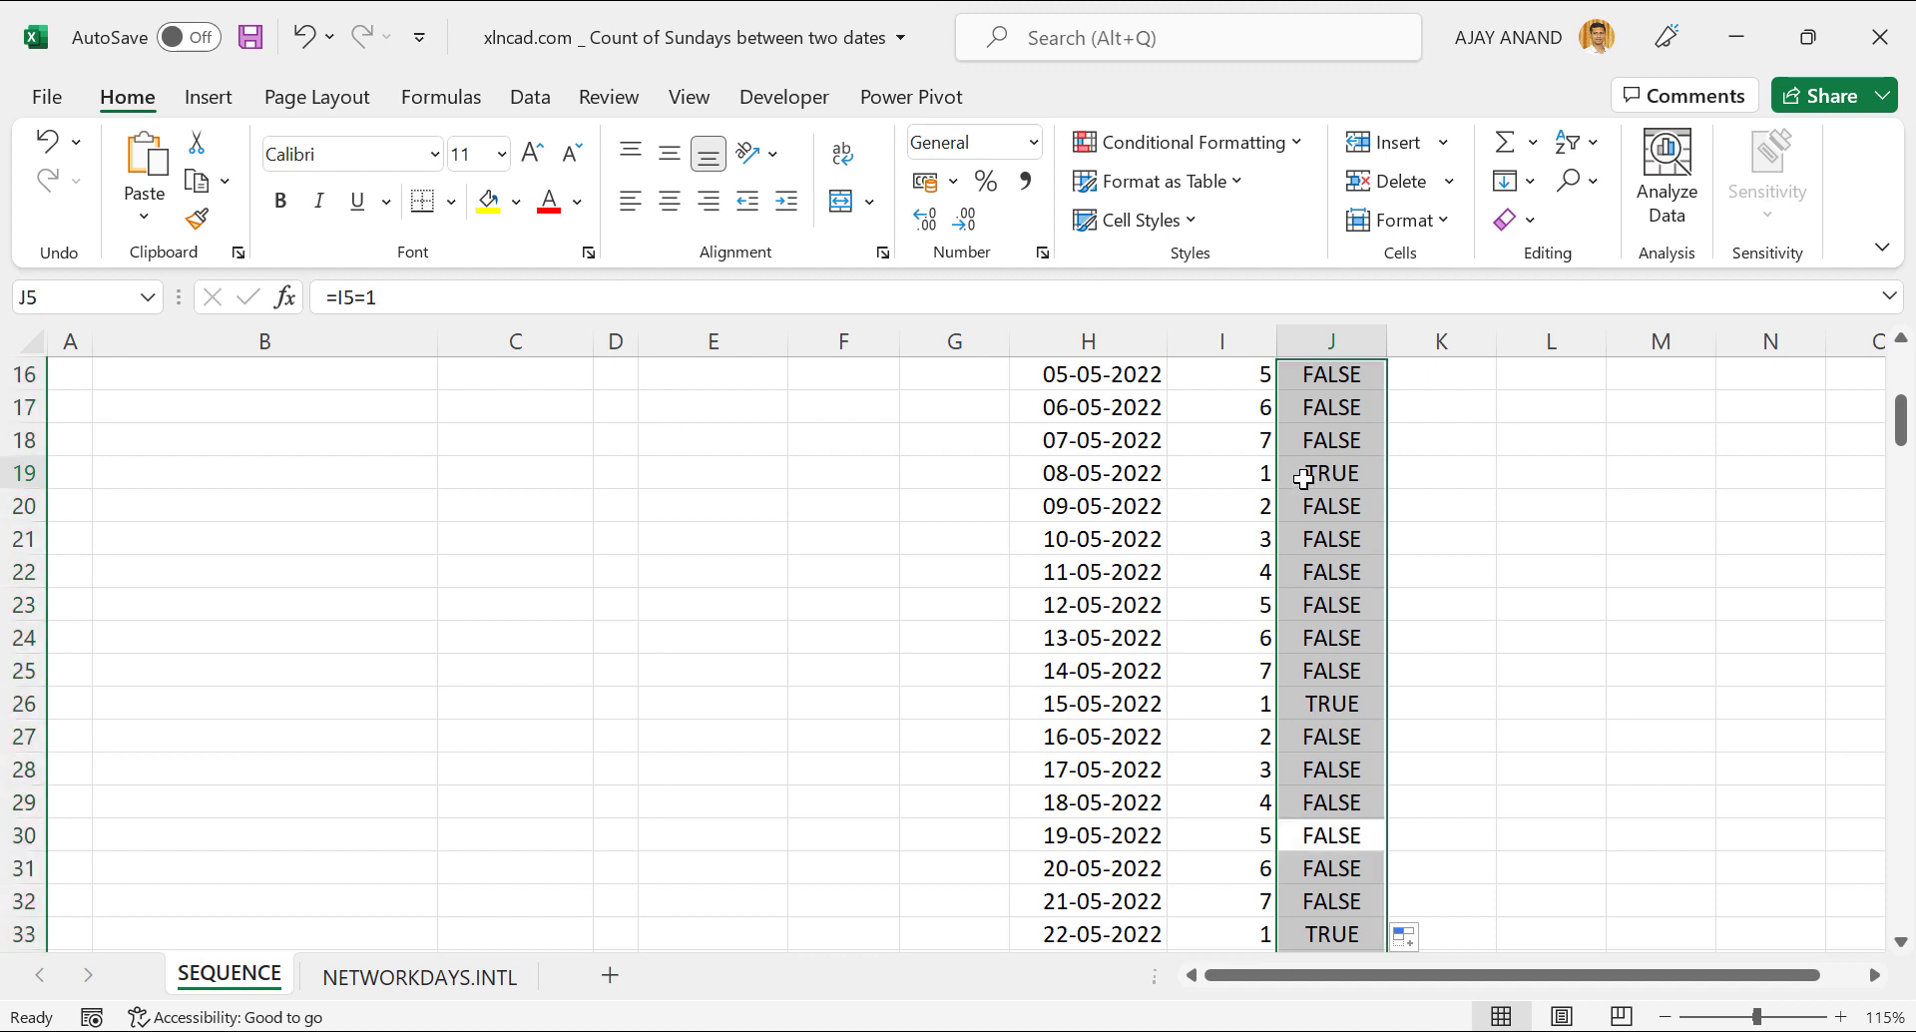
pyautogui.scroll(1, 1294, 581)
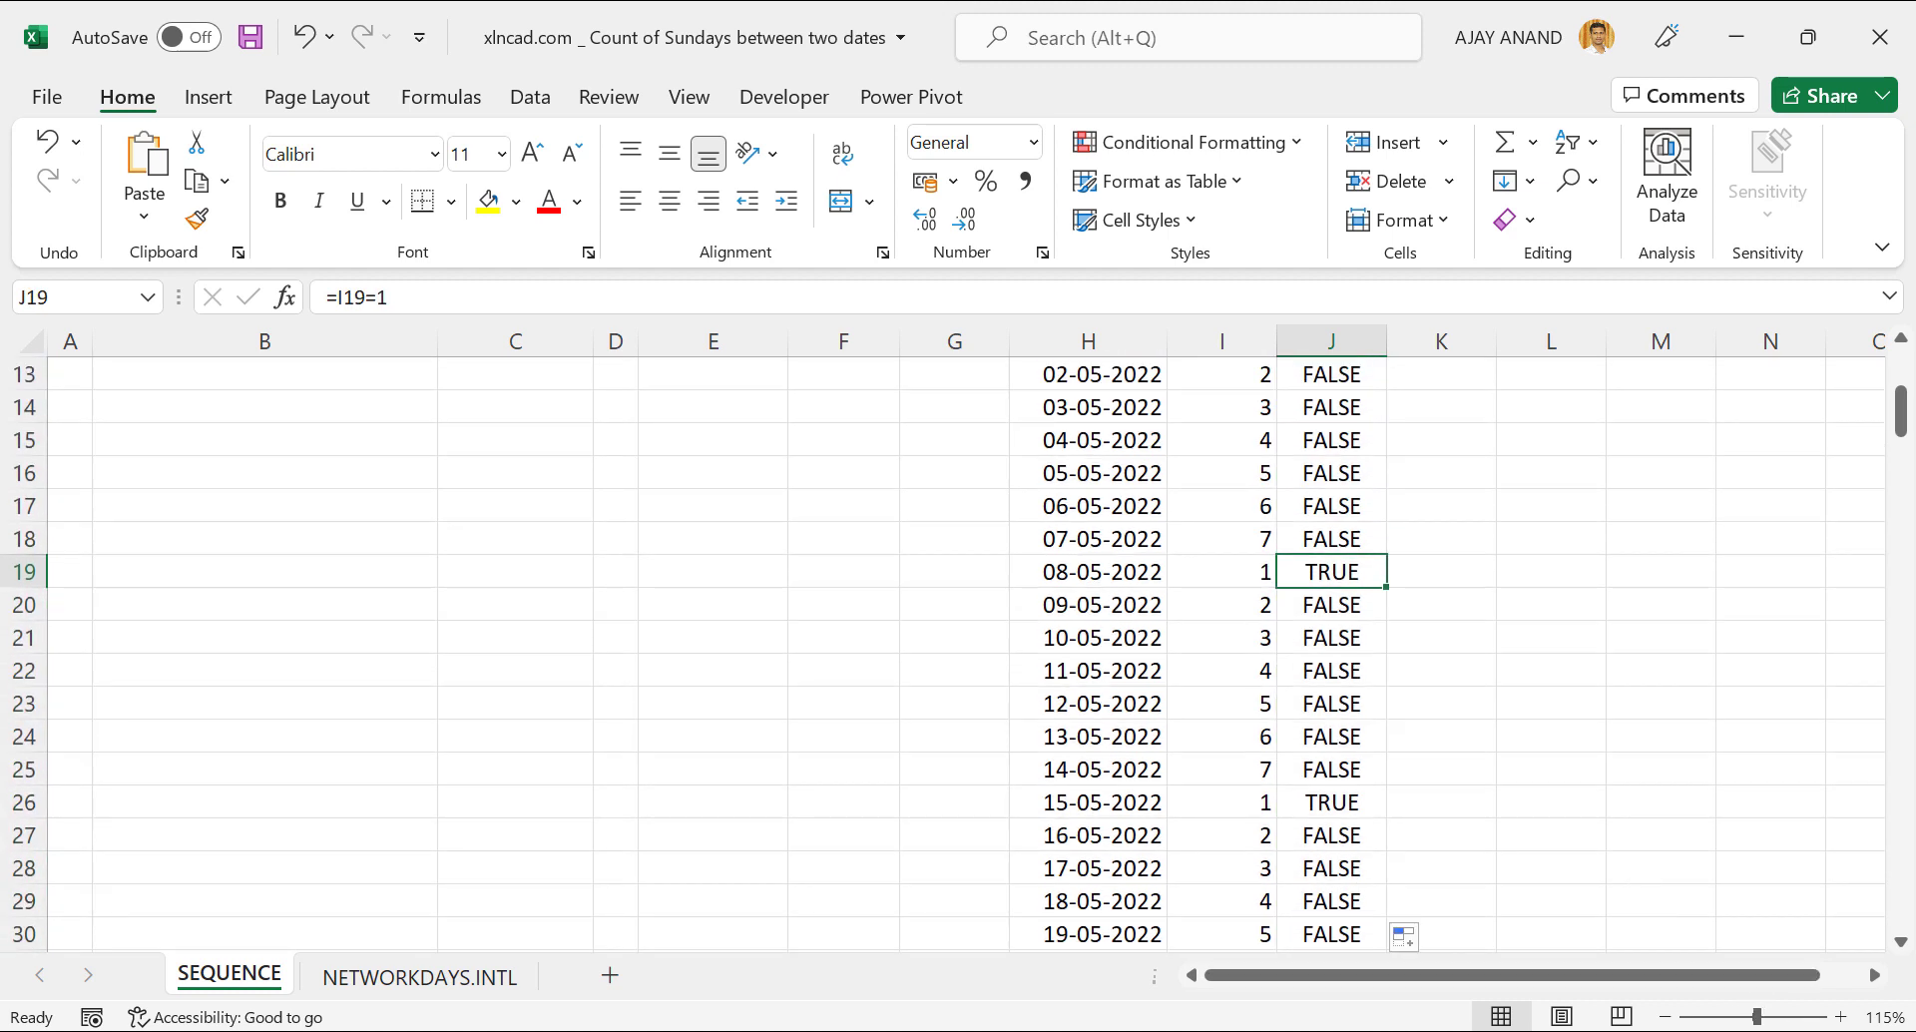
pyautogui.click(1766, 1026)
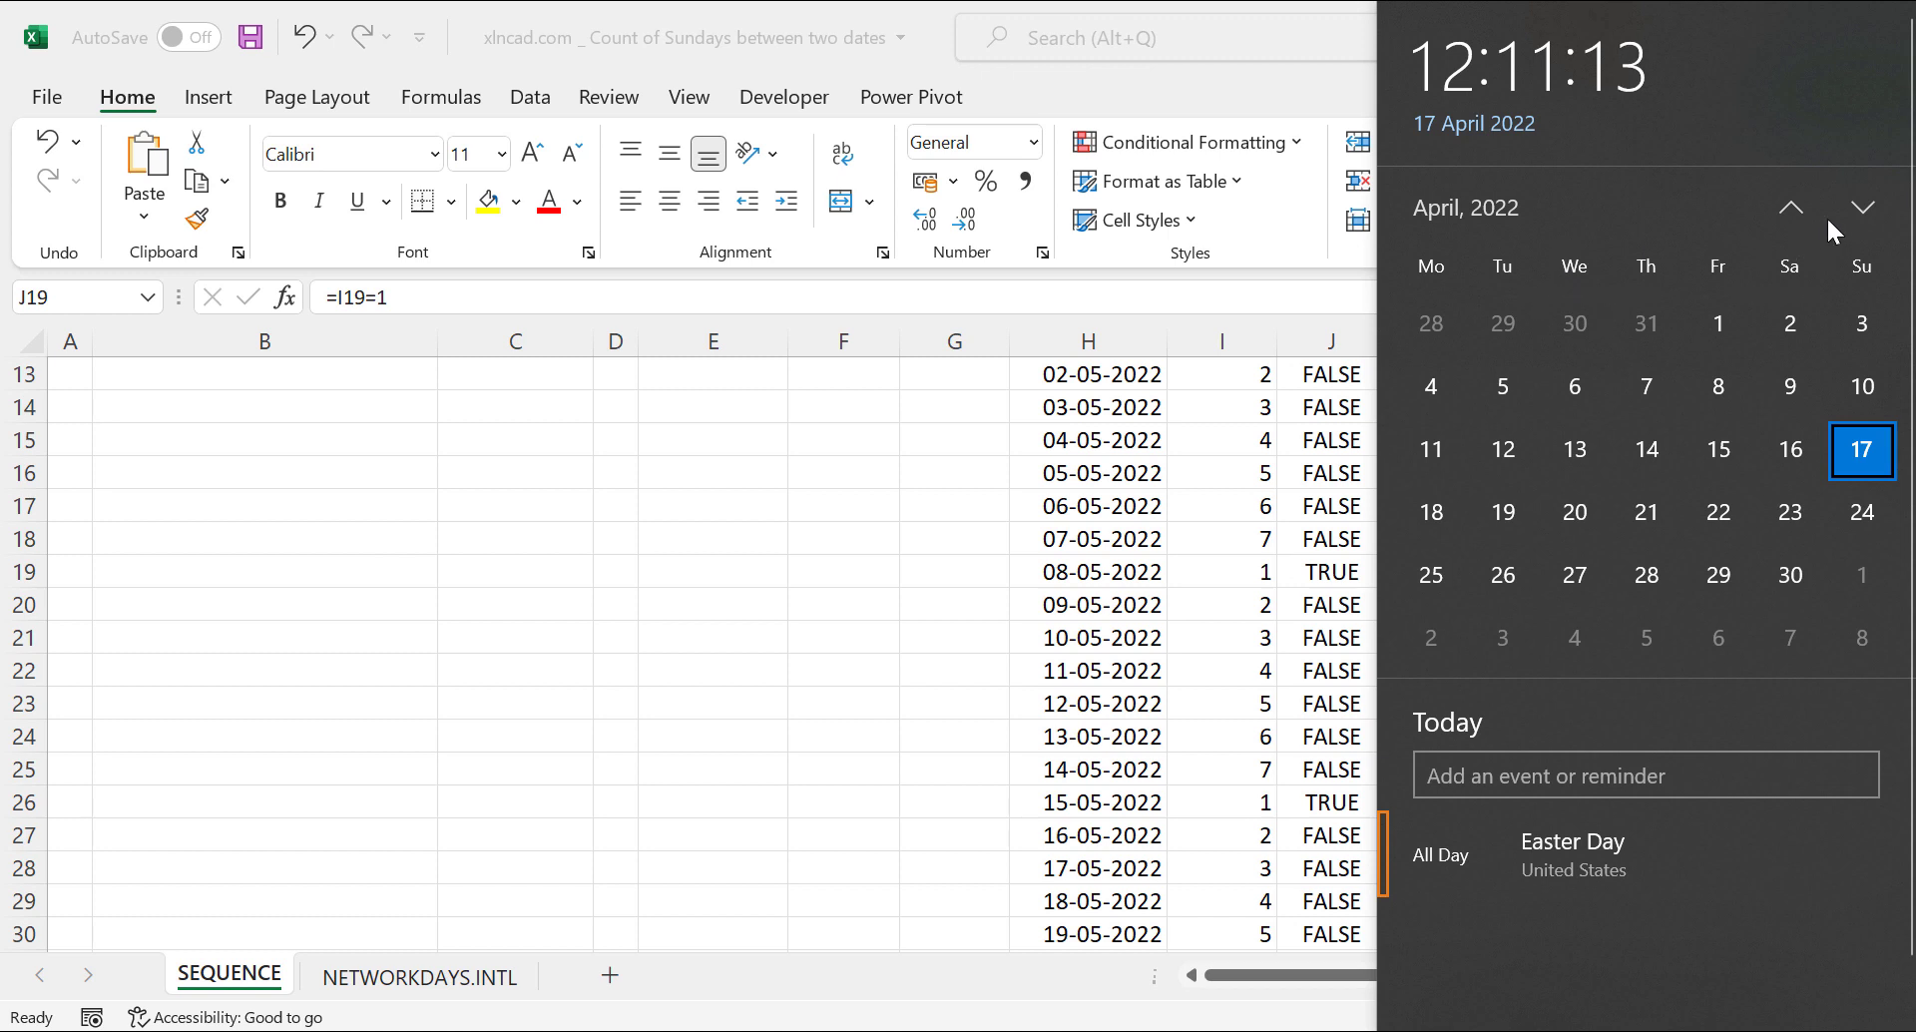
# - Advance the calendar to May 2022, verify 8 May is a Sunday, and return to Excel
pyautogui.click(1862, 209)
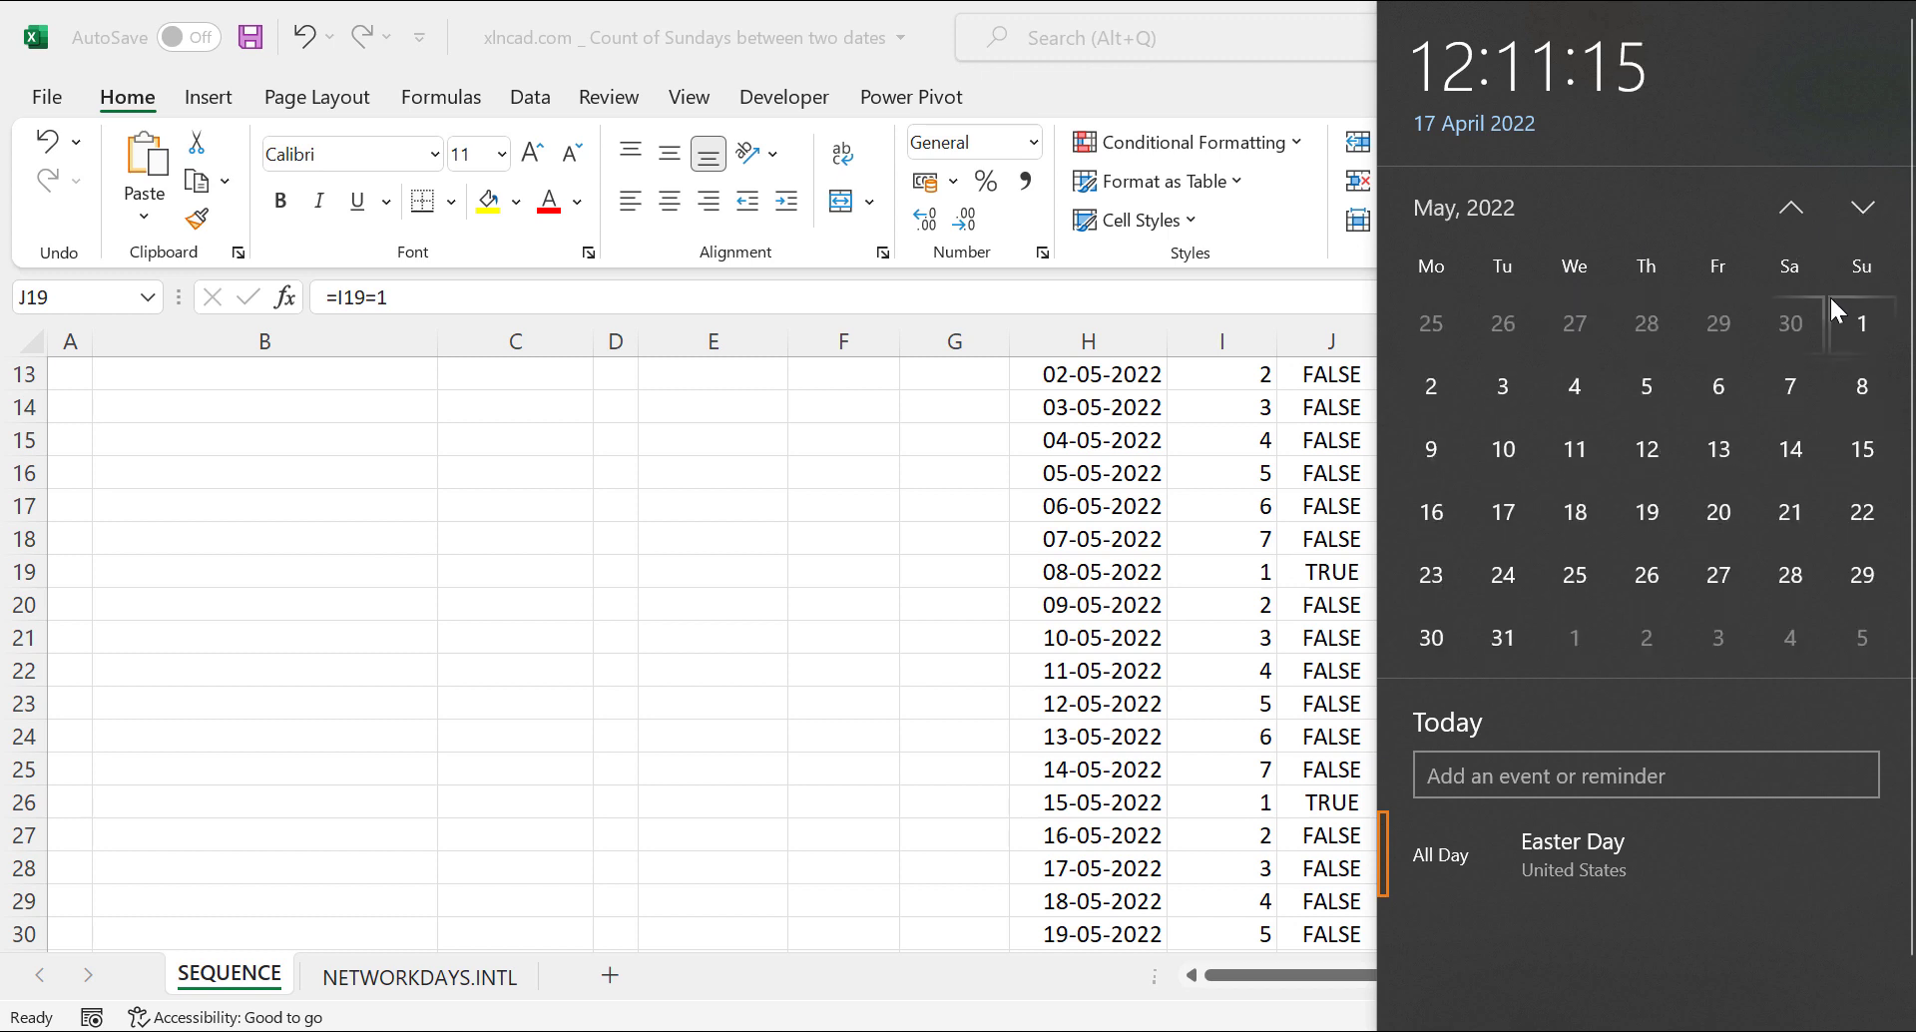
pyautogui.click(1844, 393)
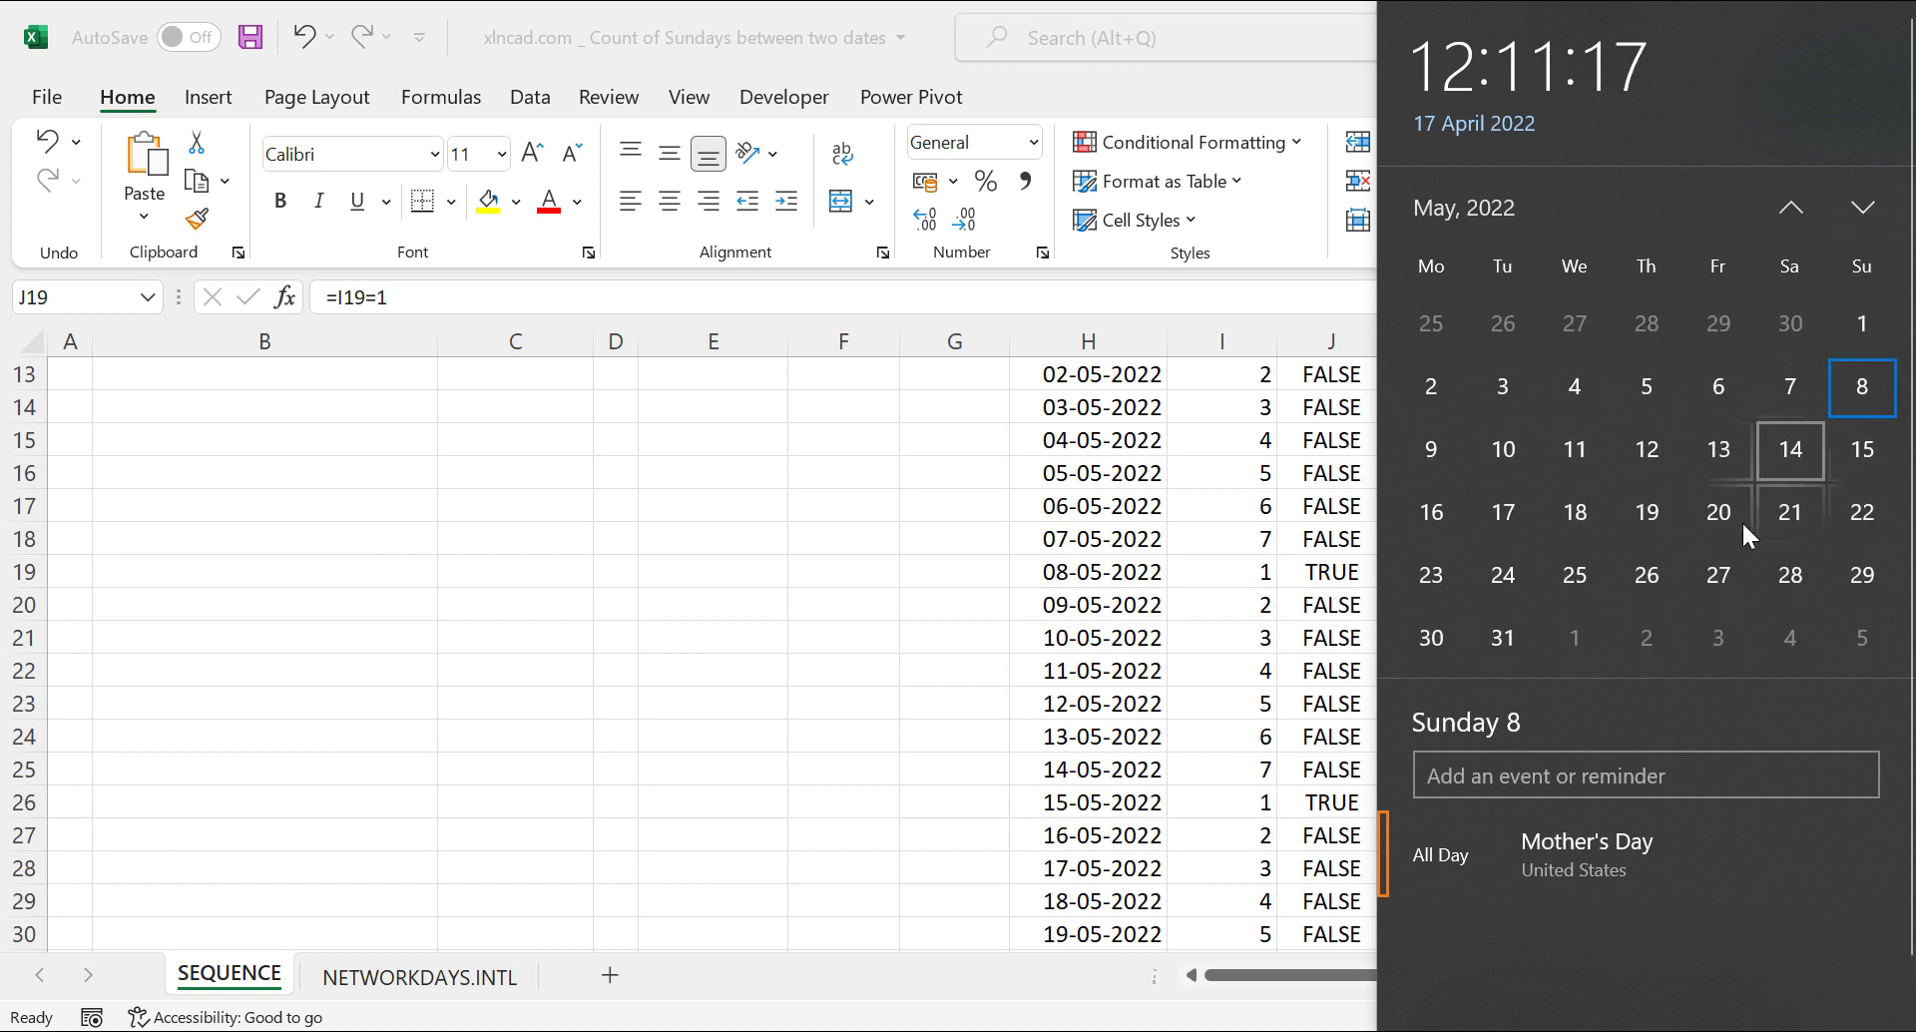
pyautogui.click(1102, 573)
pyautogui.scroll(1, 1377, 639)
pyautogui.scroll(3, 1428, 685)
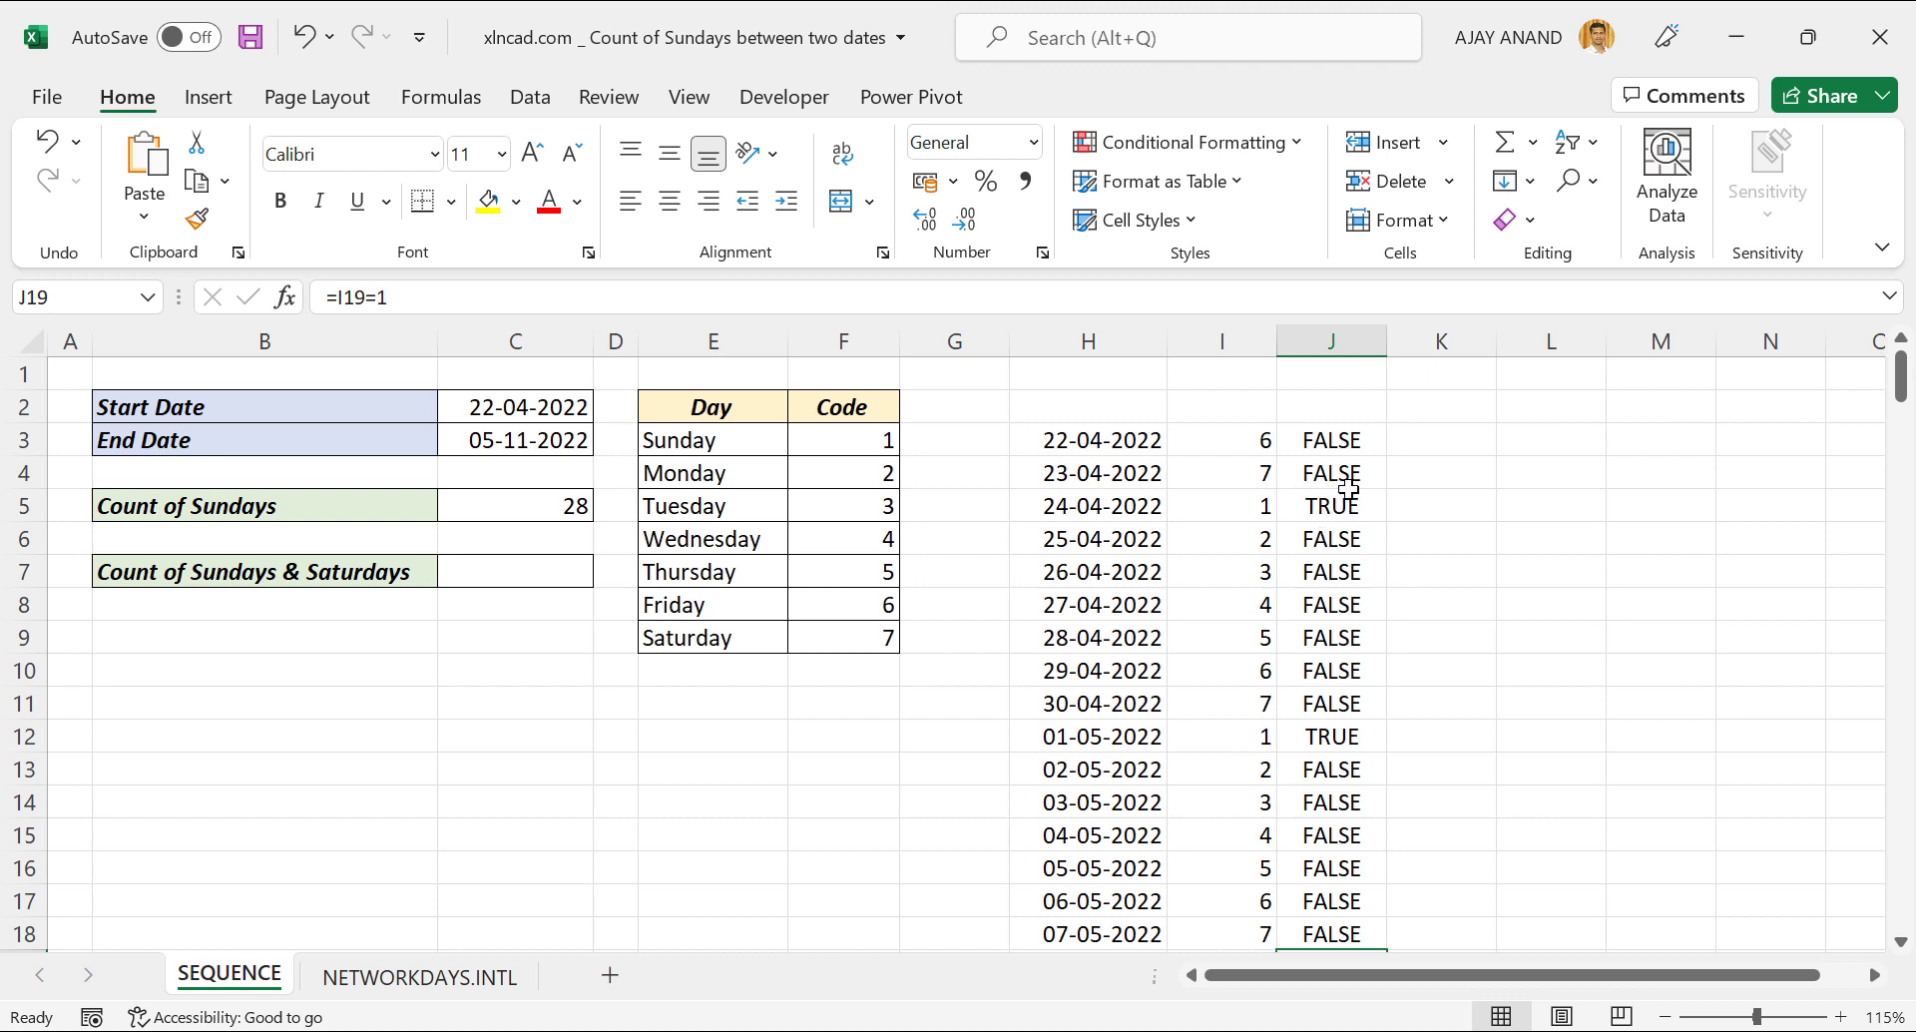
# - Enter =J3*1 in K3 and fill it down column K as 1/0 Sunday flags
pyautogui.click(1410, 446)
pyautogui.write('=')
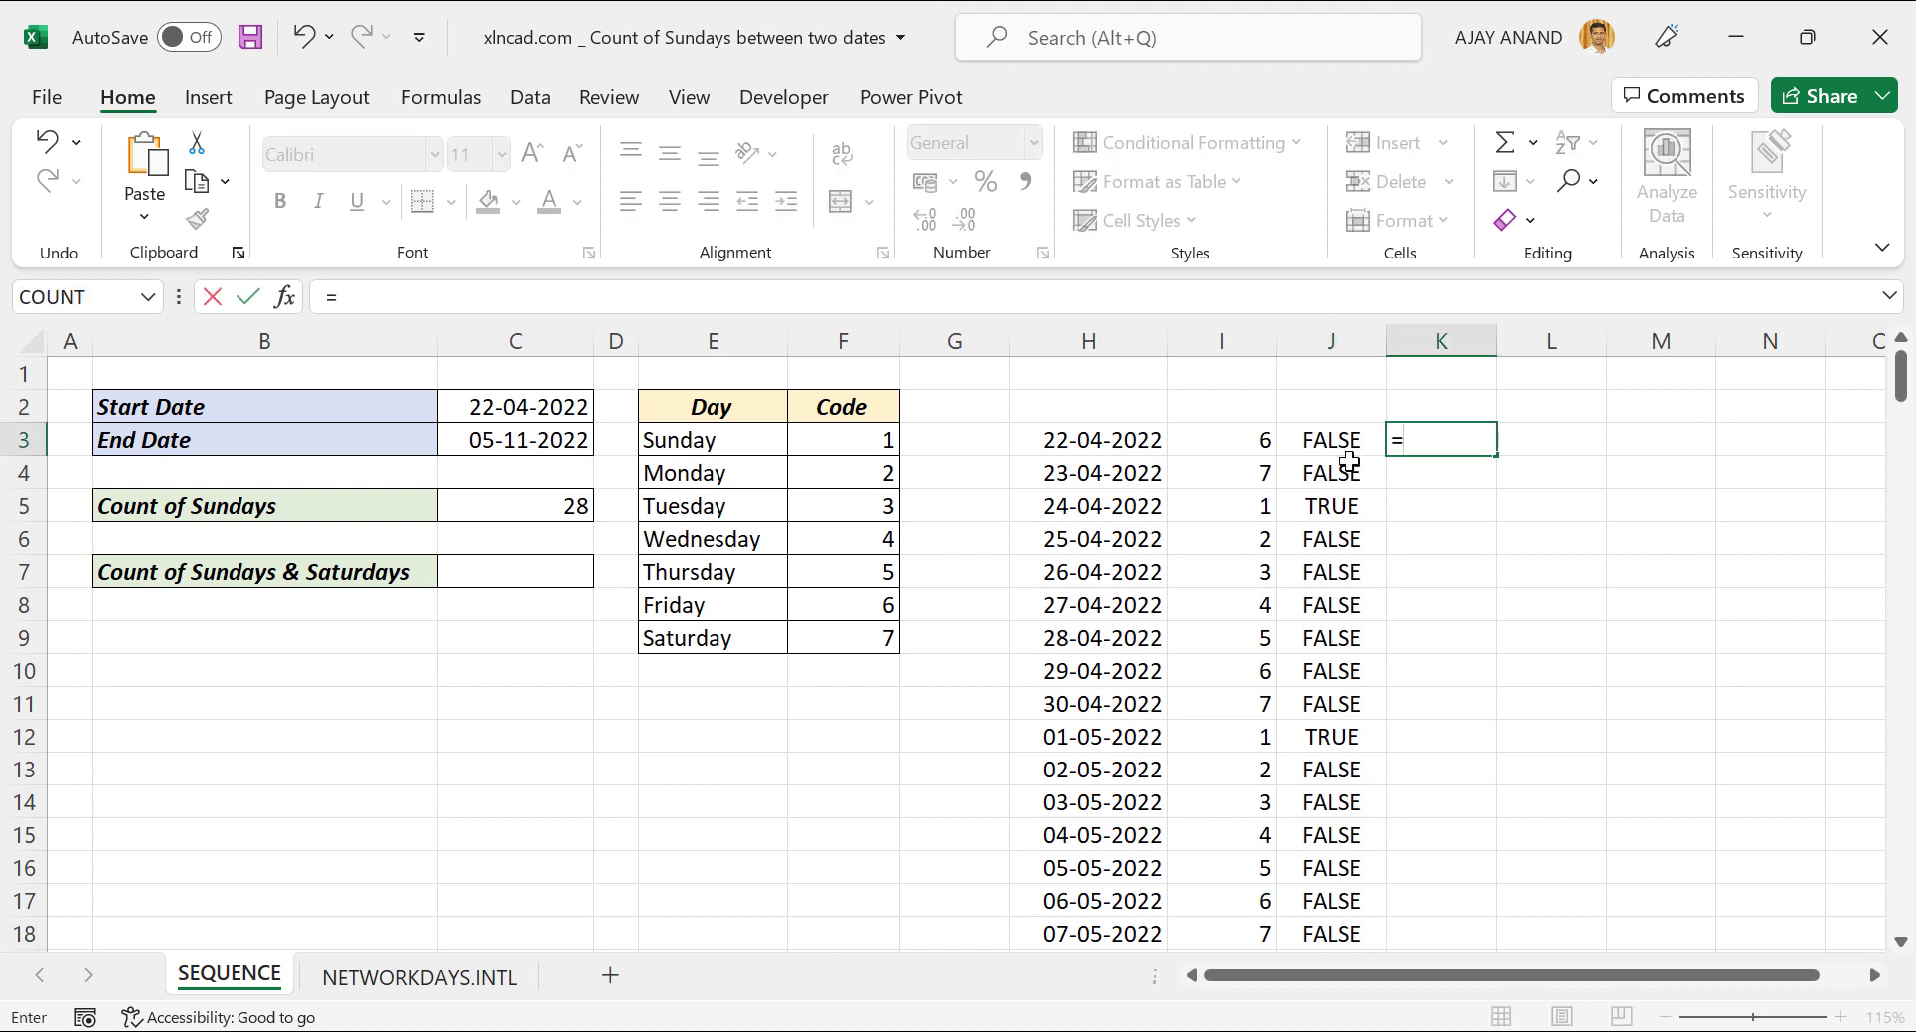
pyautogui.click(1337, 444)
pyautogui.write('*')
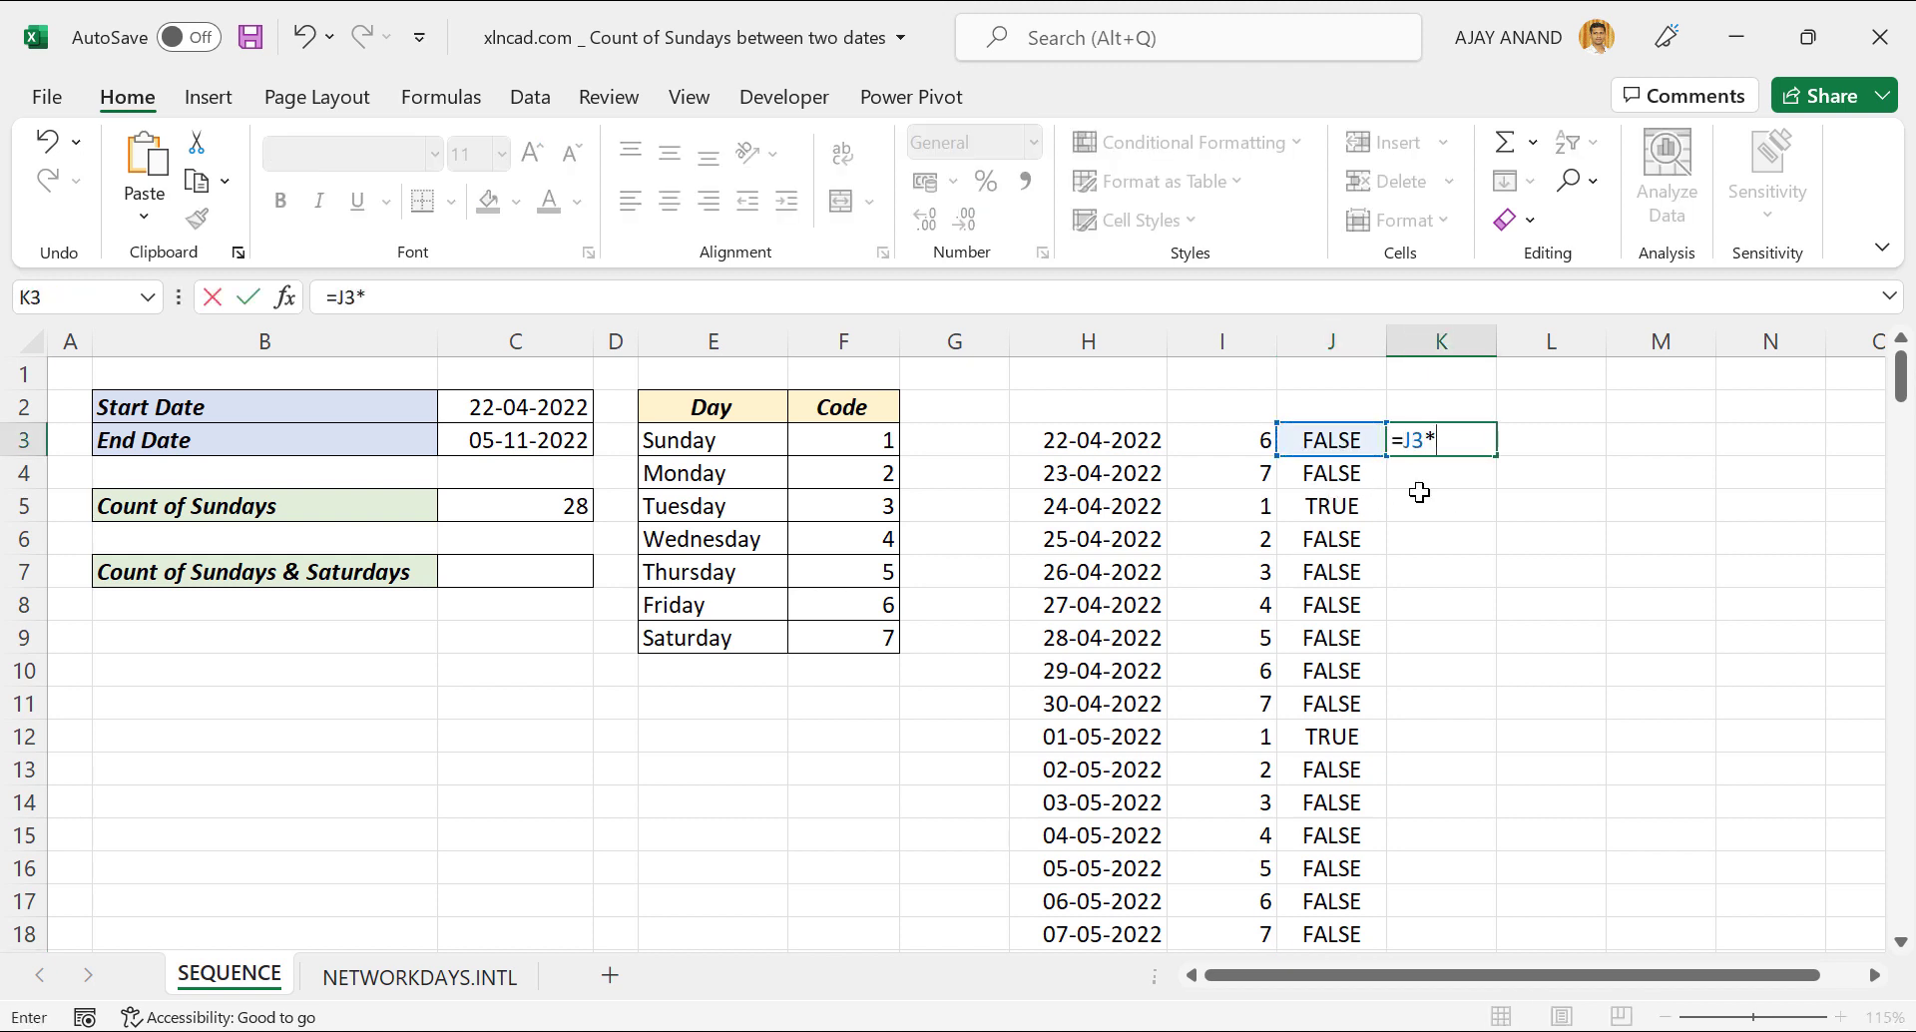
pyautogui.write('1')
pyautogui.press('Return')
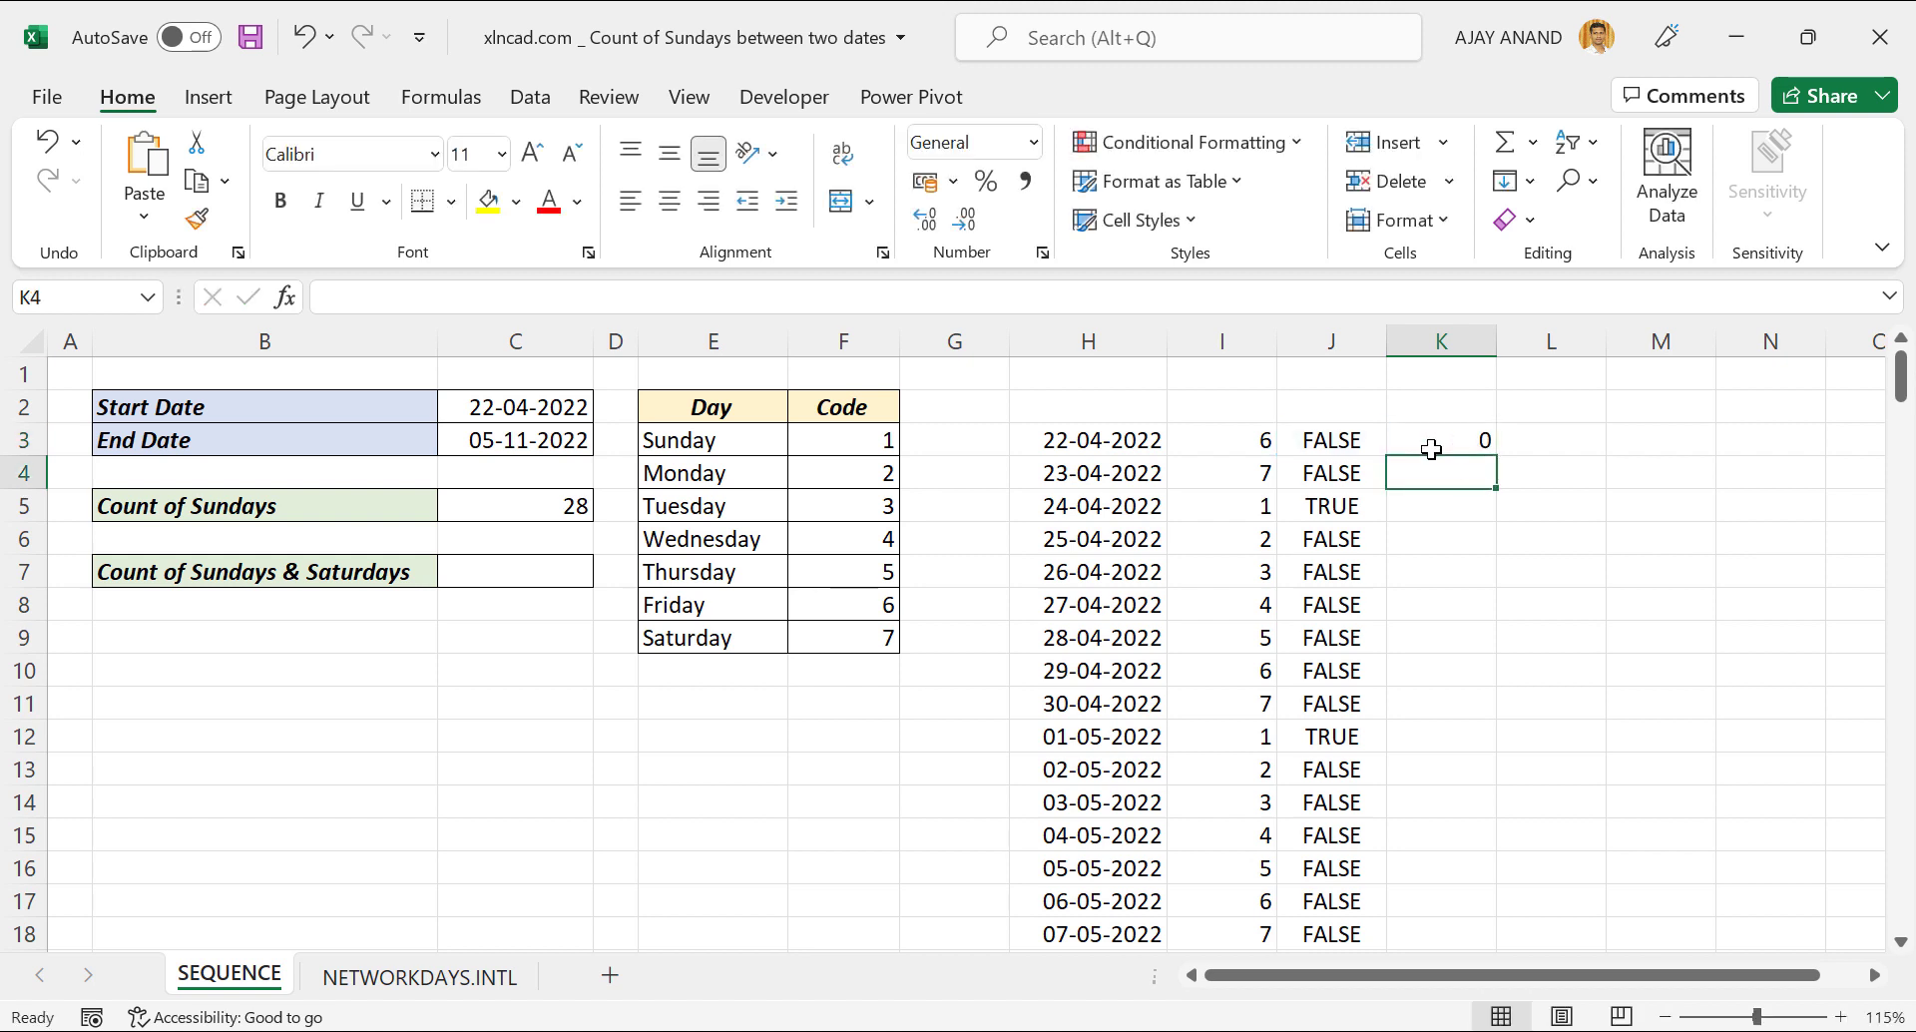
pyautogui.click(1465, 444)
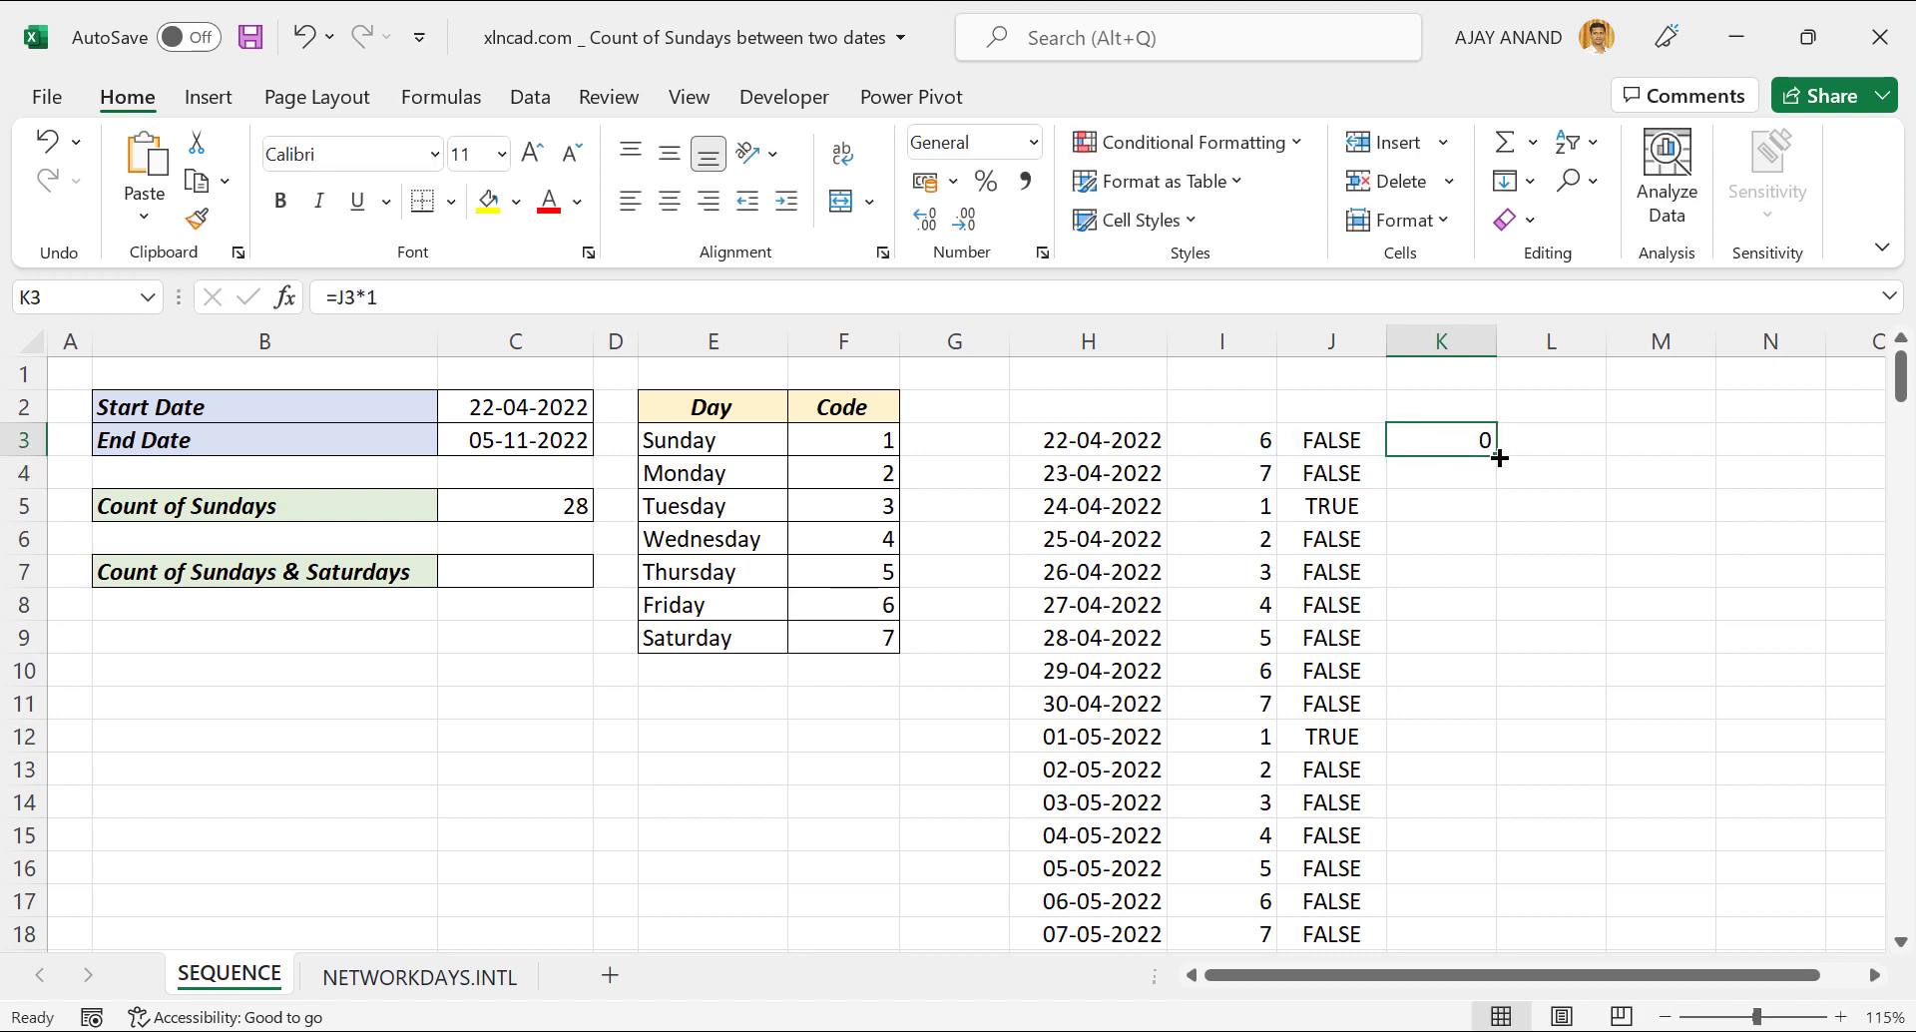
pyautogui.doubleClick(1500, 457)
pyautogui.click(1467, 444)
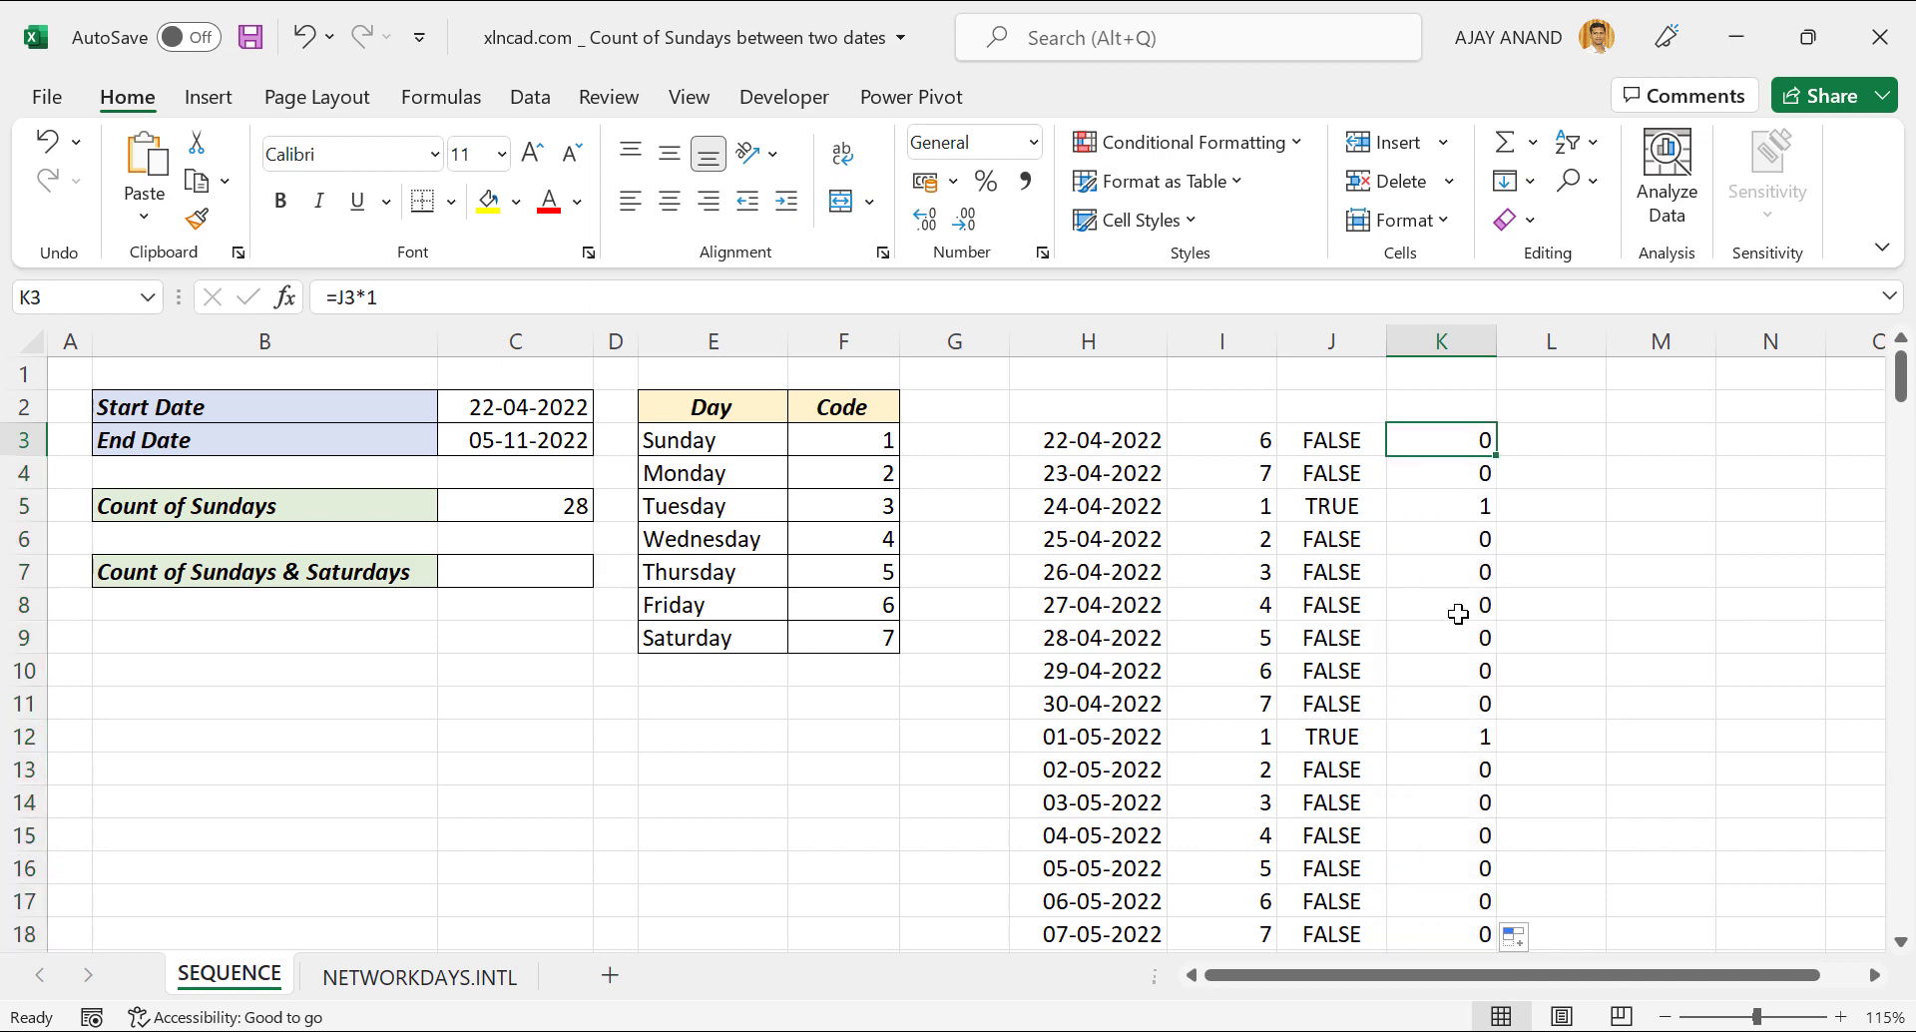
pyautogui.scroll(-4, 1457, 638)
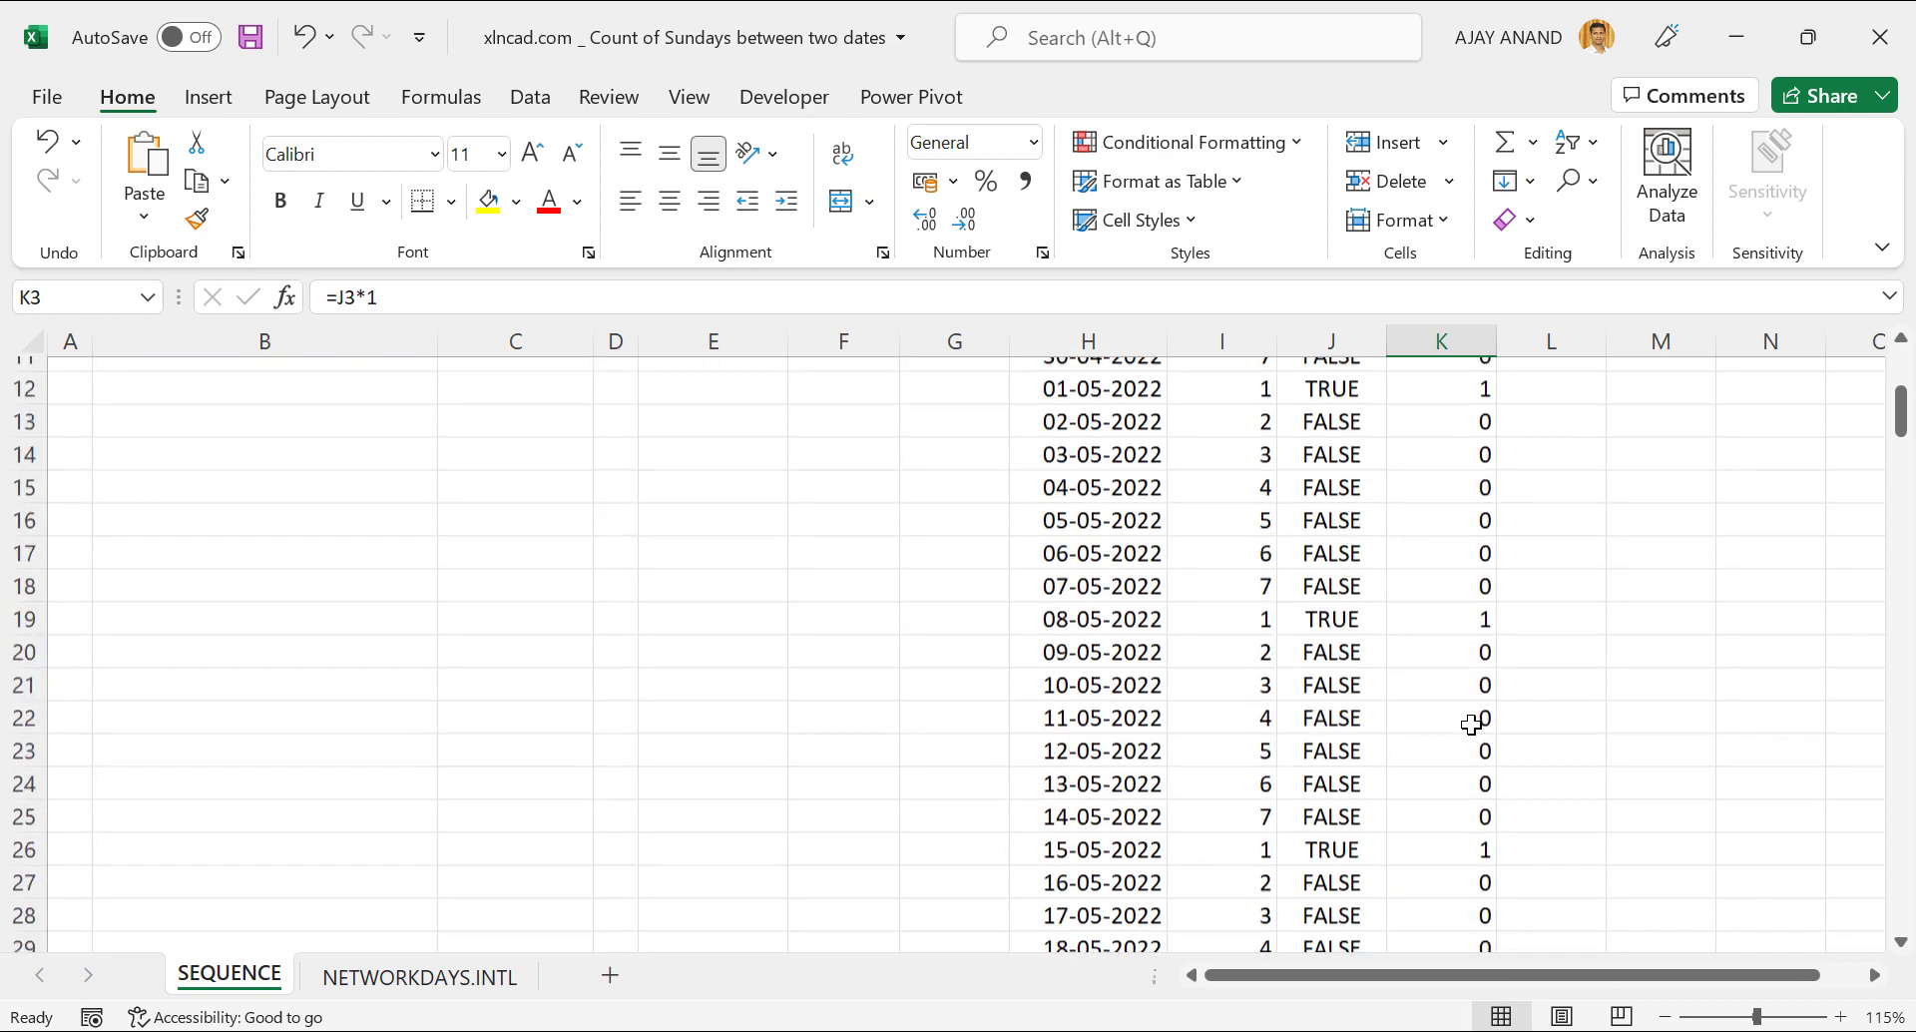
pyautogui.scroll(4, 1459, 689)
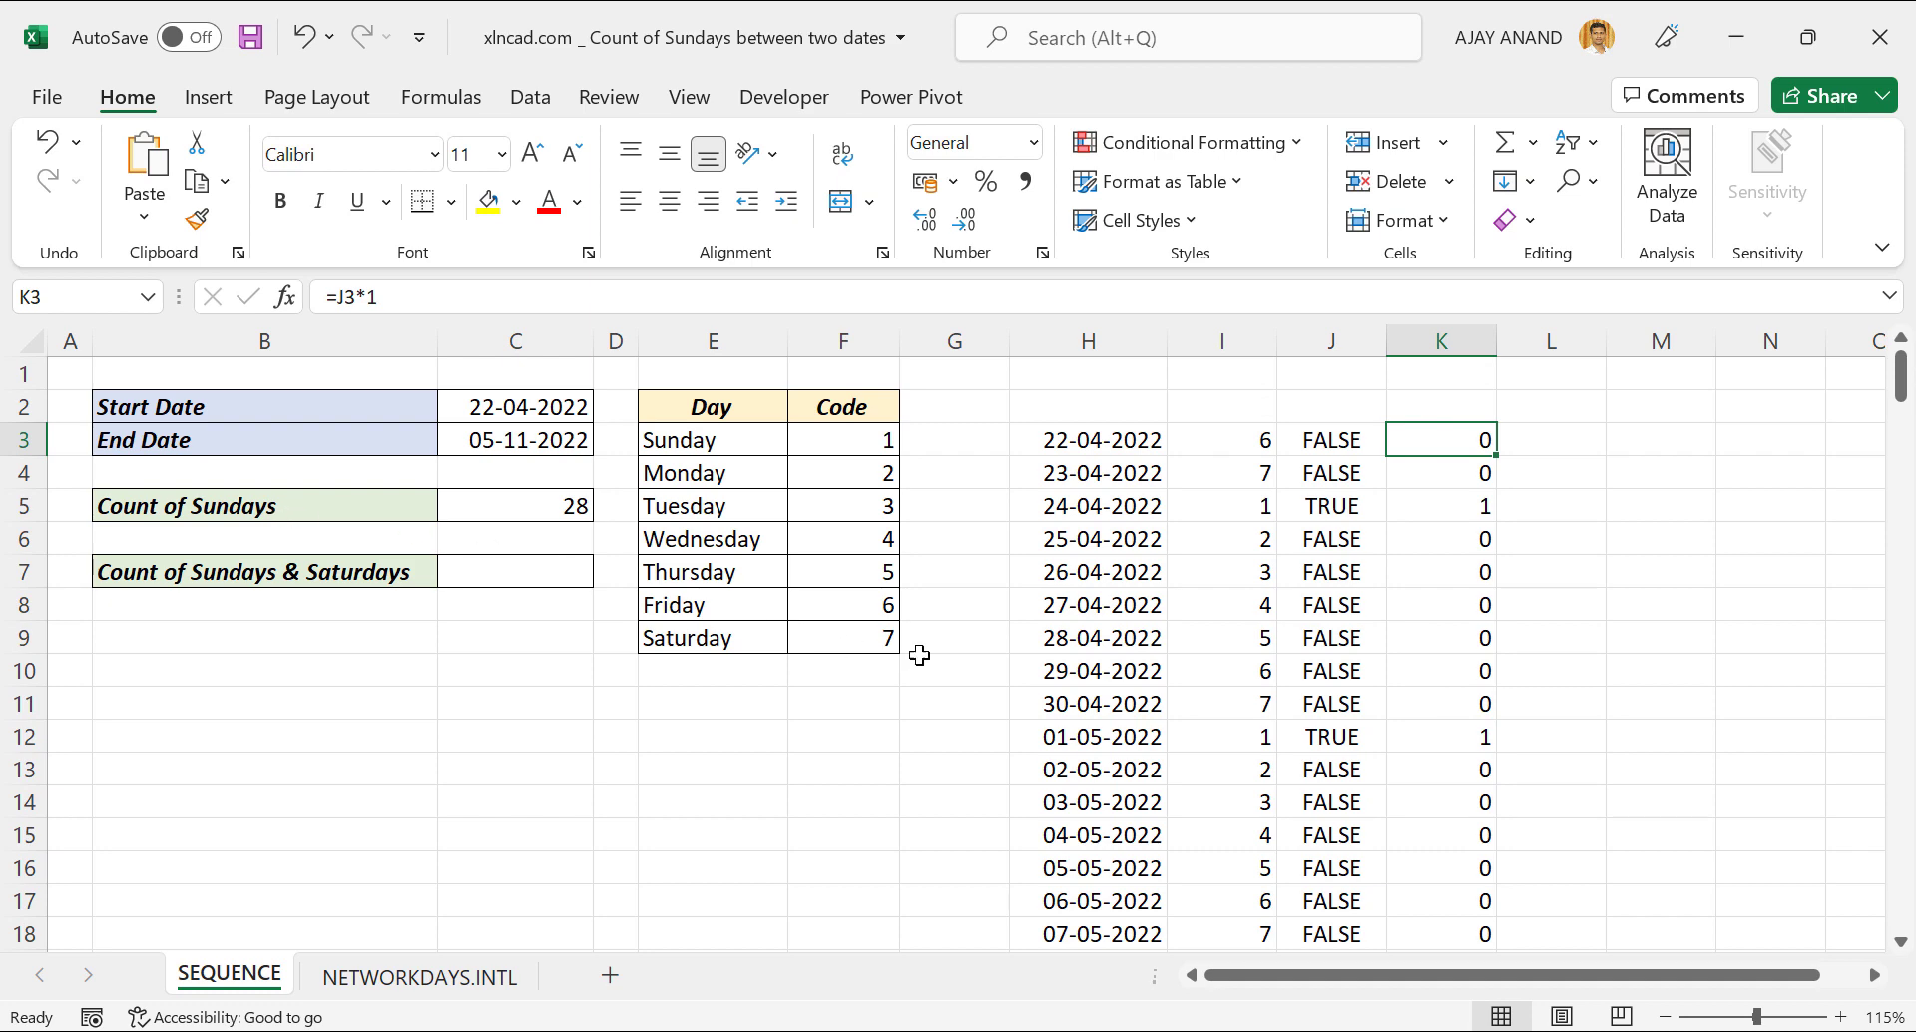
pyautogui.click(1552, 445)
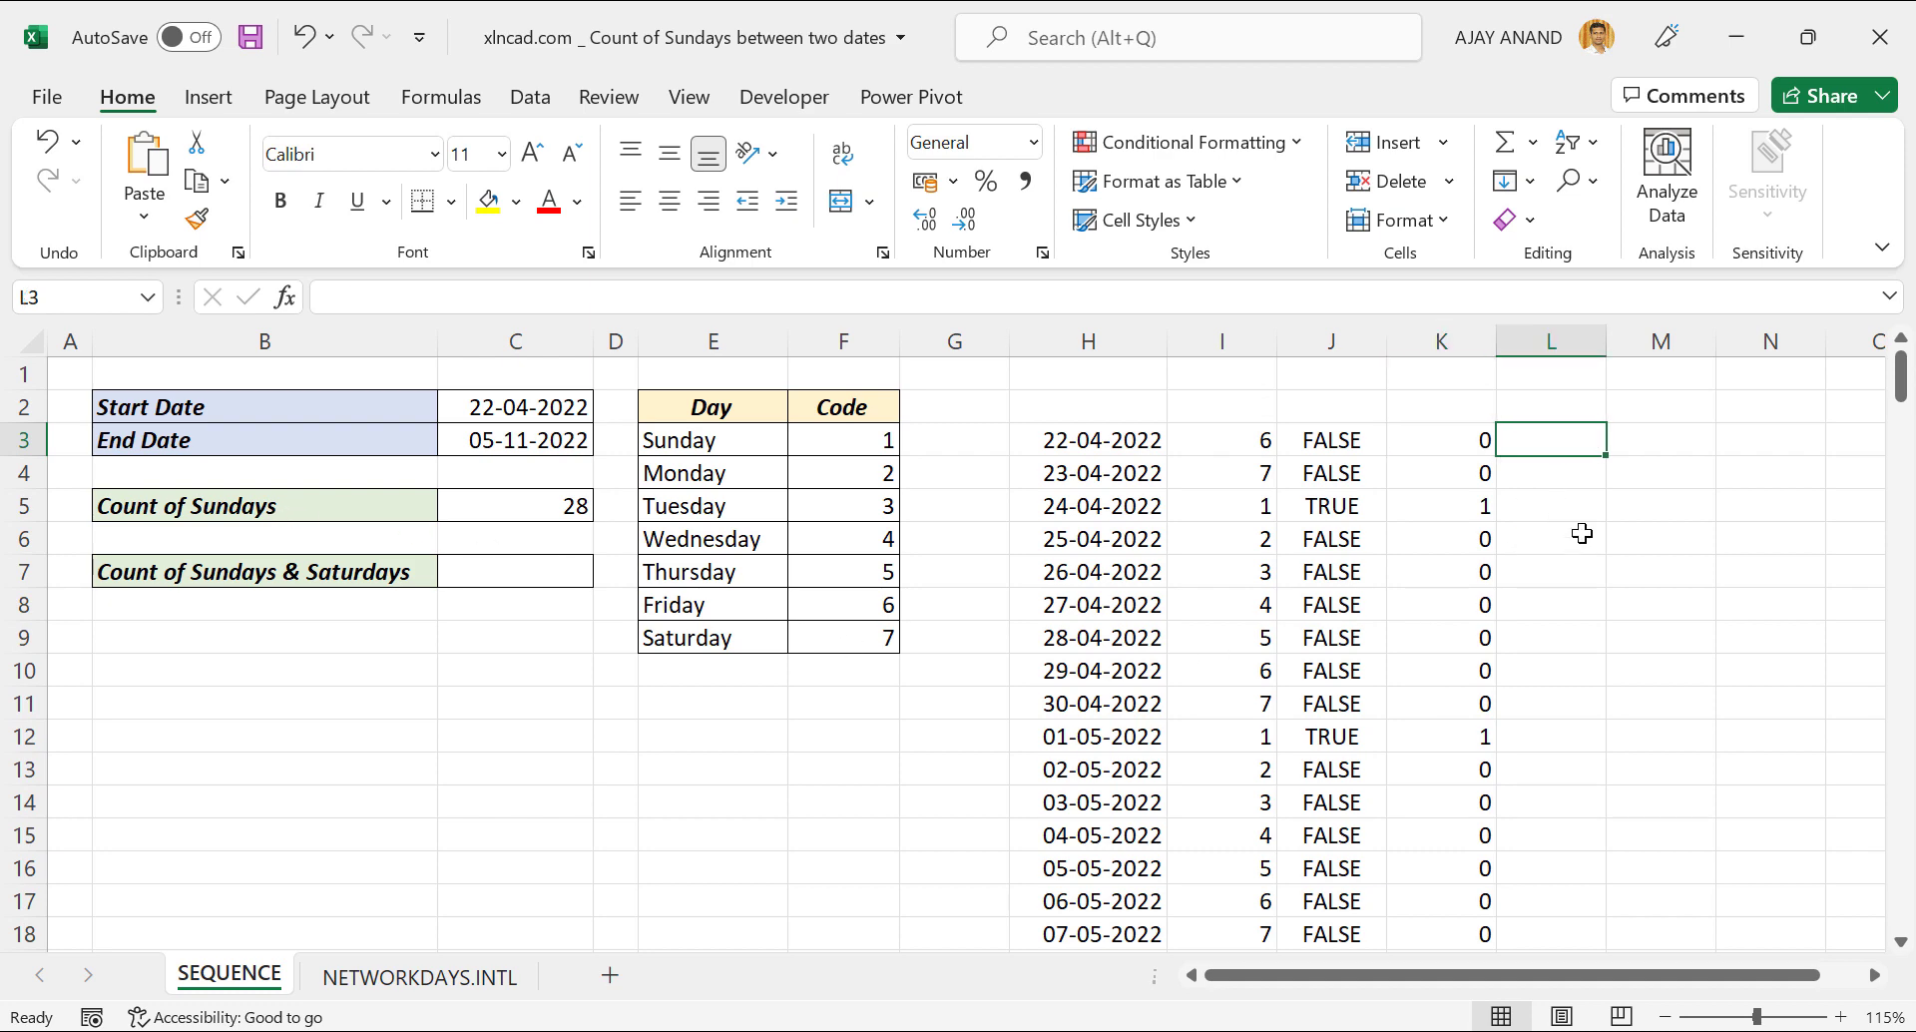
# - Enter =SUM(K3:K200) in L3, confirming the total of 28 Sundays
pyautogui.write('=SUM')
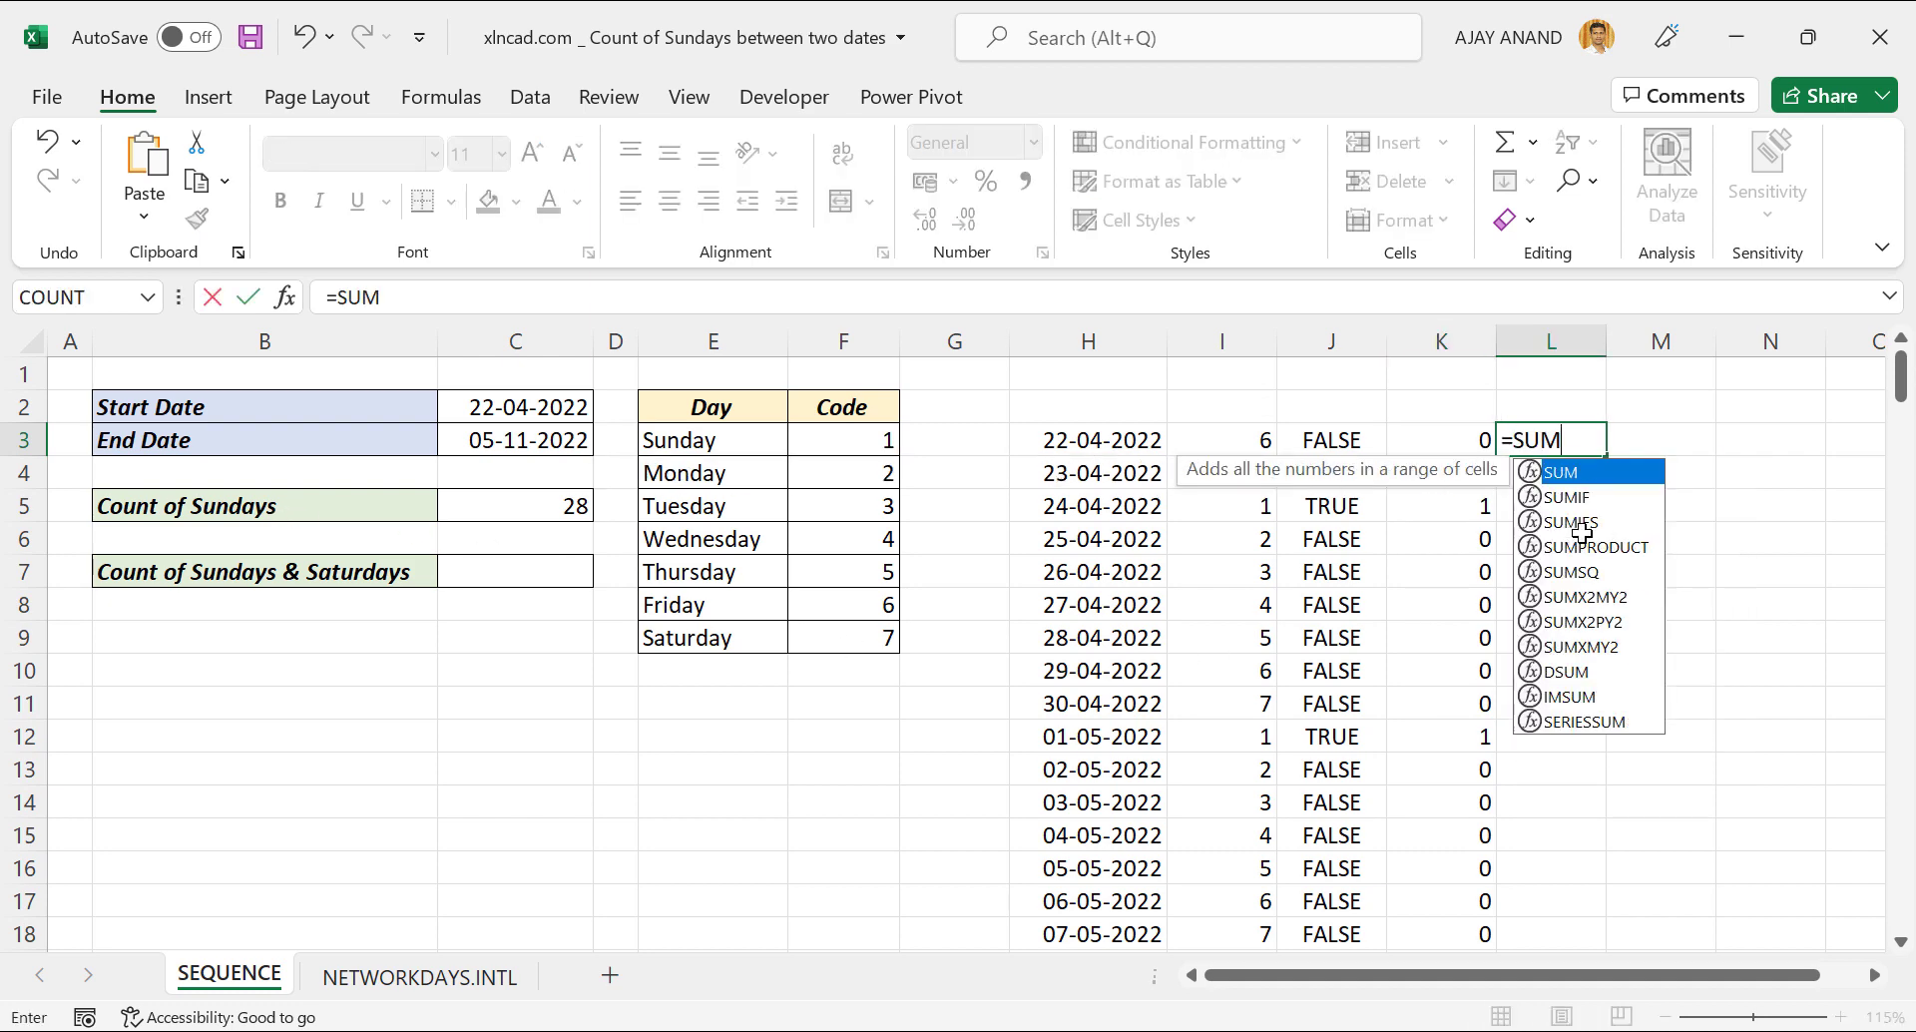
pyautogui.write('(')
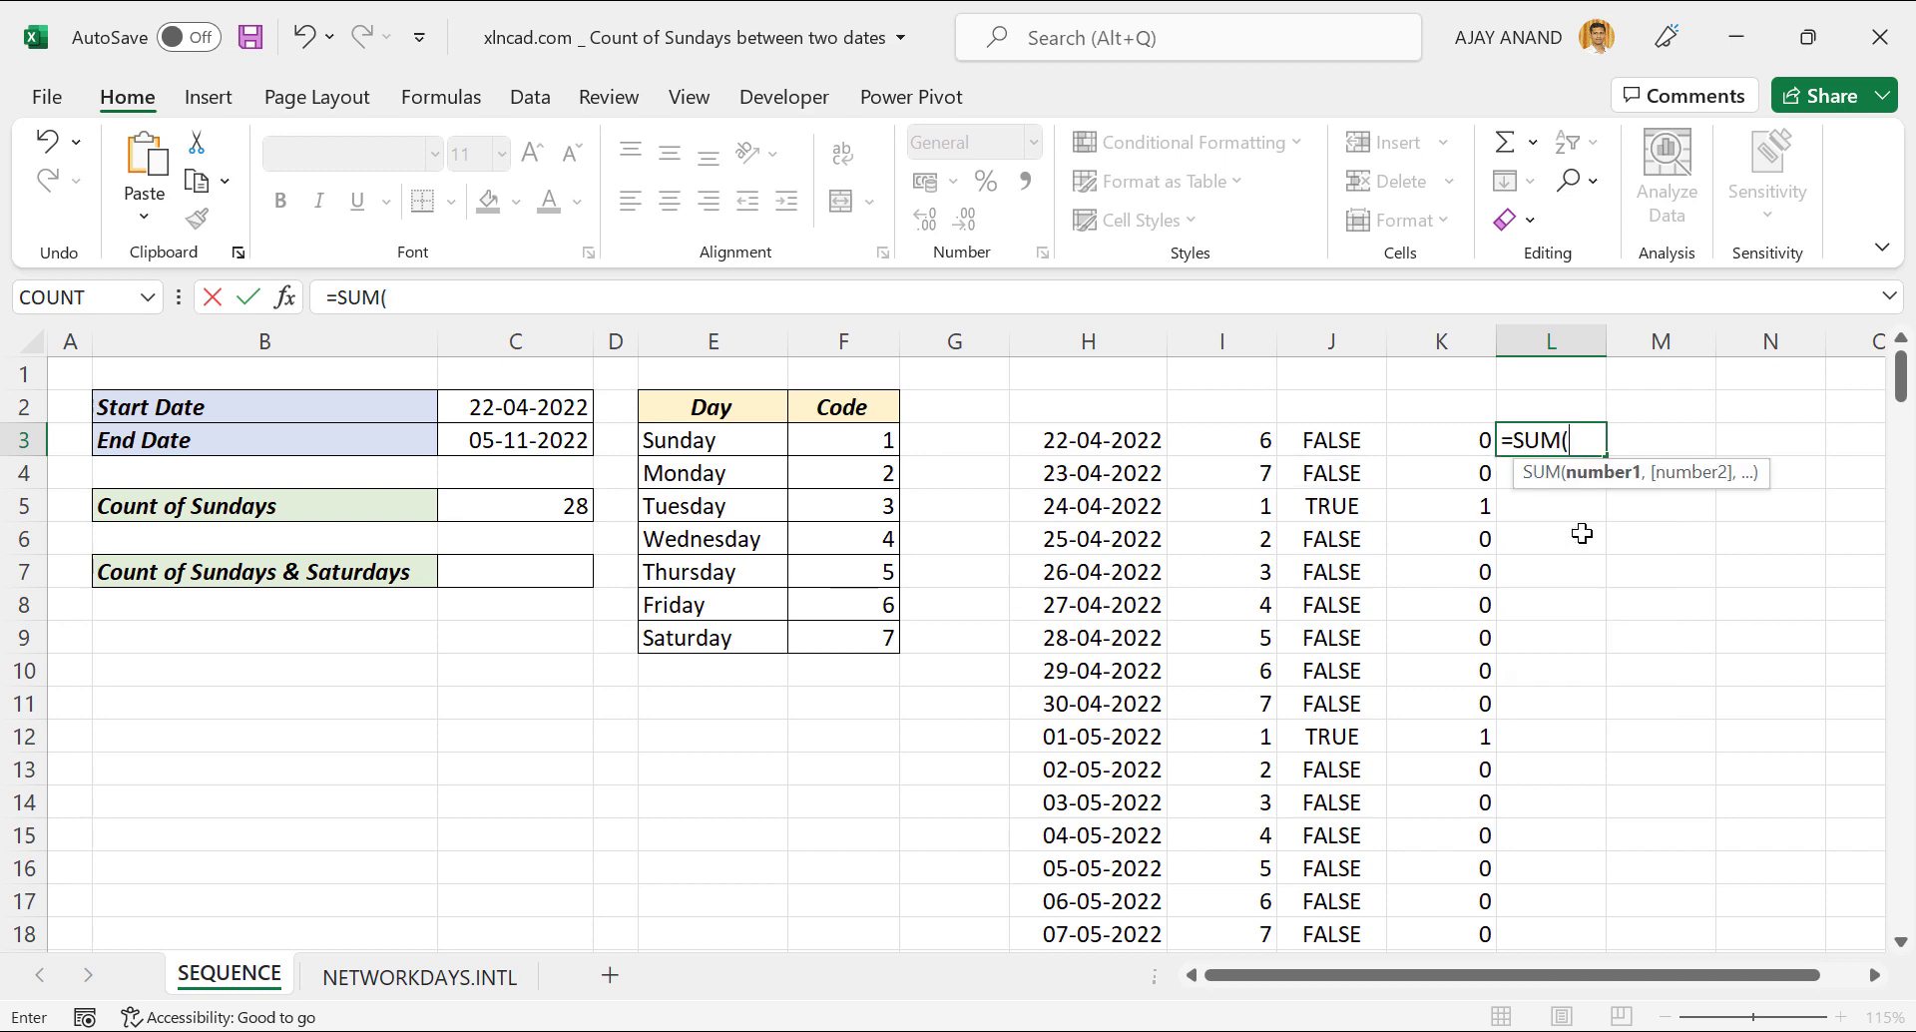
pyautogui.click(1433, 440)
pyautogui.hotkey('ctrl', 'shift', 'Down')
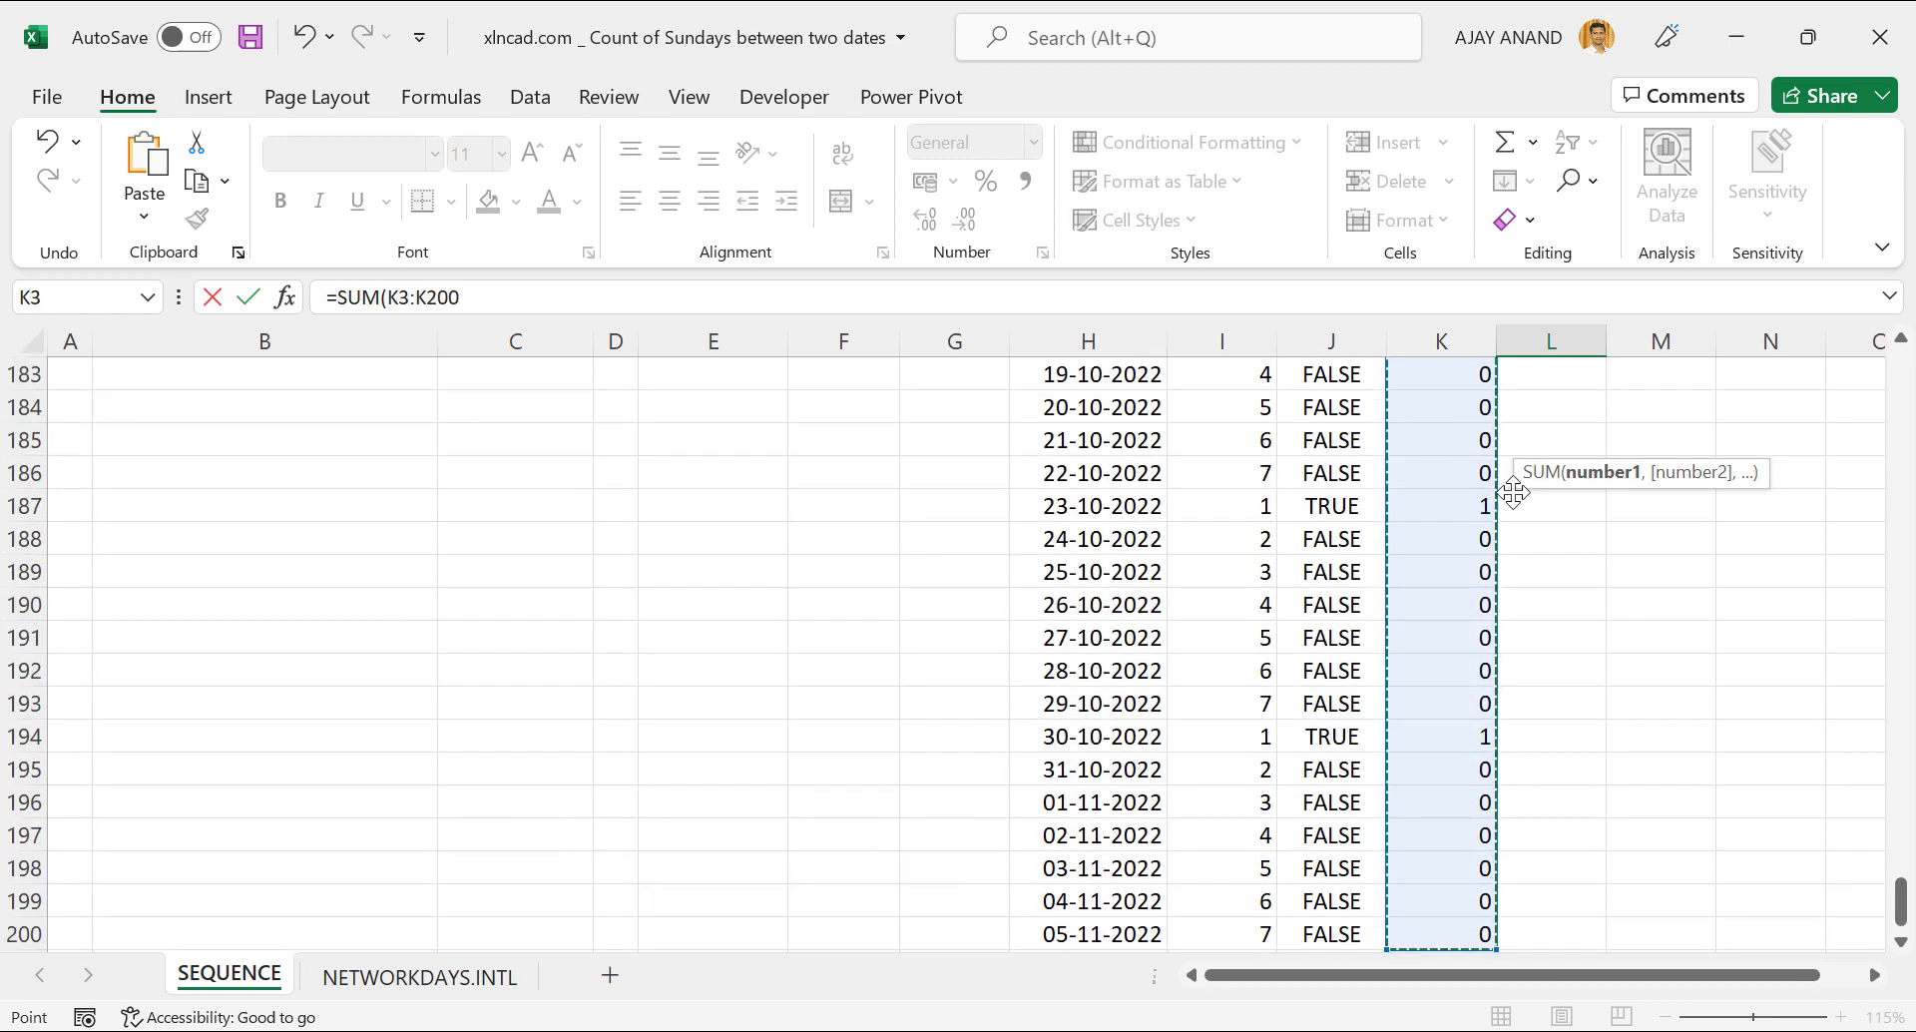
pyautogui.scroll(-1, 1456, 464)
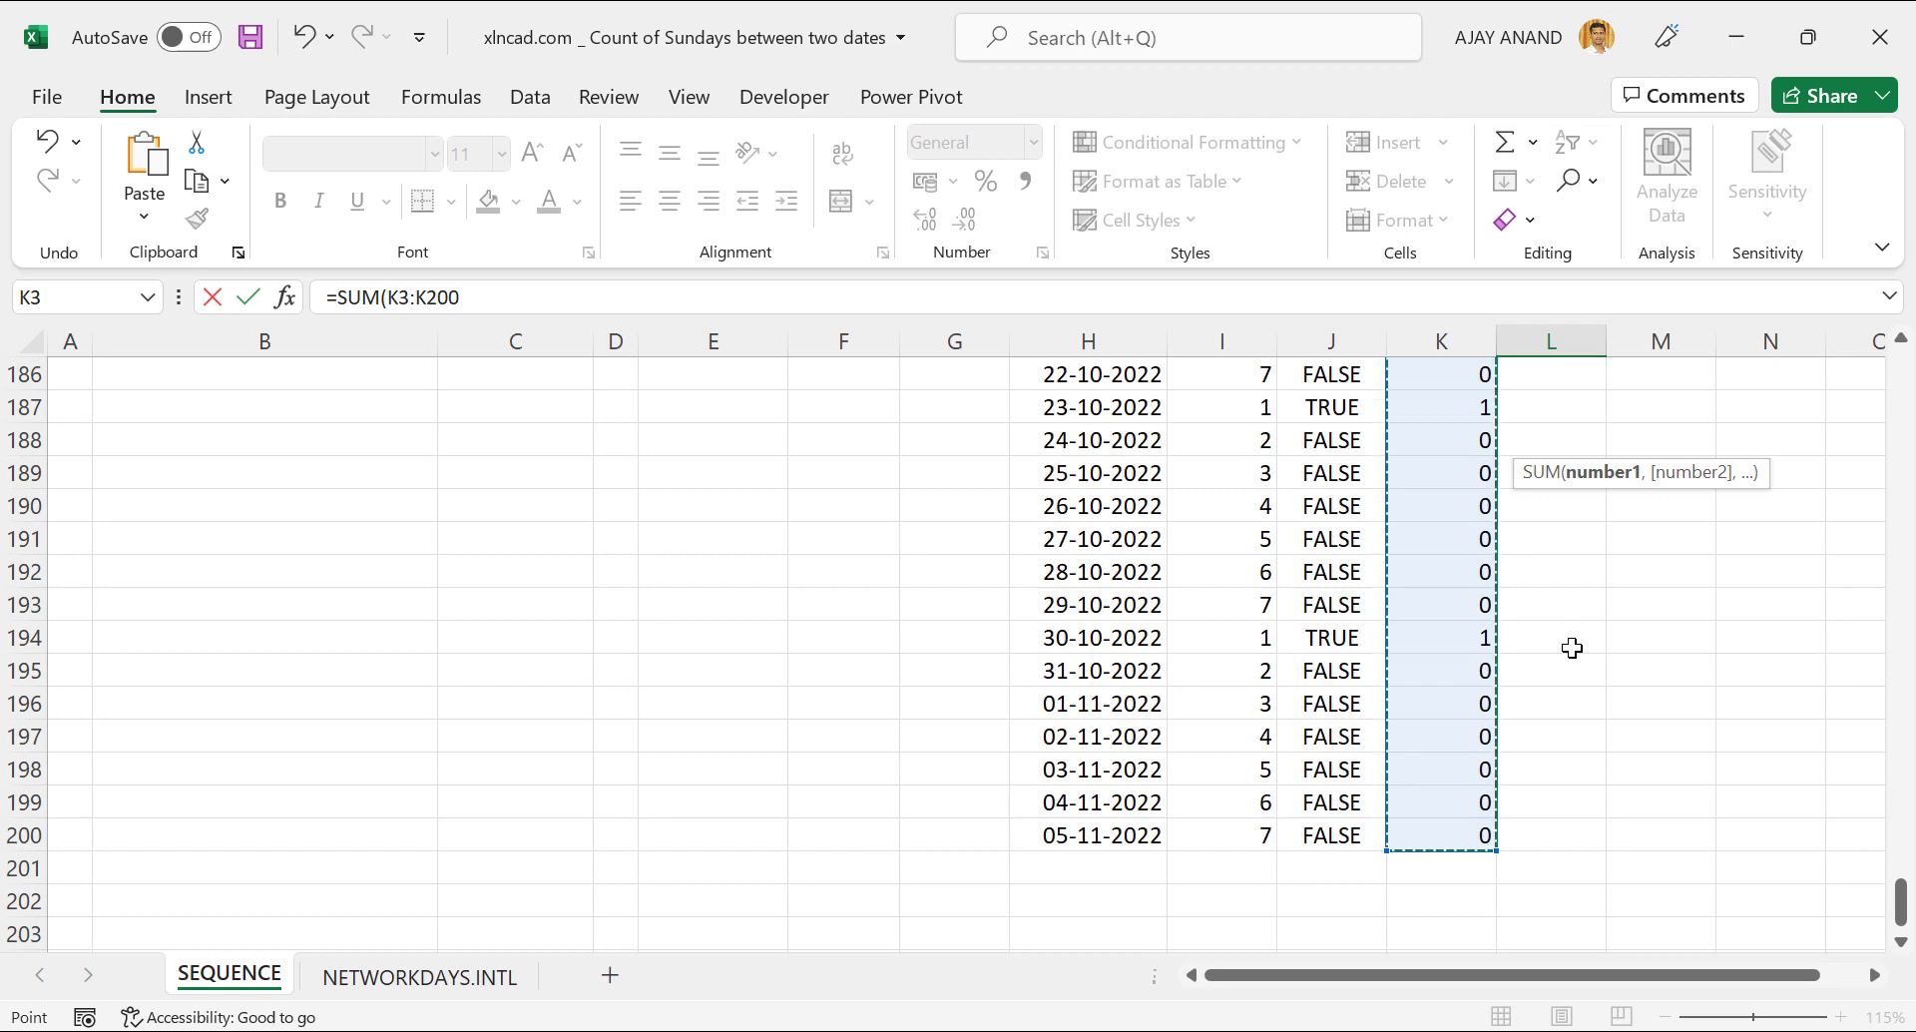
pyautogui.hotkey('ctrl', 'BackSpace')
pyautogui.write(')')
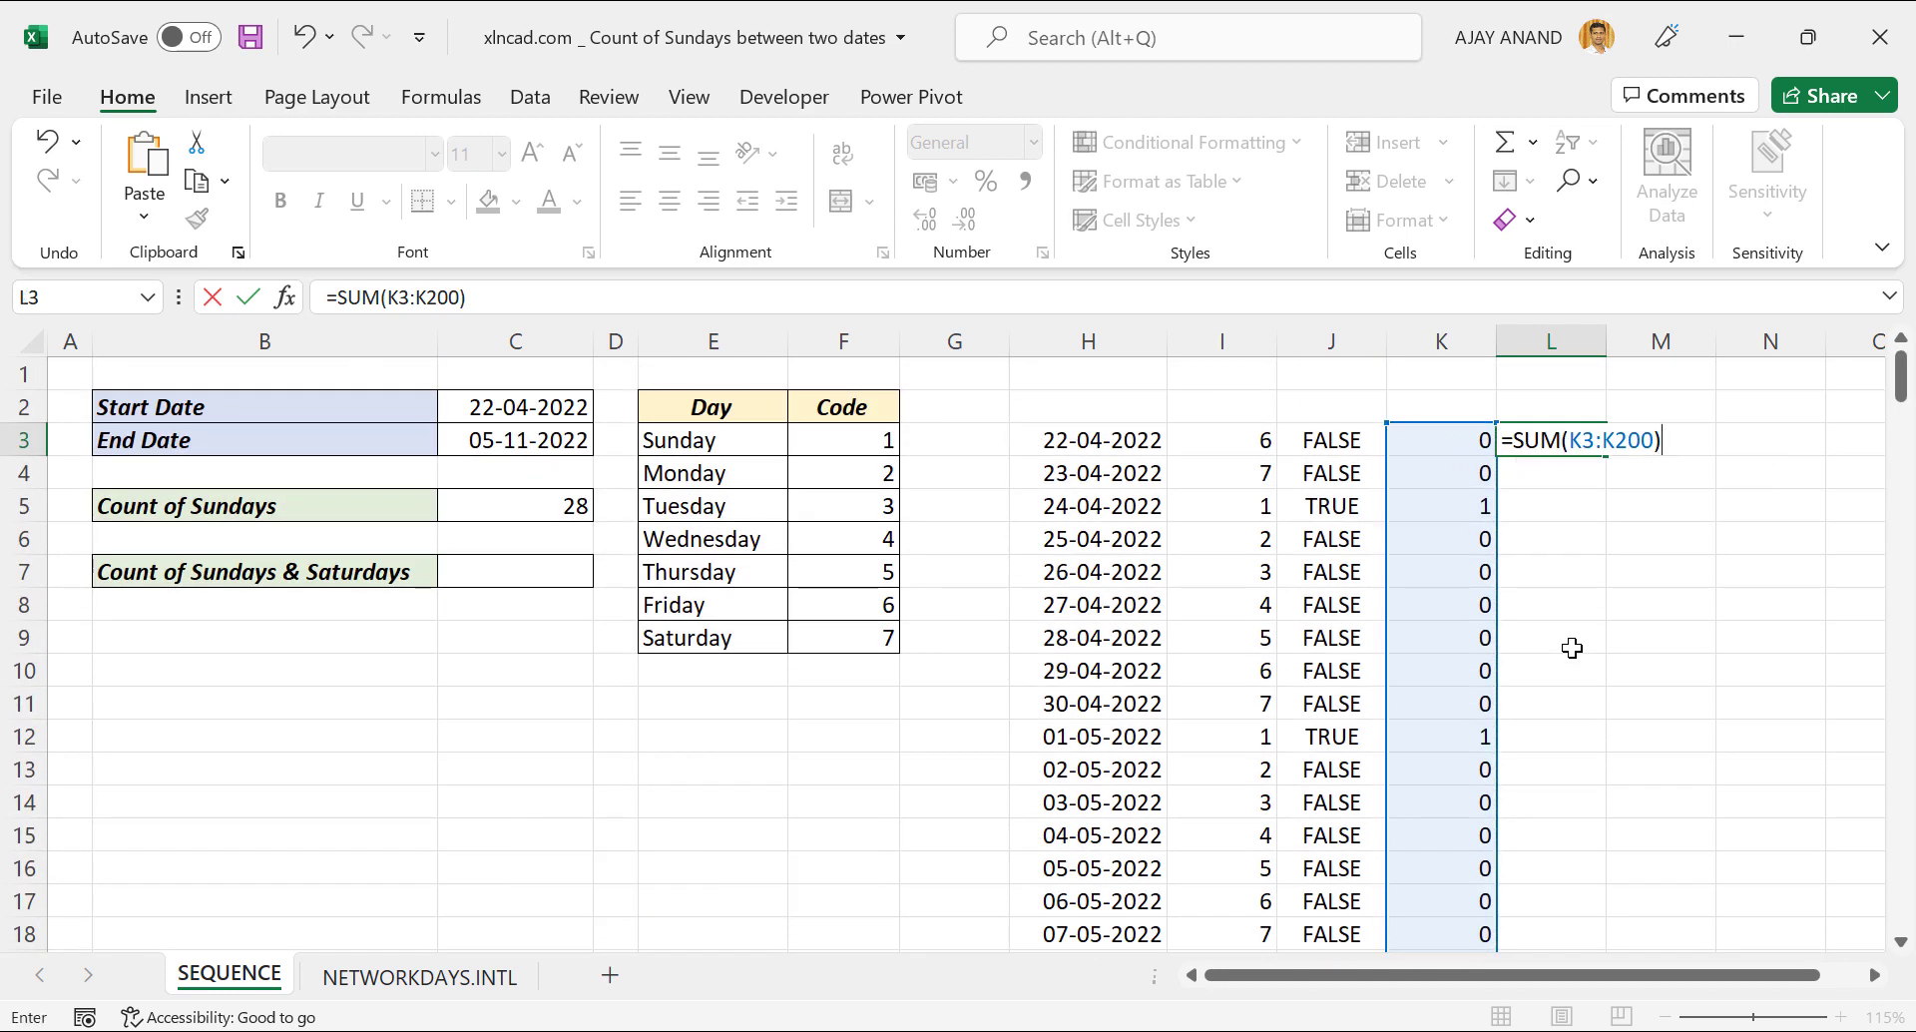
pyautogui.press('Return')
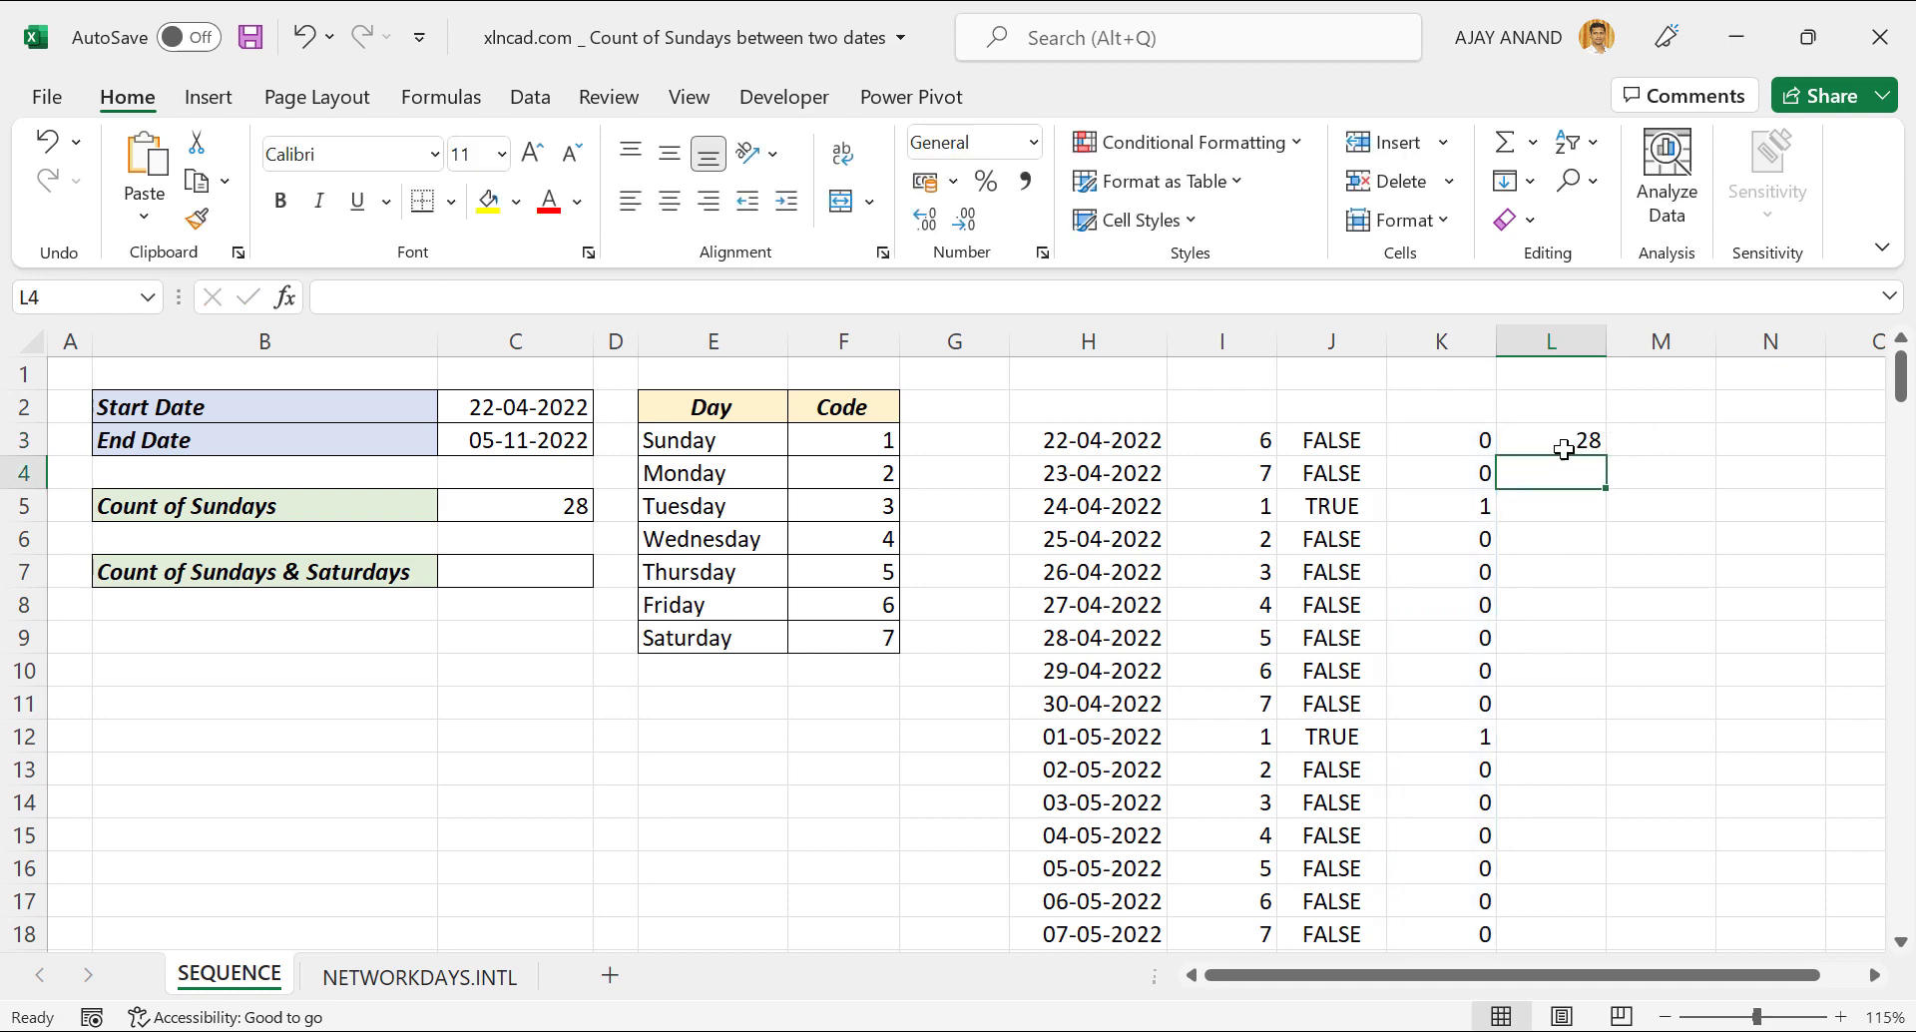
pyautogui.click(1572, 440)
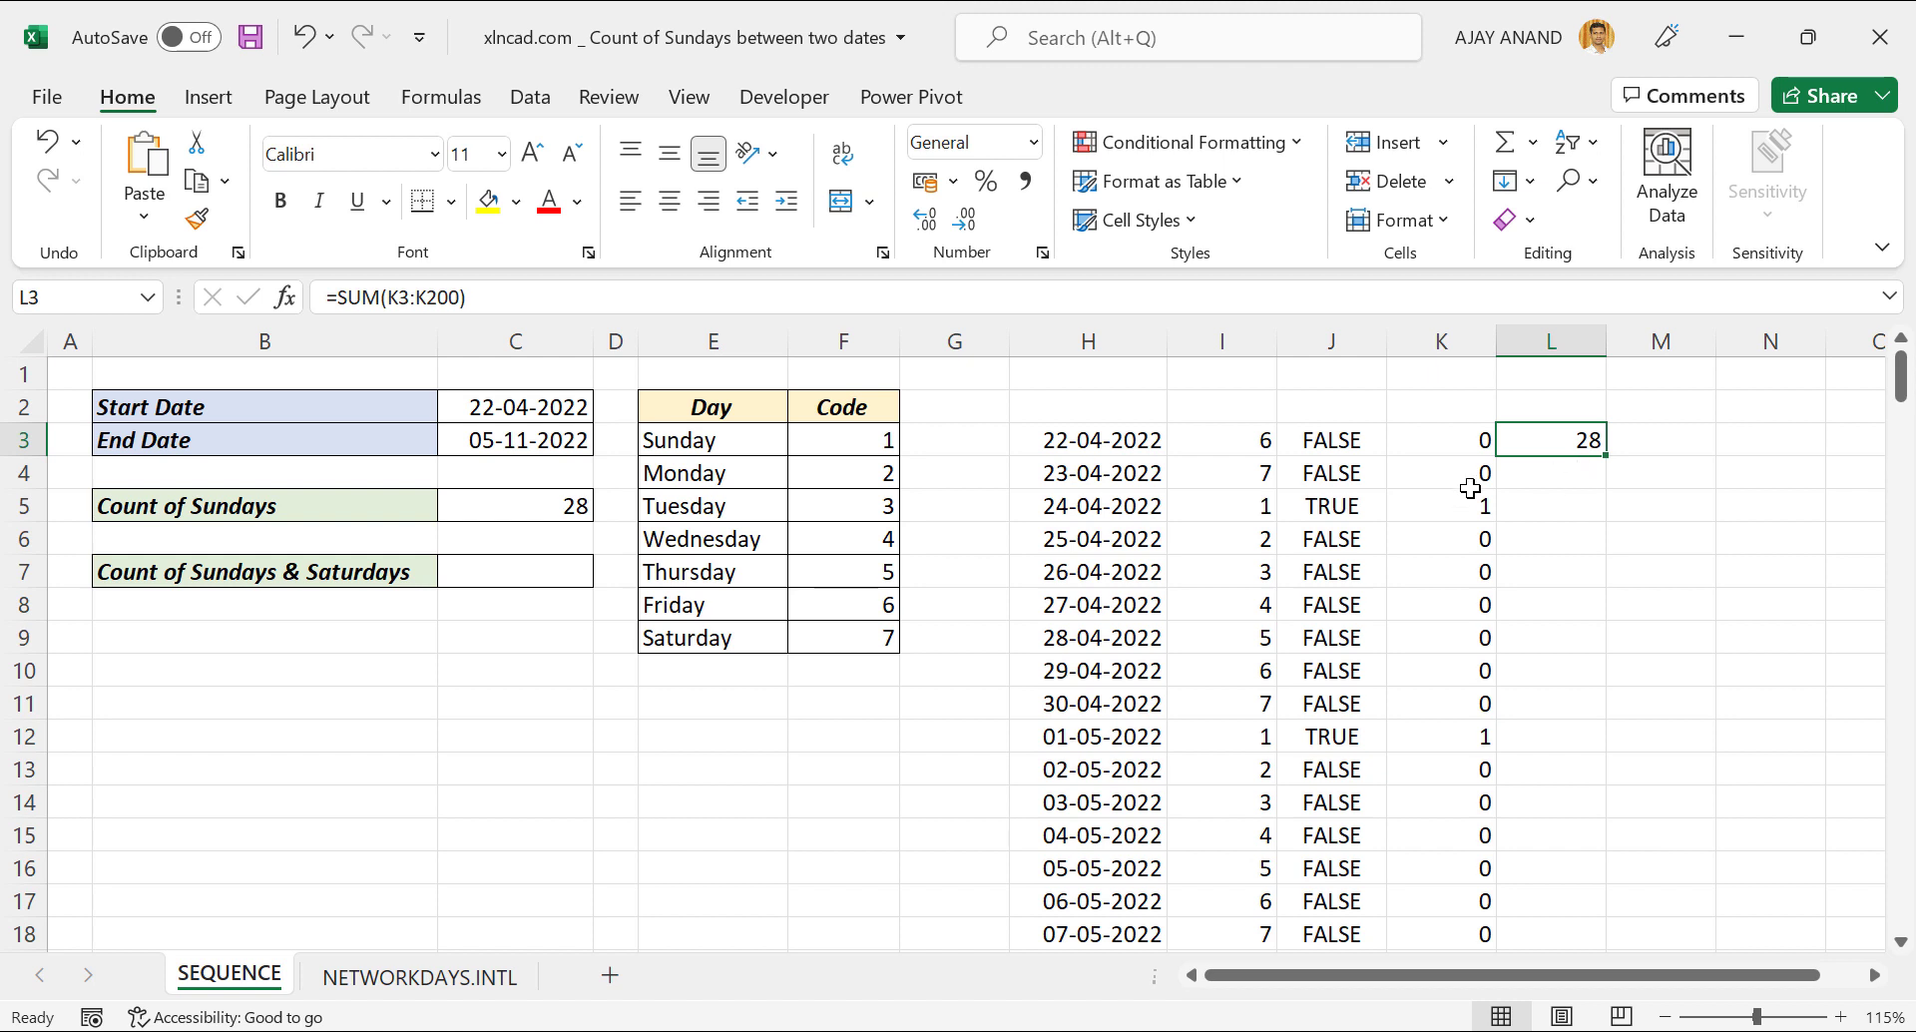
pyautogui.click(1337, 506)
pyautogui.click(1337, 539)
pyautogui.click(1337, 572)
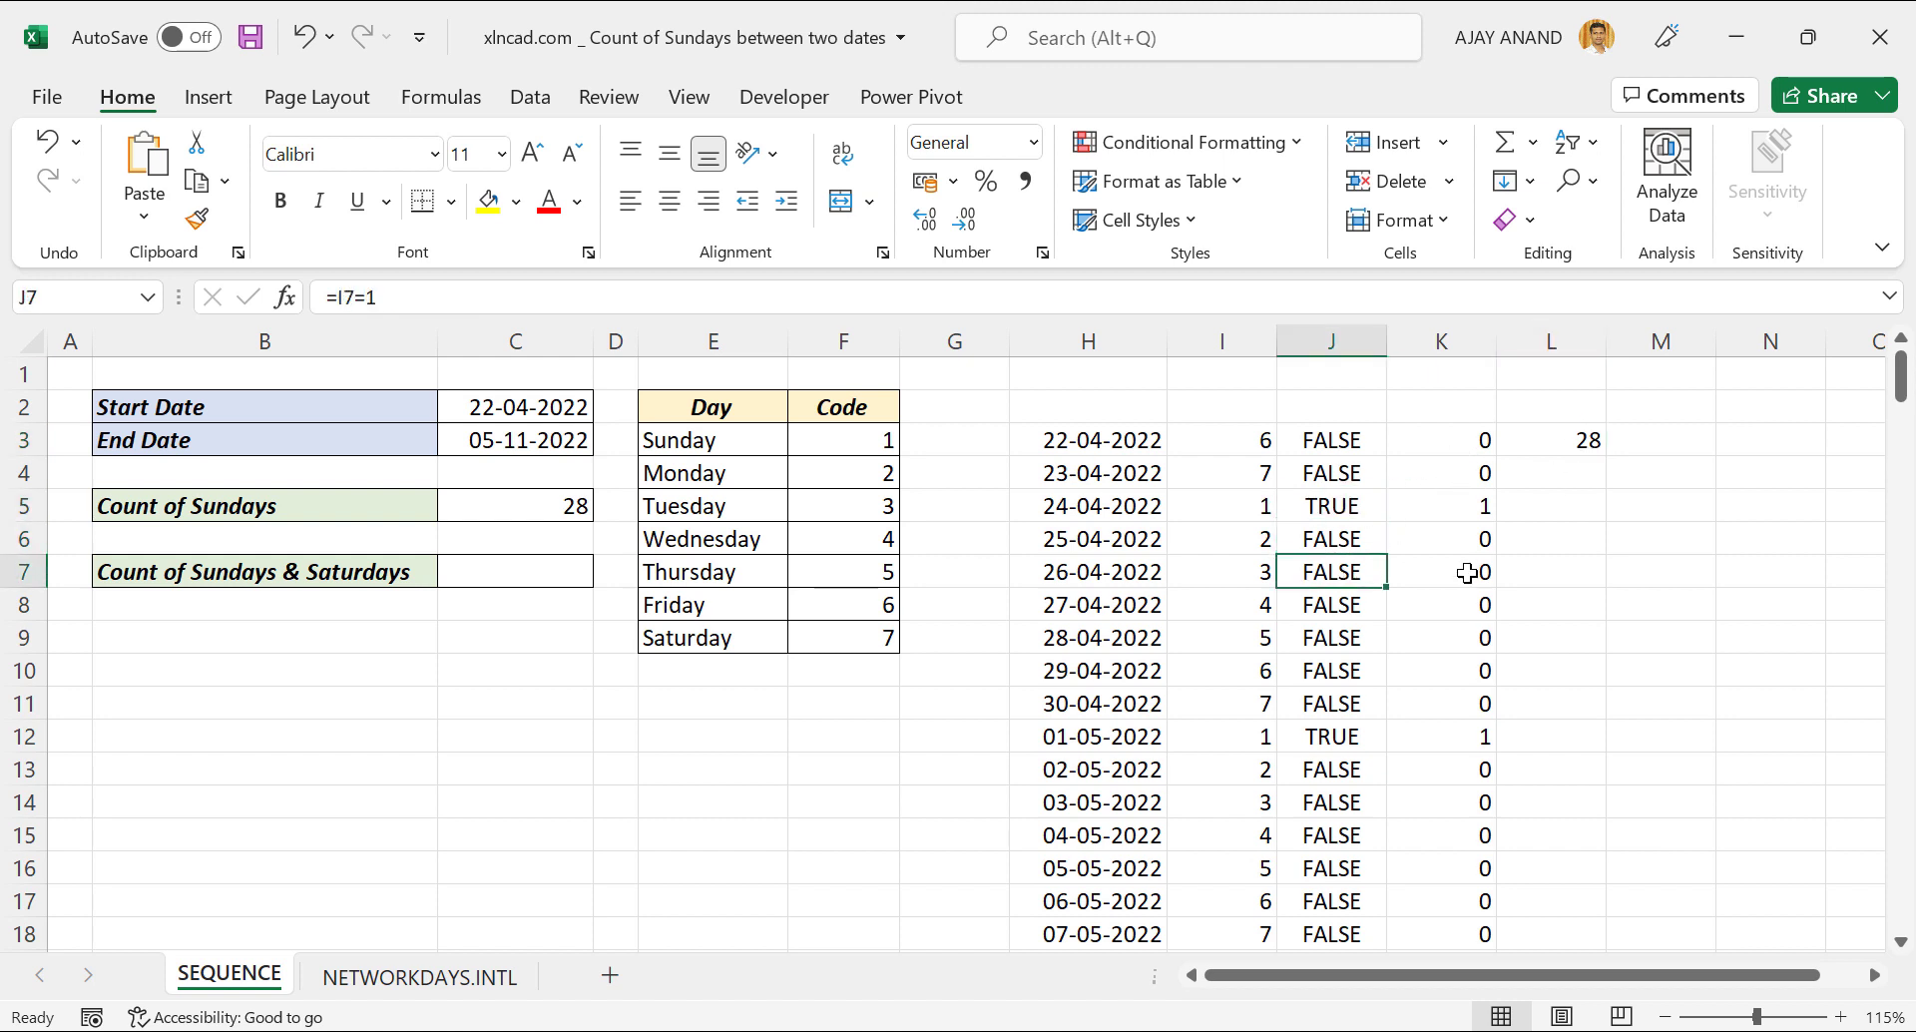
pyautogui.click(561, 499)
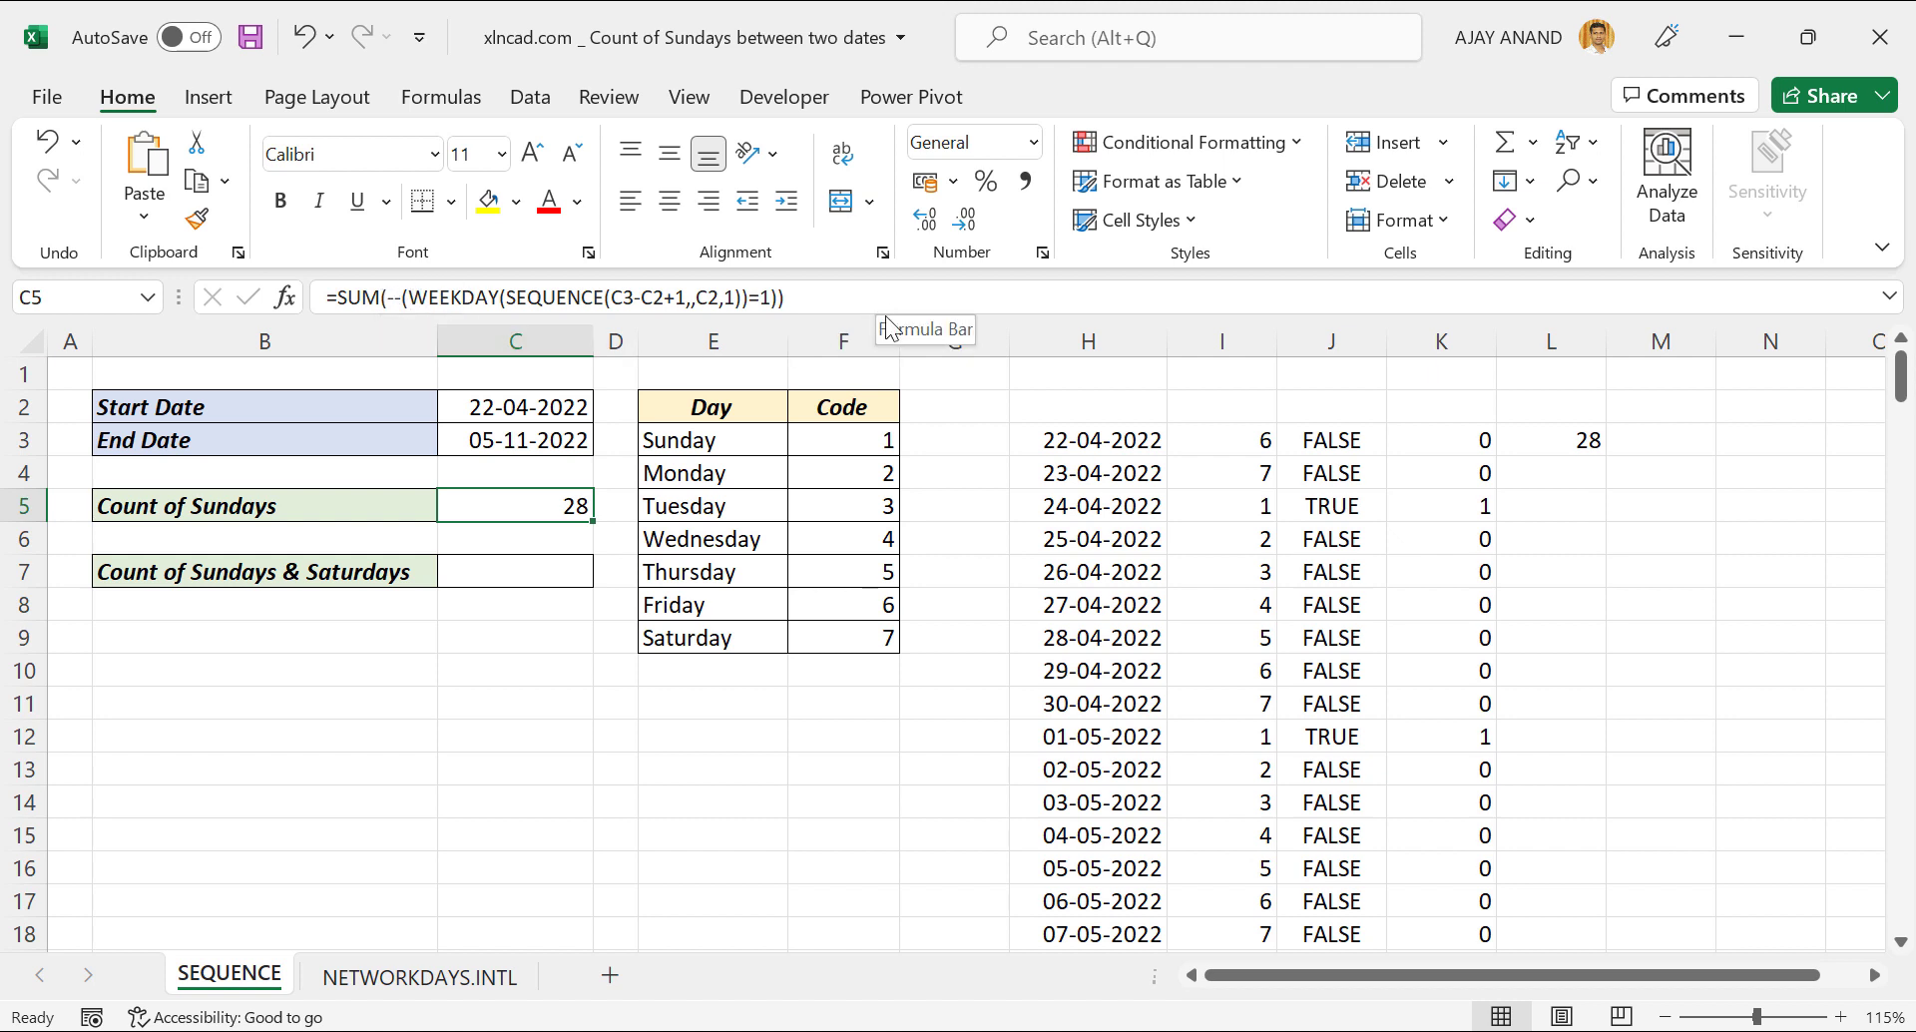
pyautogui.moveTo(891, 313); pyautogui.dragTo(893, 439)
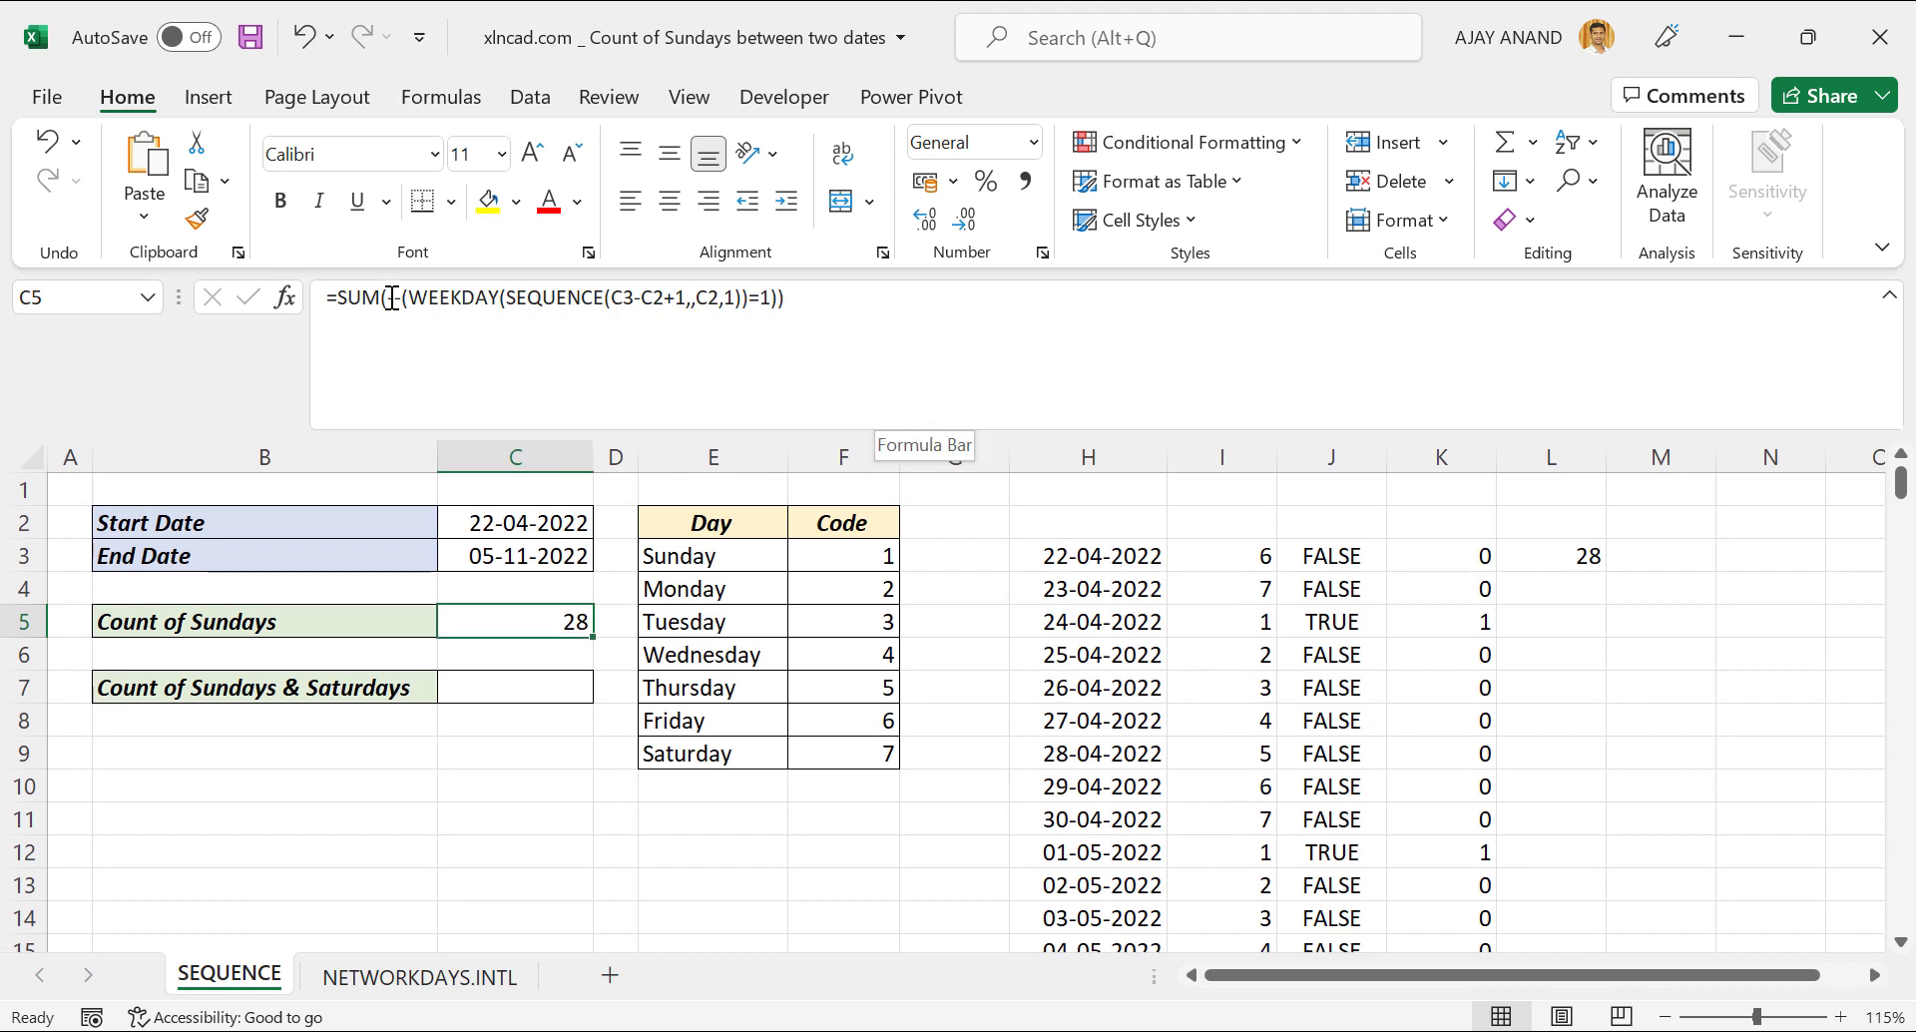
pyautogui.moveTo(390, 297); pyautogui.dragTo(778, 302)
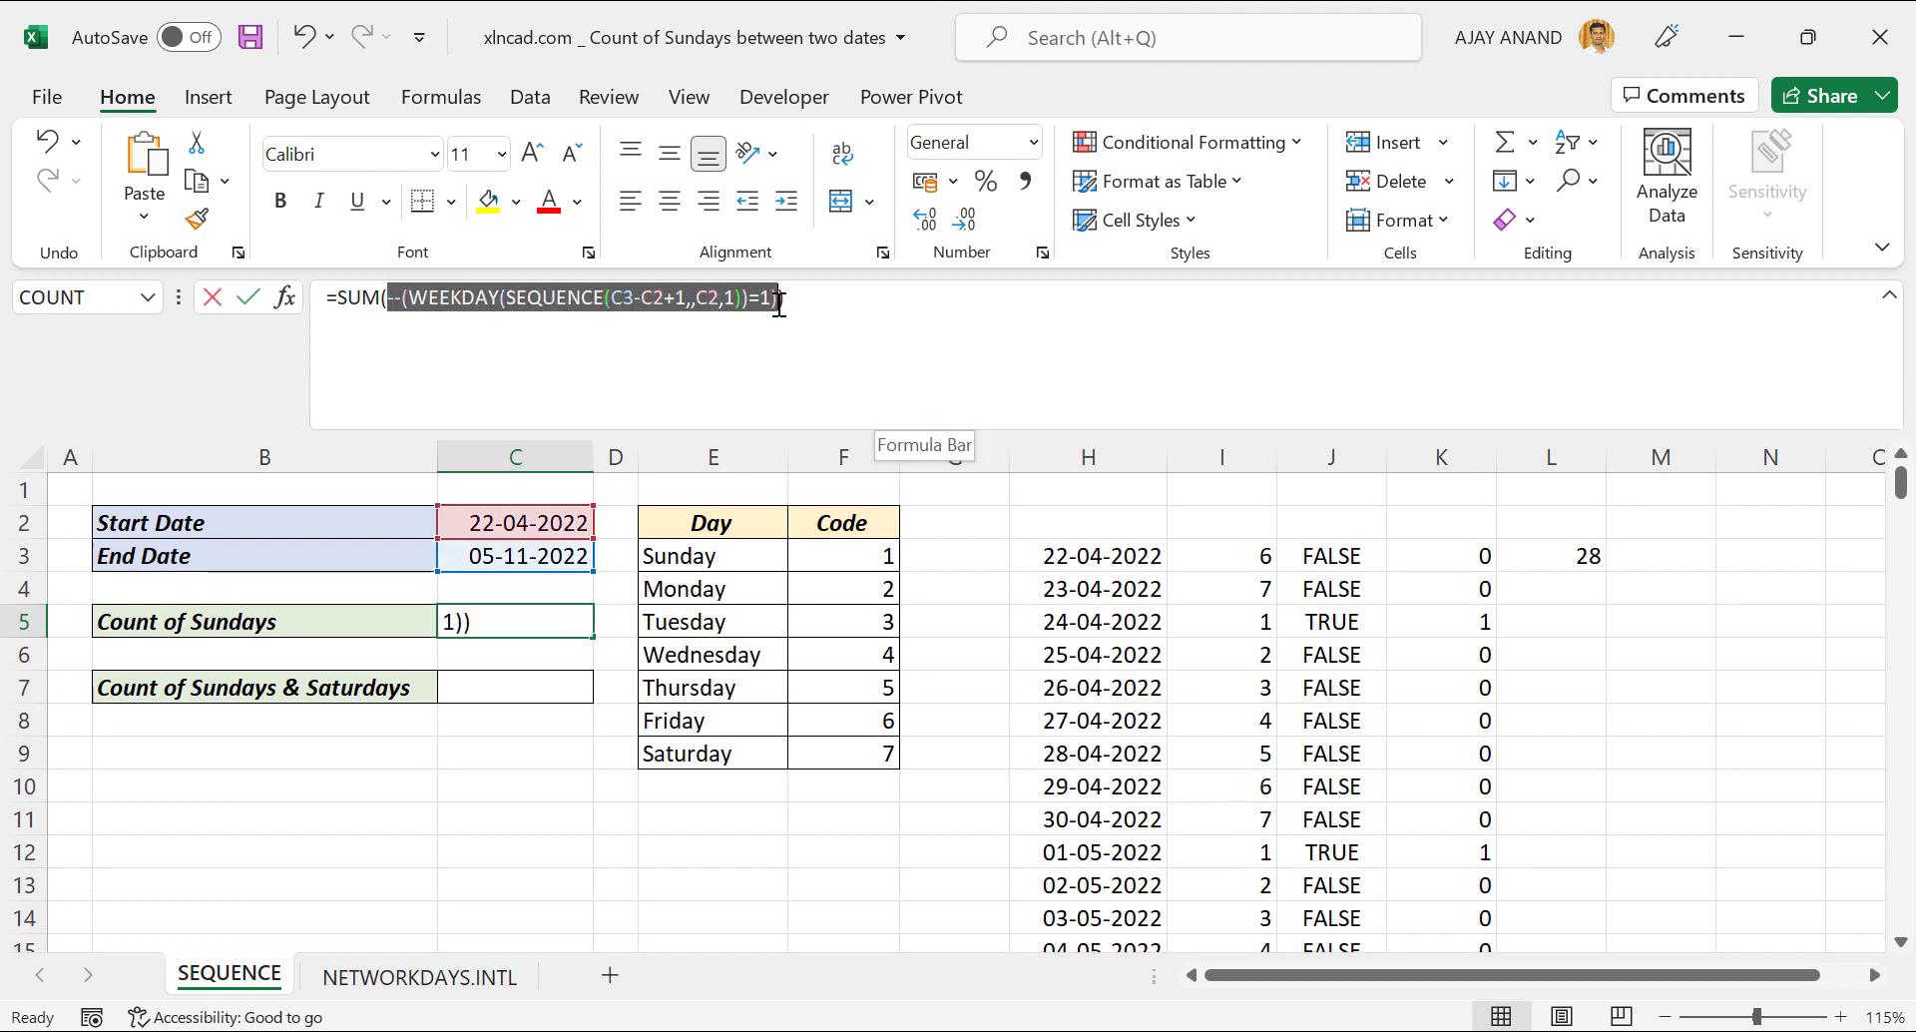
pyautogui.press('F9')
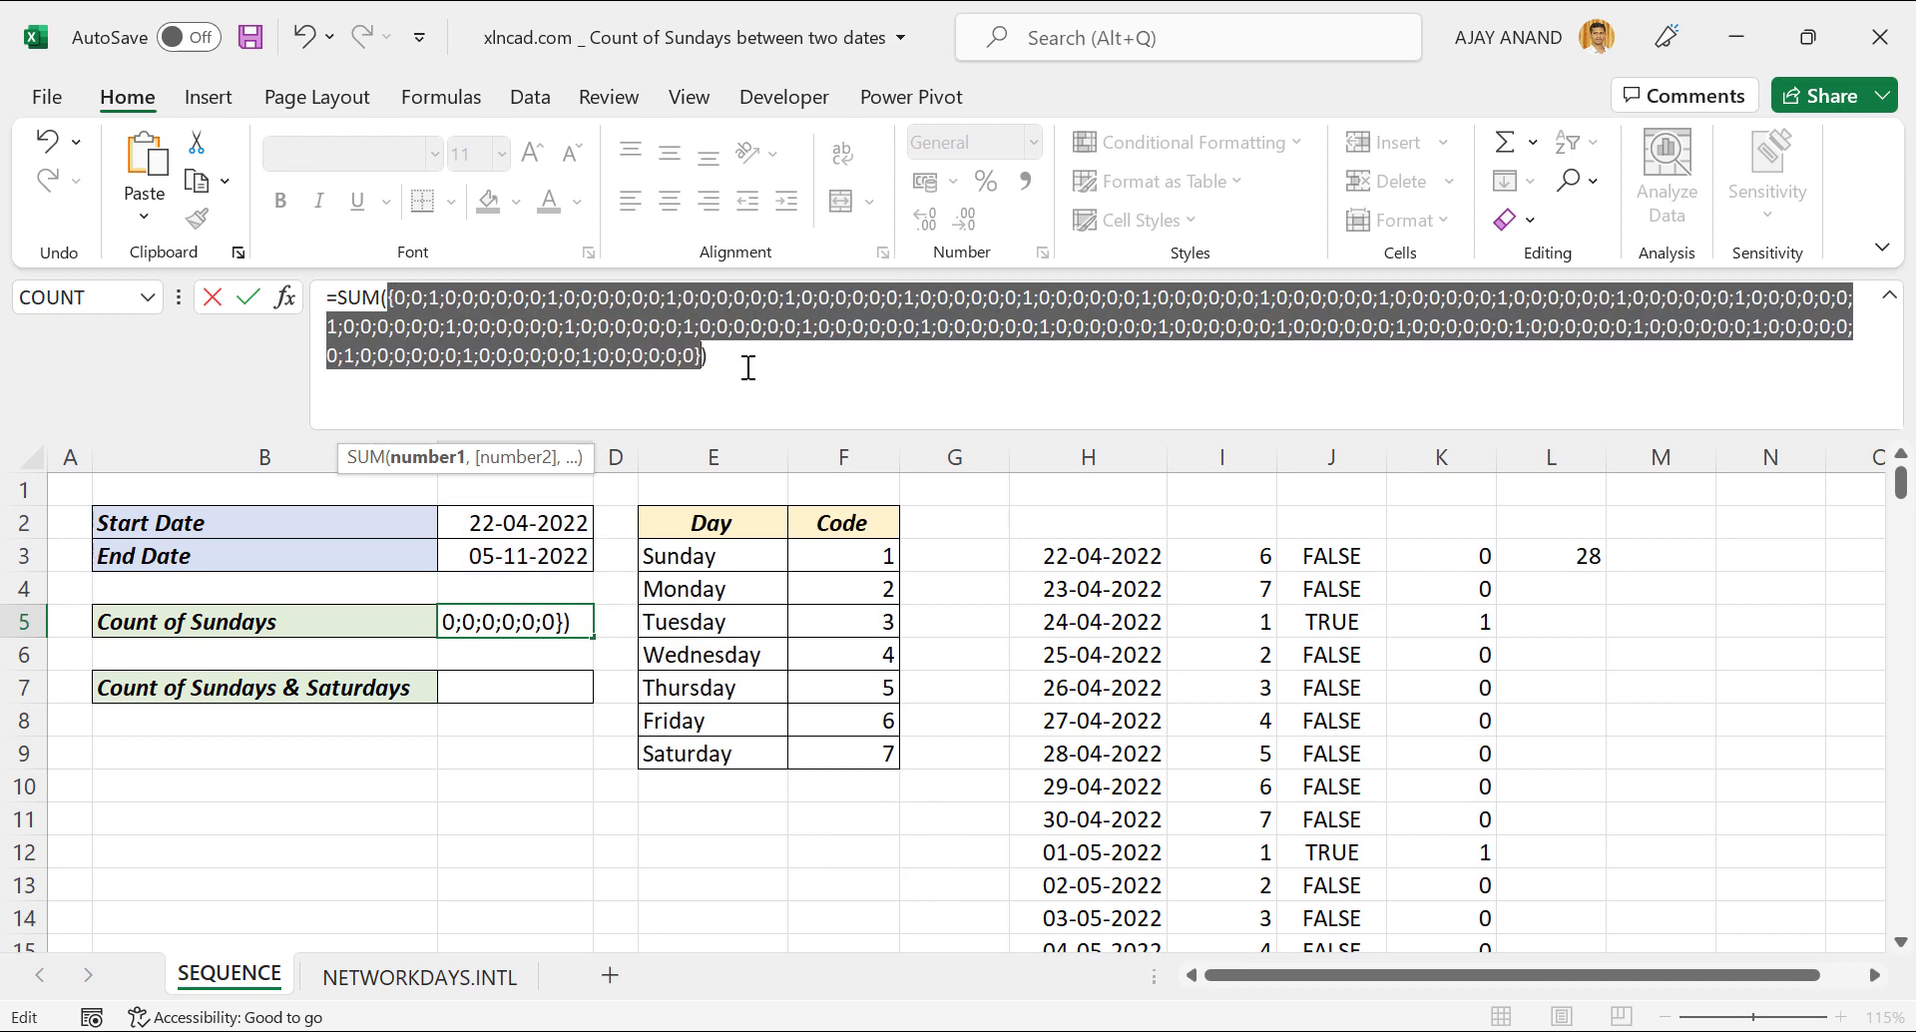
pyautogui.moveTo(779, 355); pyautogui.dragTo(337, 297)
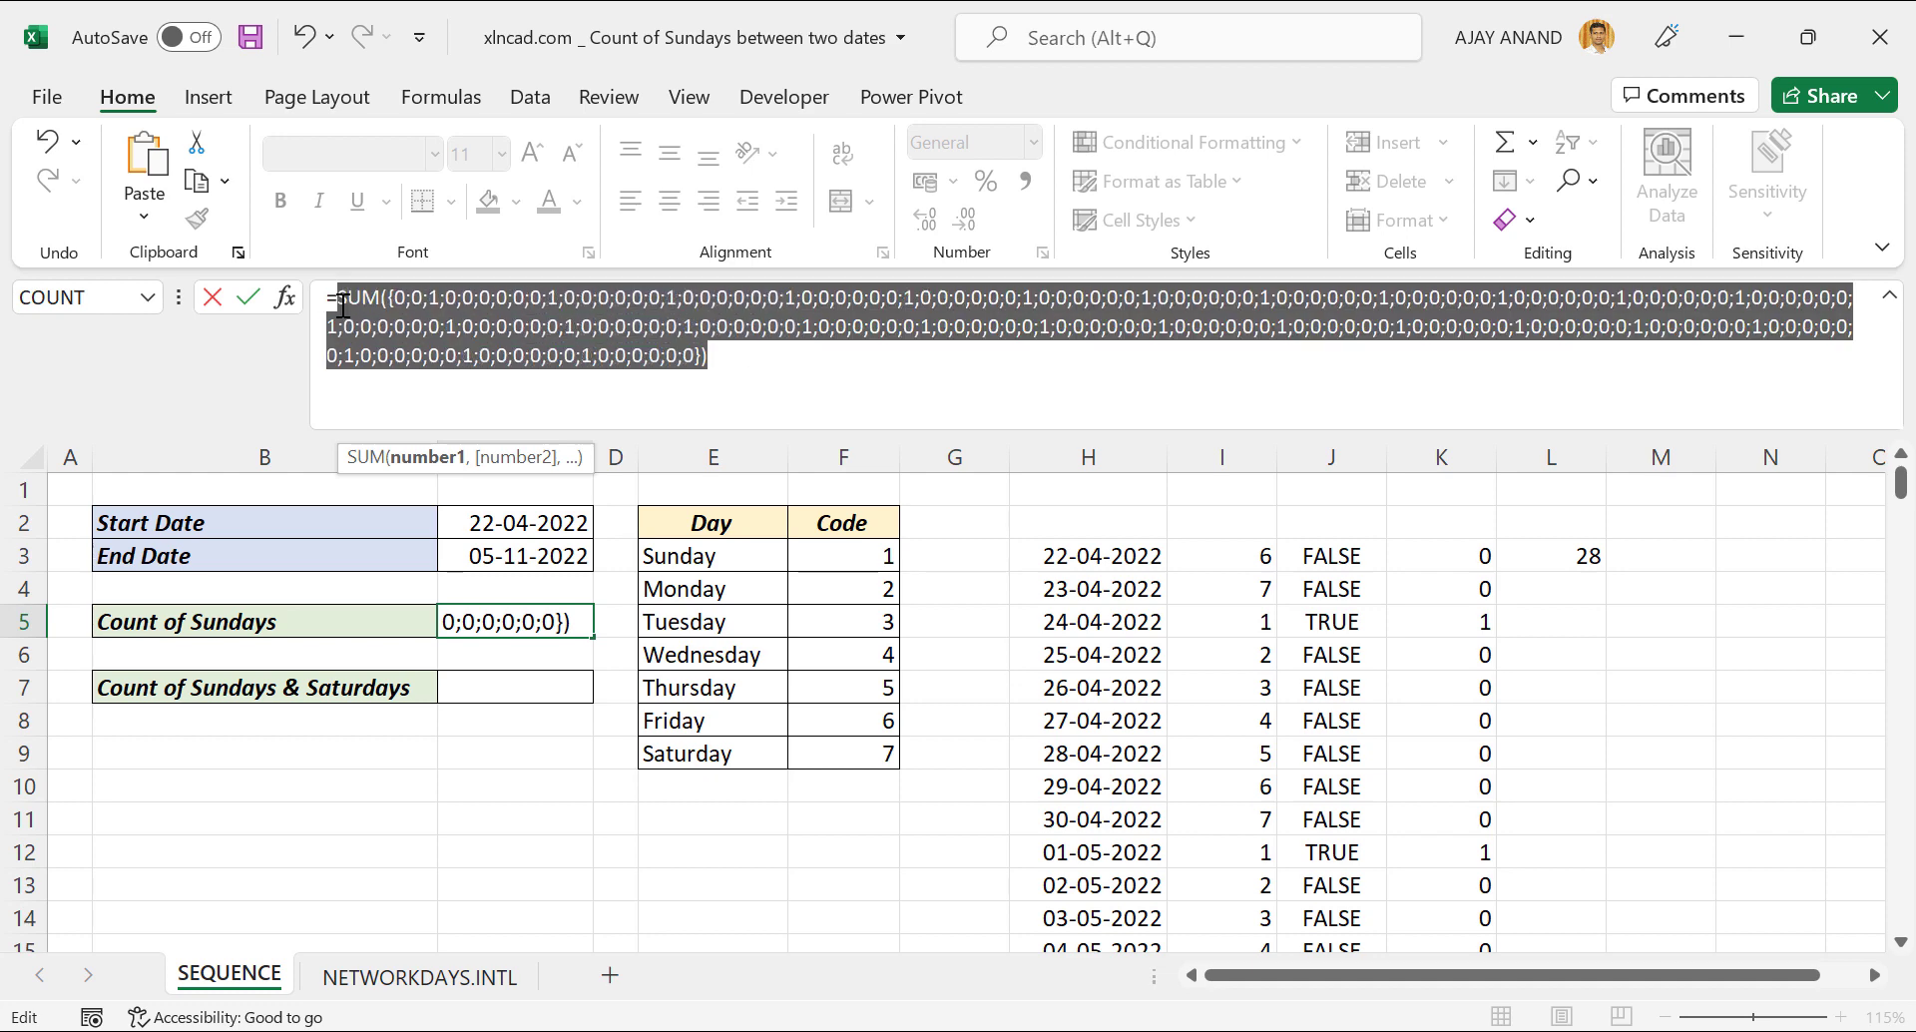
pyautogui.press('F9')
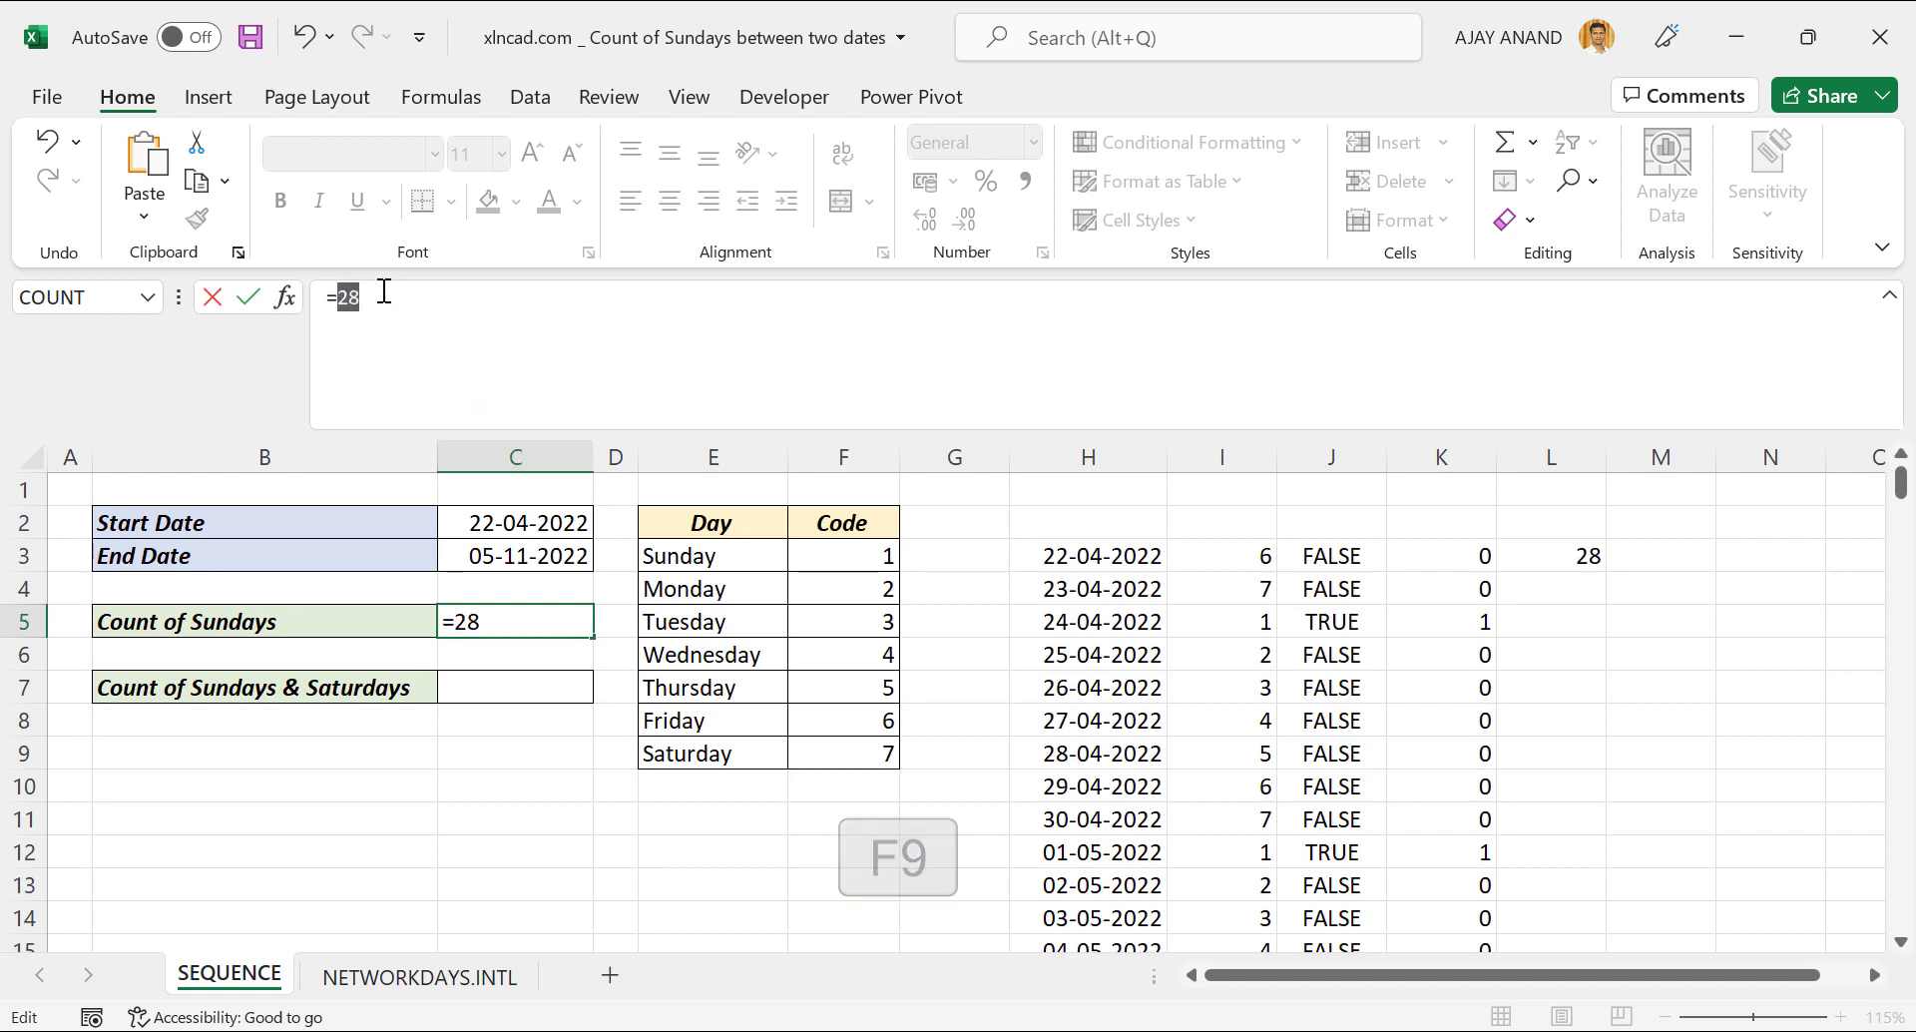
pyautogui.press('Escape')
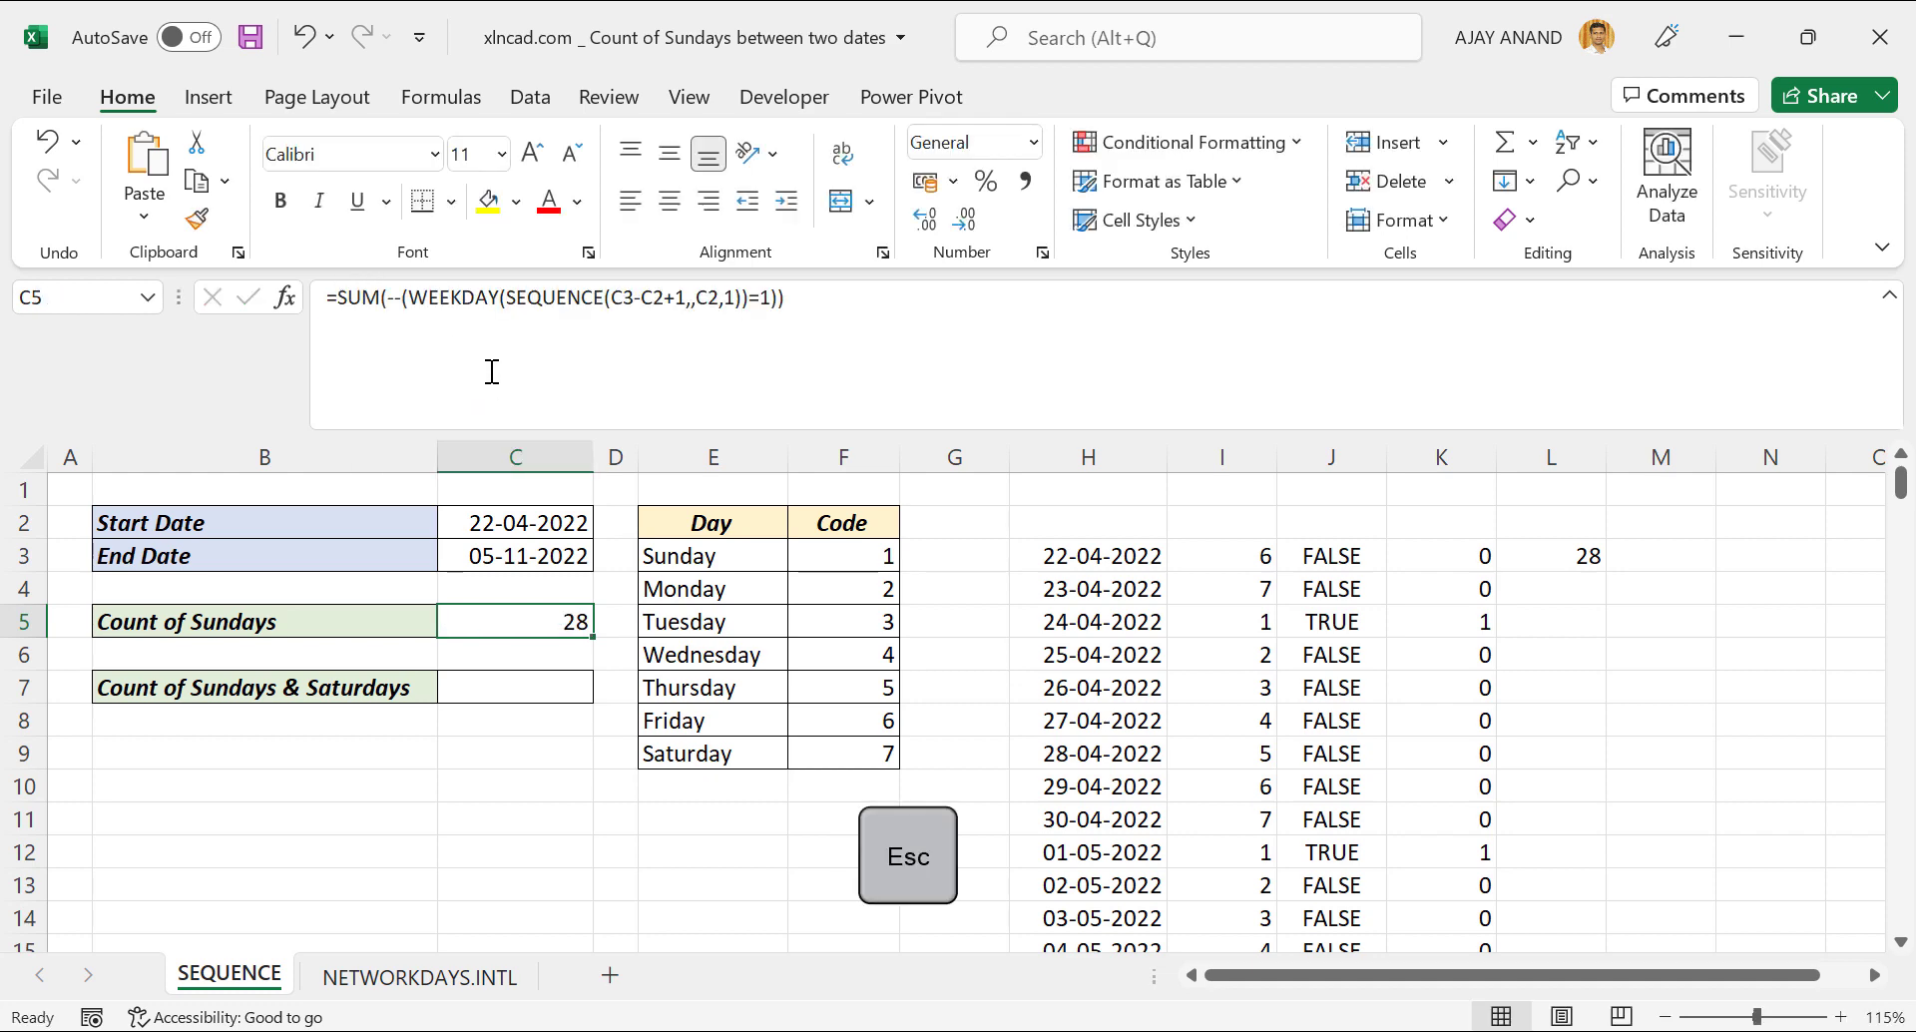
# - Copy the full C5 Sunday-count formula text from the formula bar, leaving C5 unchanged
pyautogui.moveTo(674, 432); pyautogui.dragTo(673, 320)
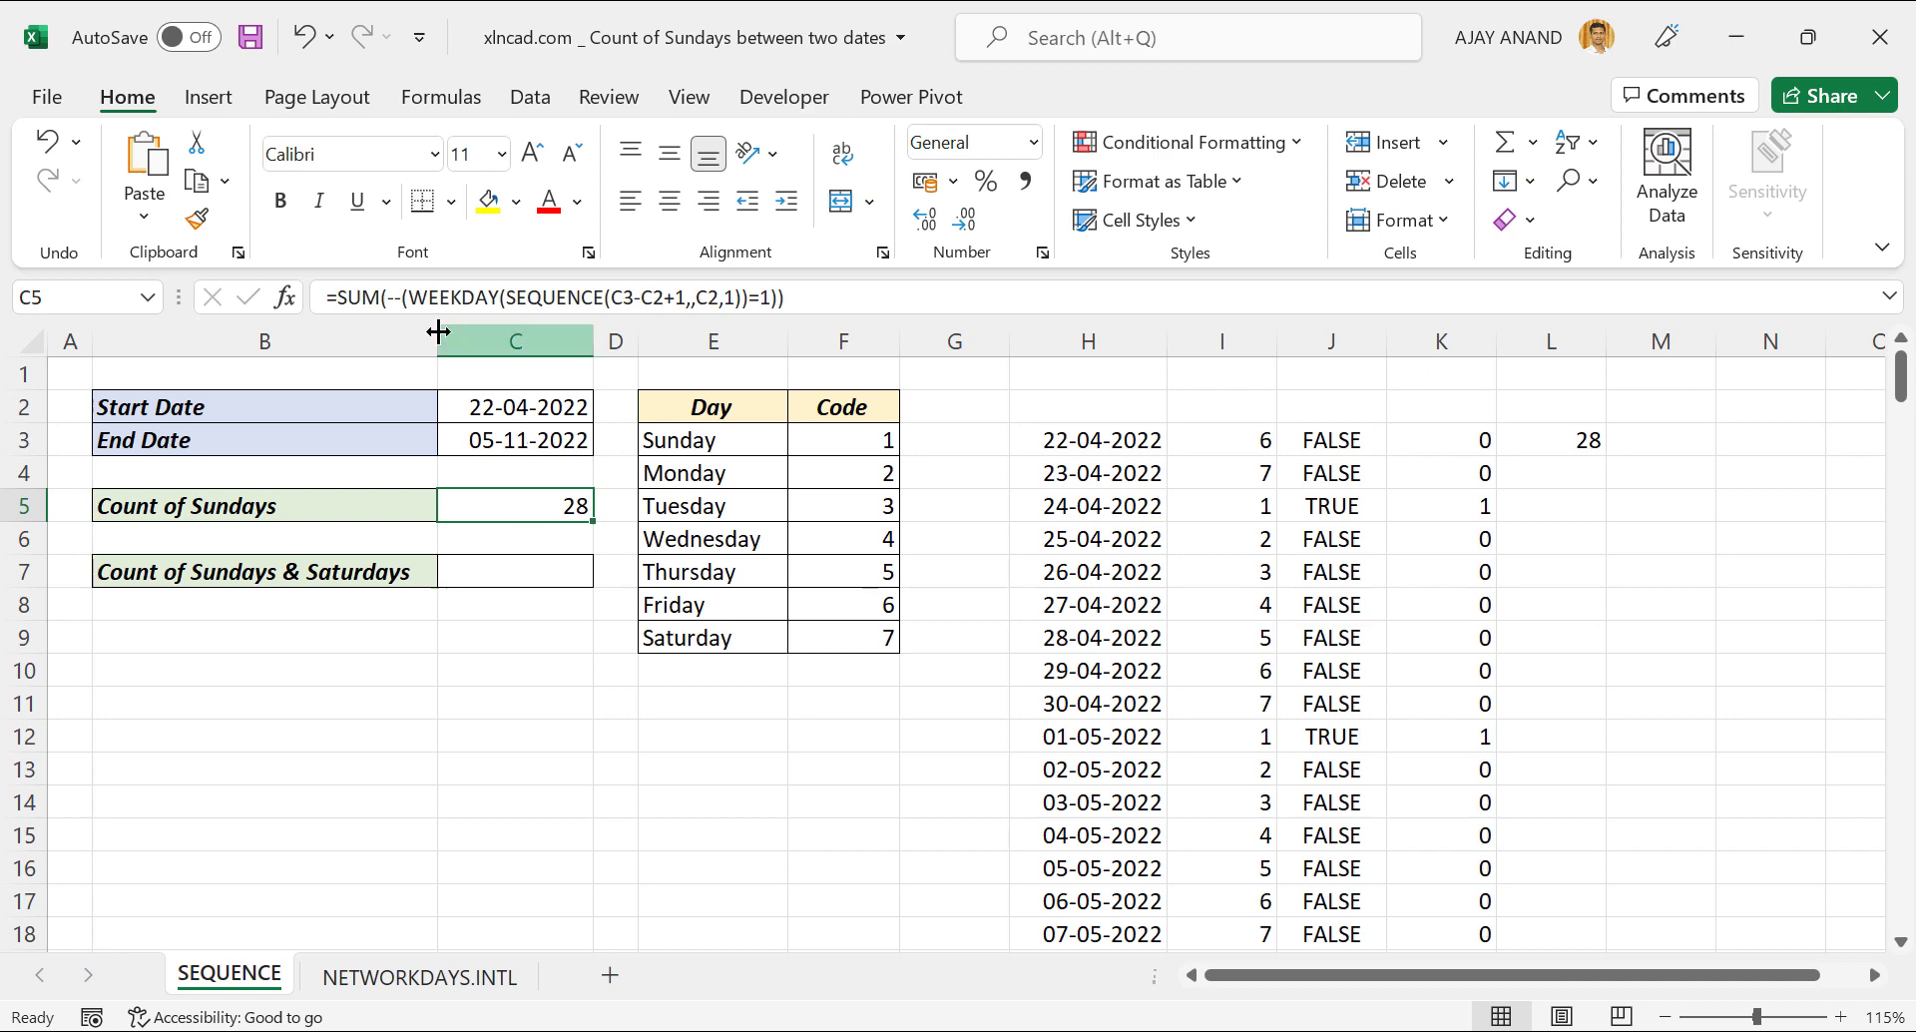
pyautogui.moveTo(337, 298); pyautogui.dragTo(387, 297)
pyautogui.moveTo(551, 299); pyautogui.dragTo(784, 297)
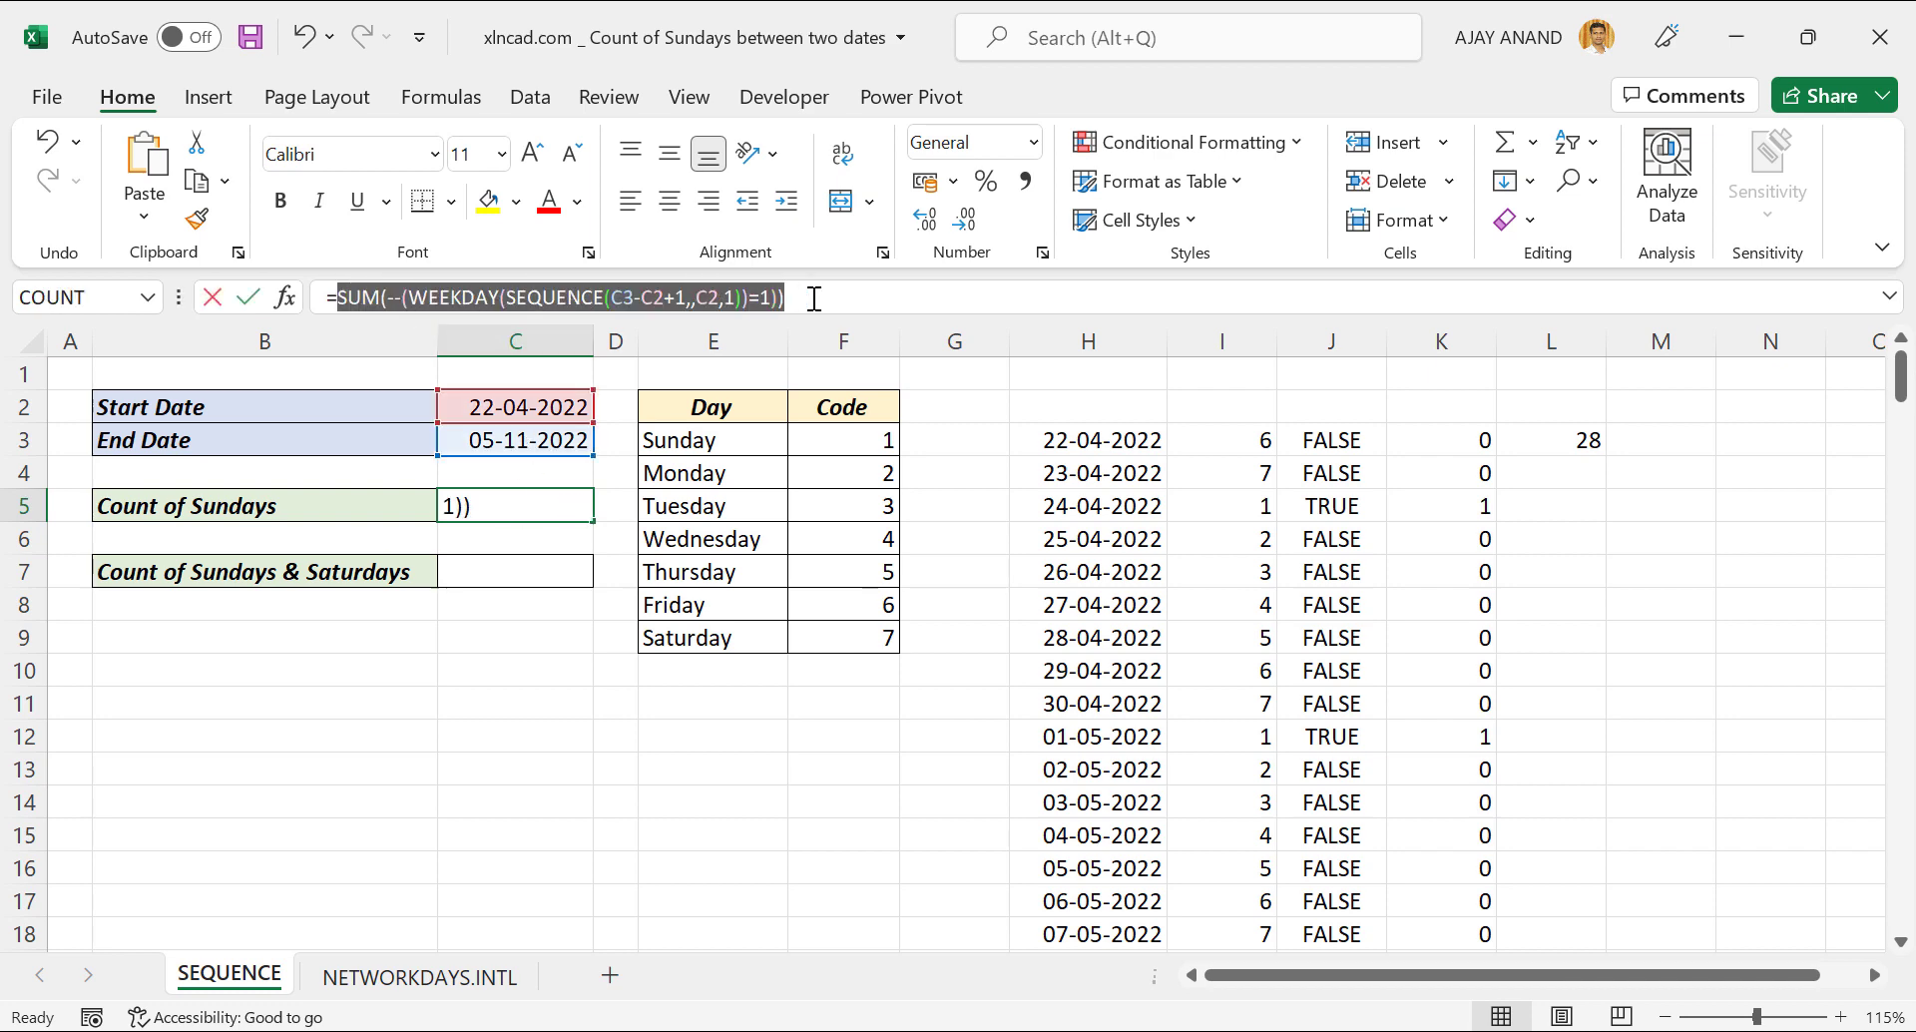
pyautogui.rightClick(729, 300)
pyautogui.press('Escape')
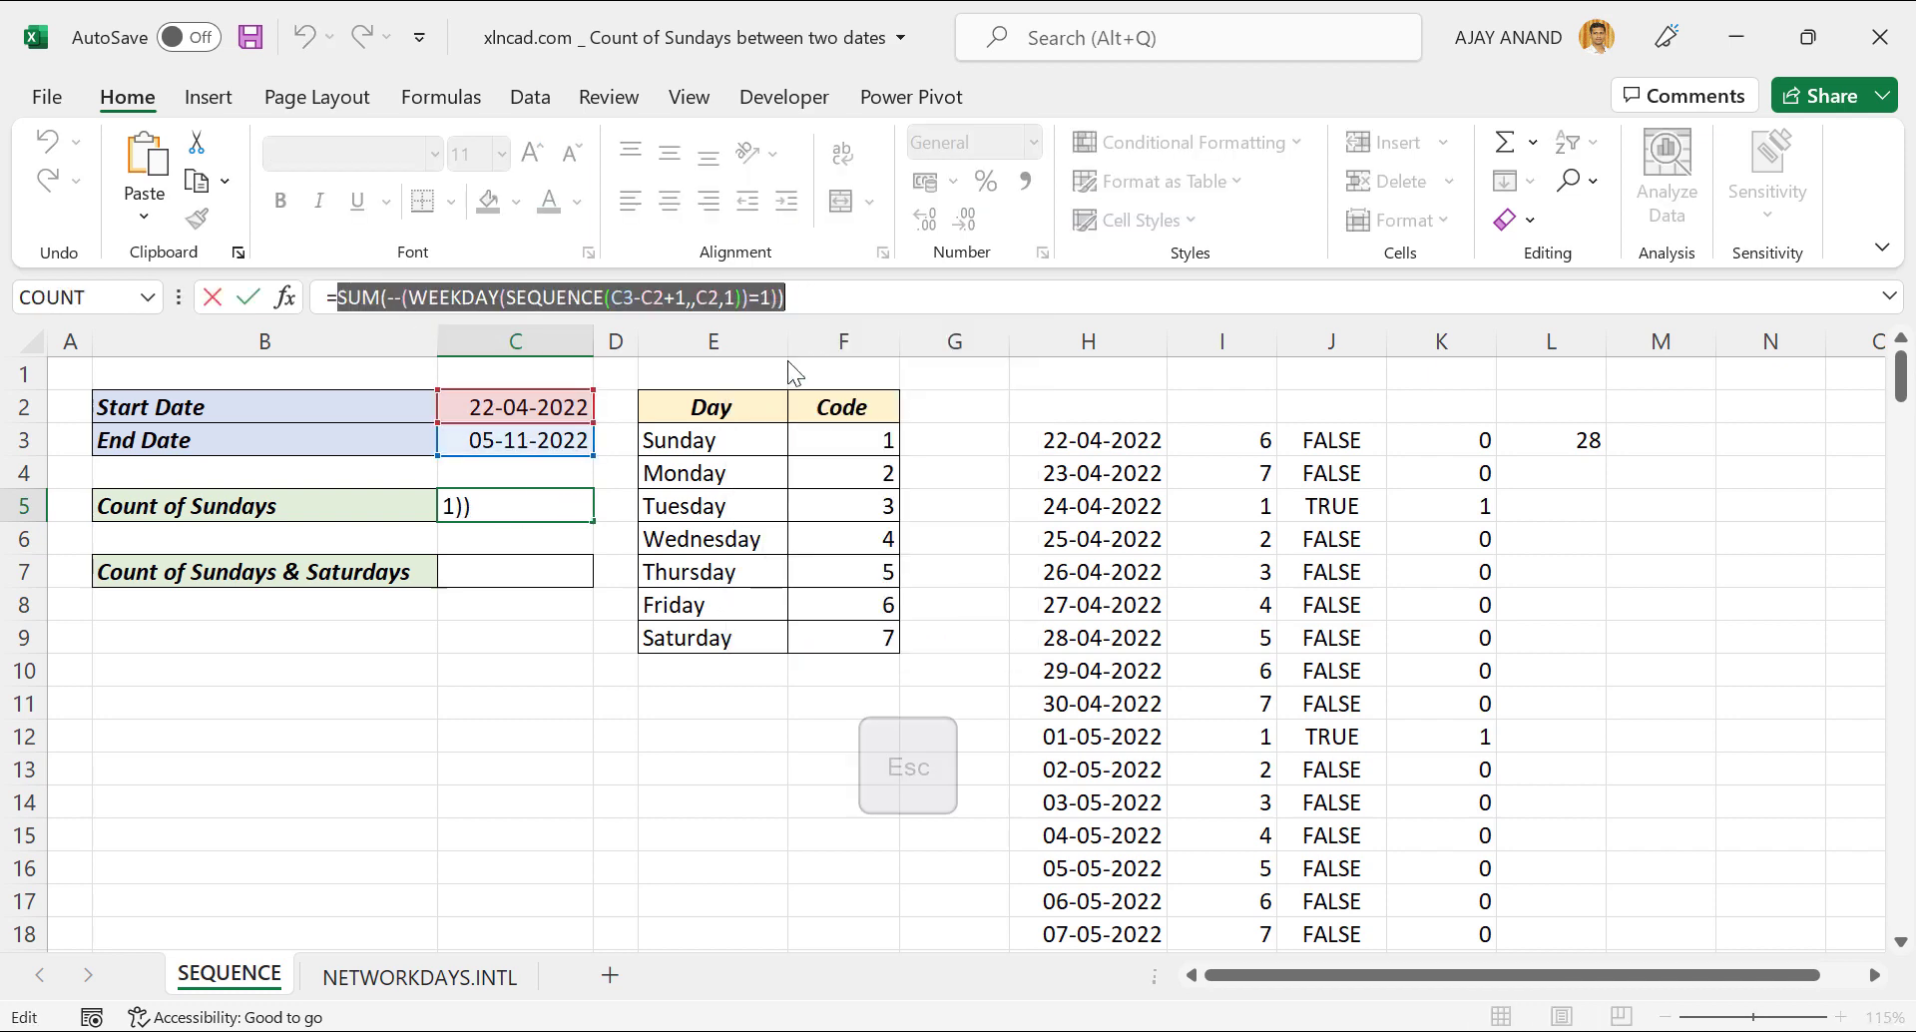
pyautogui.press('Escape')
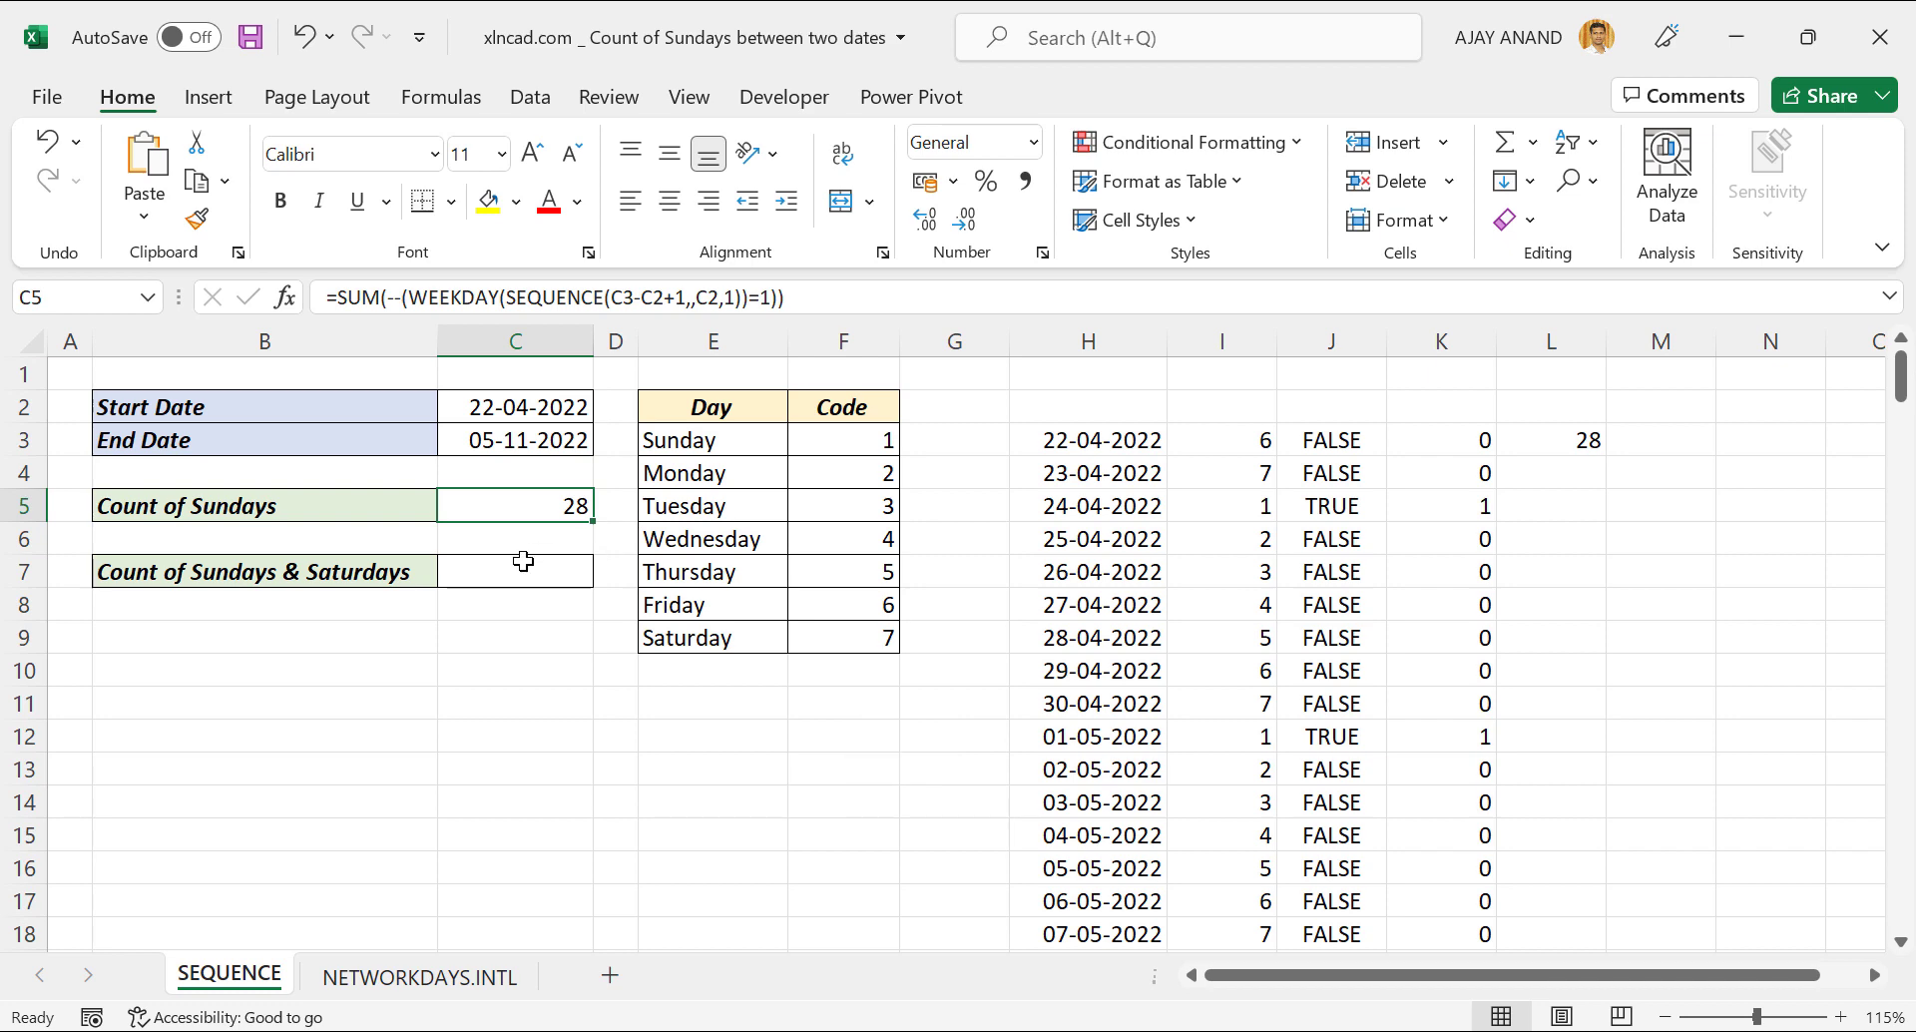
pyautogui.click(523, 561)
# - Paste the Sunday WEEKDAY formula into C7 and change its day code to {1,7}, giving 57
pyautogui.click(443, 299)
pyautogui.write('=')
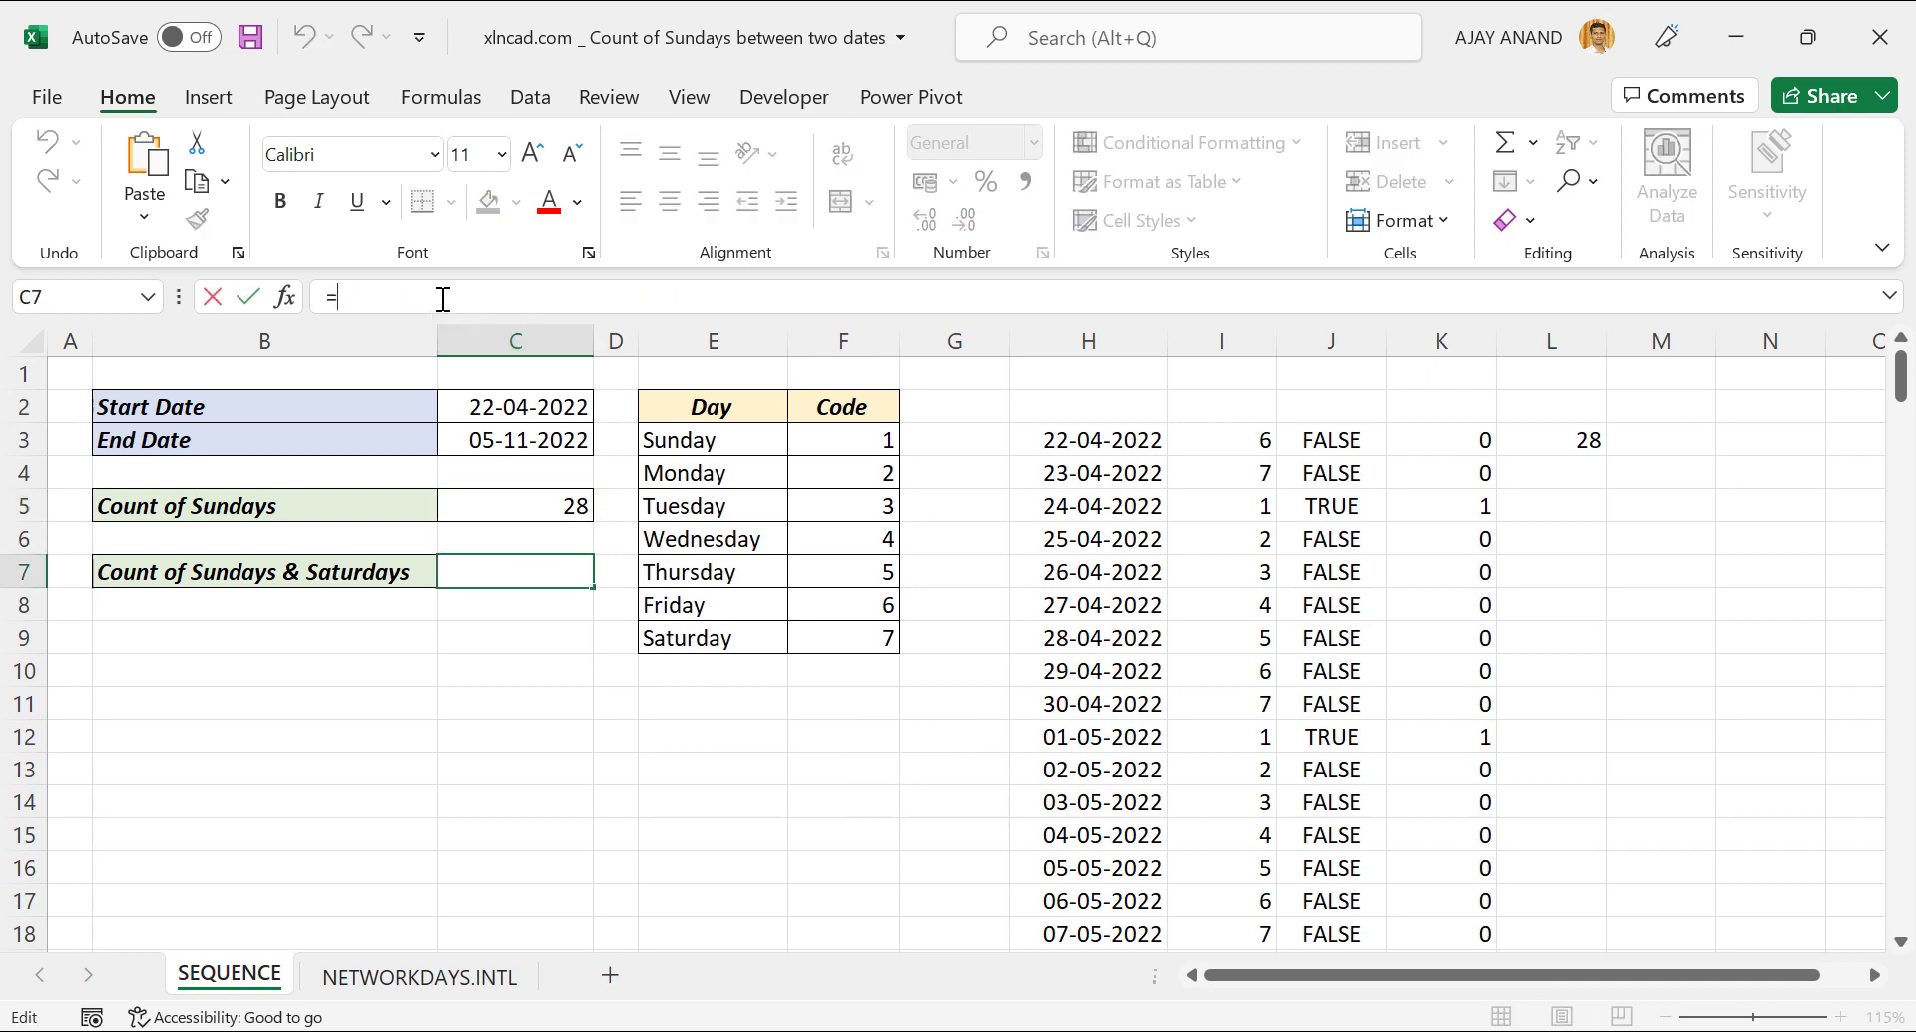
pyautogui.rightClick(443, 299)
pyautogui.click(519, 454)
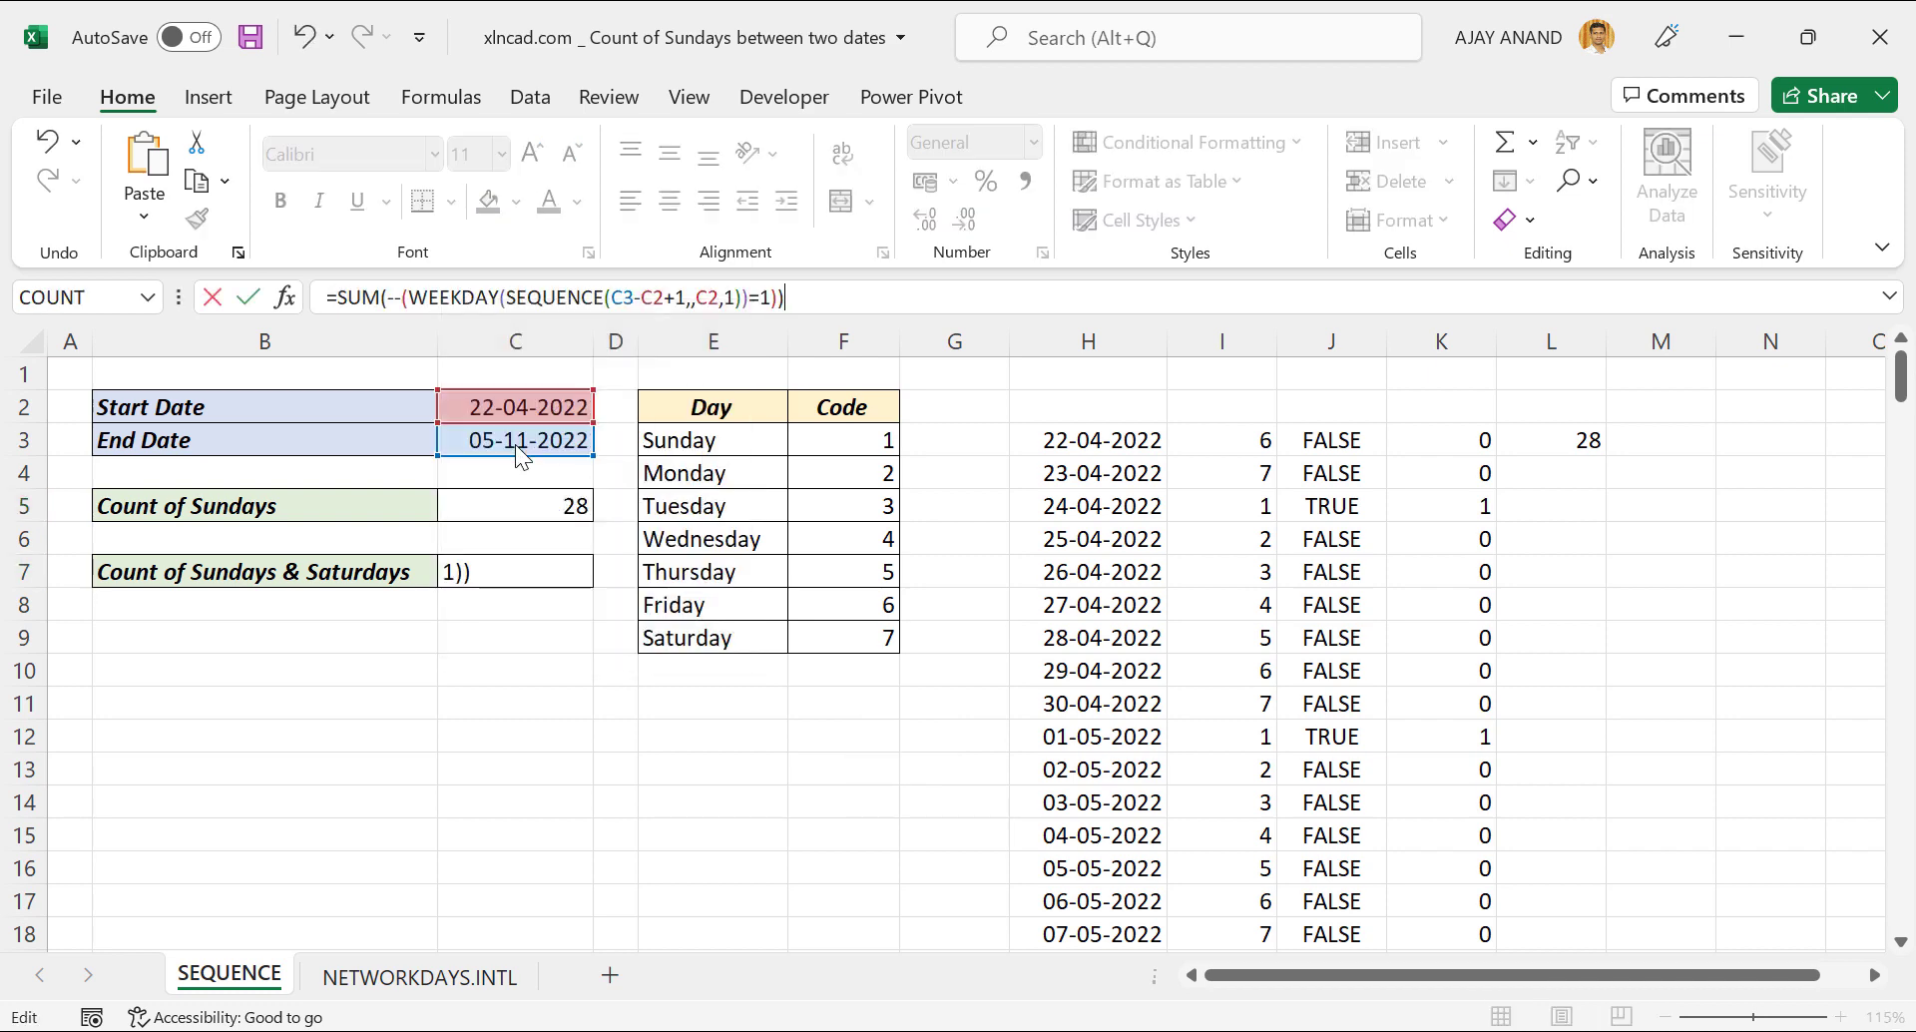
pyautogui.click(762, 298)
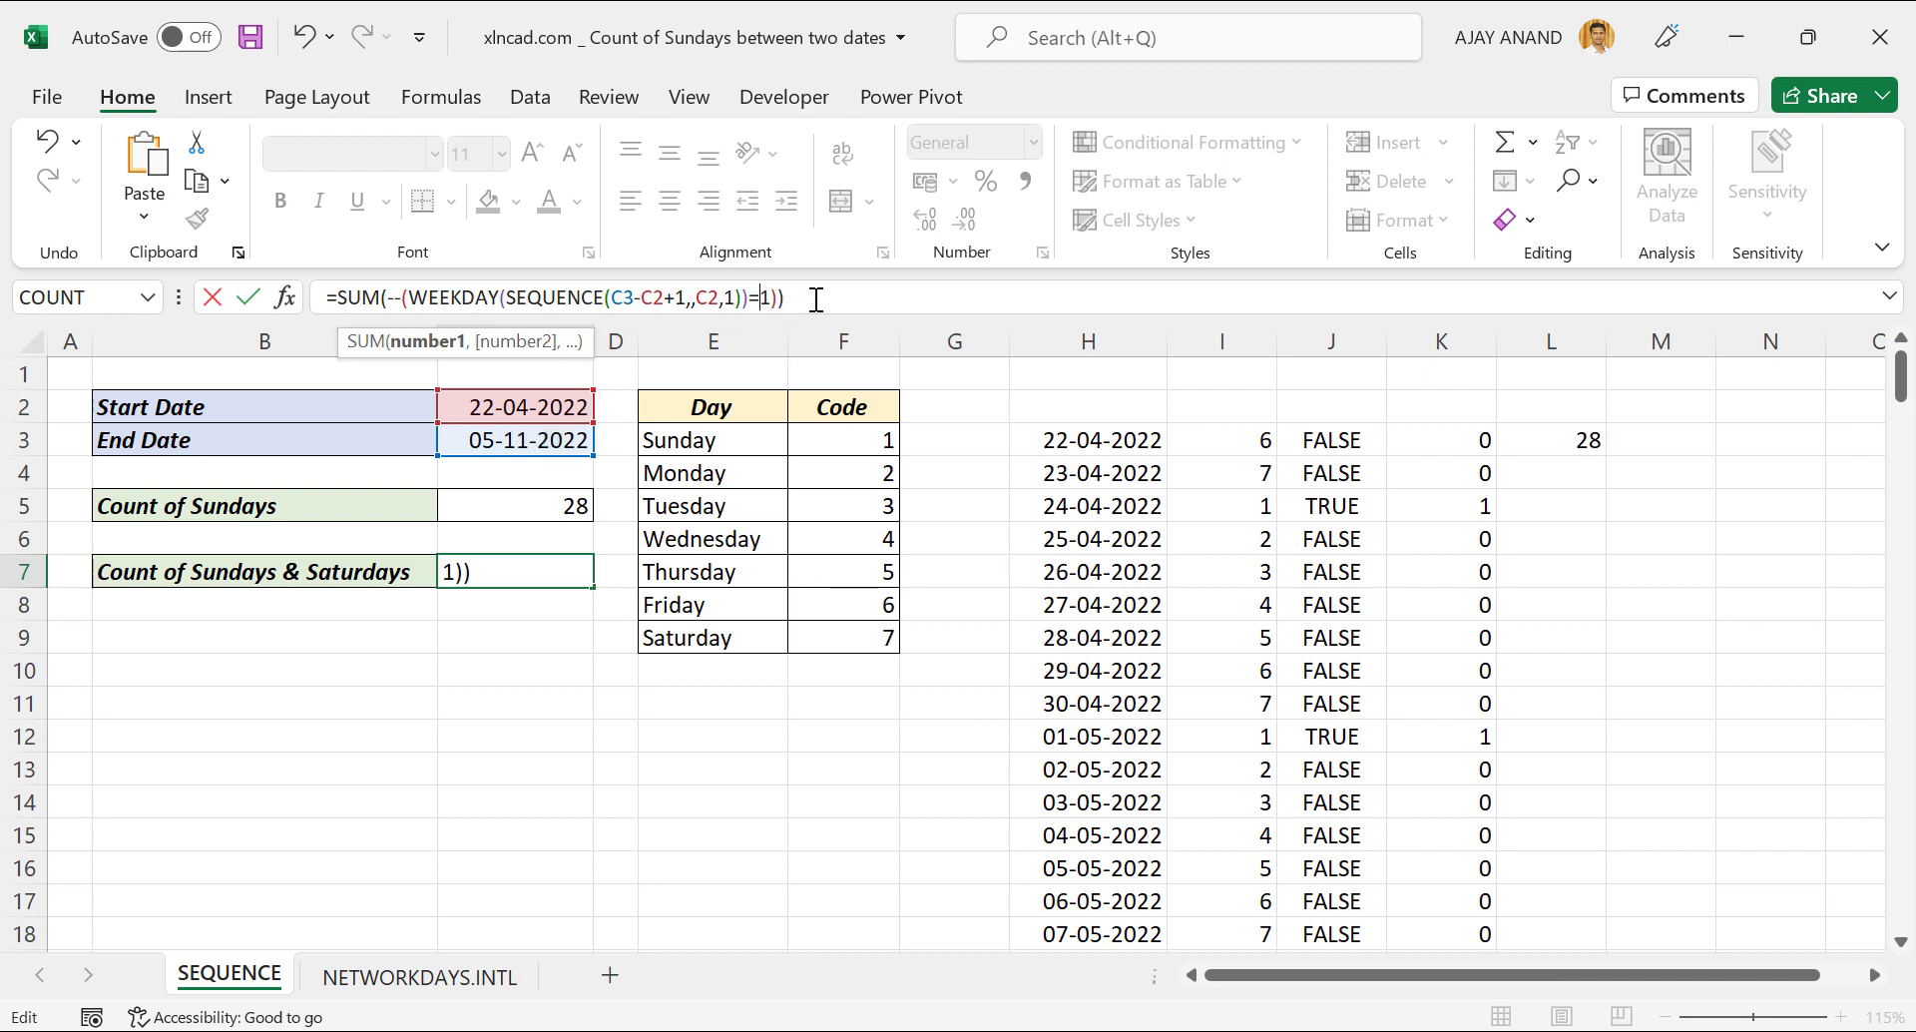
pyautogui.write('{')
pyautogui.click(776, 298)
pyautogui.write('}')
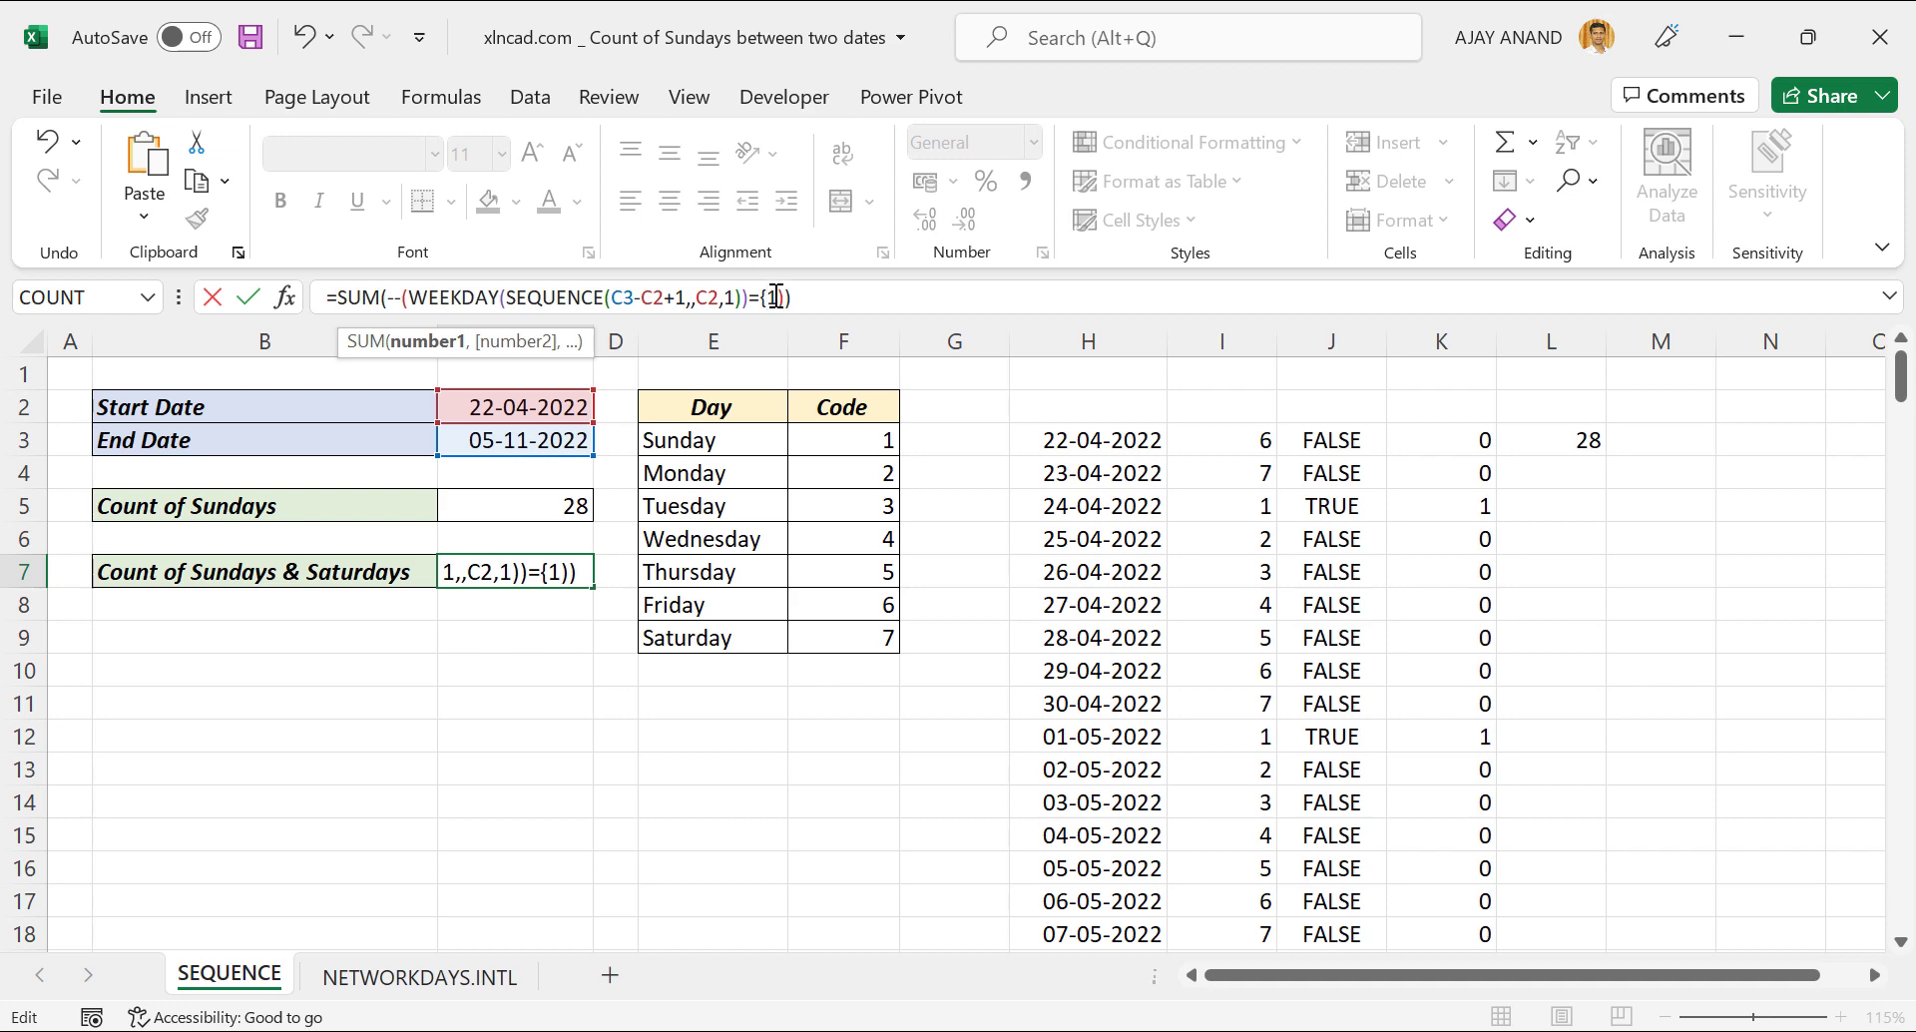
pyautogui.write(',')
pyautogui.write('7')
pyautogui.write('}')
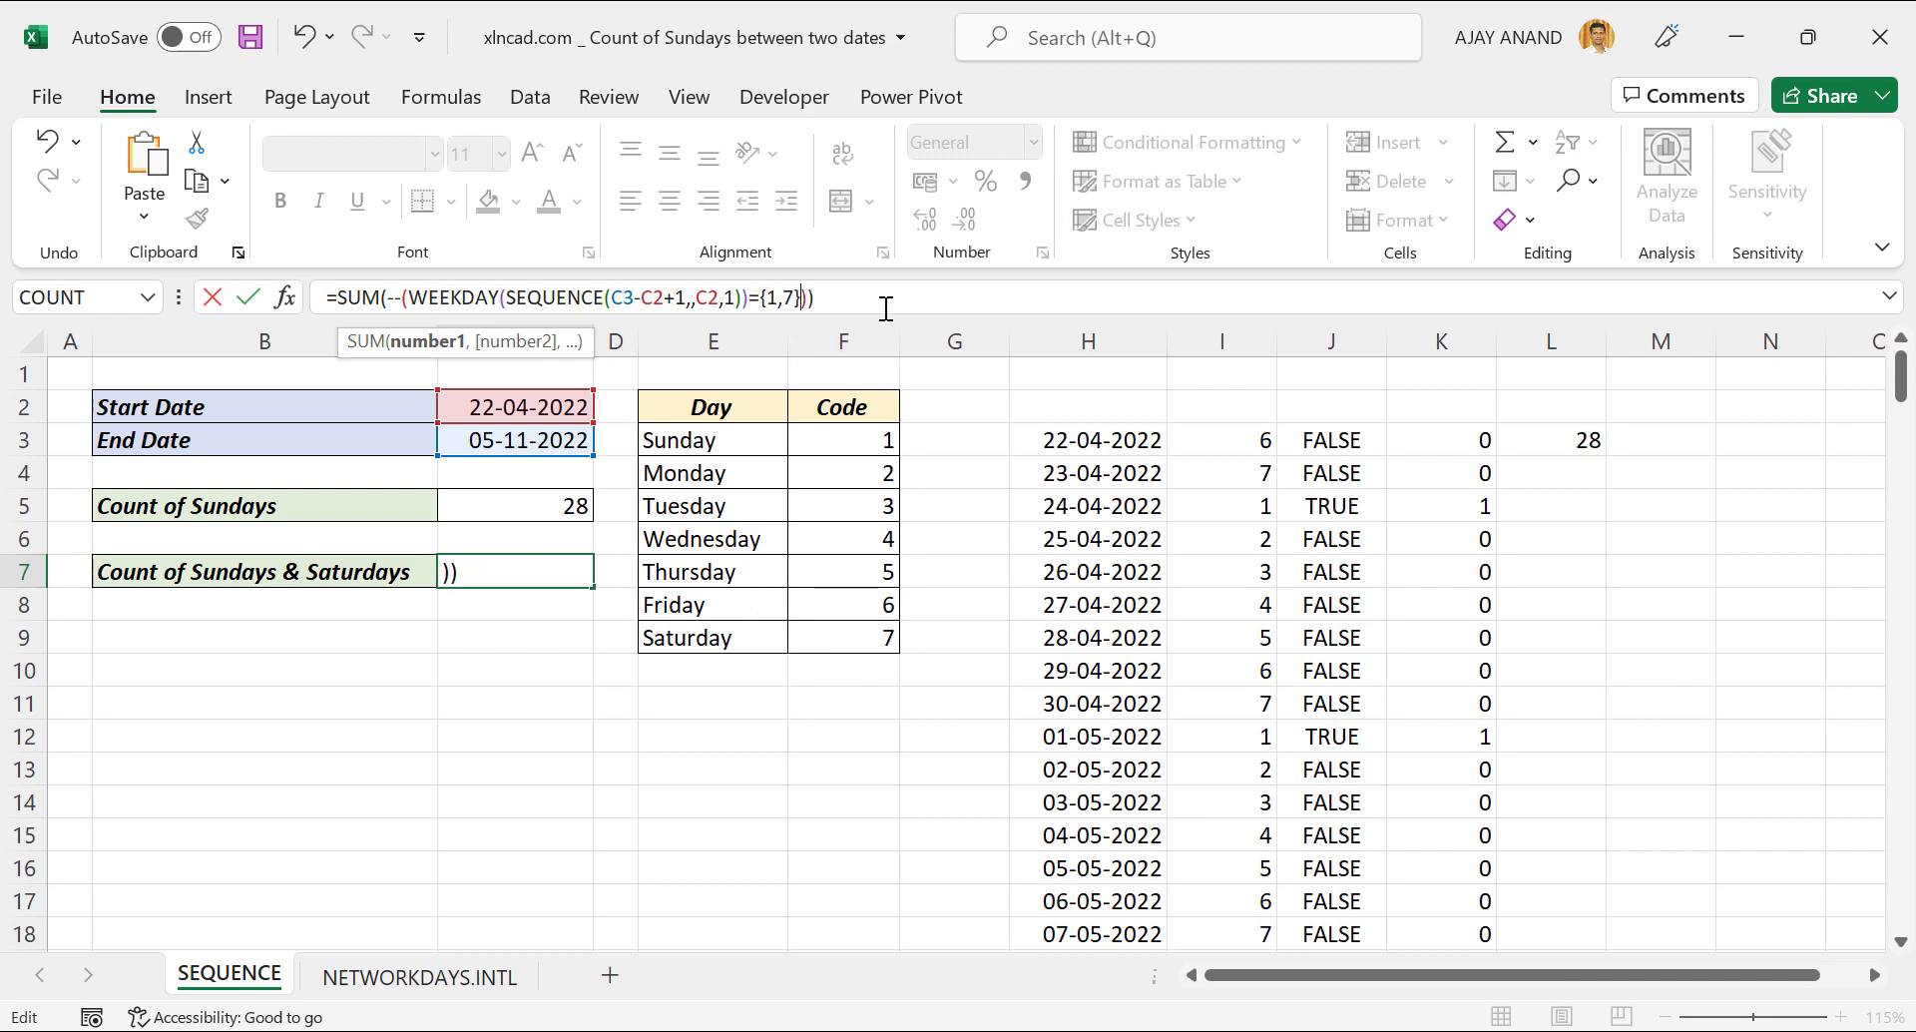
pyautogui.press('Return')
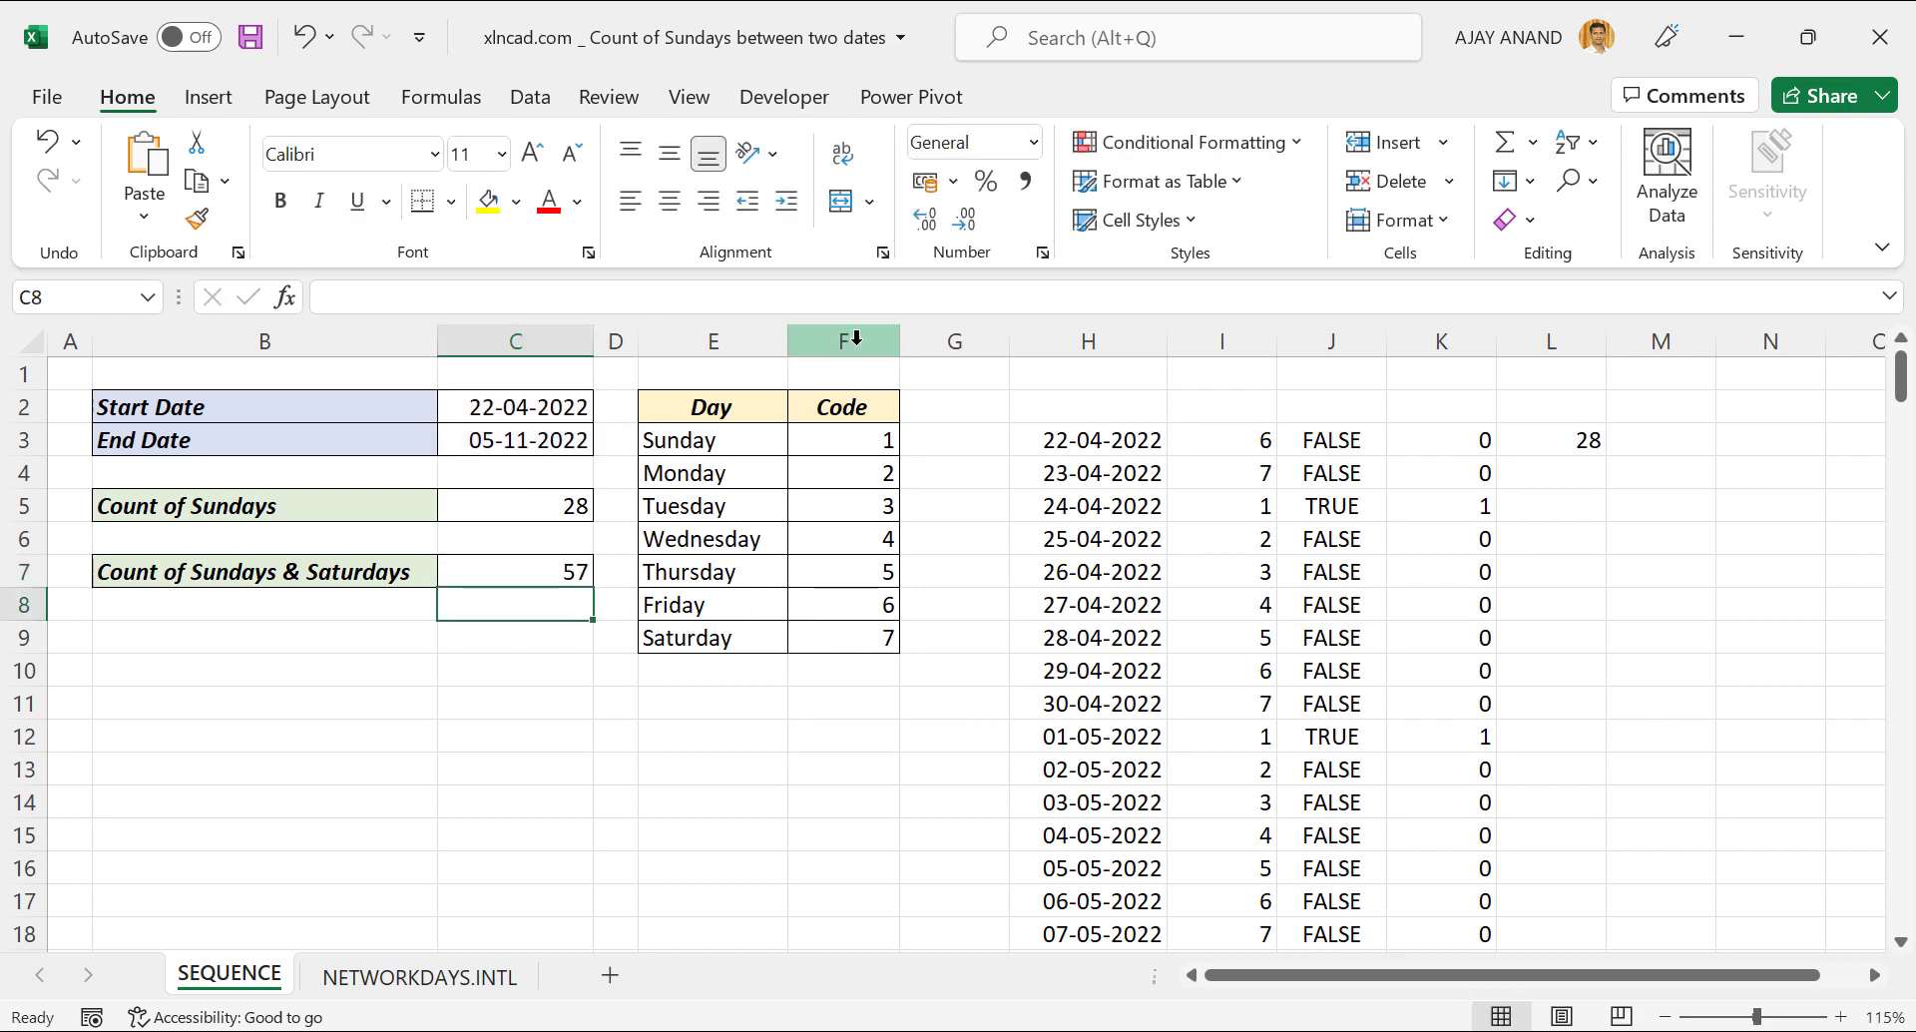
pyautogui.click(531, 569)
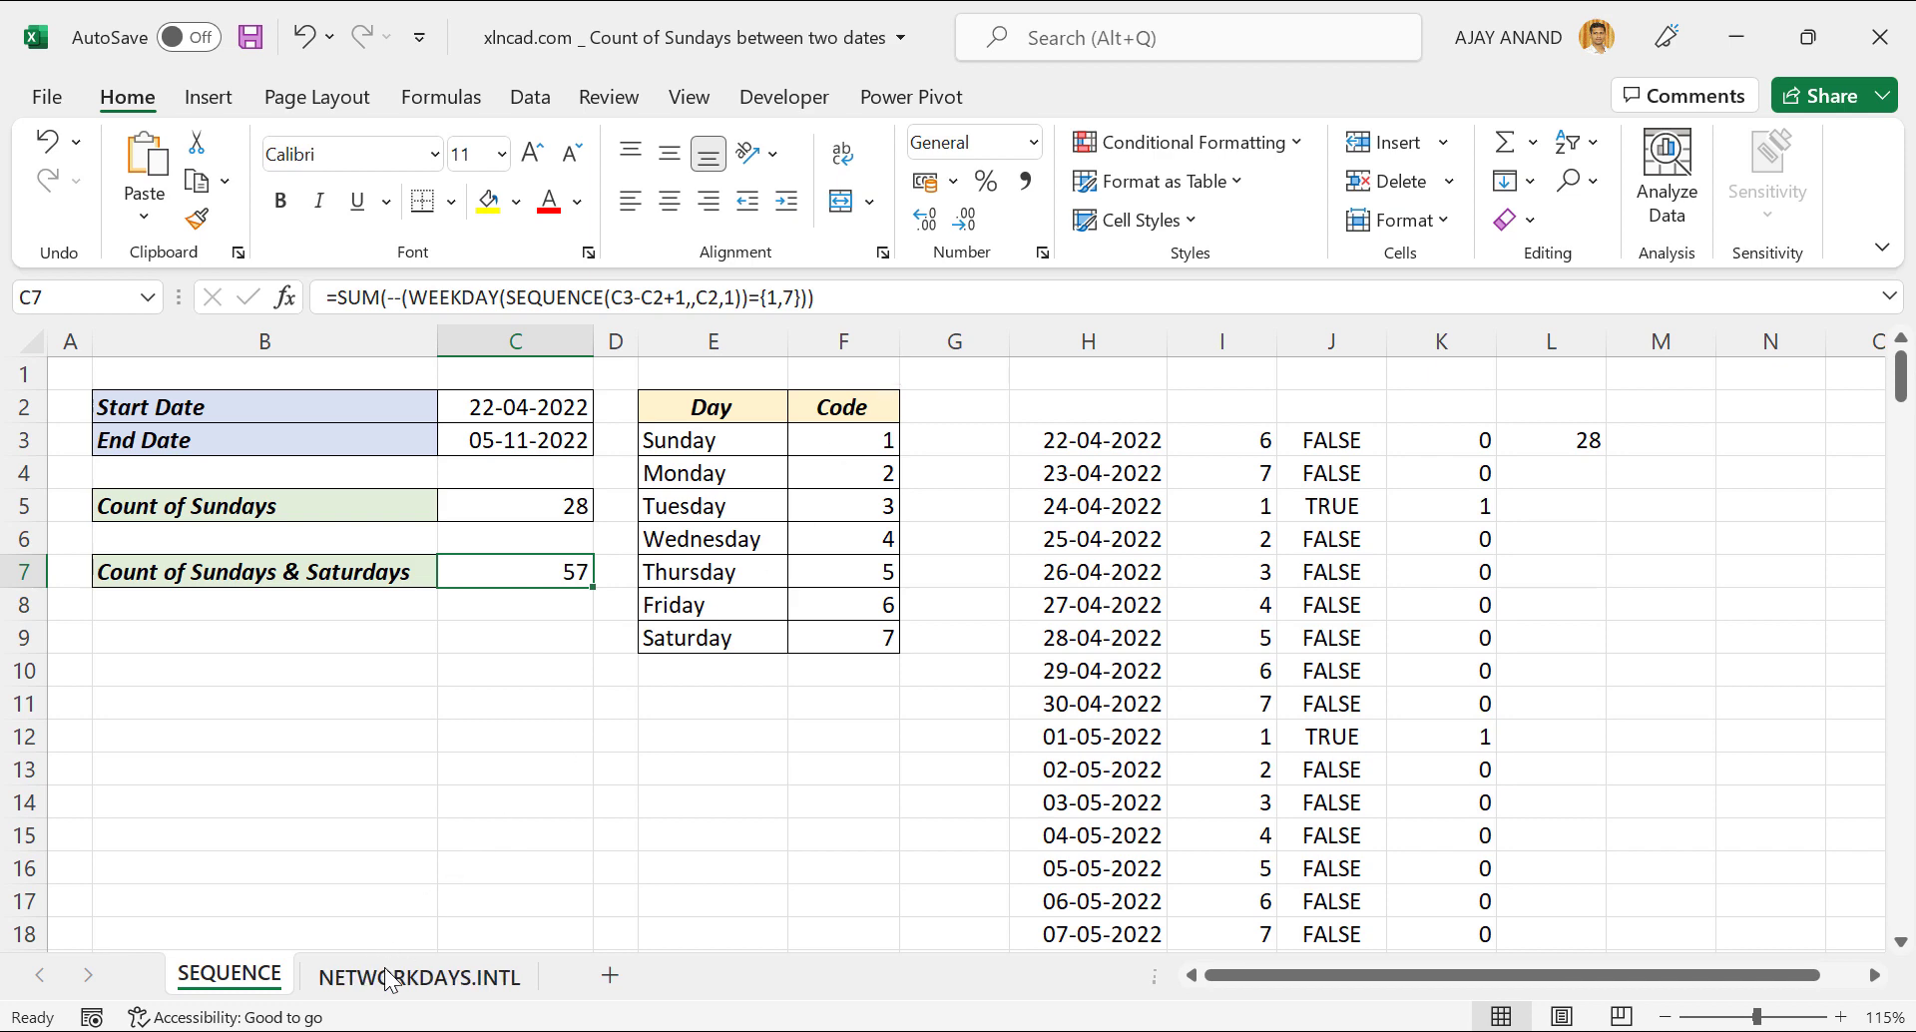
# - On the NETWORKDAYS.INTL sheet, enter =NETWORKDAYS.INTL(C2,C3,F3) in C5 to get 28 Sundays
pyautogui.click(419, 976)
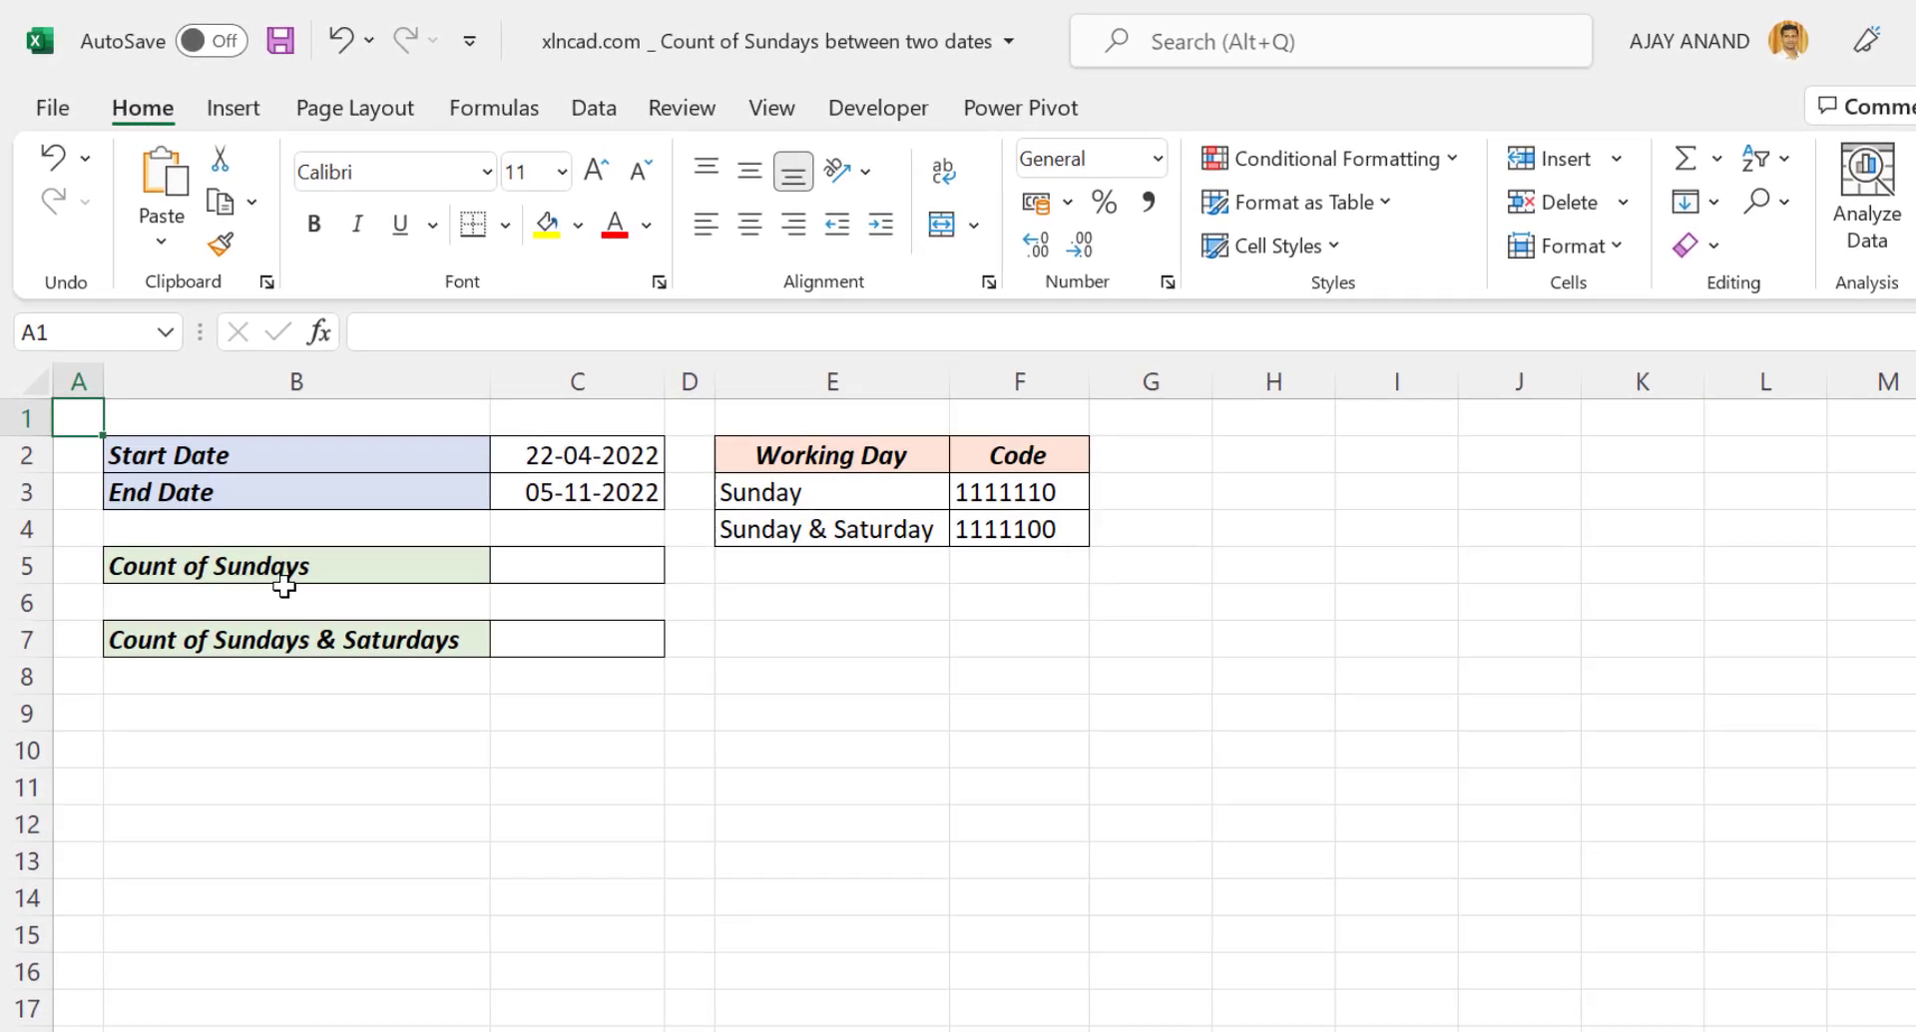
pyautogui.click(576, 565)
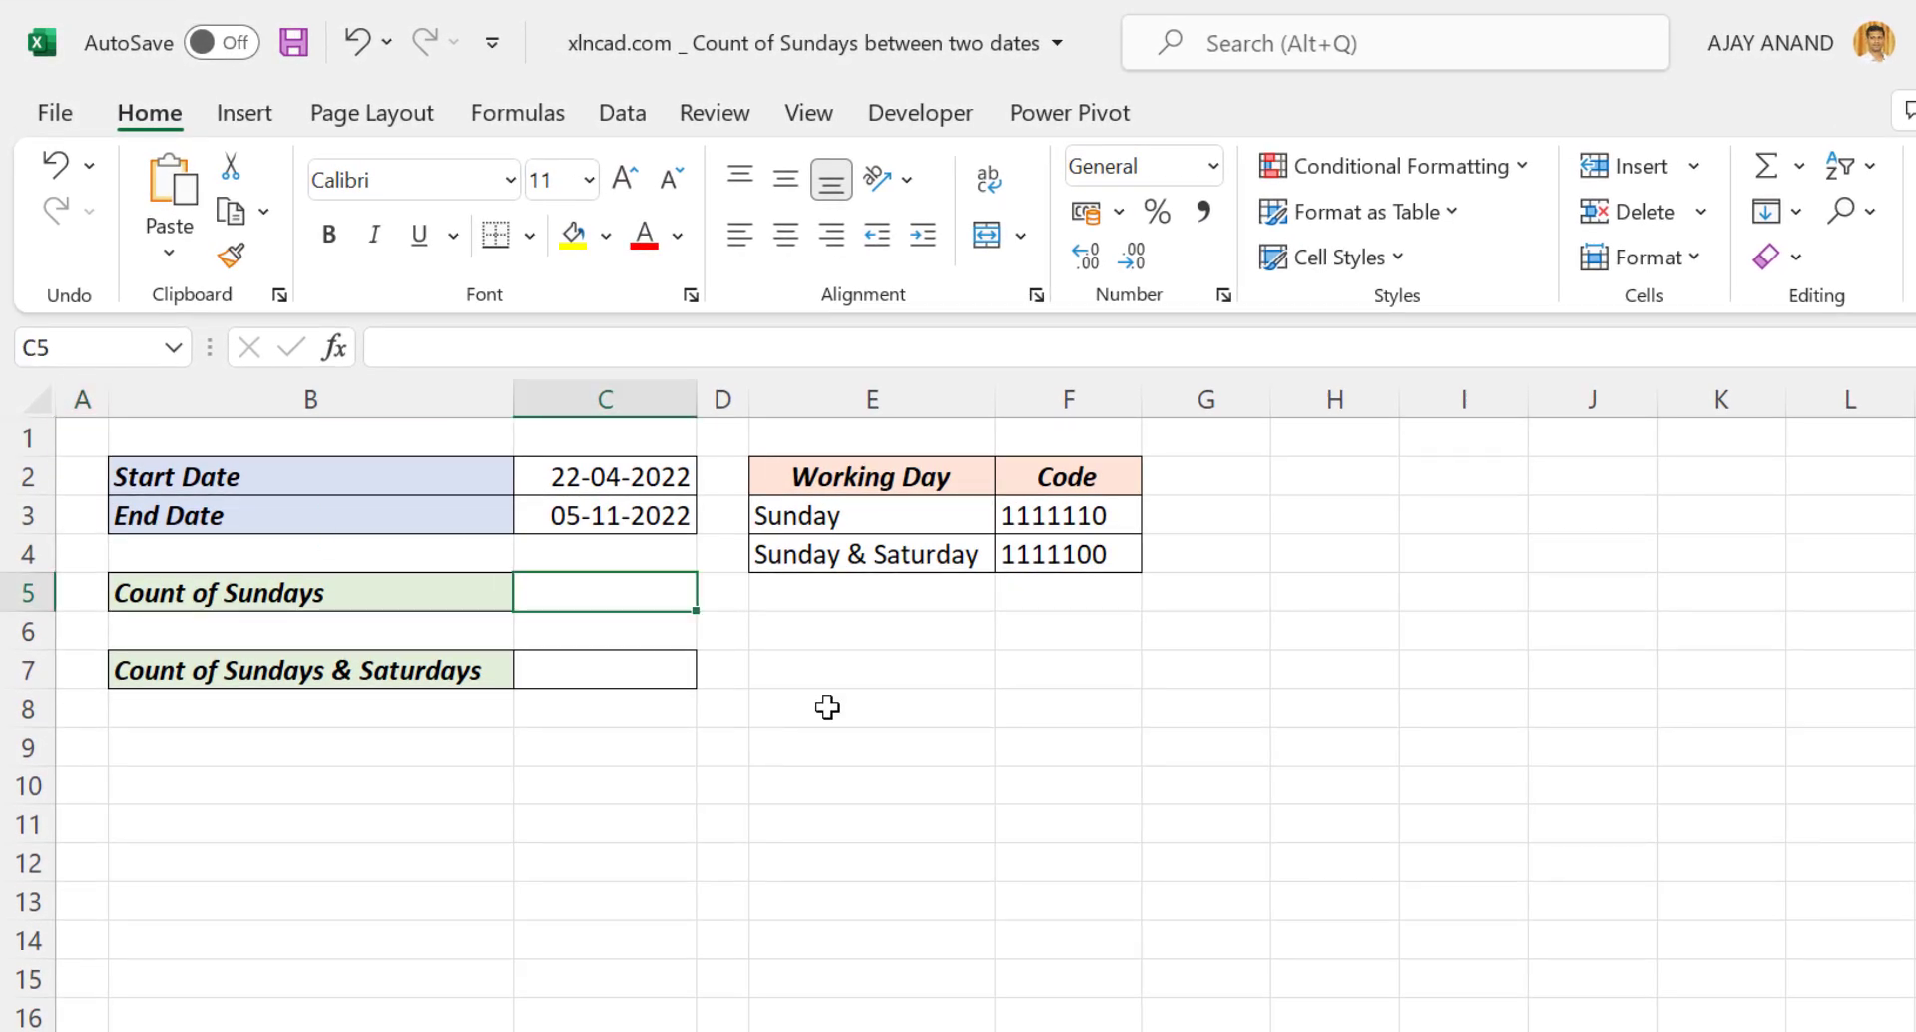
pyautogui.write('=NET')
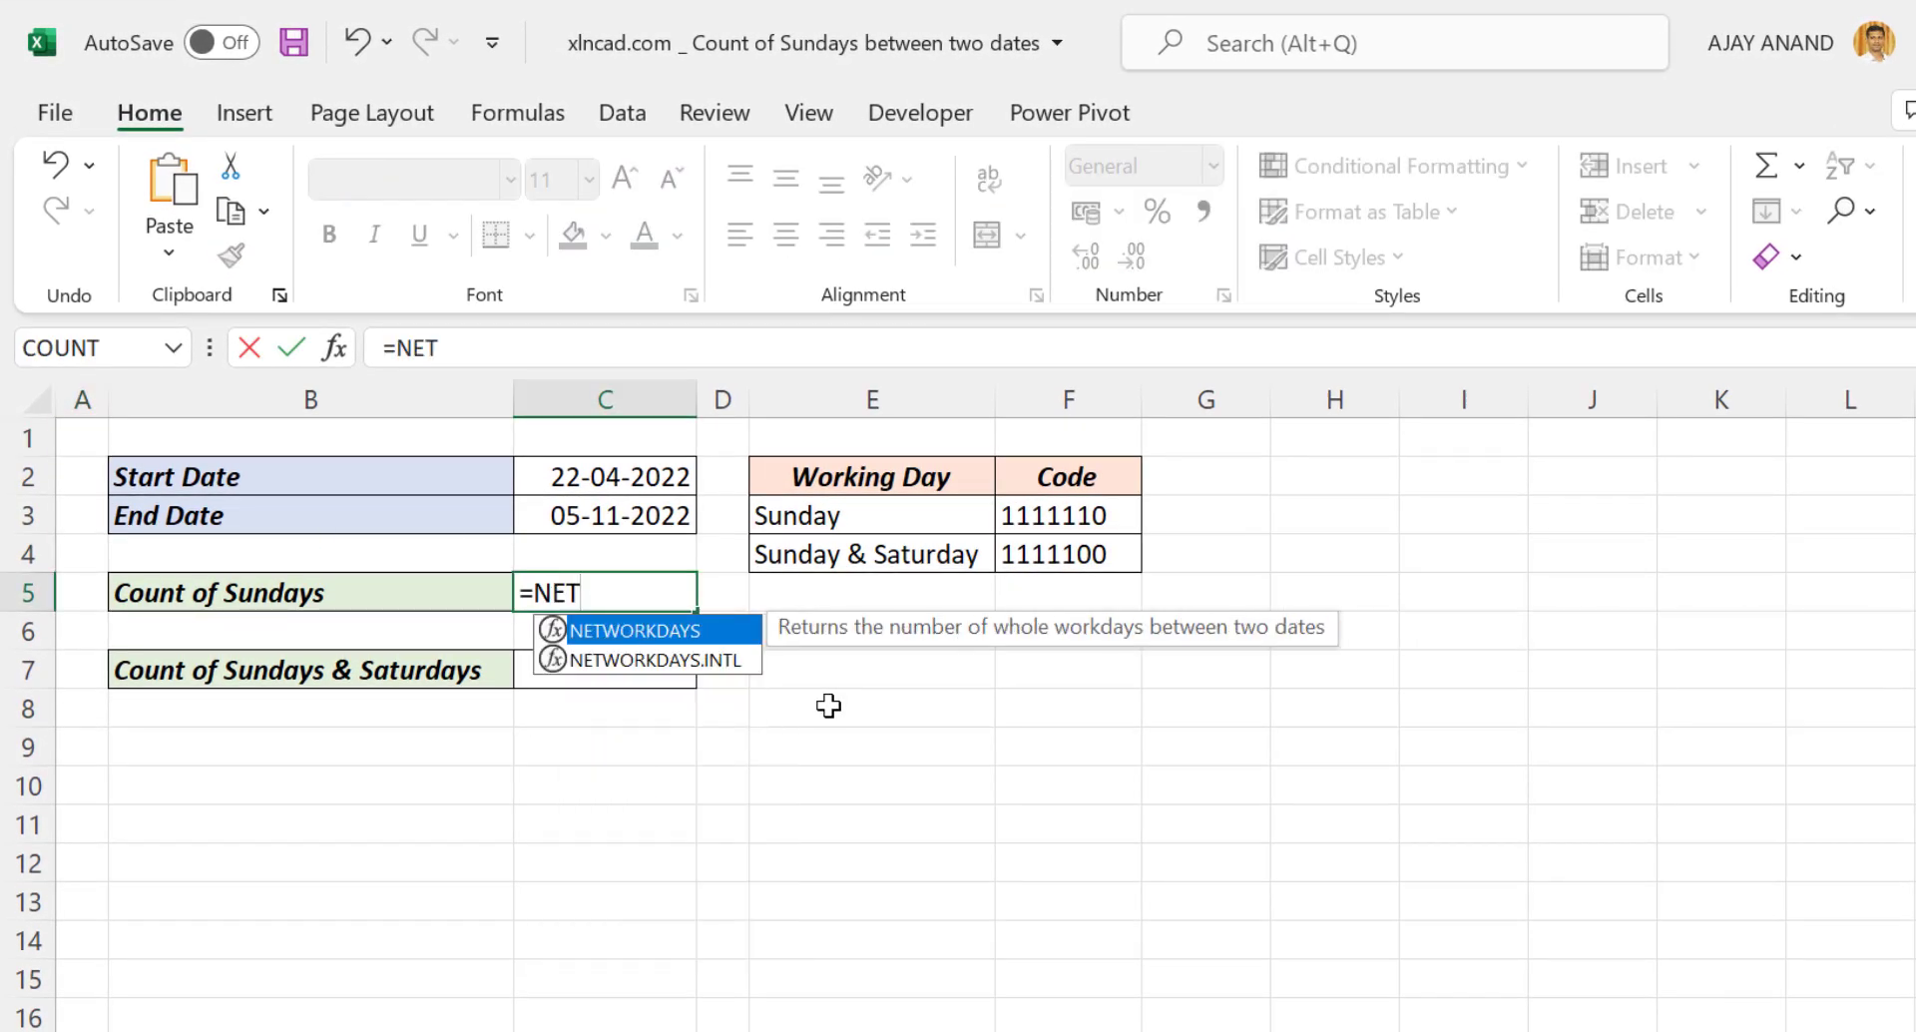
pyautogui.write('W')
pyautogui.press('Down')
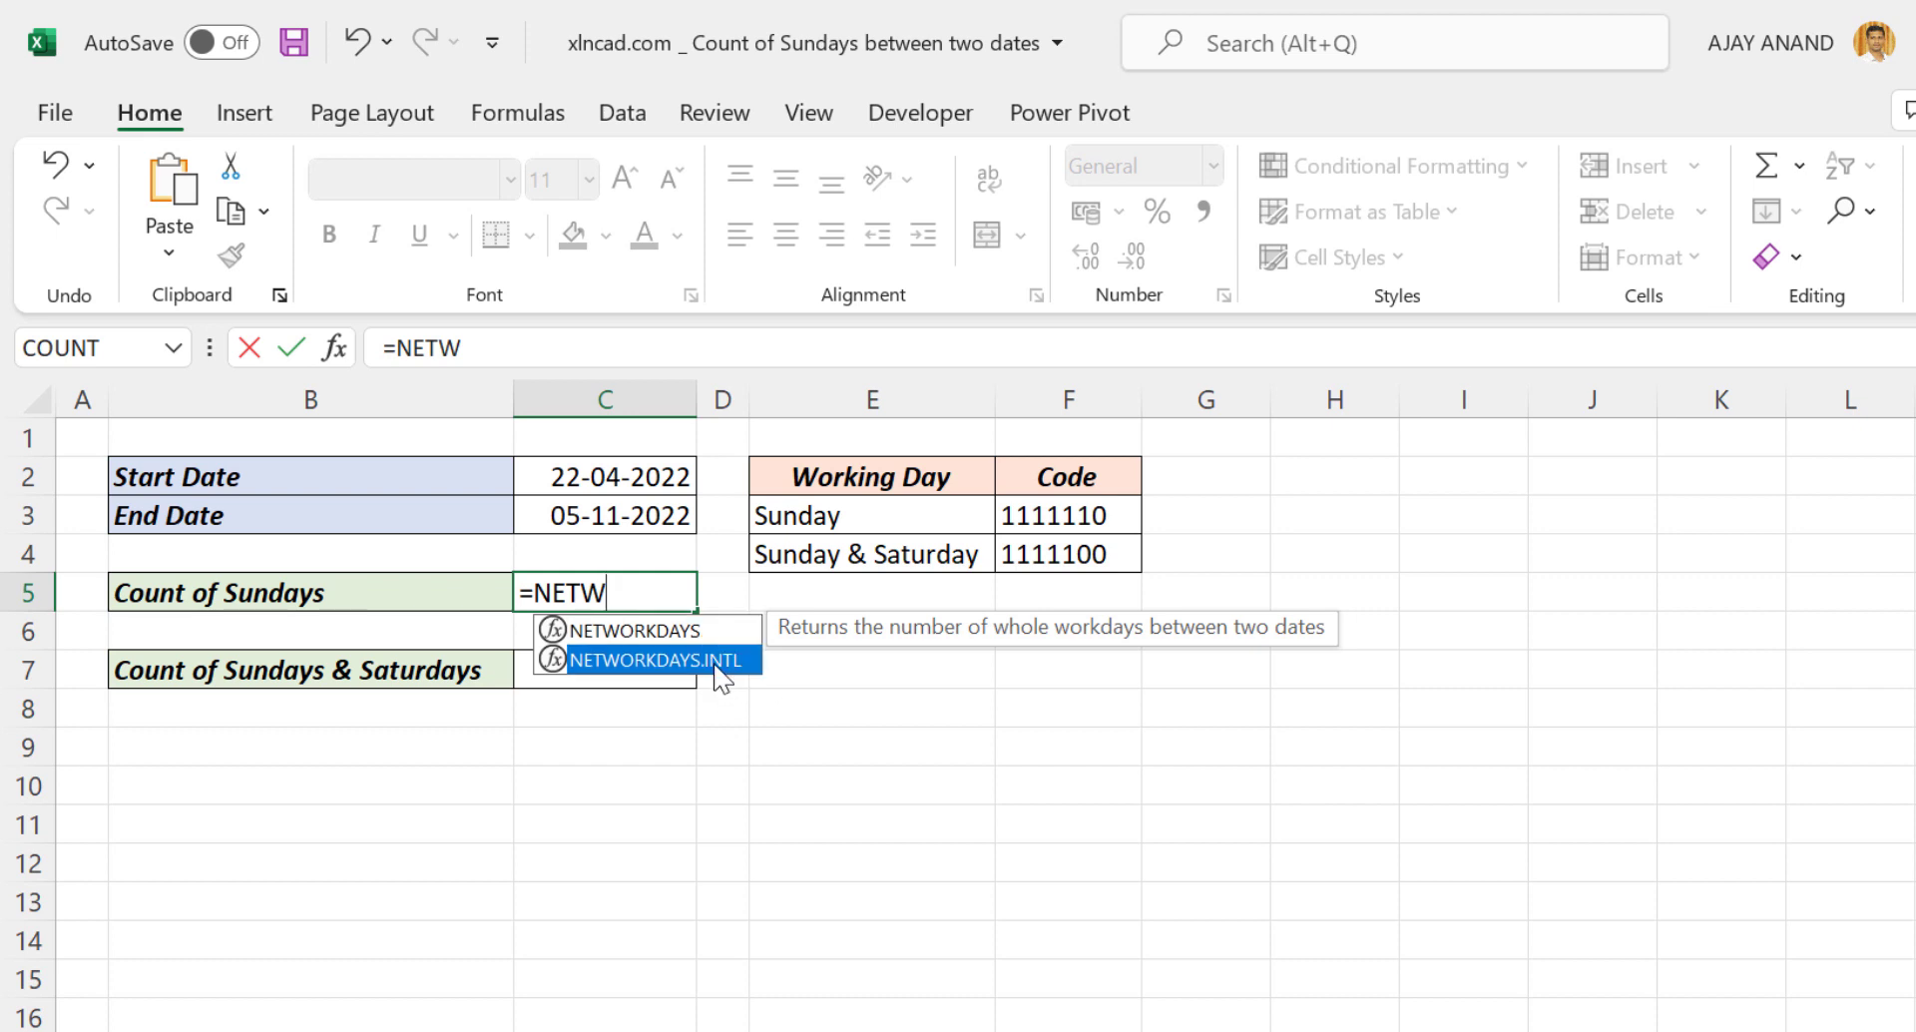
pyautogui.press('Tab')
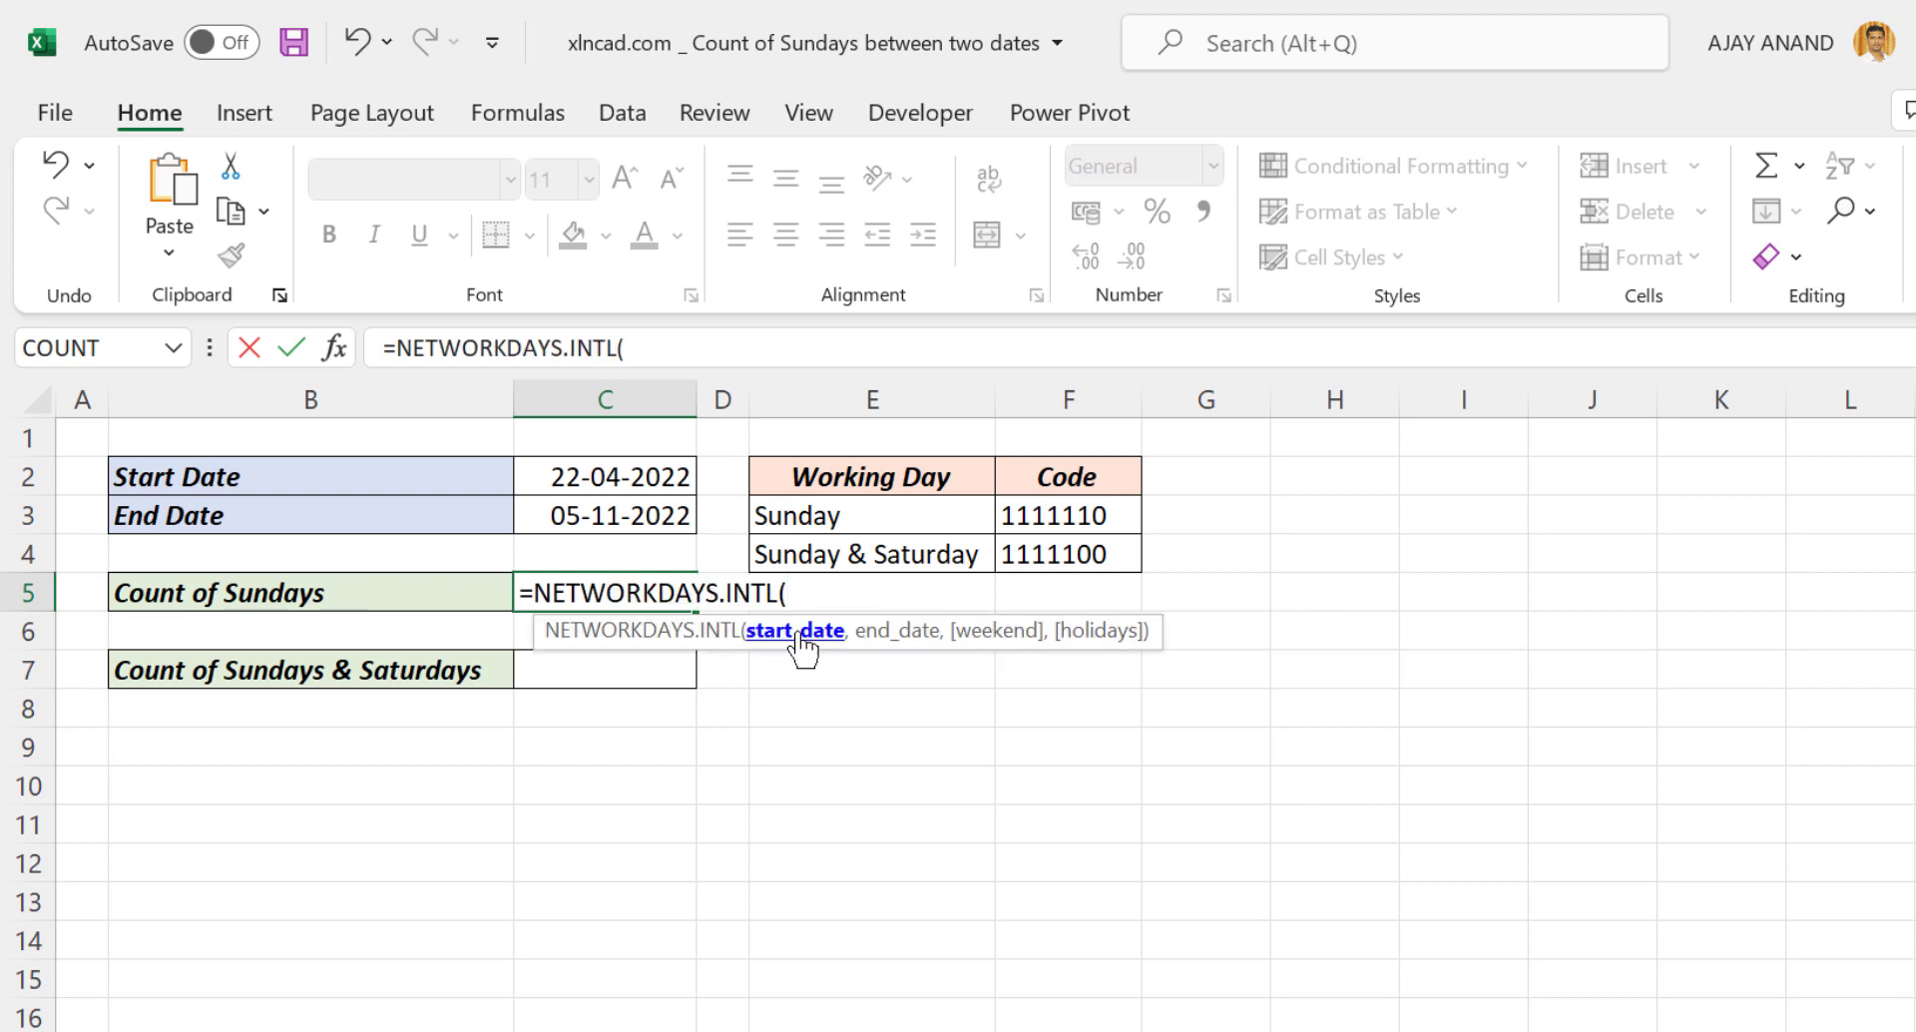
pyautogui.click(536, 471)
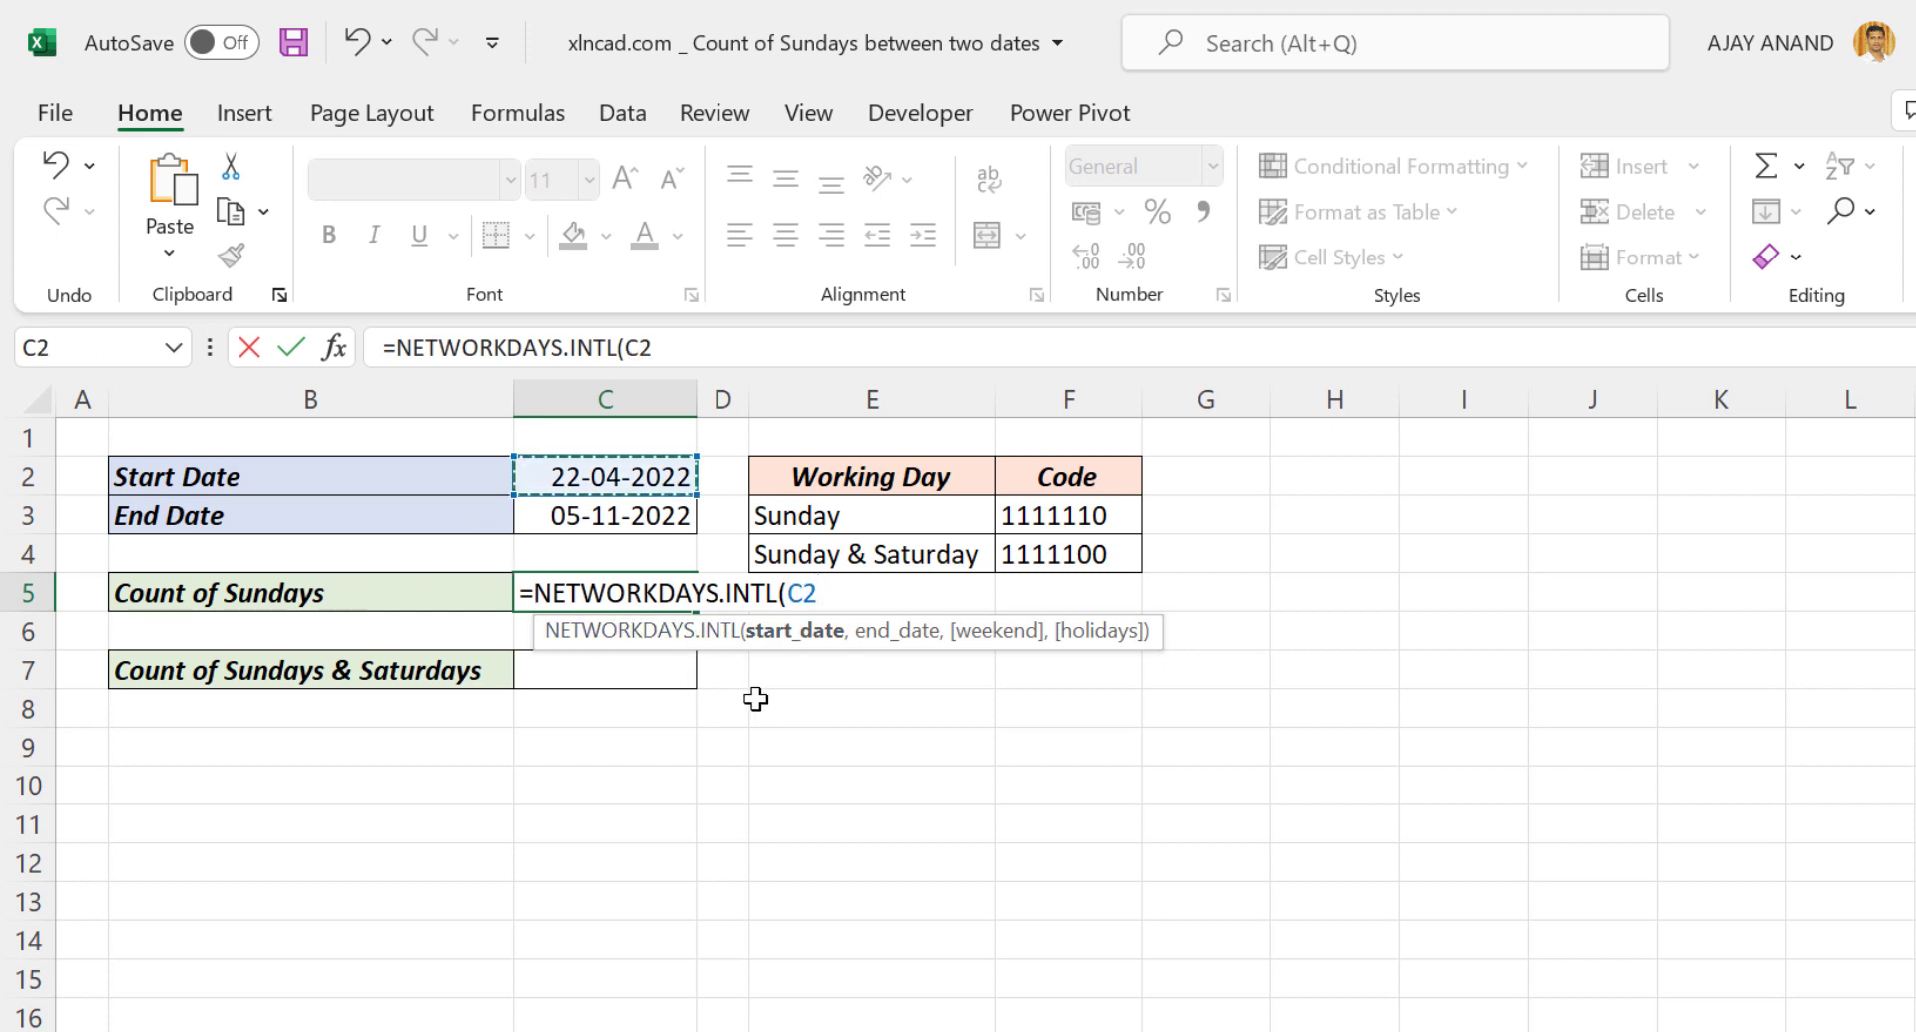
pyautogui.write(',')
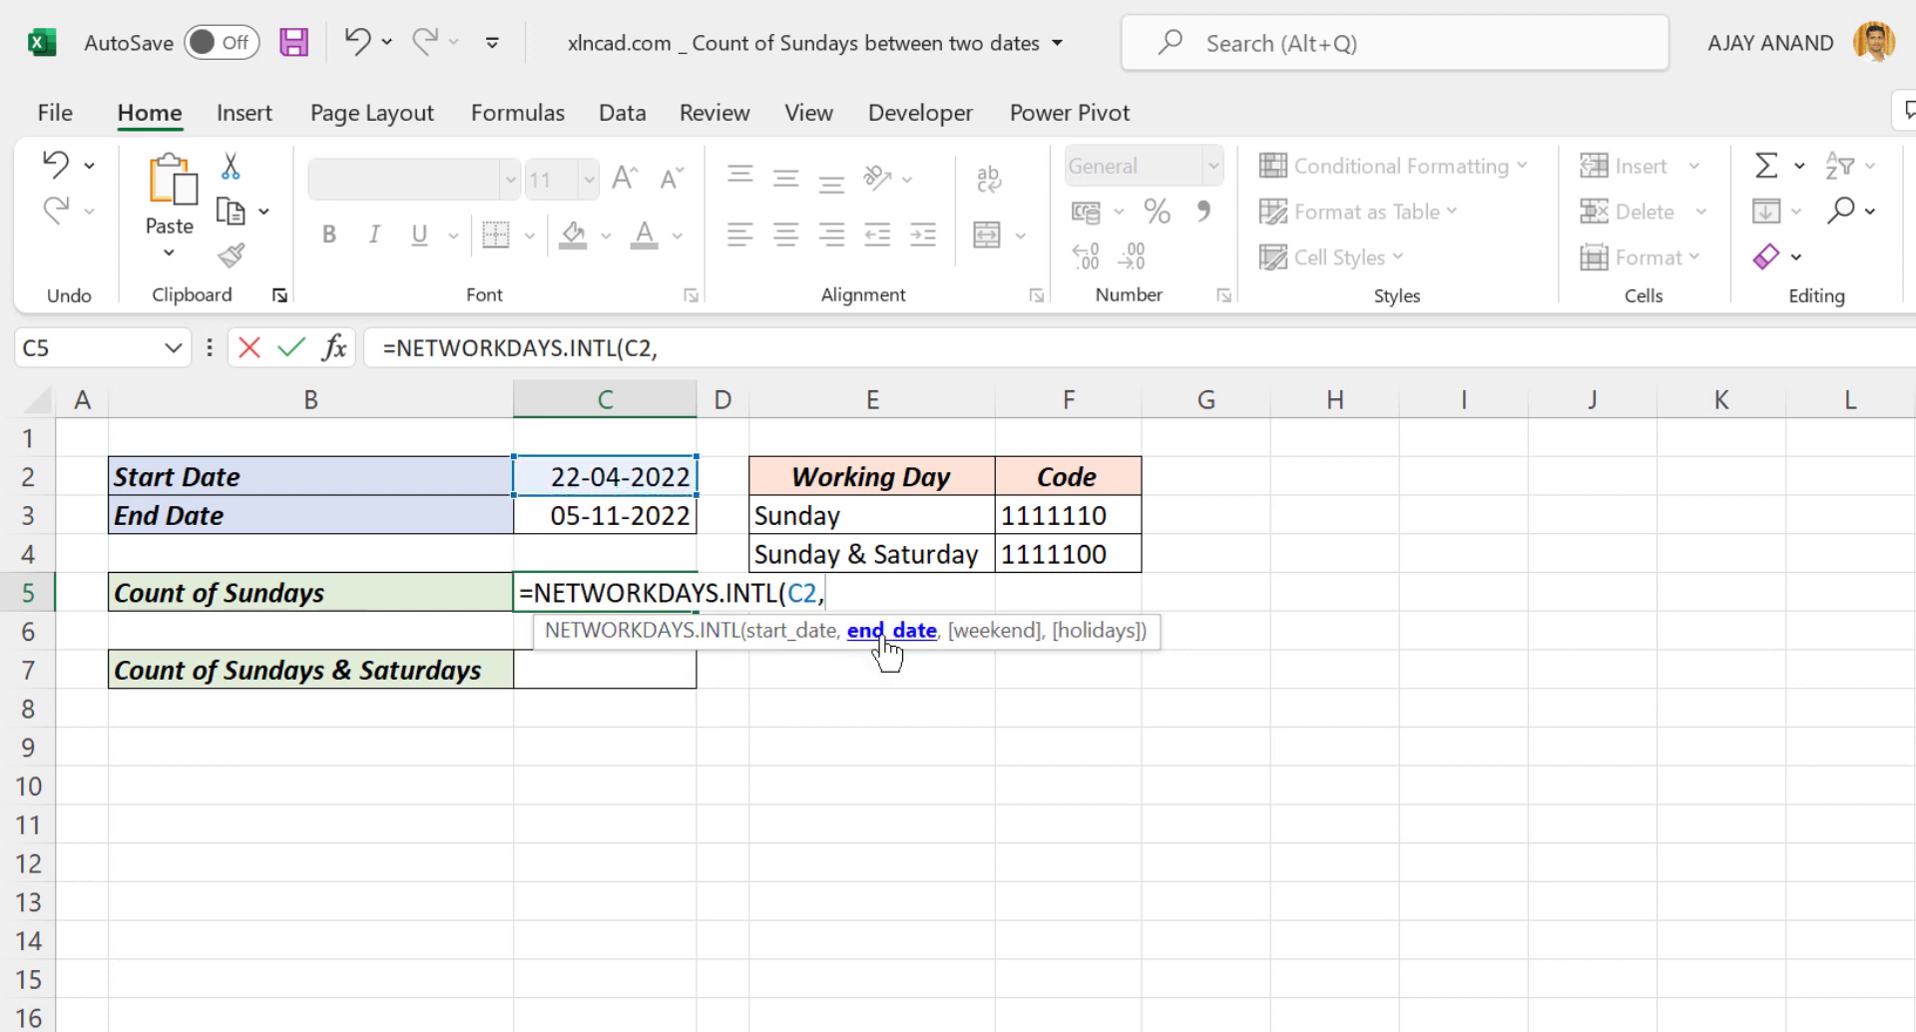
pyautogui.click(559, 515)
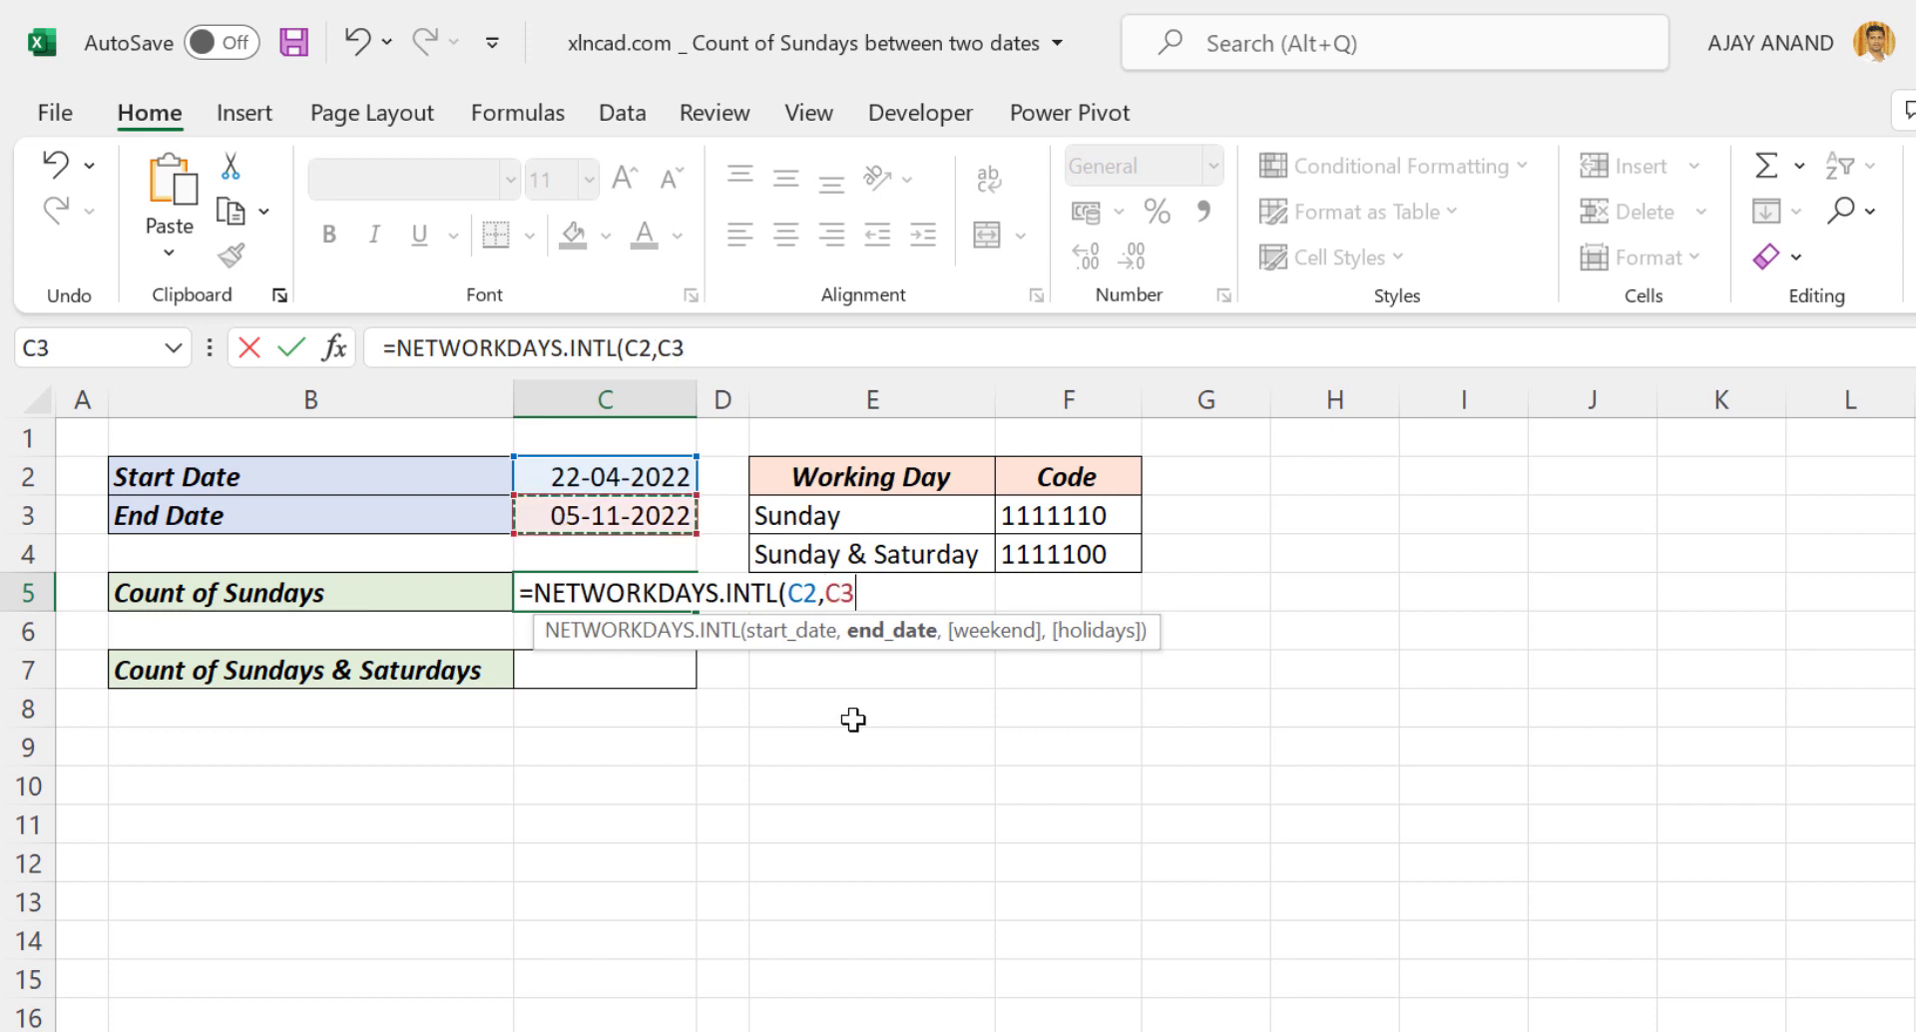
pyautogui.write(',')
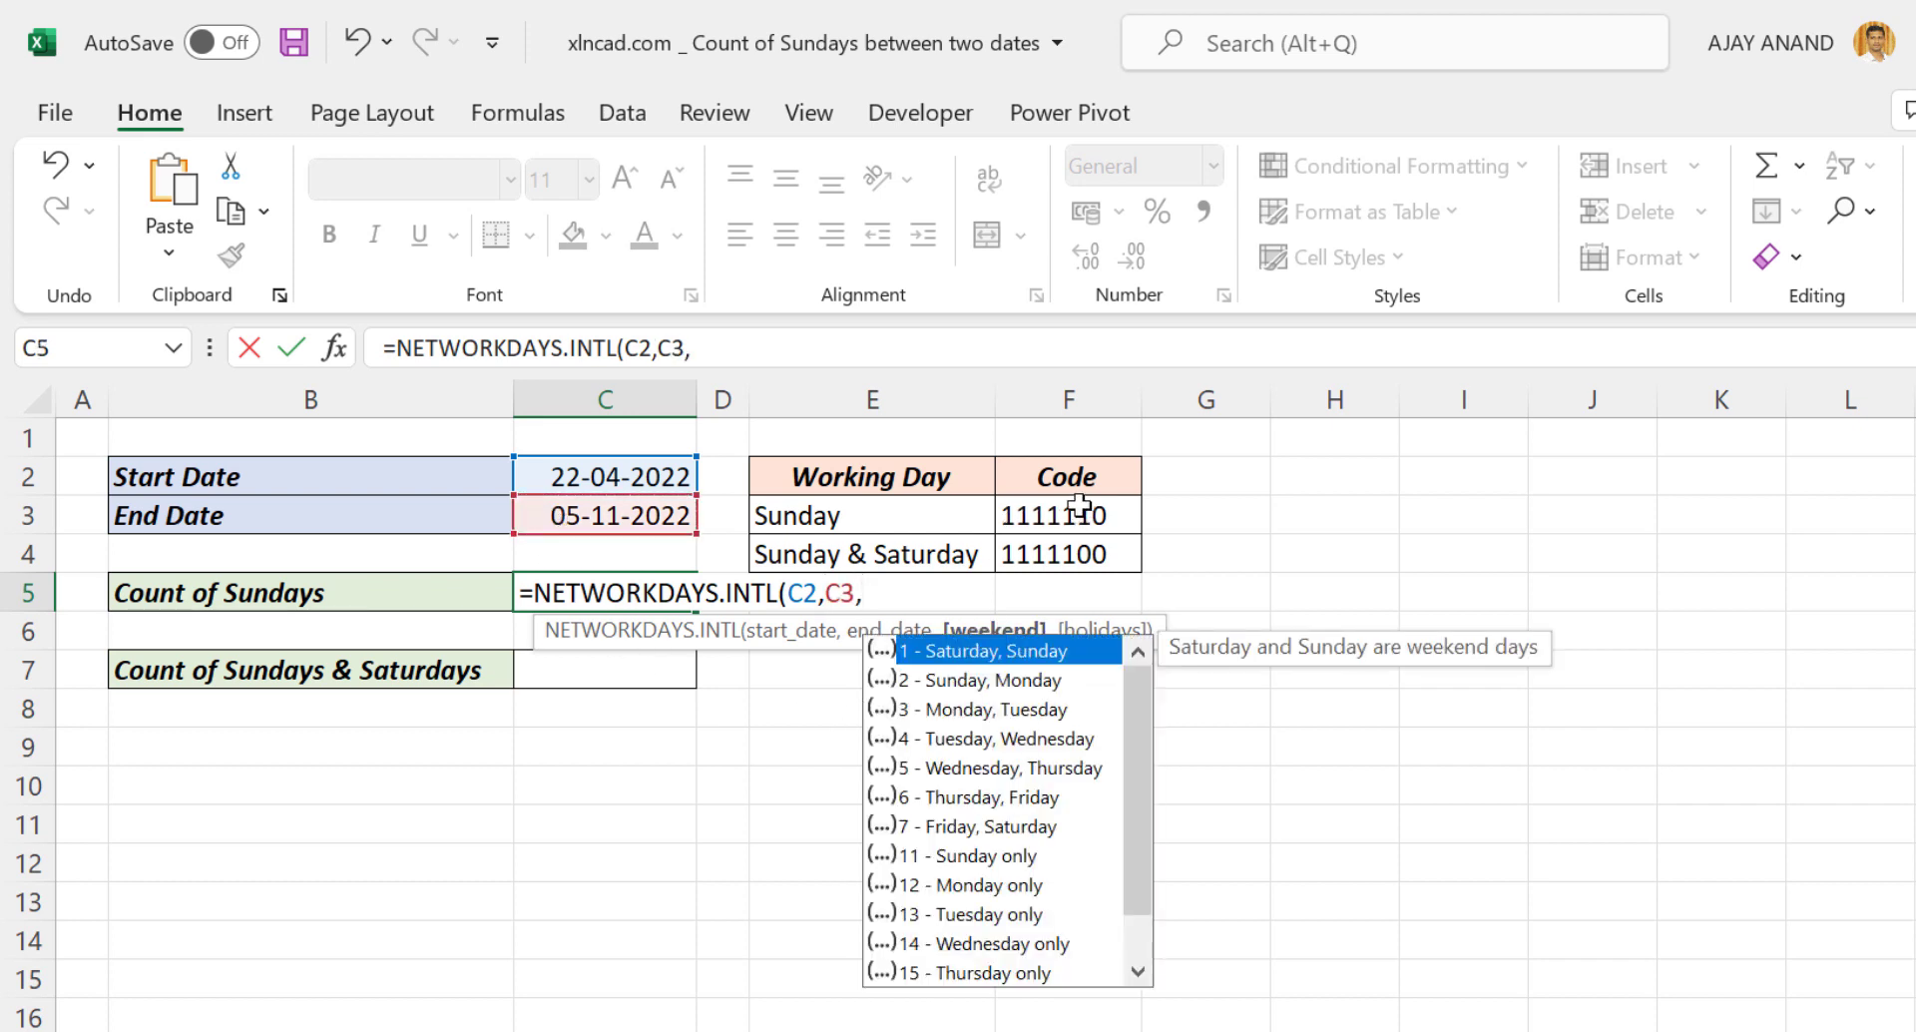
pyautogui.click(1038, 518)
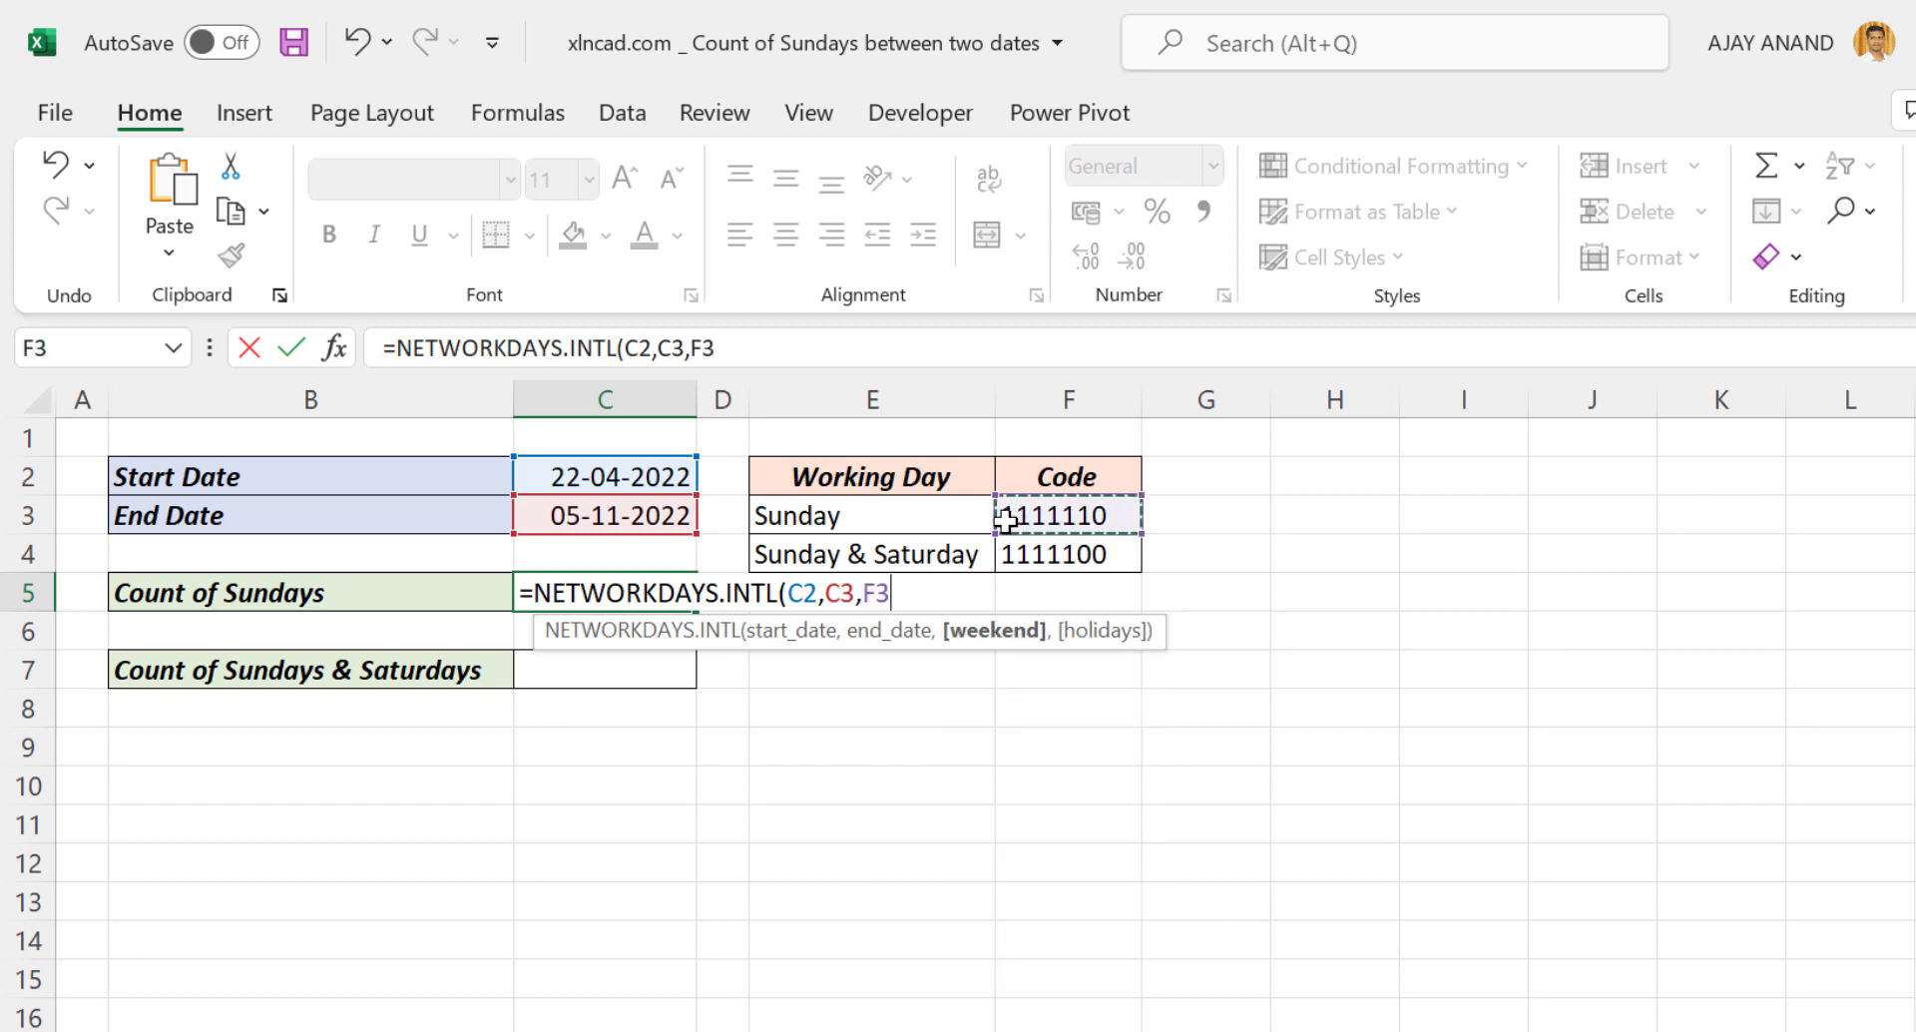
pyautogui.write(')')
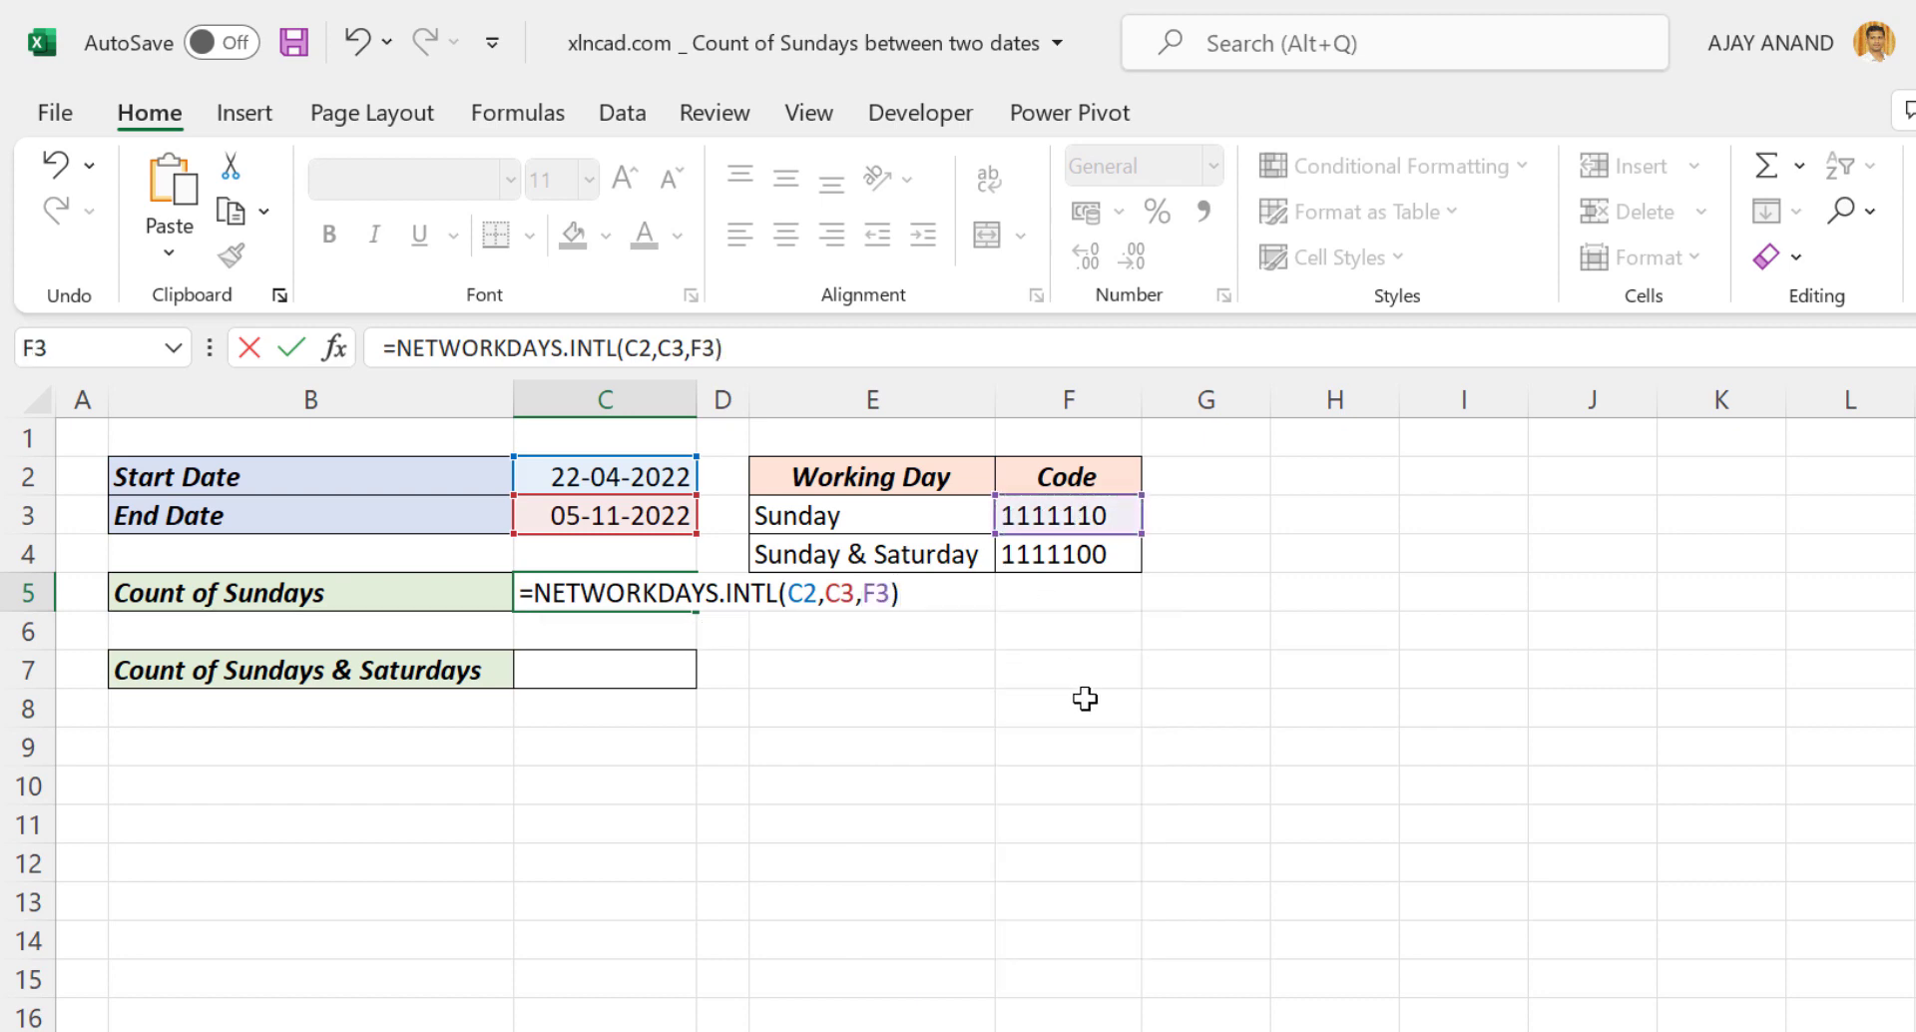
pyautogui.press('Return')
pyautogui.click(664, 601)
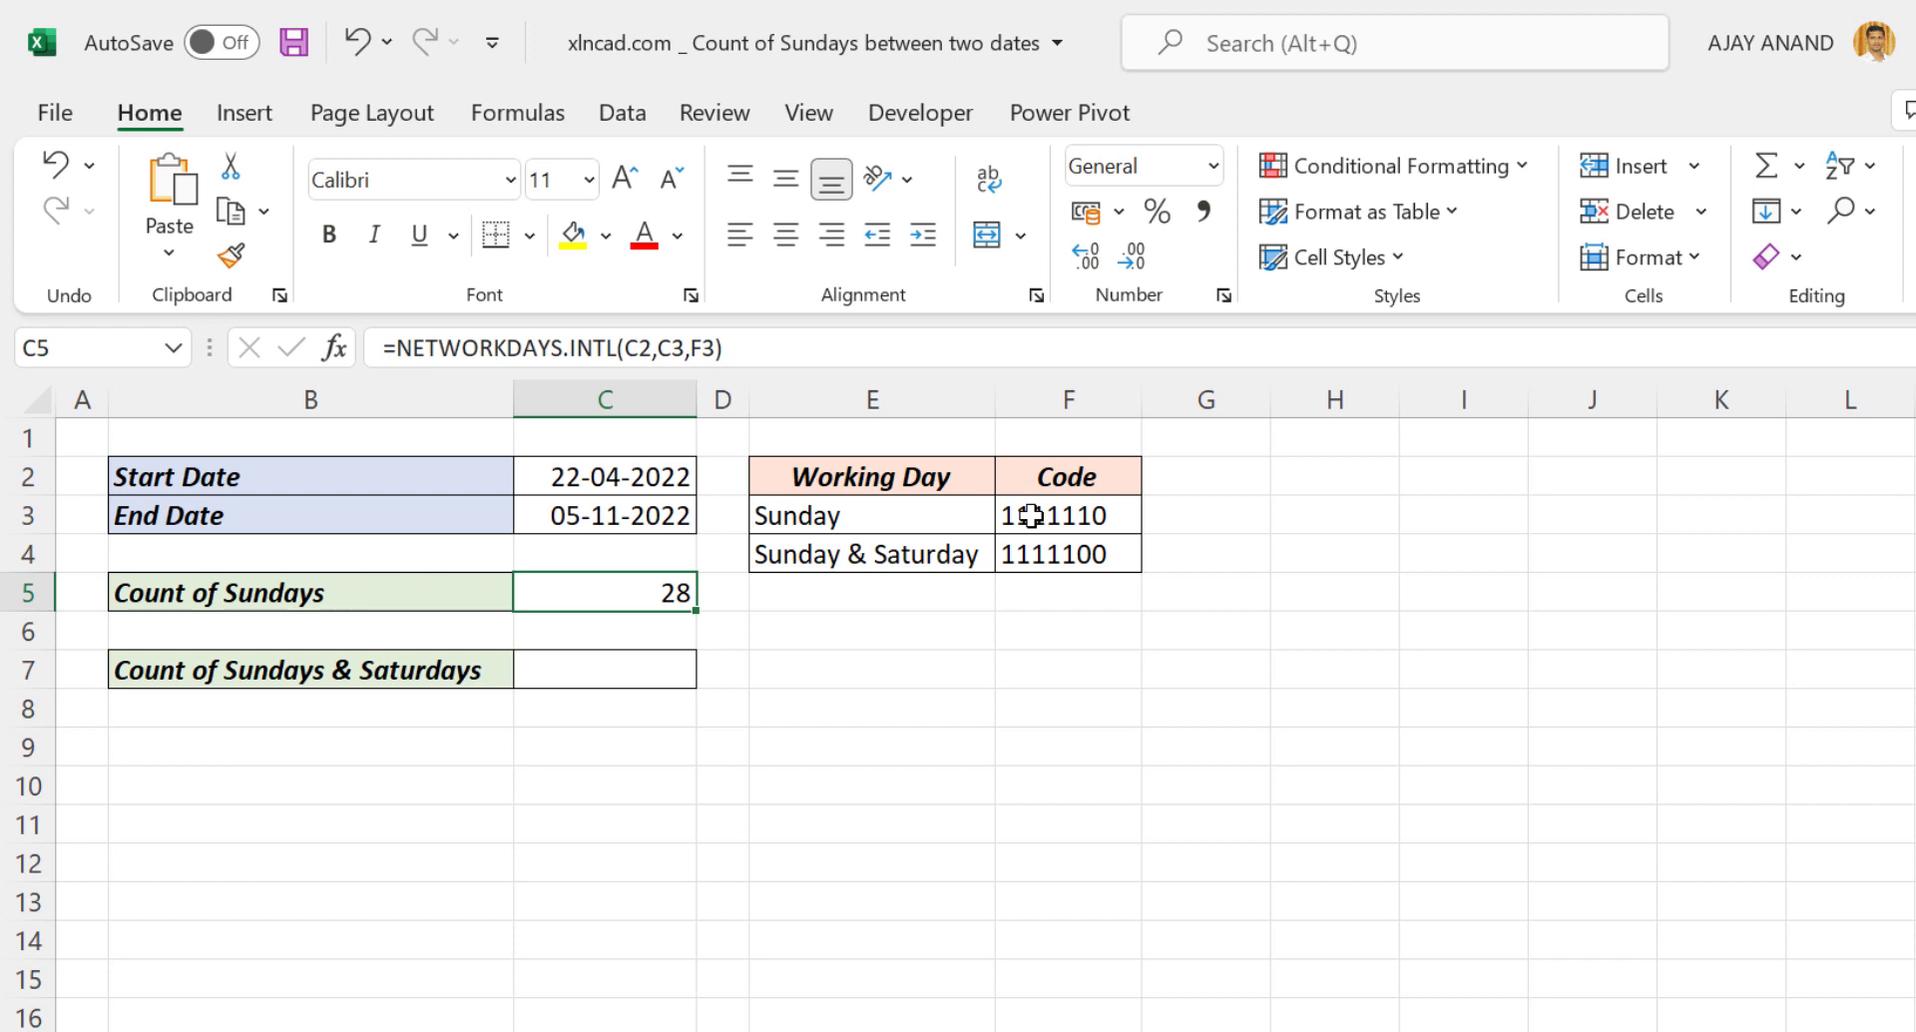
pyautogui.click(1031, 515)
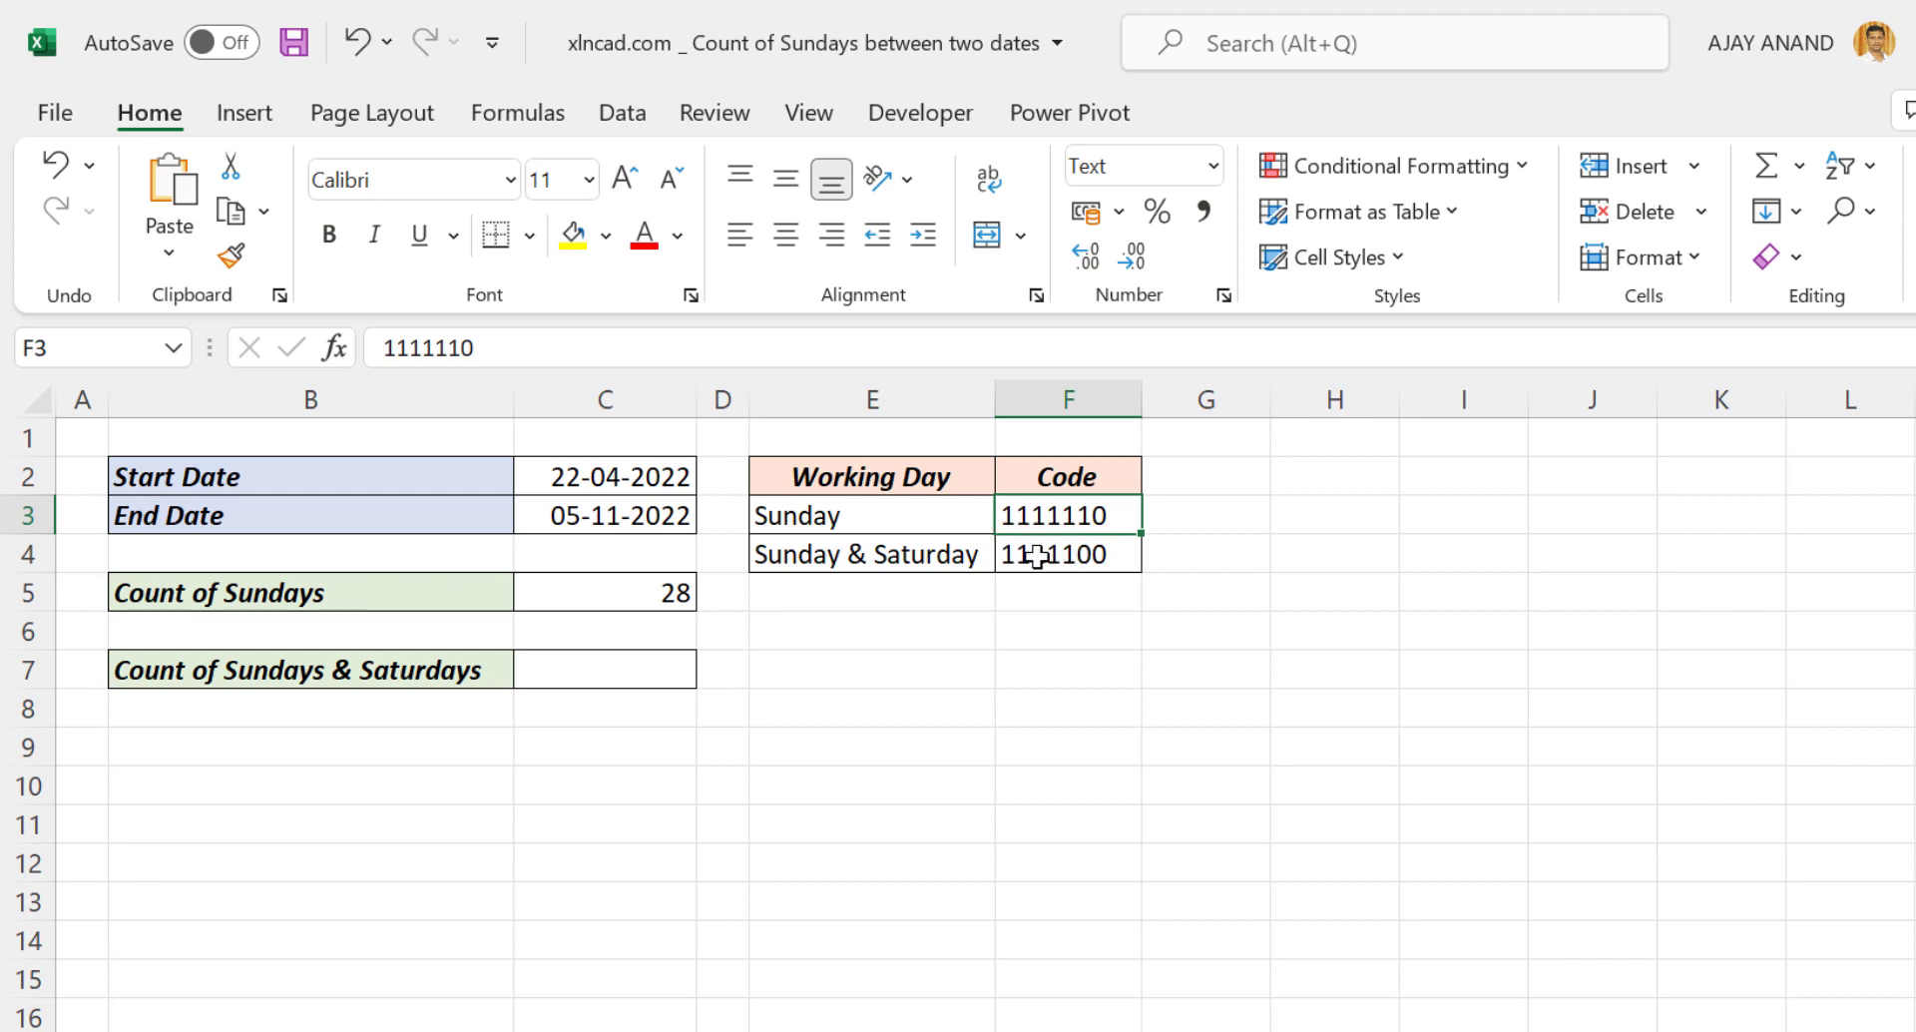
pyautogui.click(1042, 561)
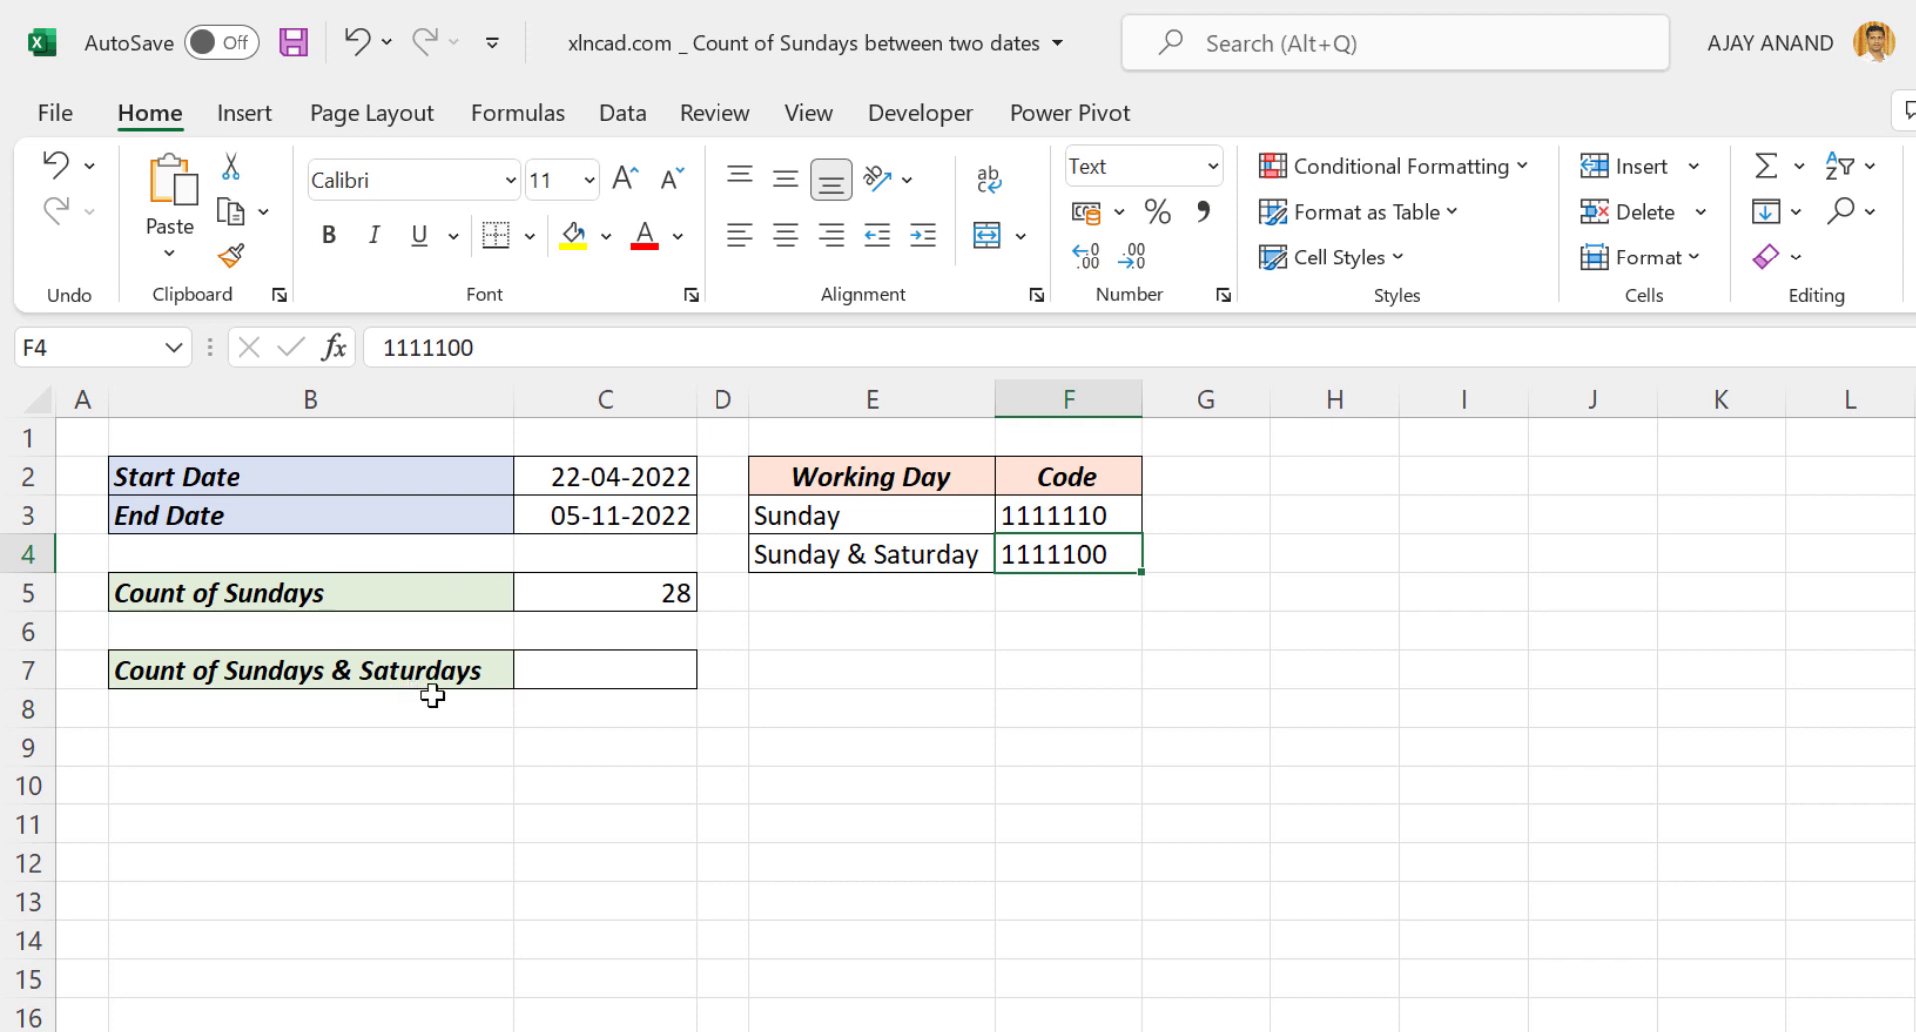
pyautogui.click(624, 672)
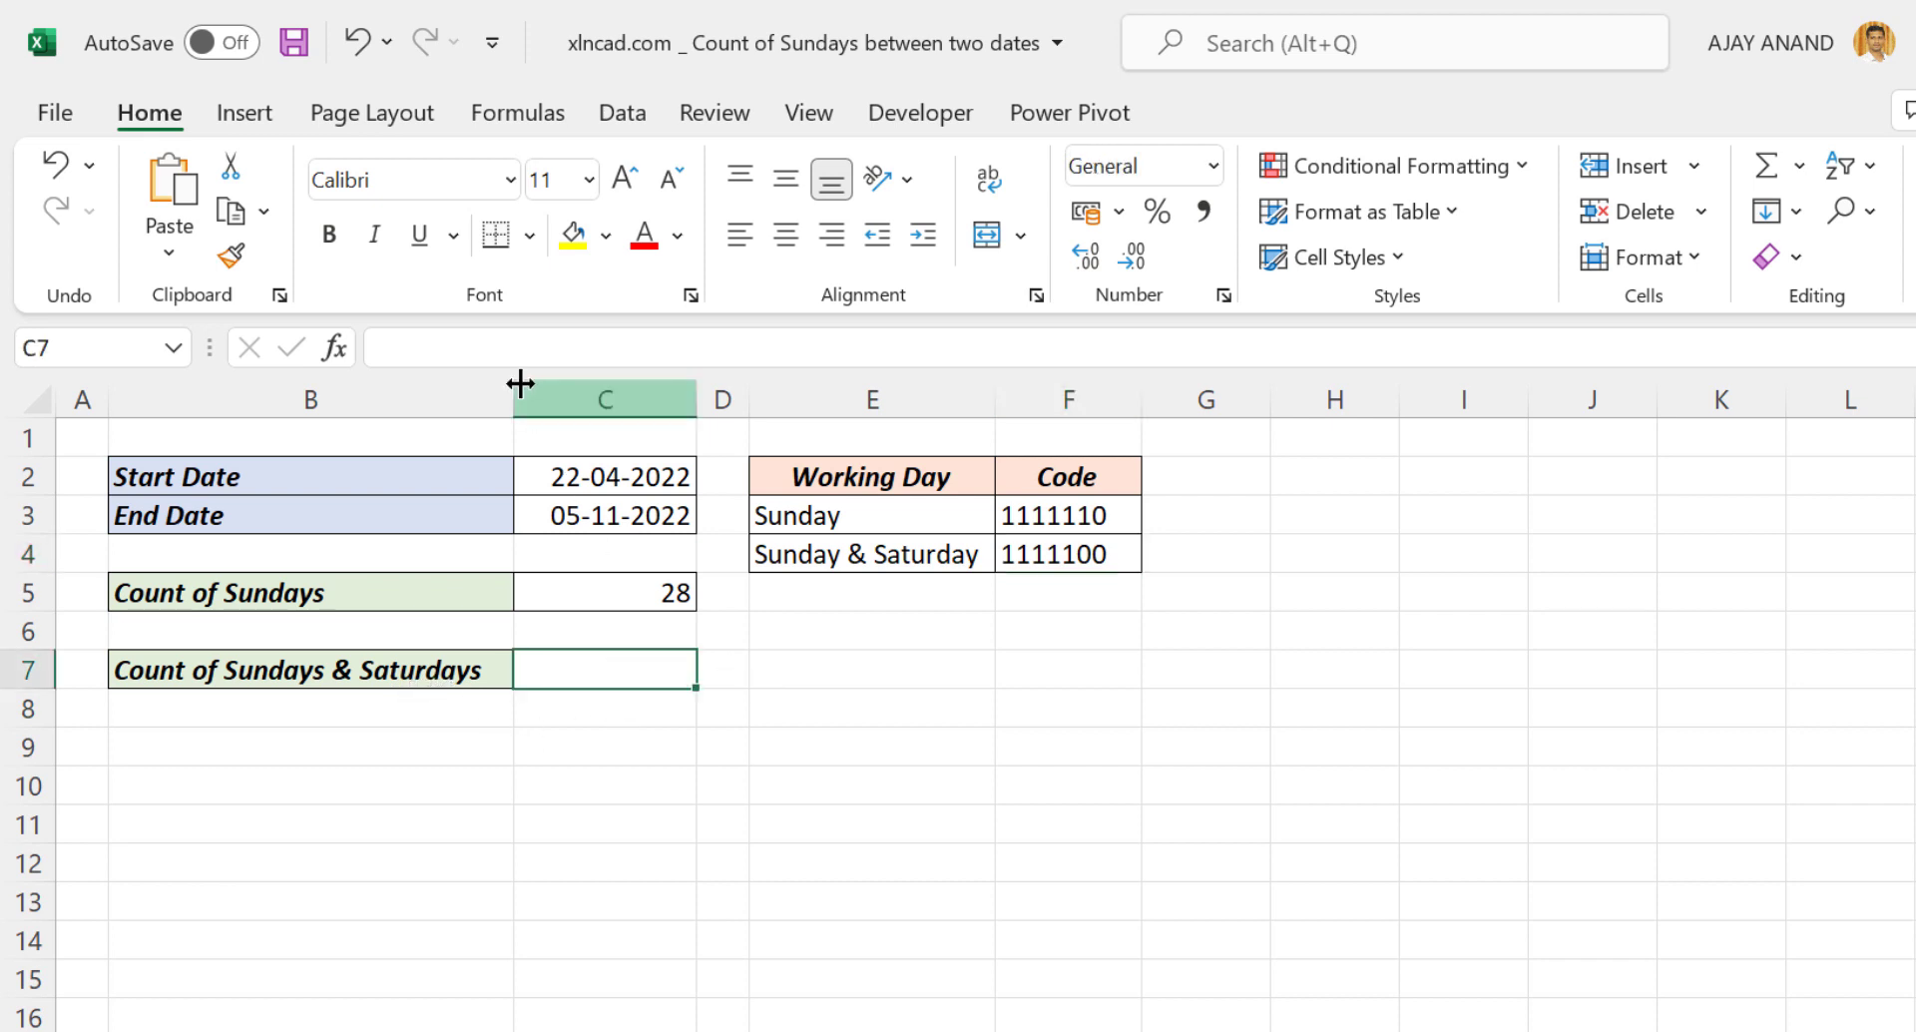
# - Enter =NETWORKDAYS.INTL(C2,C3,F4) in C7 with the Saturday-and-Sunday code, returning 57
pyautogui.press('F2')
pyautogui.write('=')
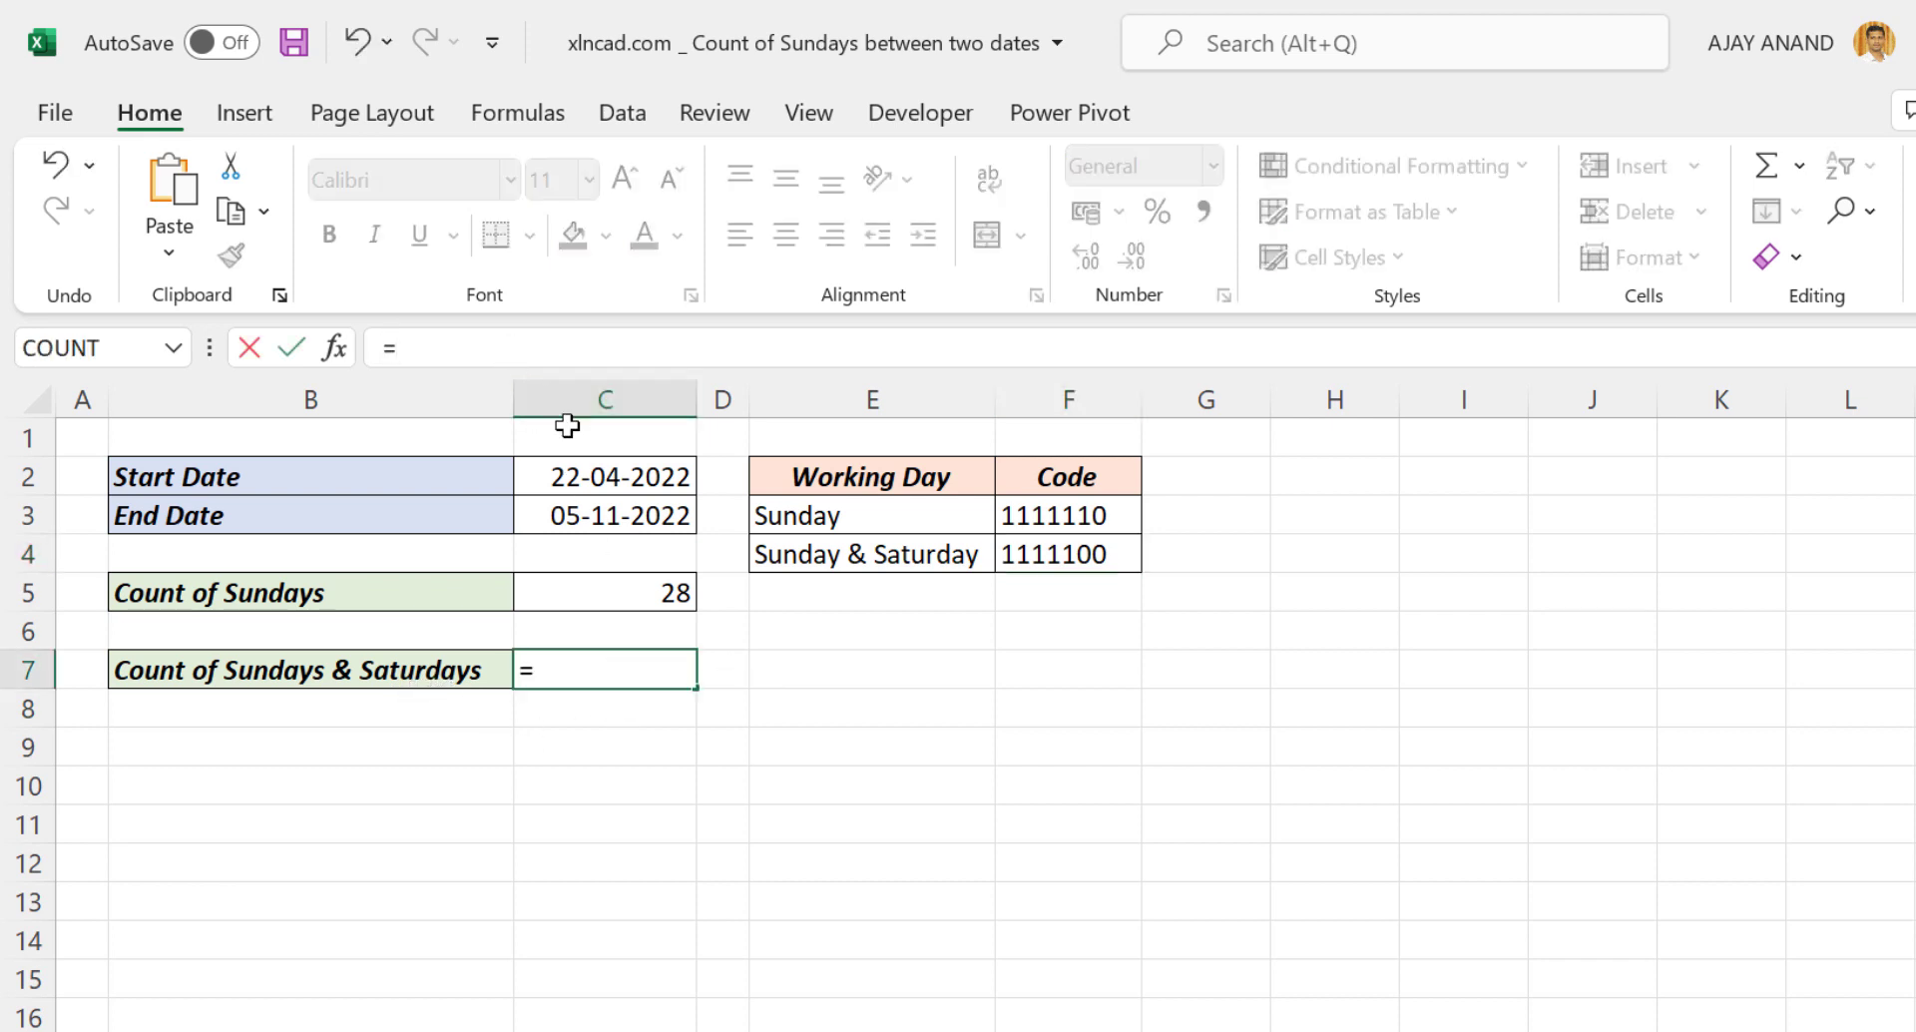
pyautogui.write('NET')
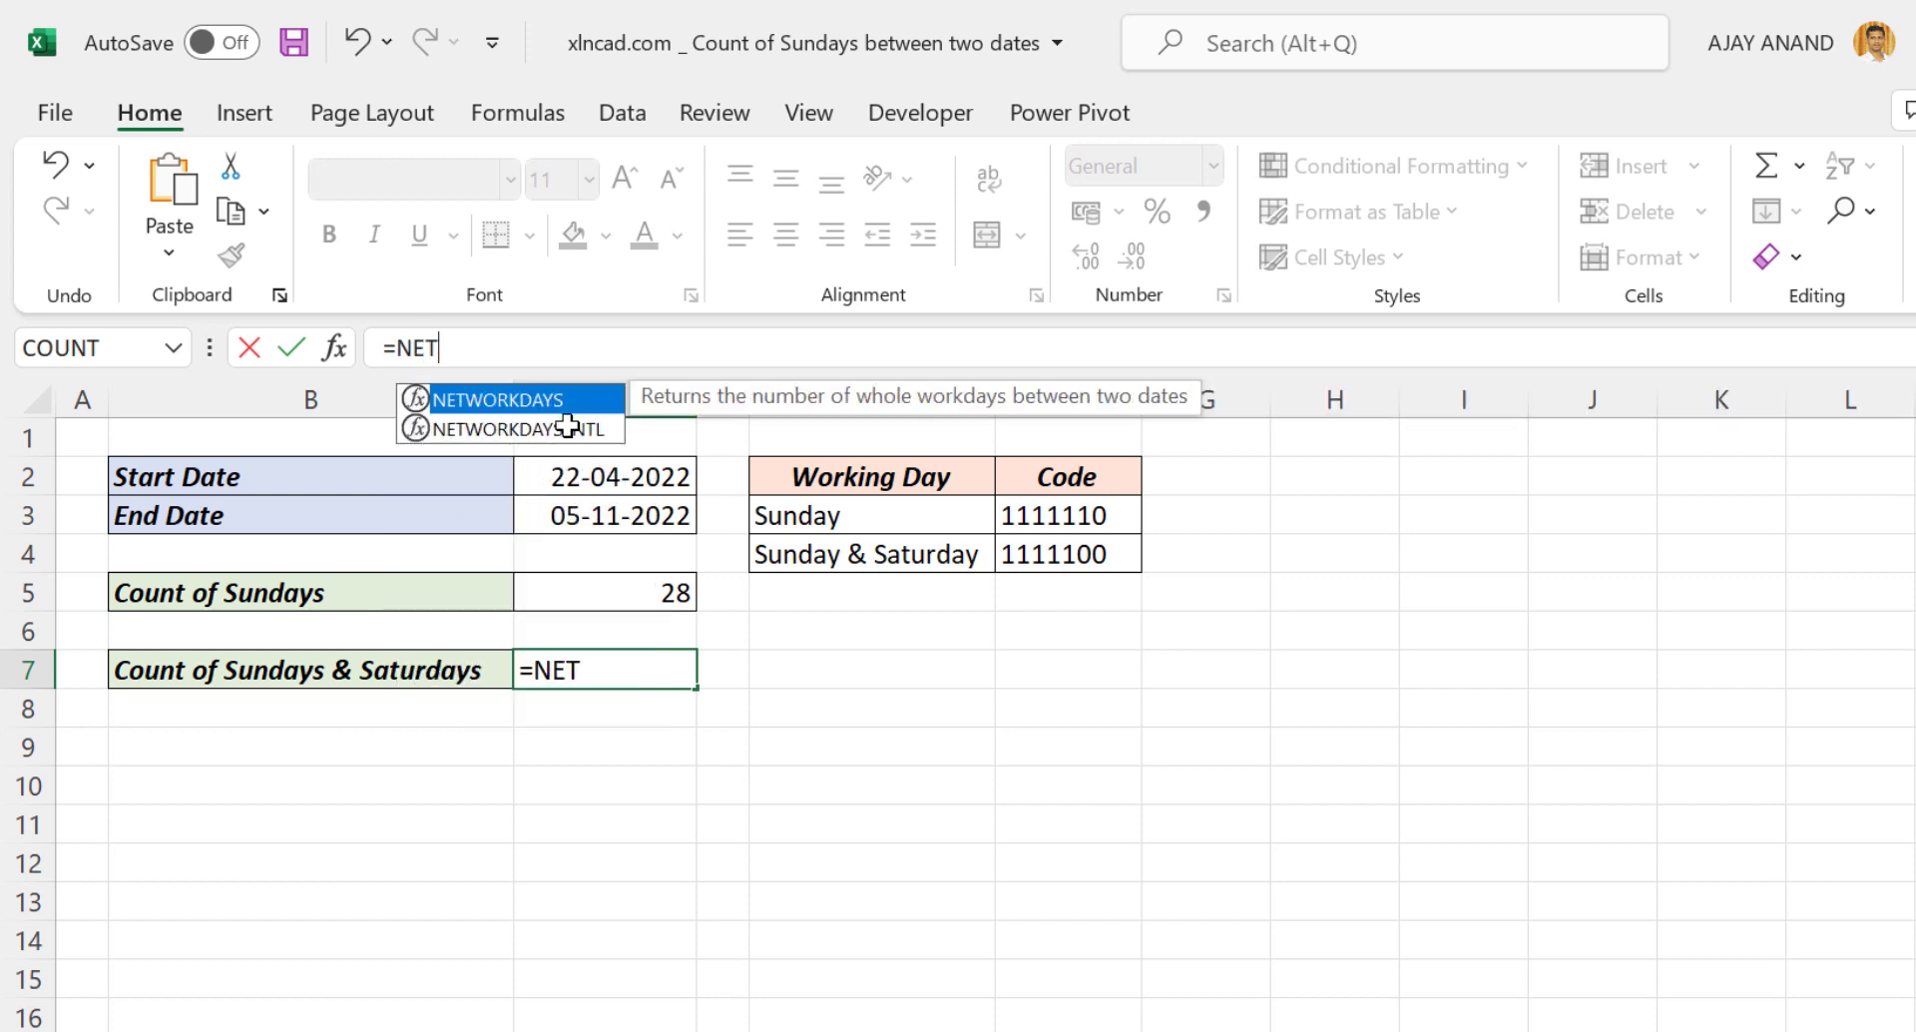
pyautogui.doubleClick(568, 426)
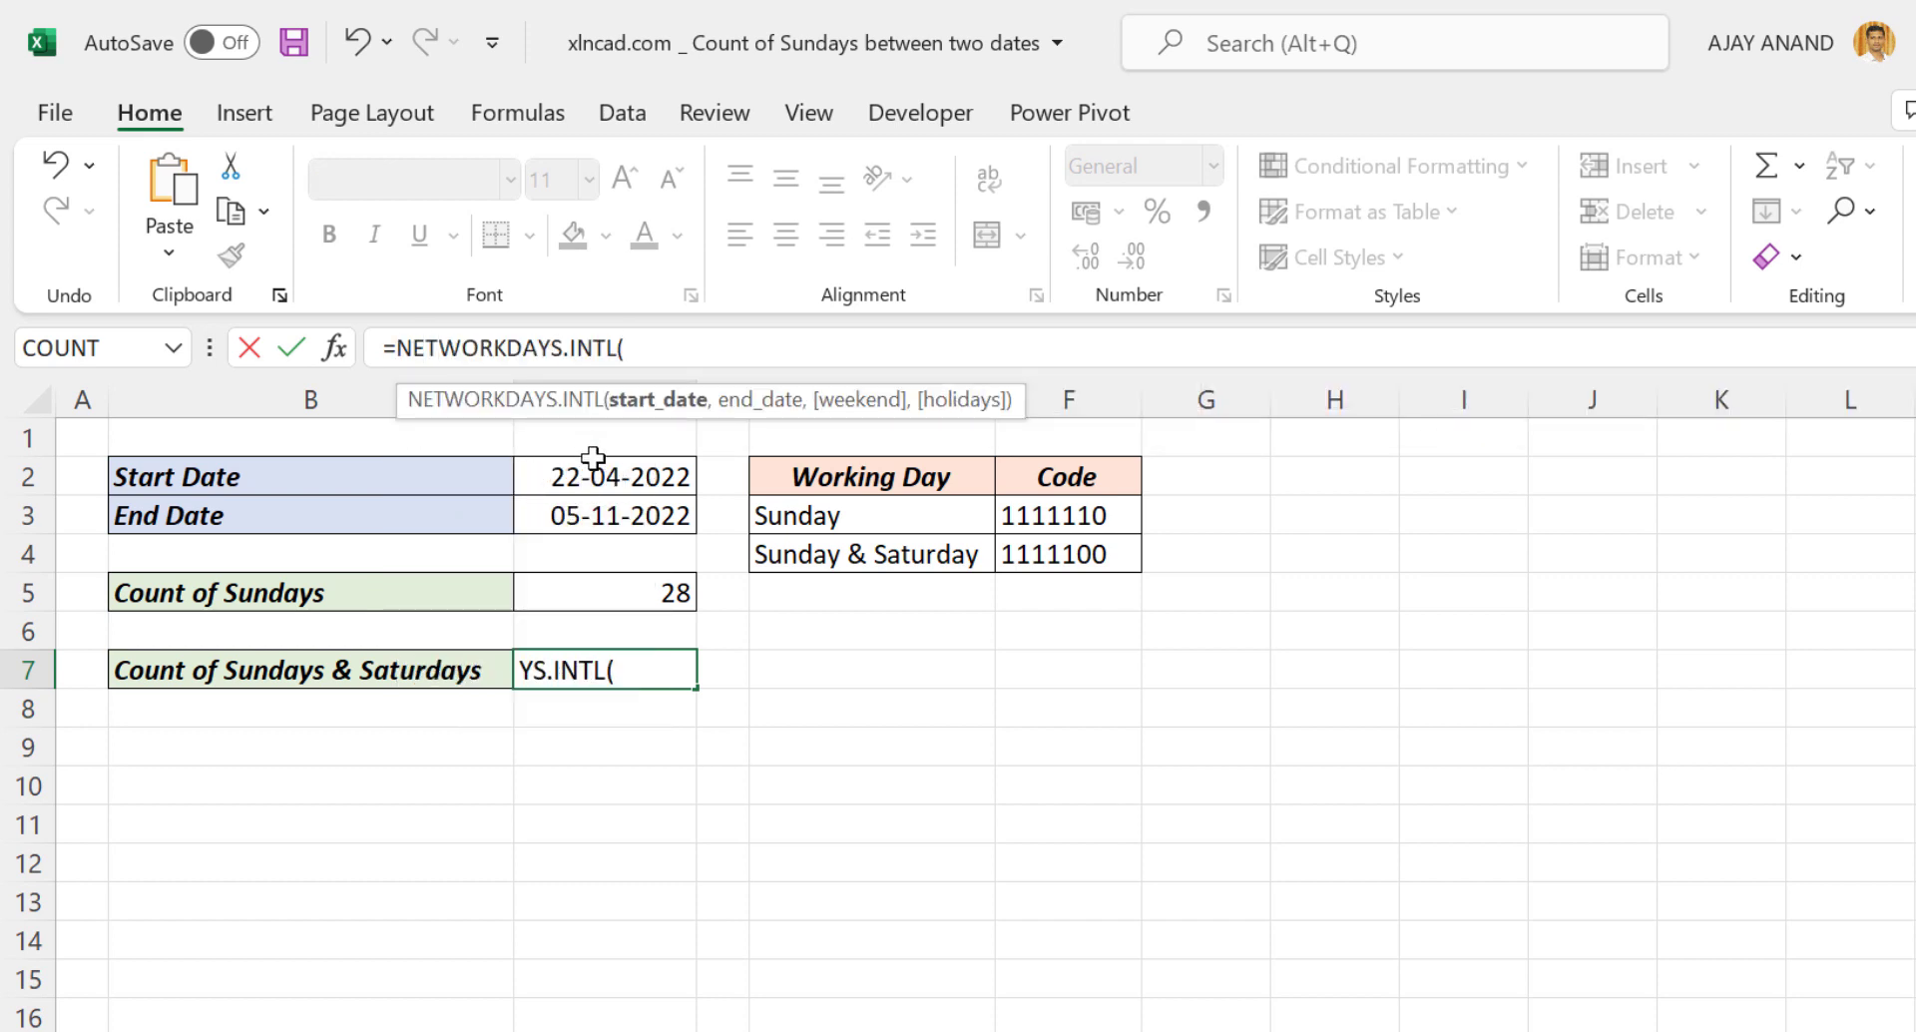
pyautogui.click(557, 478)
pyautogui.write(',')
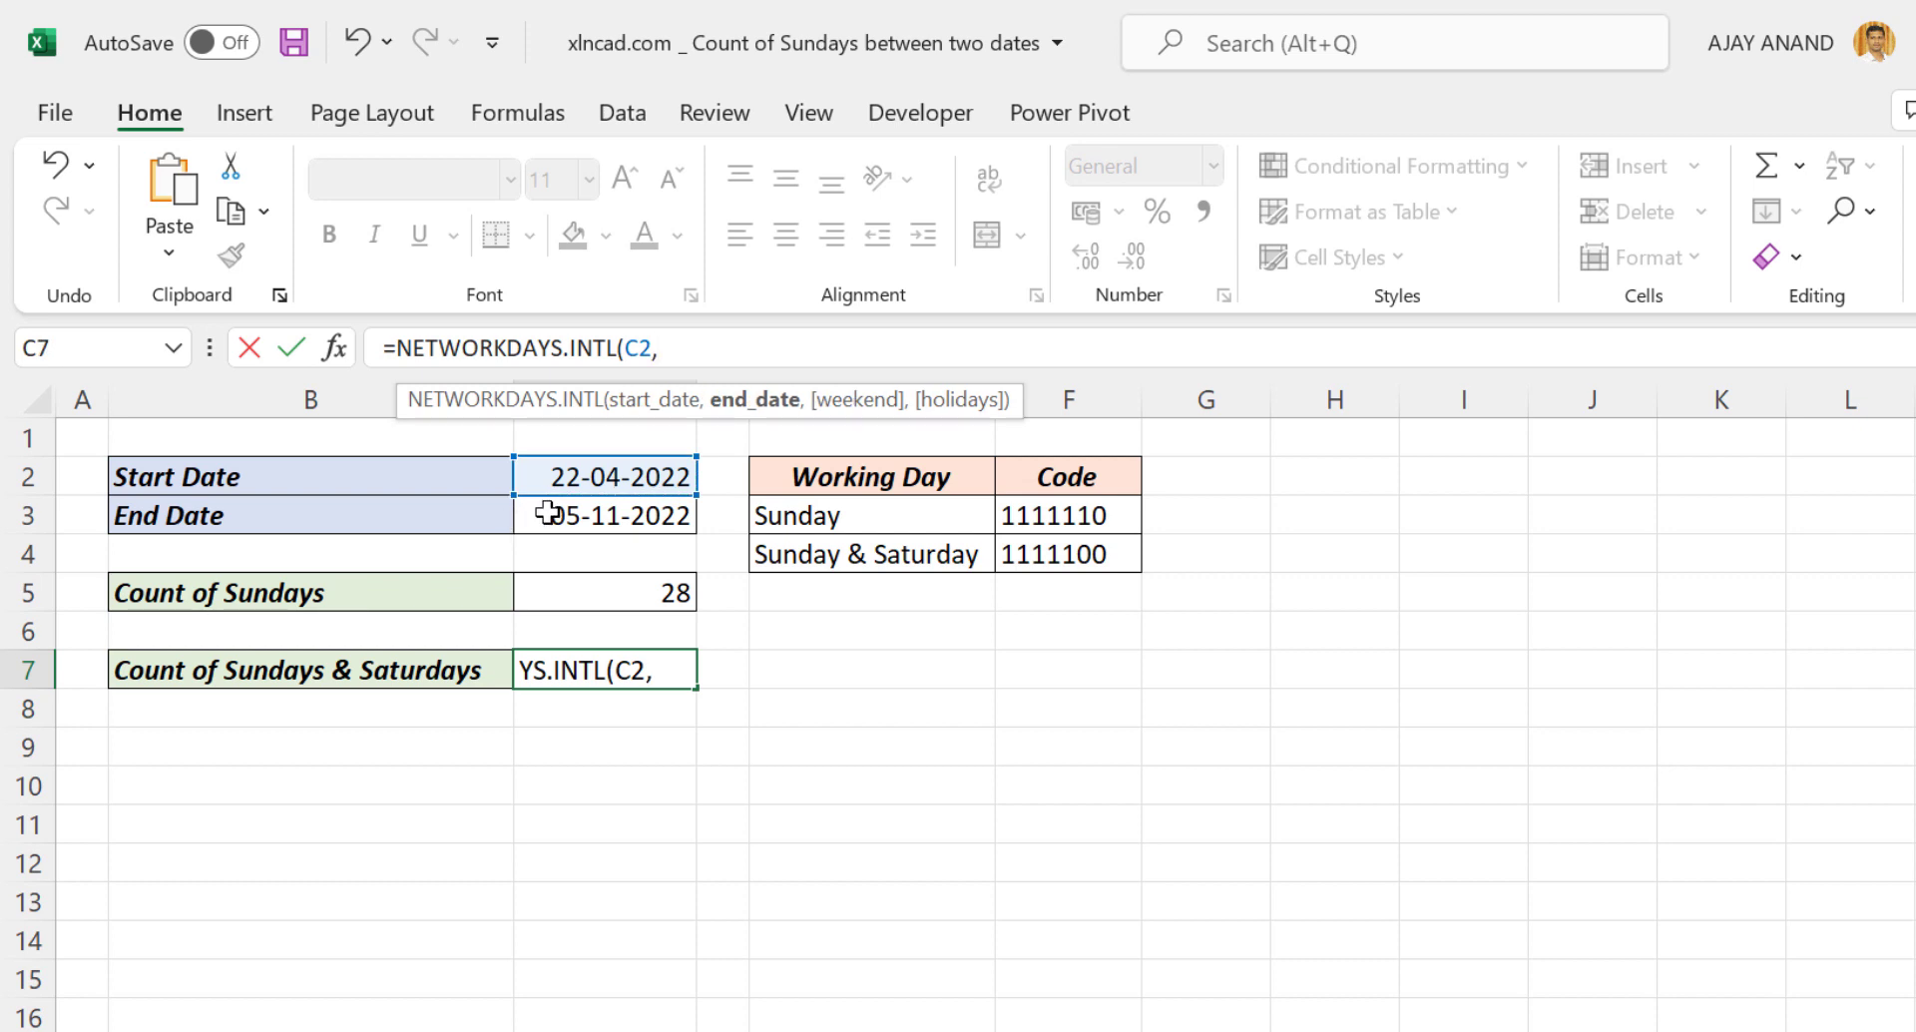
pyautogui.click(548, 511)
pyautogui.write(',')
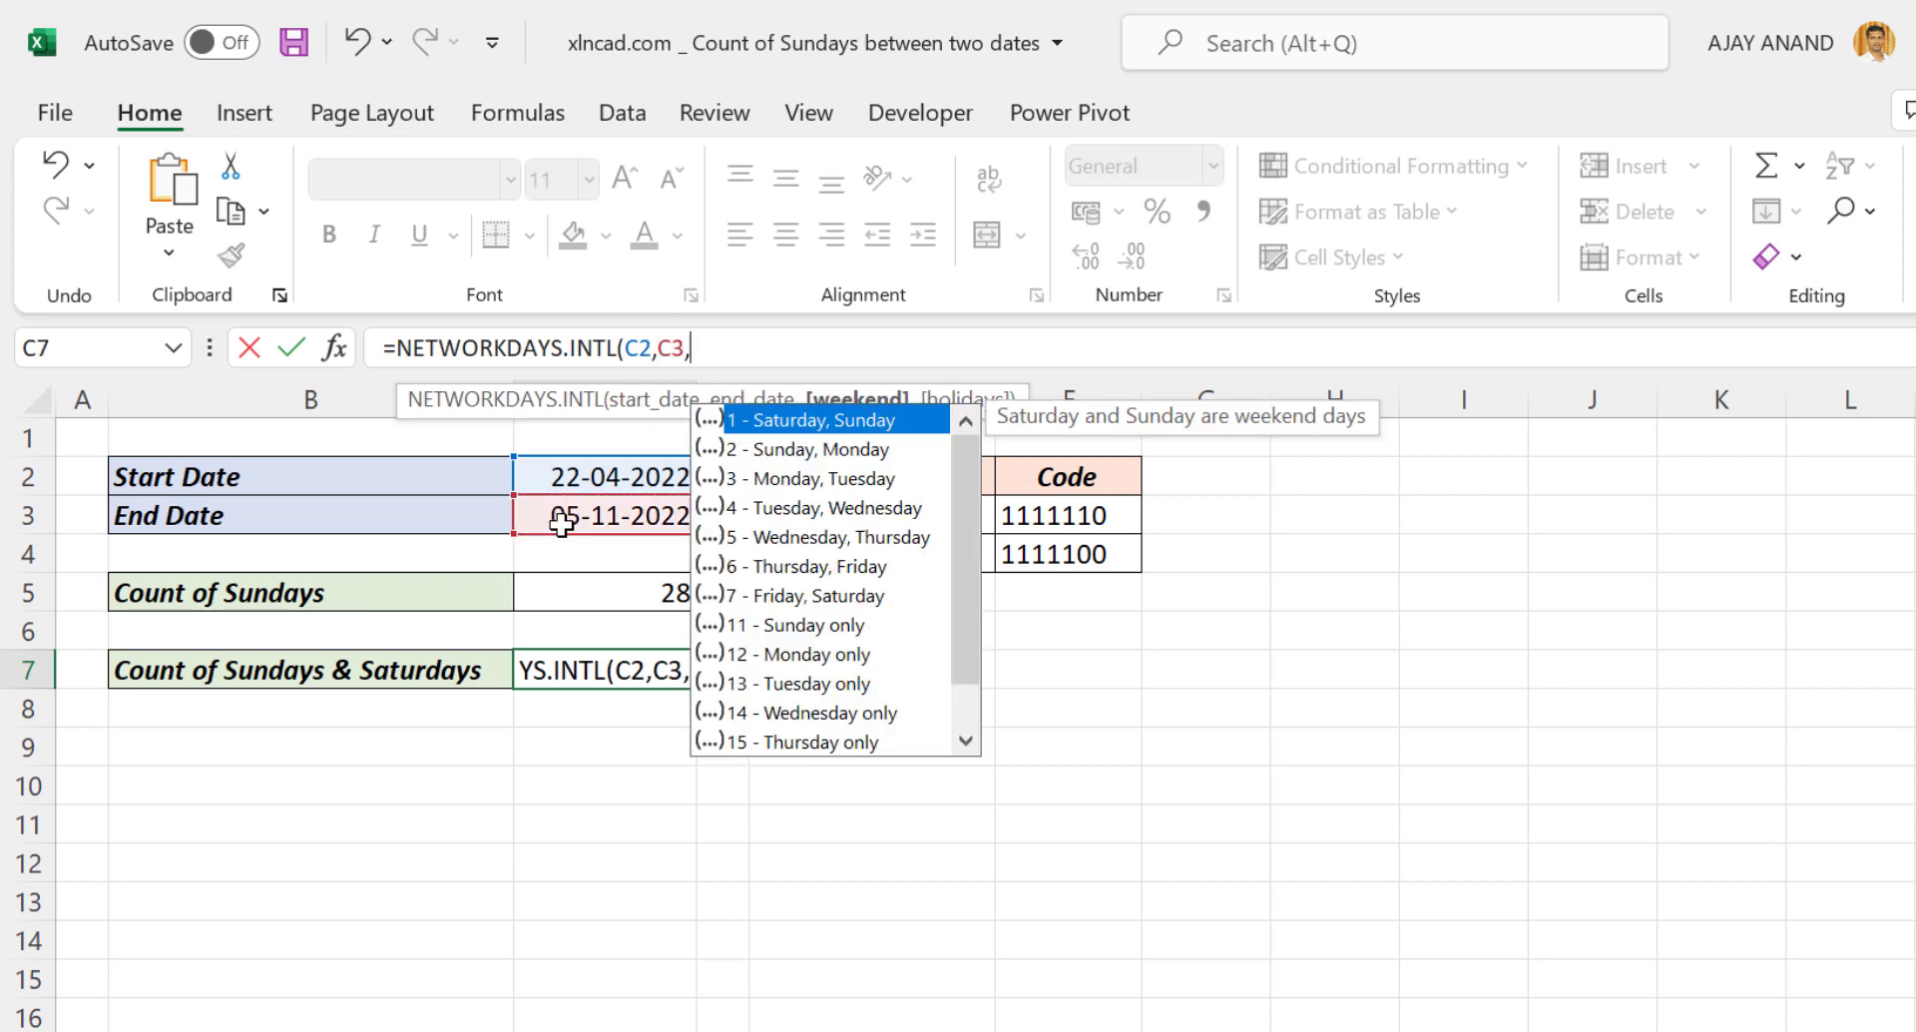
pyautogui.click(1067, 554)
pyautogui.write(')')
pyautogui.press('Return')
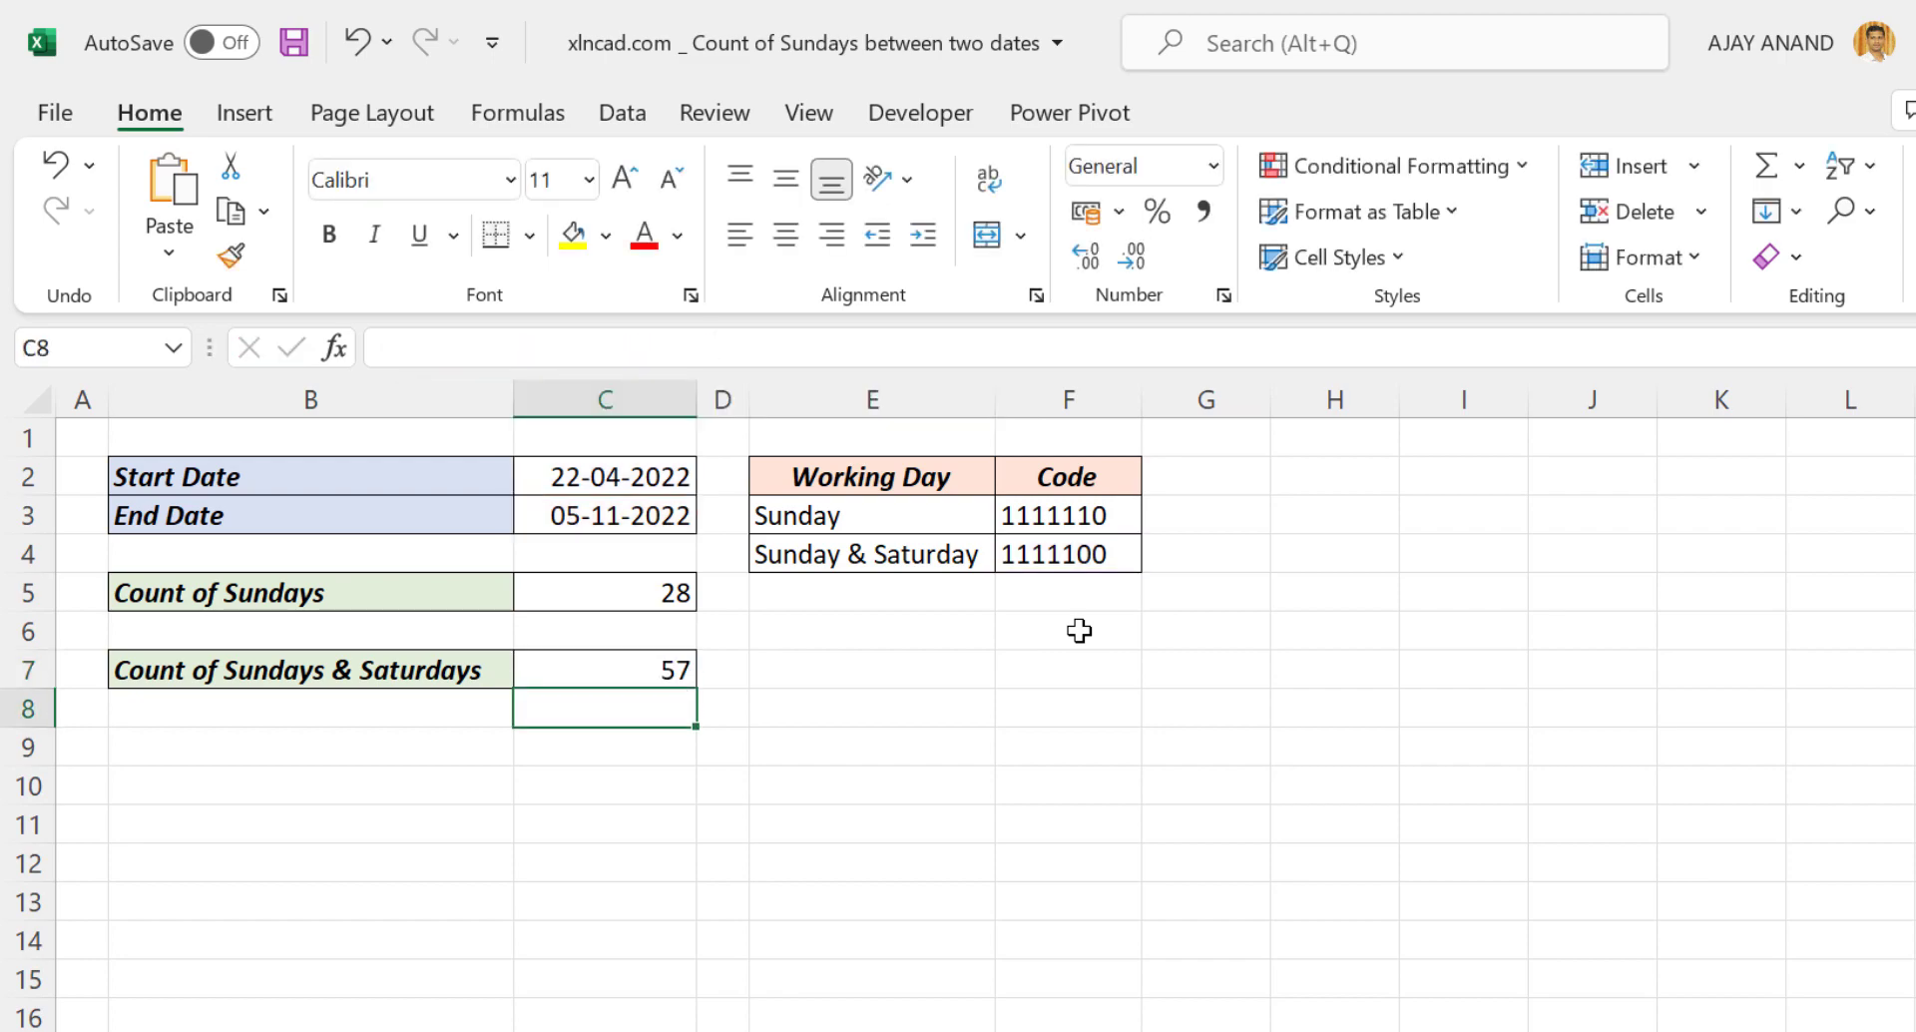
pyautogui.click(628, 665)
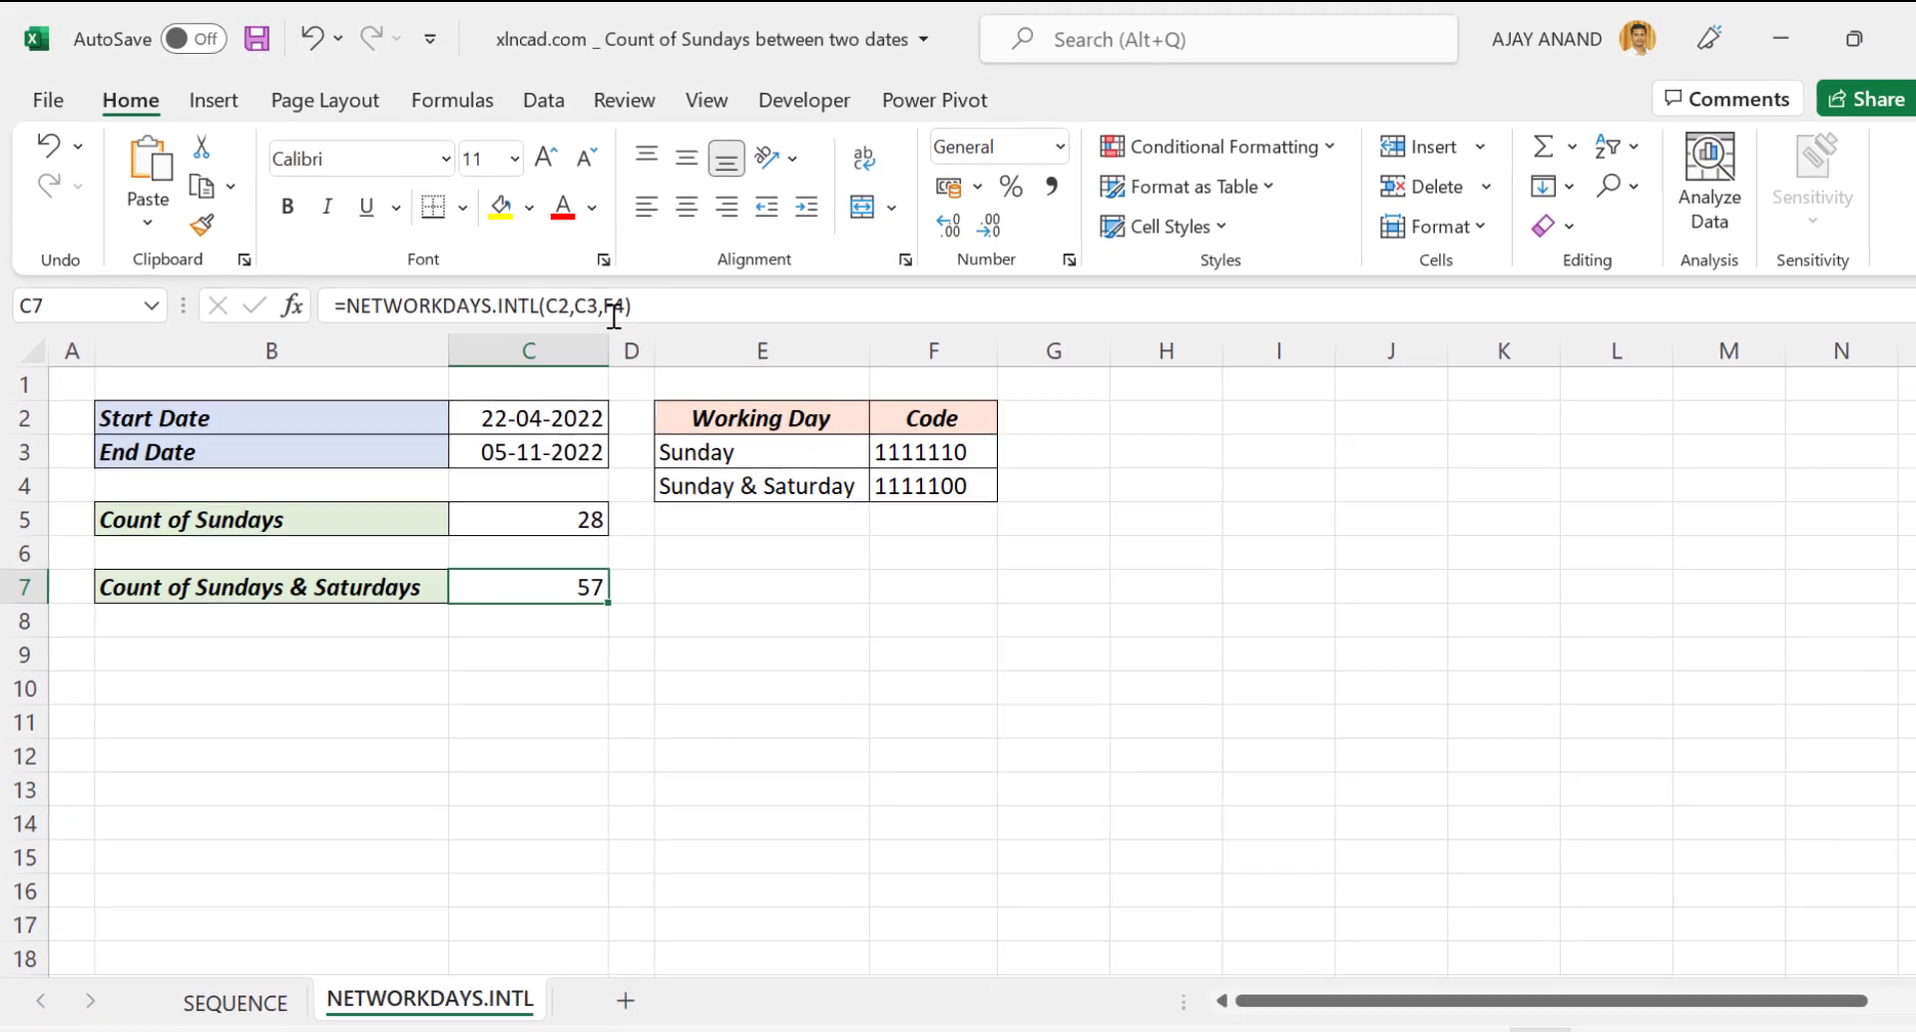
# - Go back to the SEQUENCE sheet to compare its WEEKDAY counts of 28 and 57
pyautogui.click(258, 973)
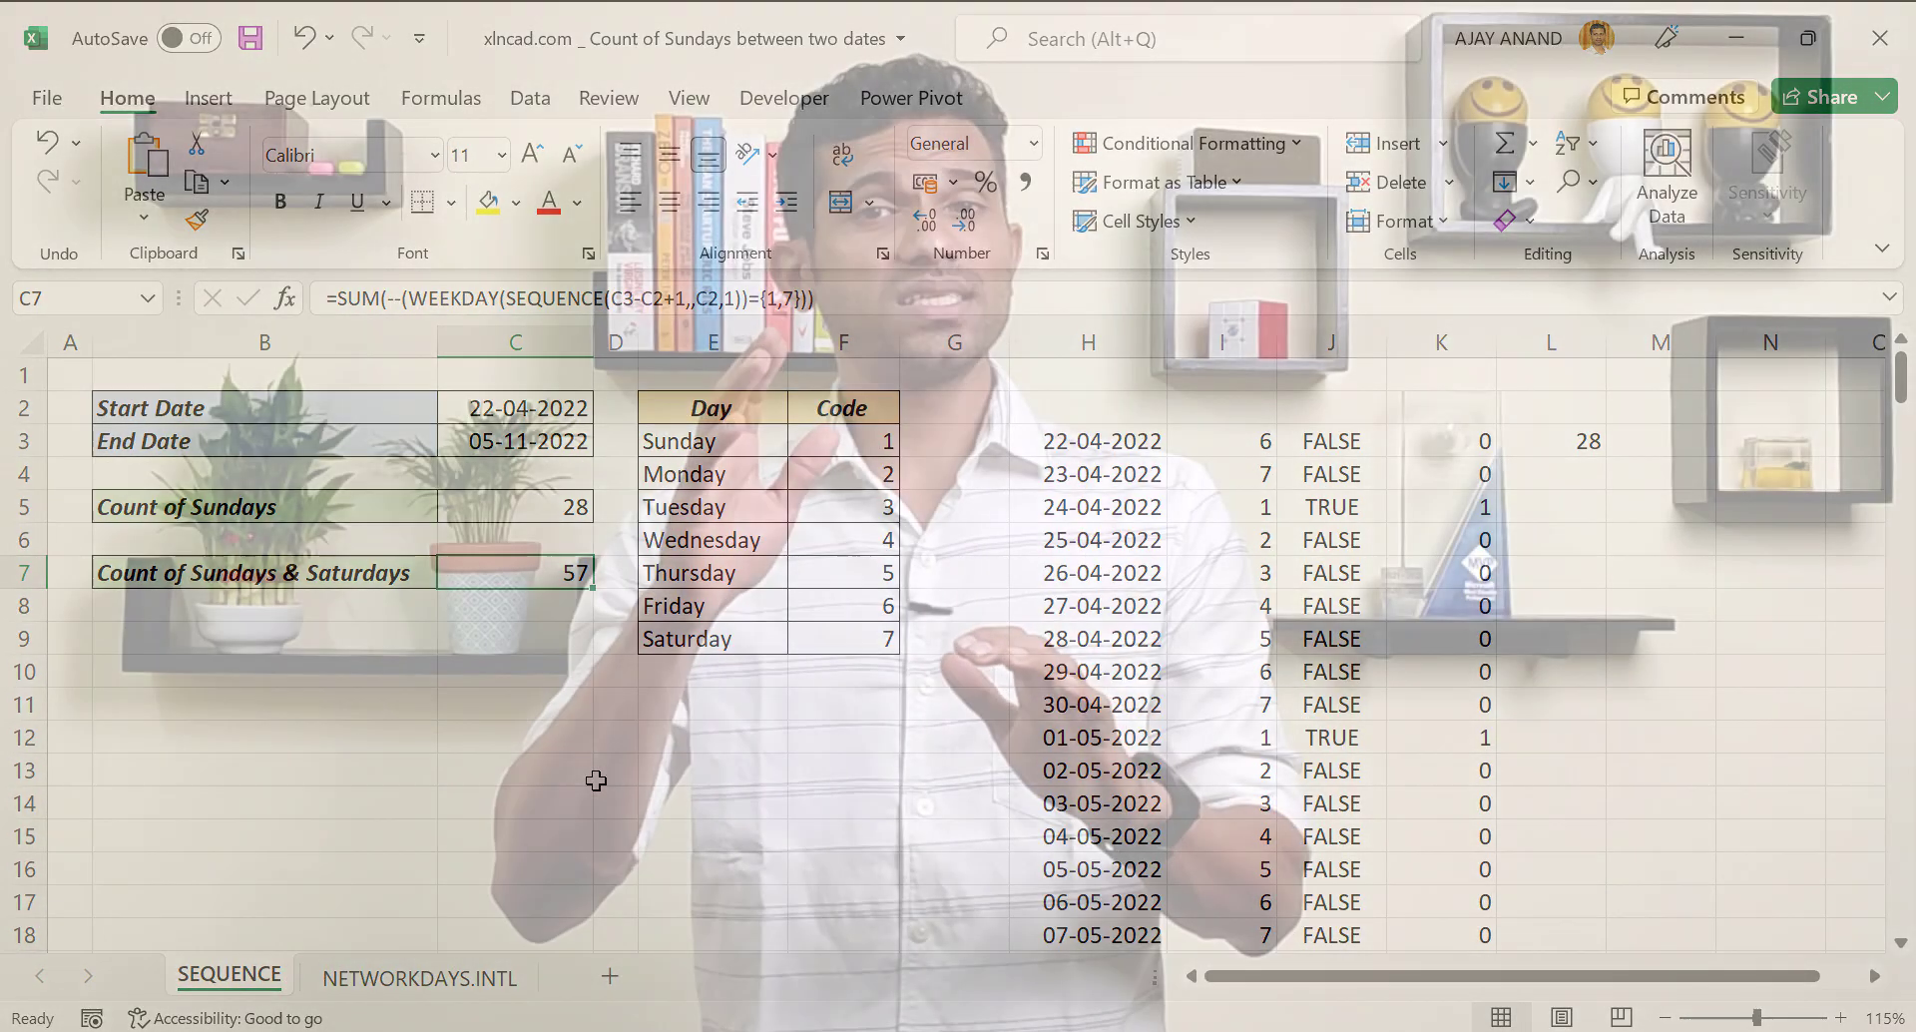